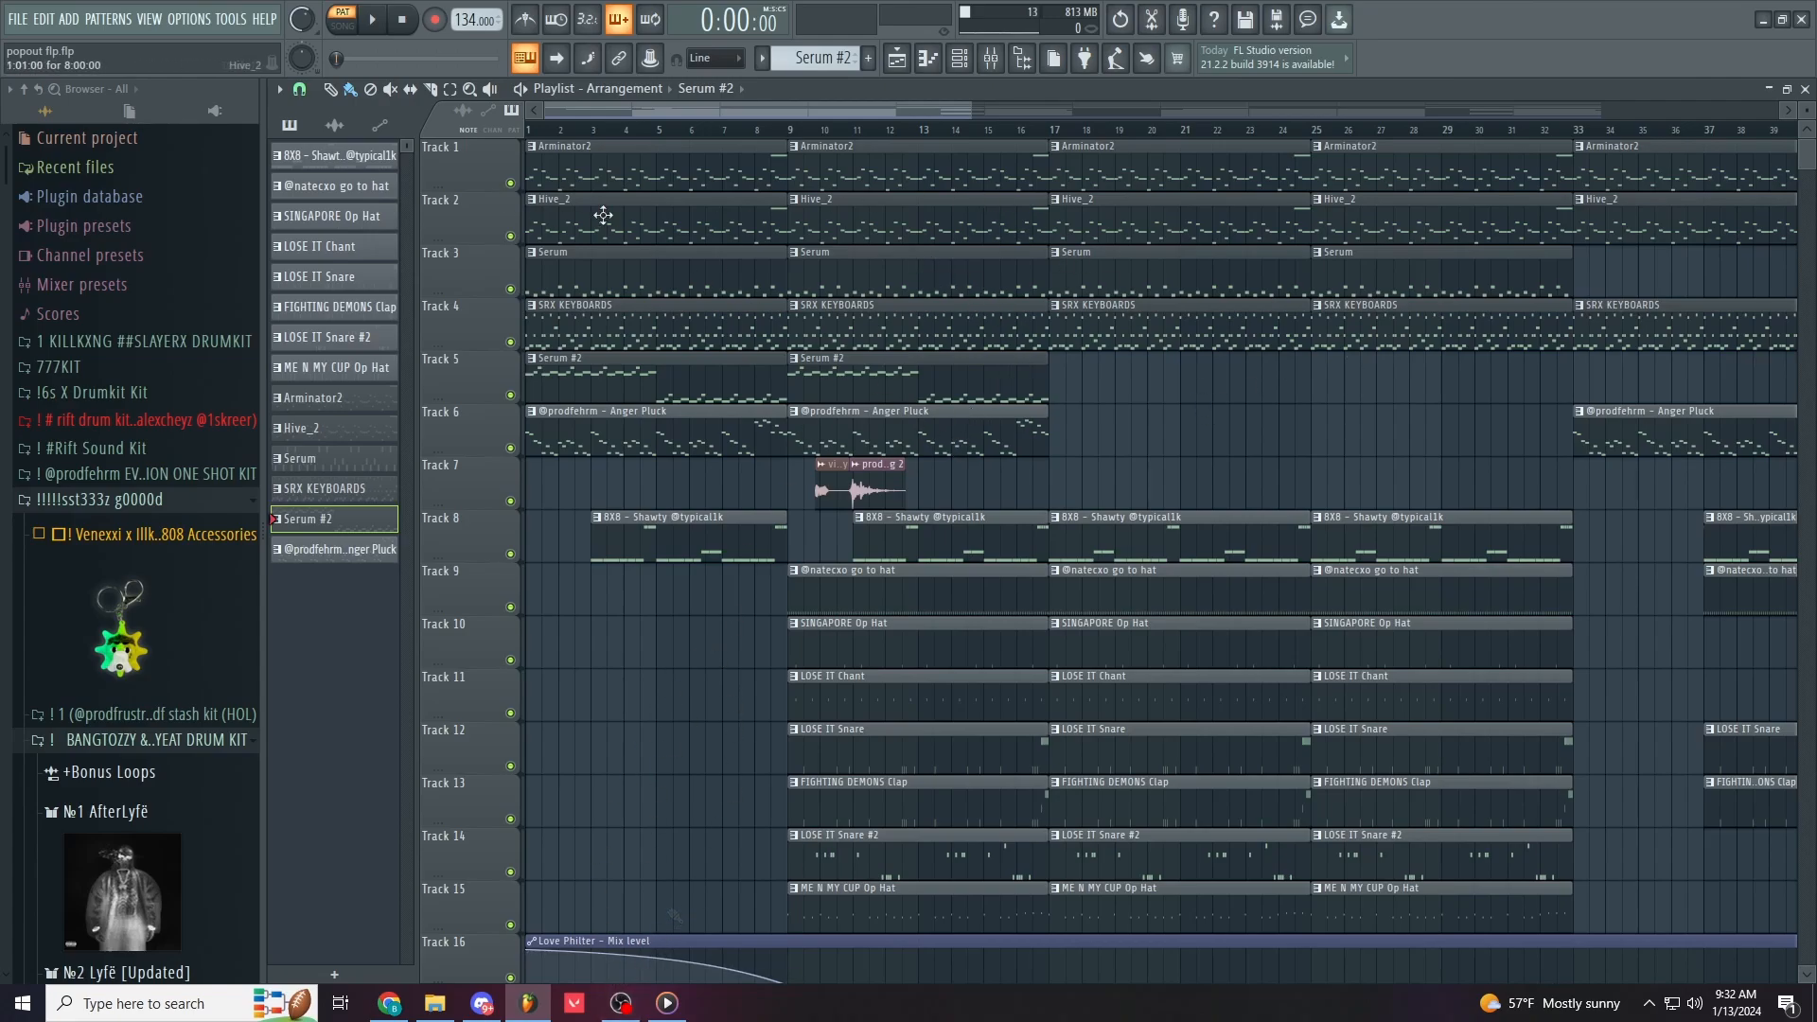
# Step: View the Arminator2 synth's settings from the channel rack, and close the plugin
pyautogui.click(971, 70)
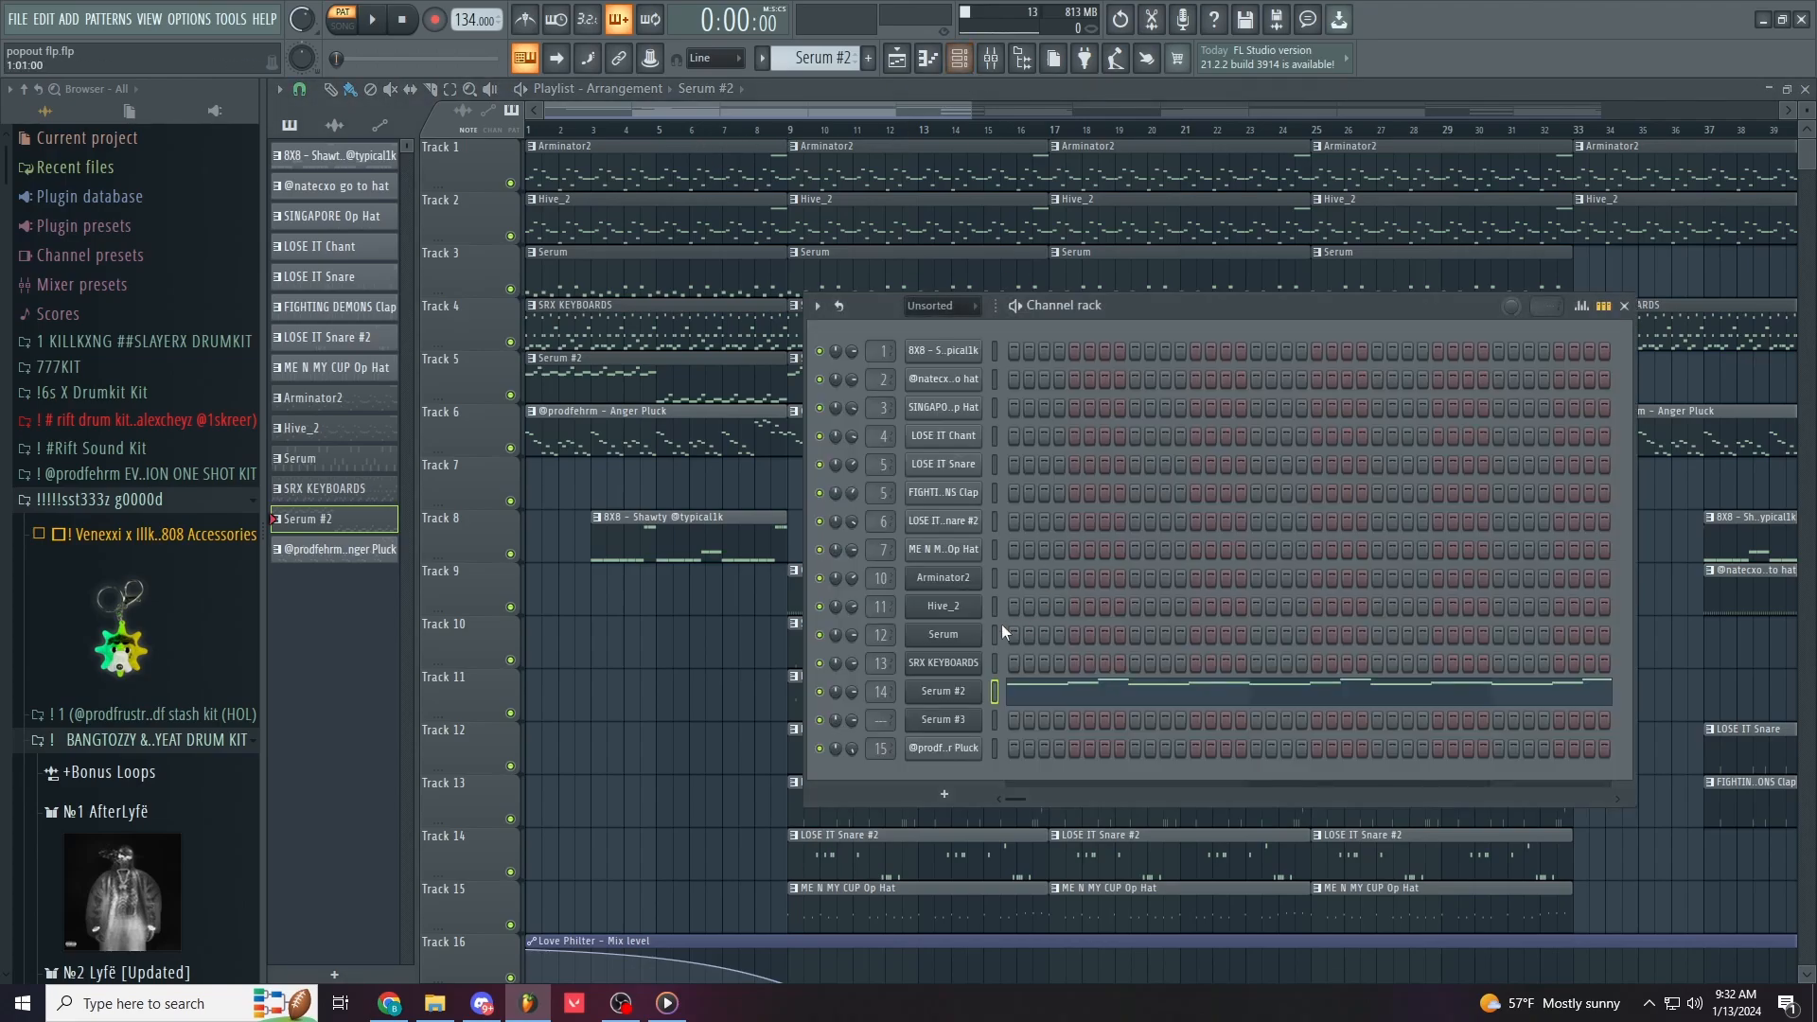
pyautogui.click(948, 581)
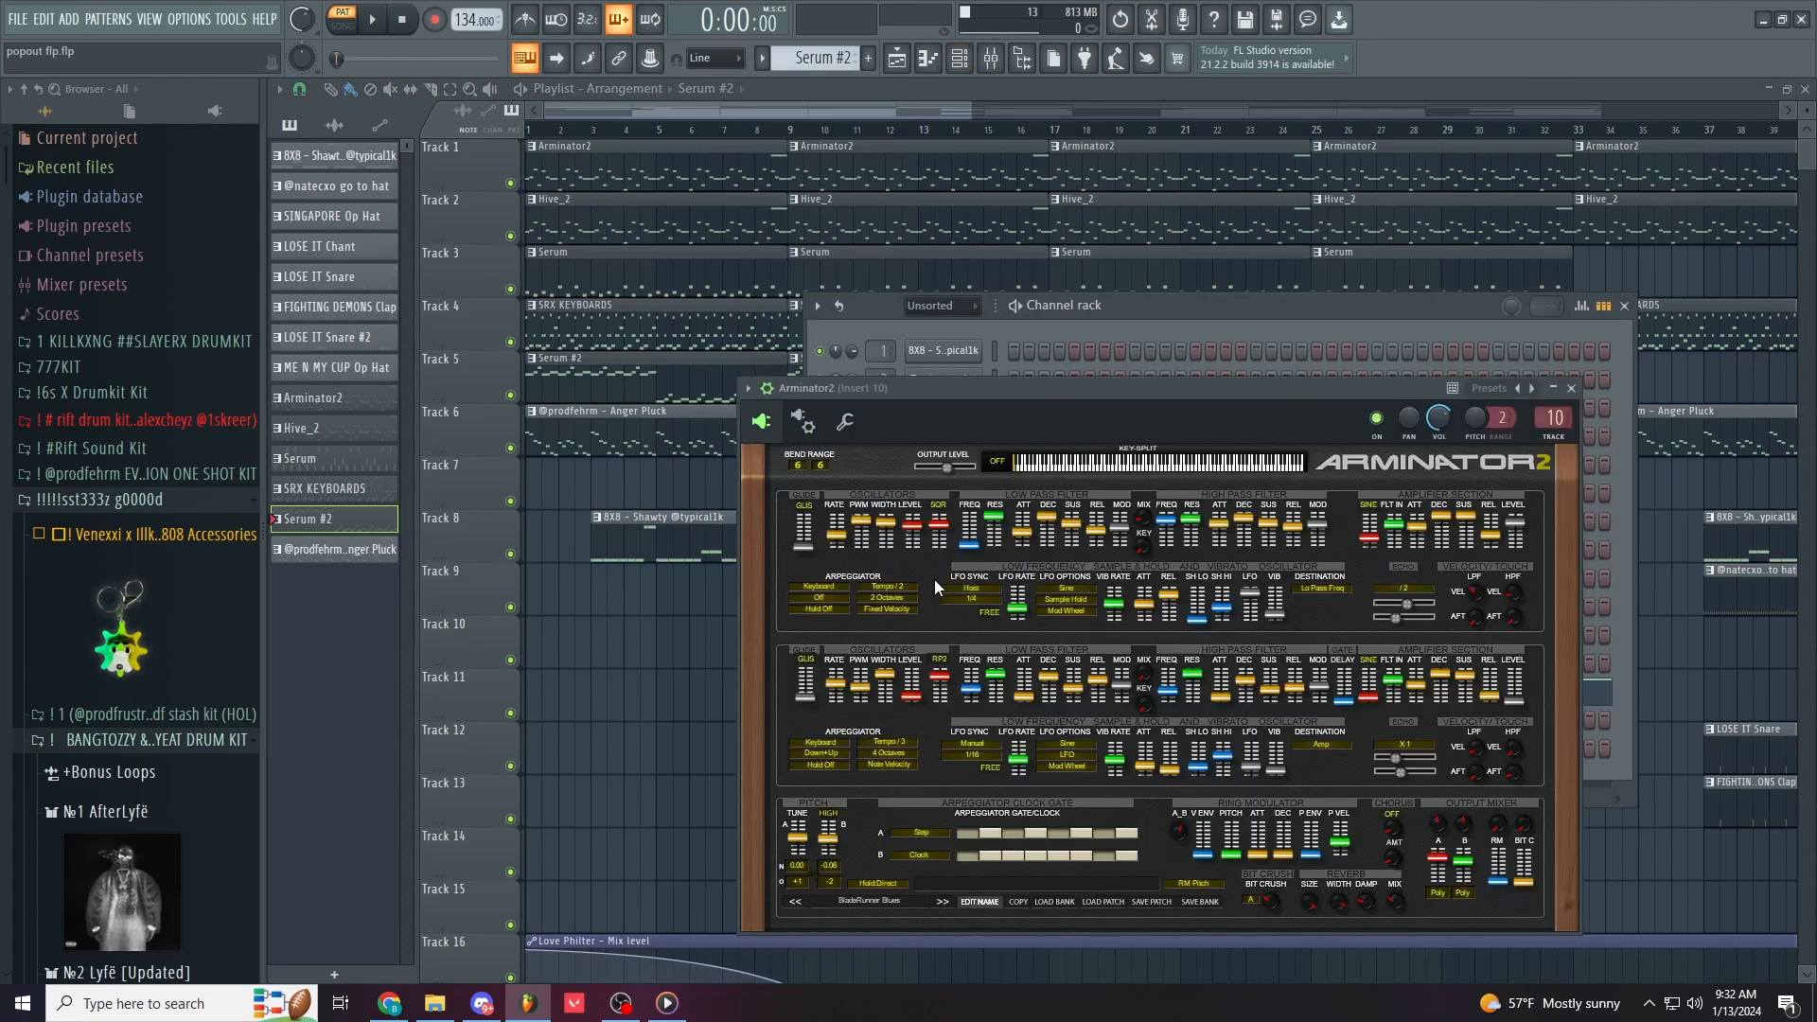
pyautogui.click(1573, 389)
# Step: Show the Arminator2 pattern's notes in the piano roll and play the melody
pyautogui.doubleClick(616, 170)
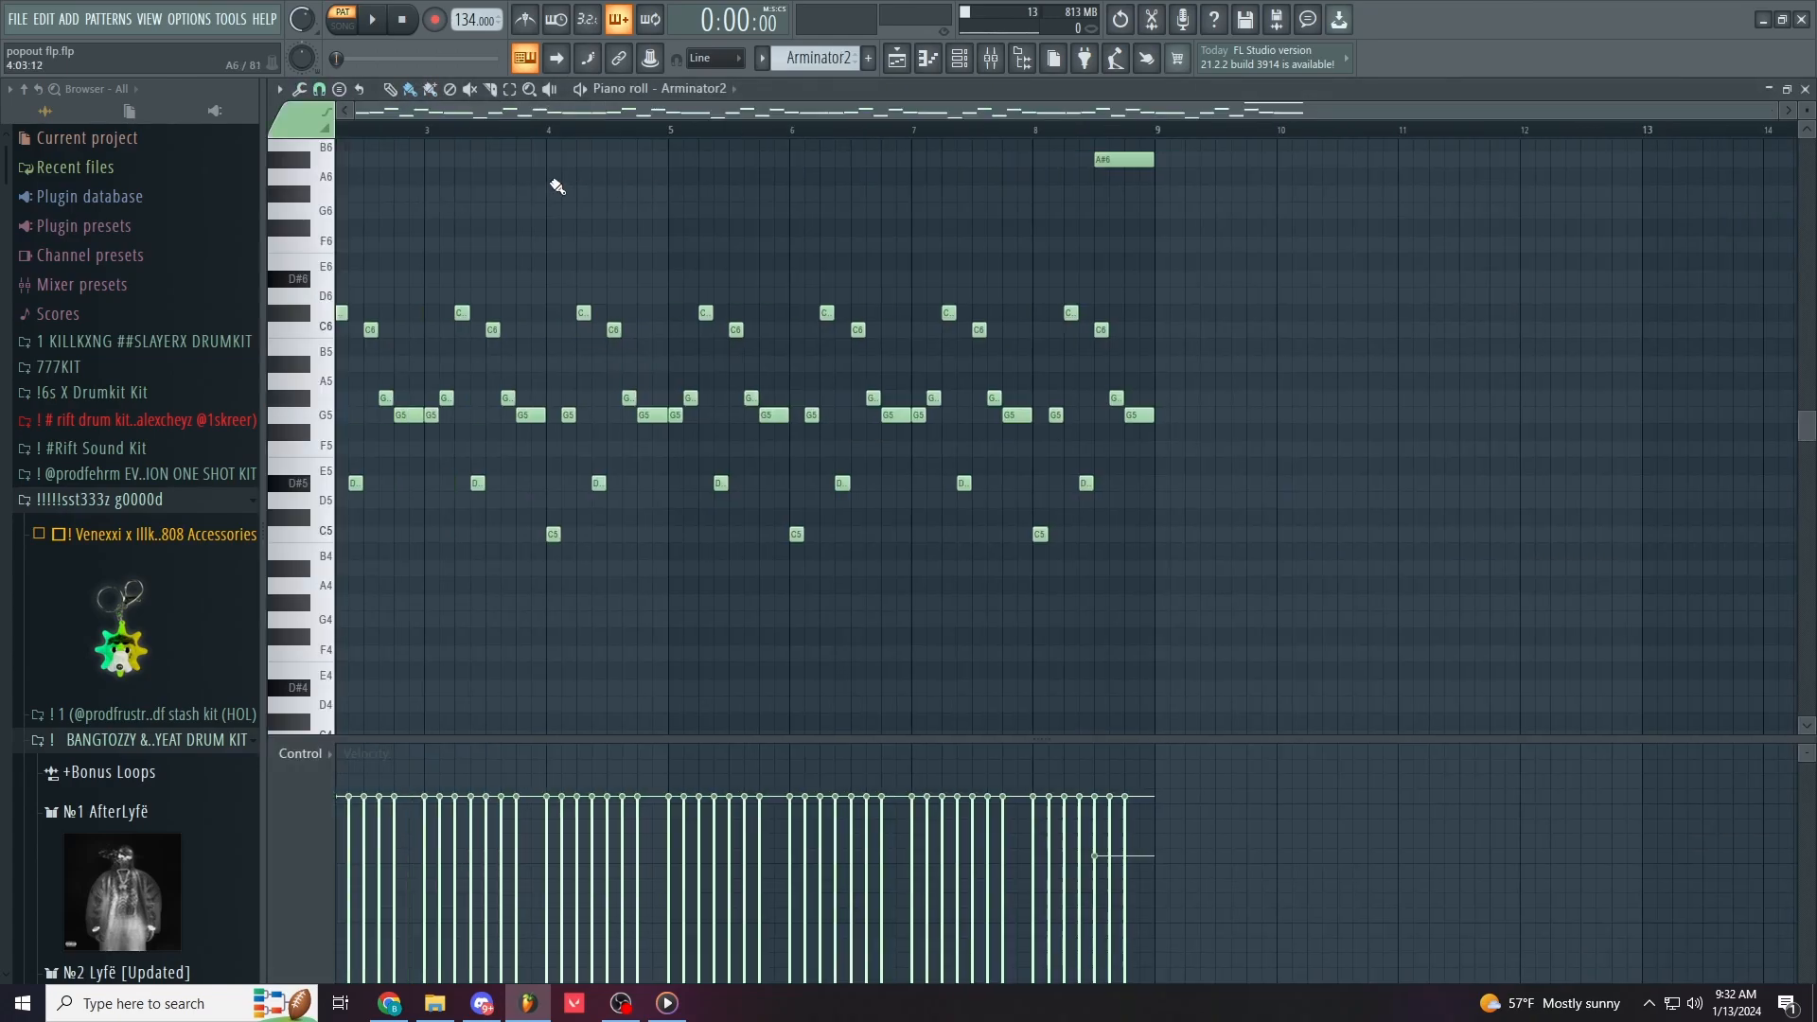
pyautogui.press('space')
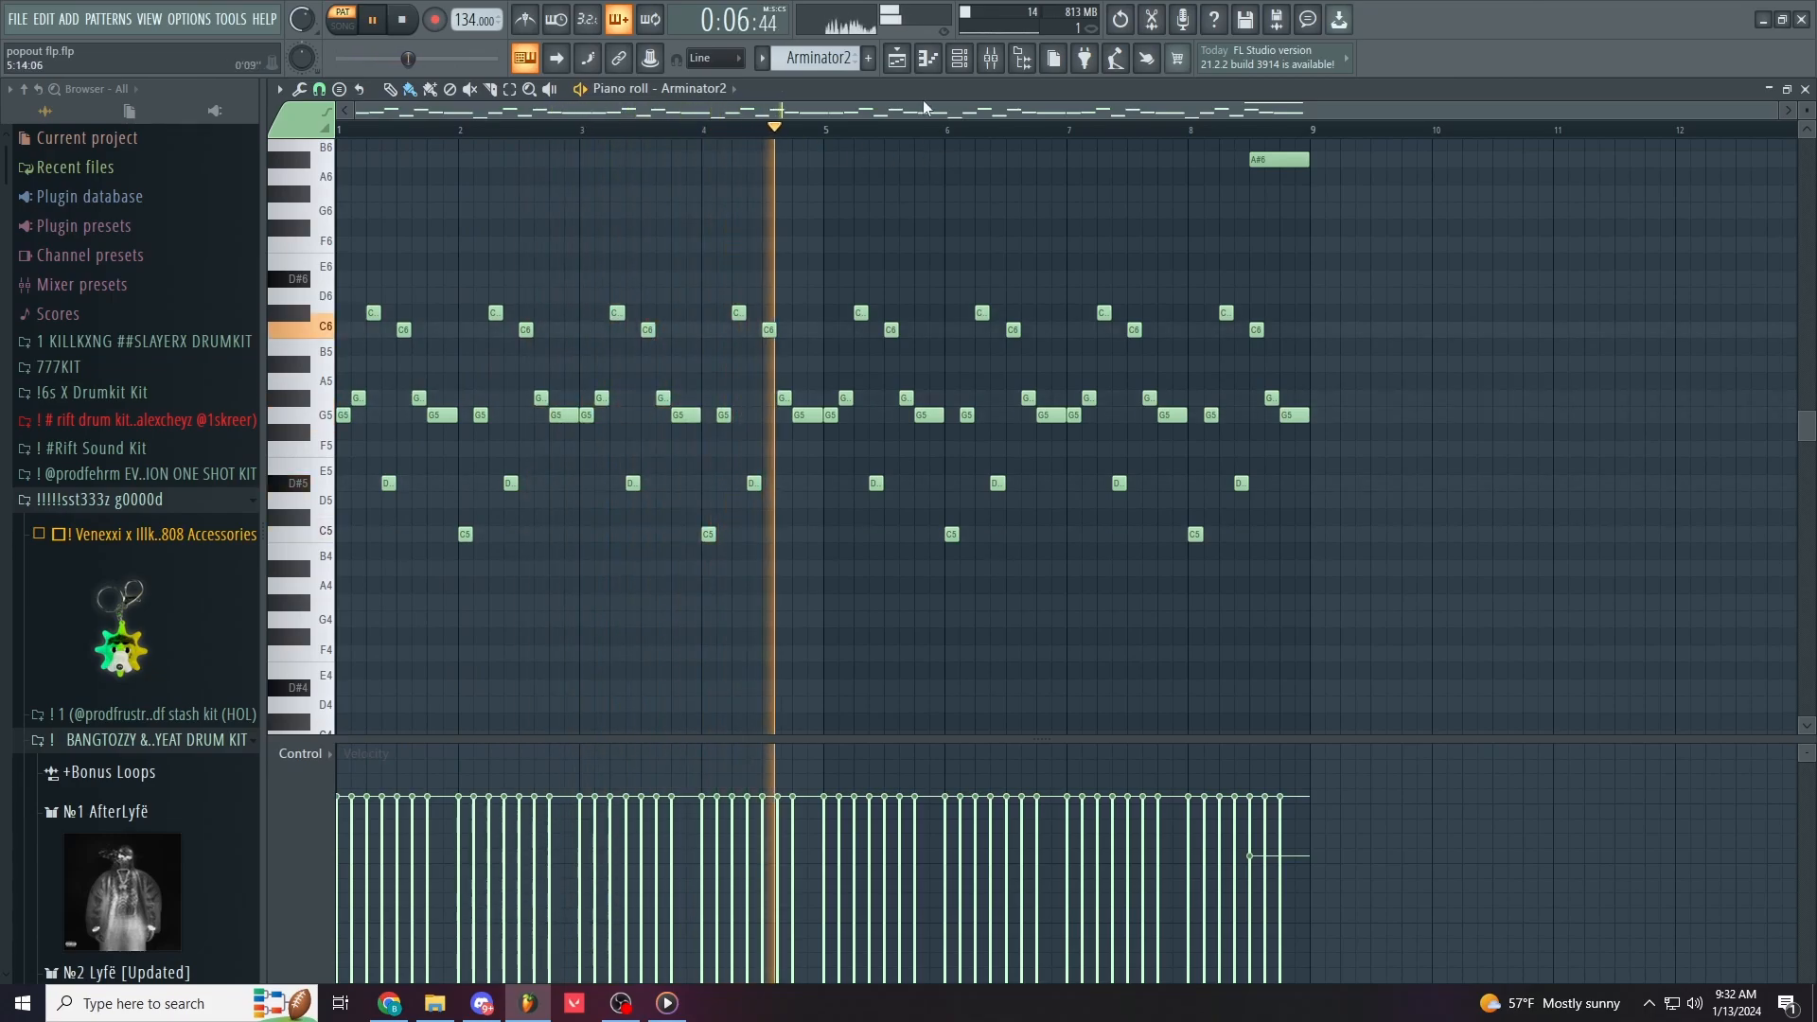
pyautogui.press('space')
# Step: Return to the playlist and check the Arminator2 channel's effect slots in the mixer
pyautogui.click(896, 58)
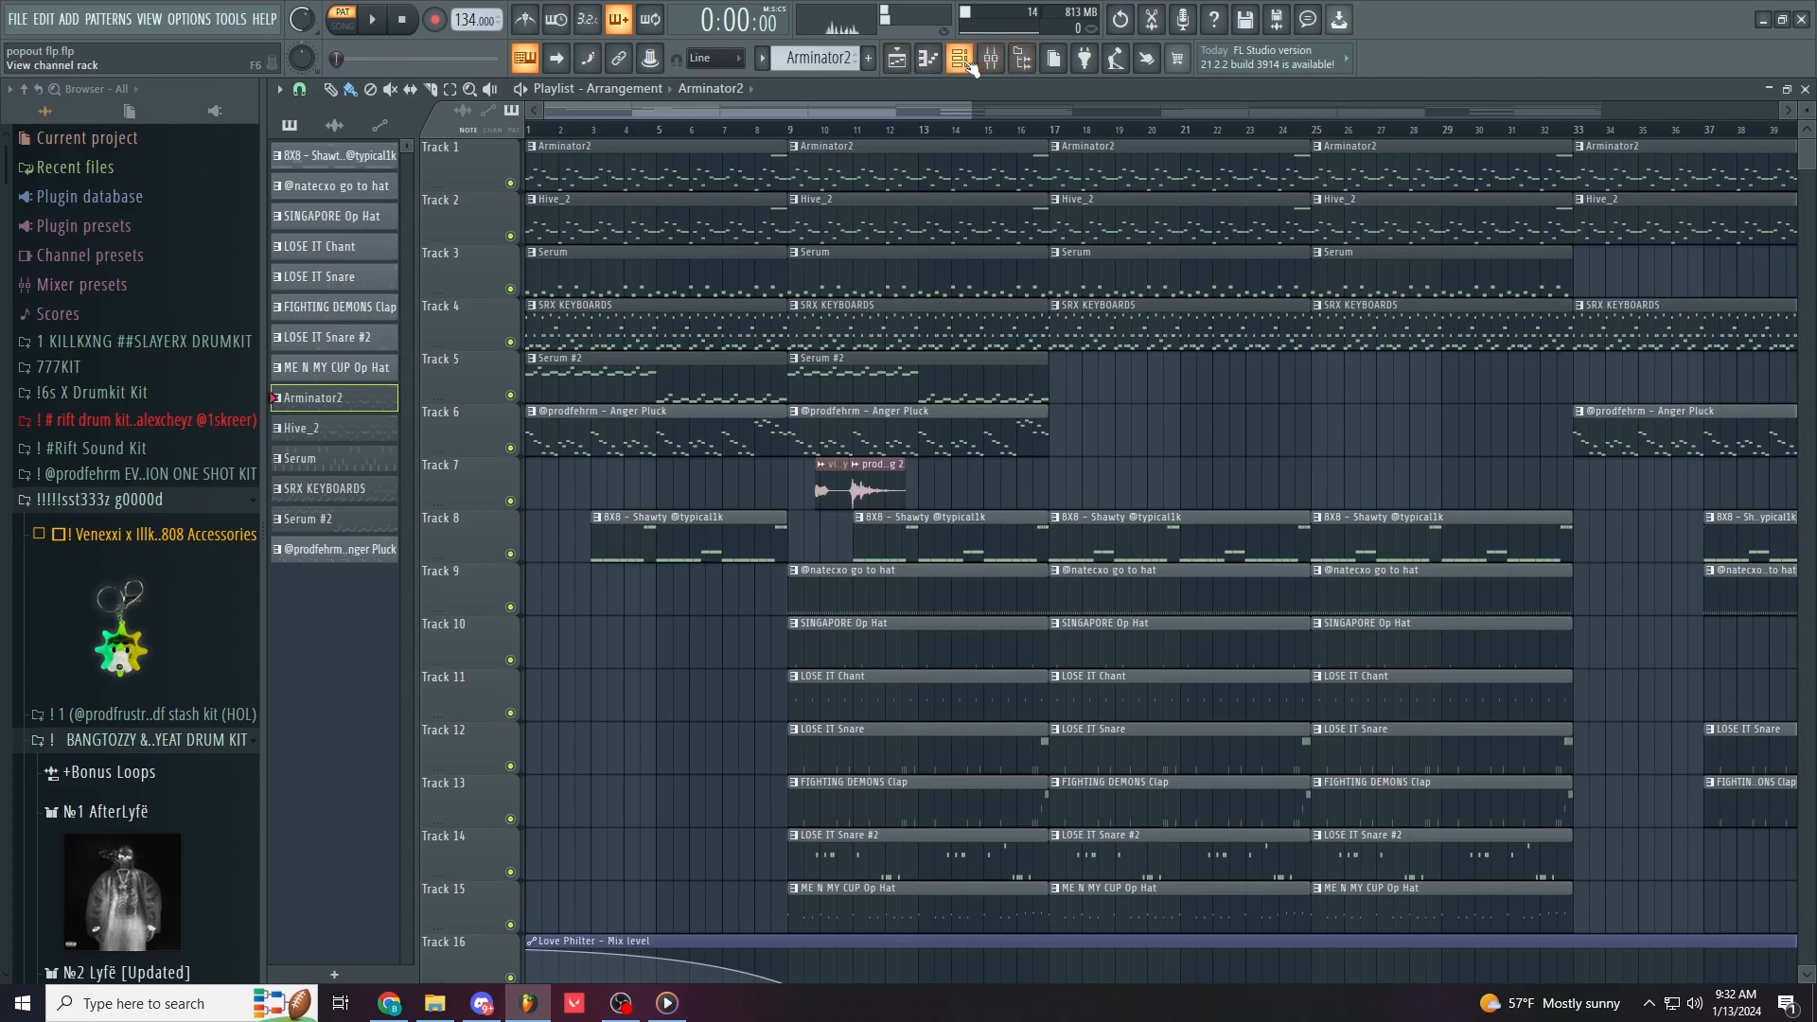
pyautogui.click(959, 58)
pyautogui.click(991, 58)
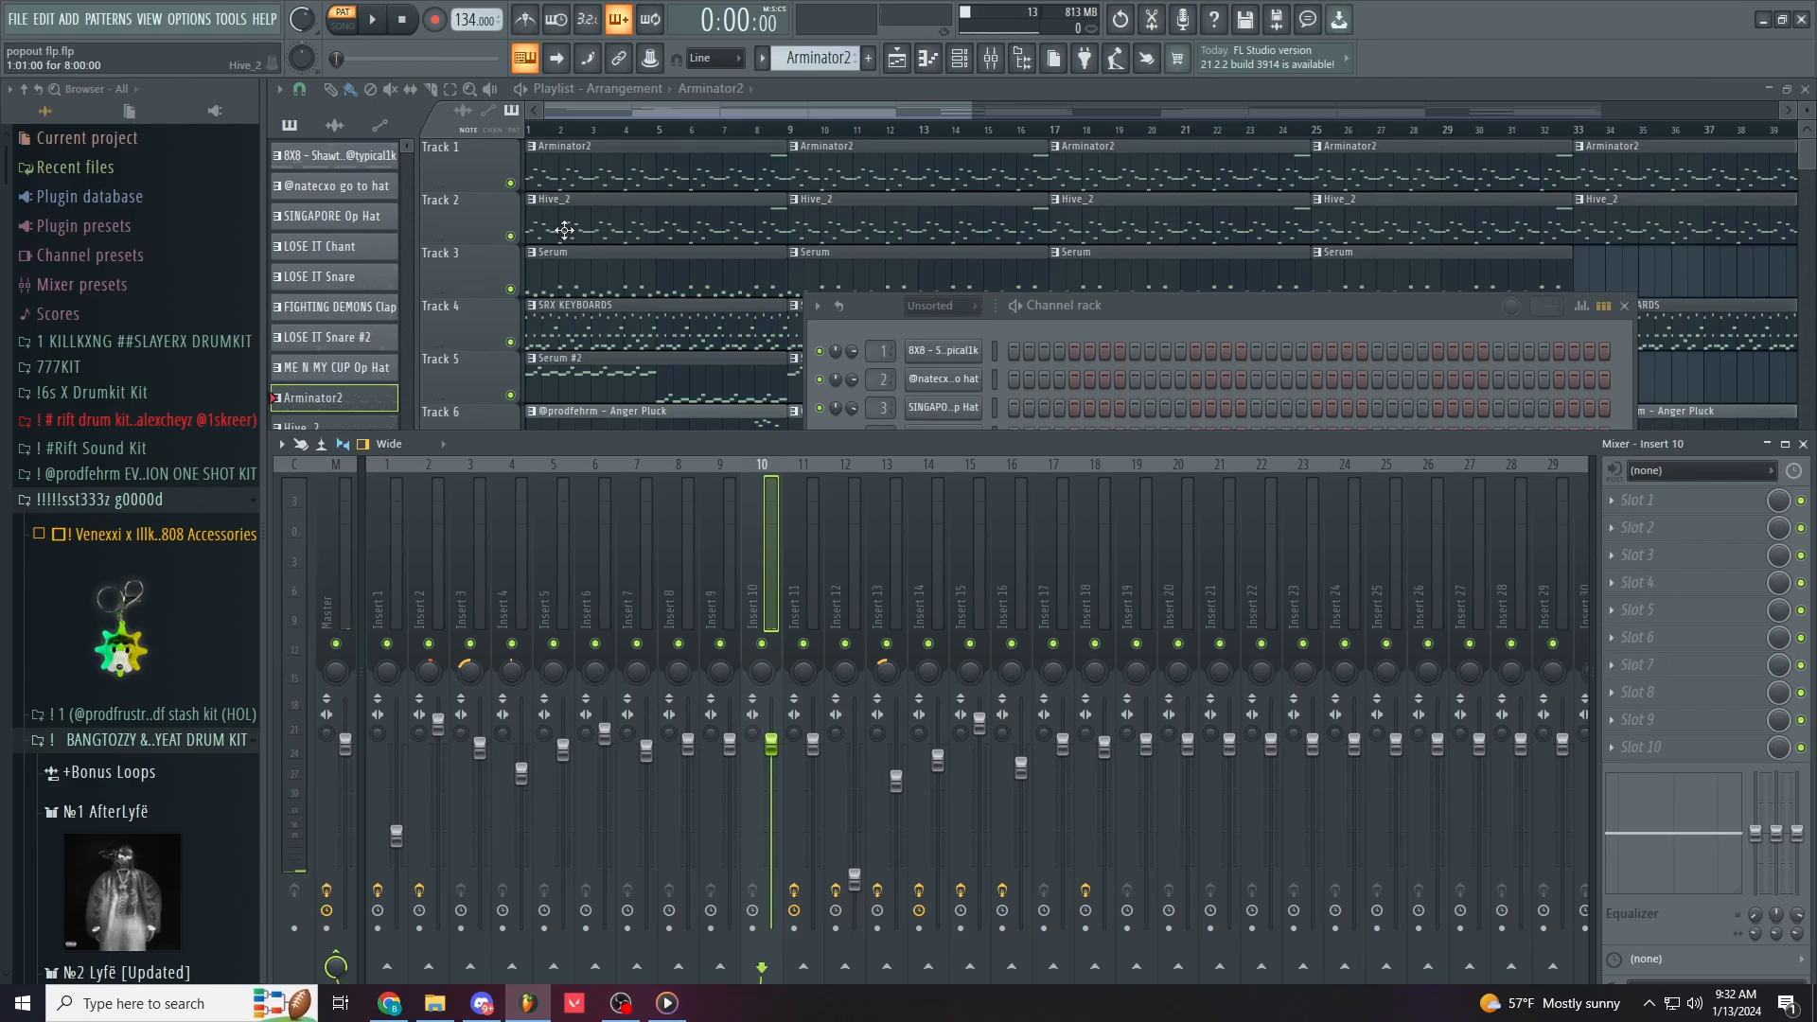
# Step: Solo the Hive_2 track in the playlist and bring up its first clip's notes in the piano roll
pyautogui.rightClick(511, 239)
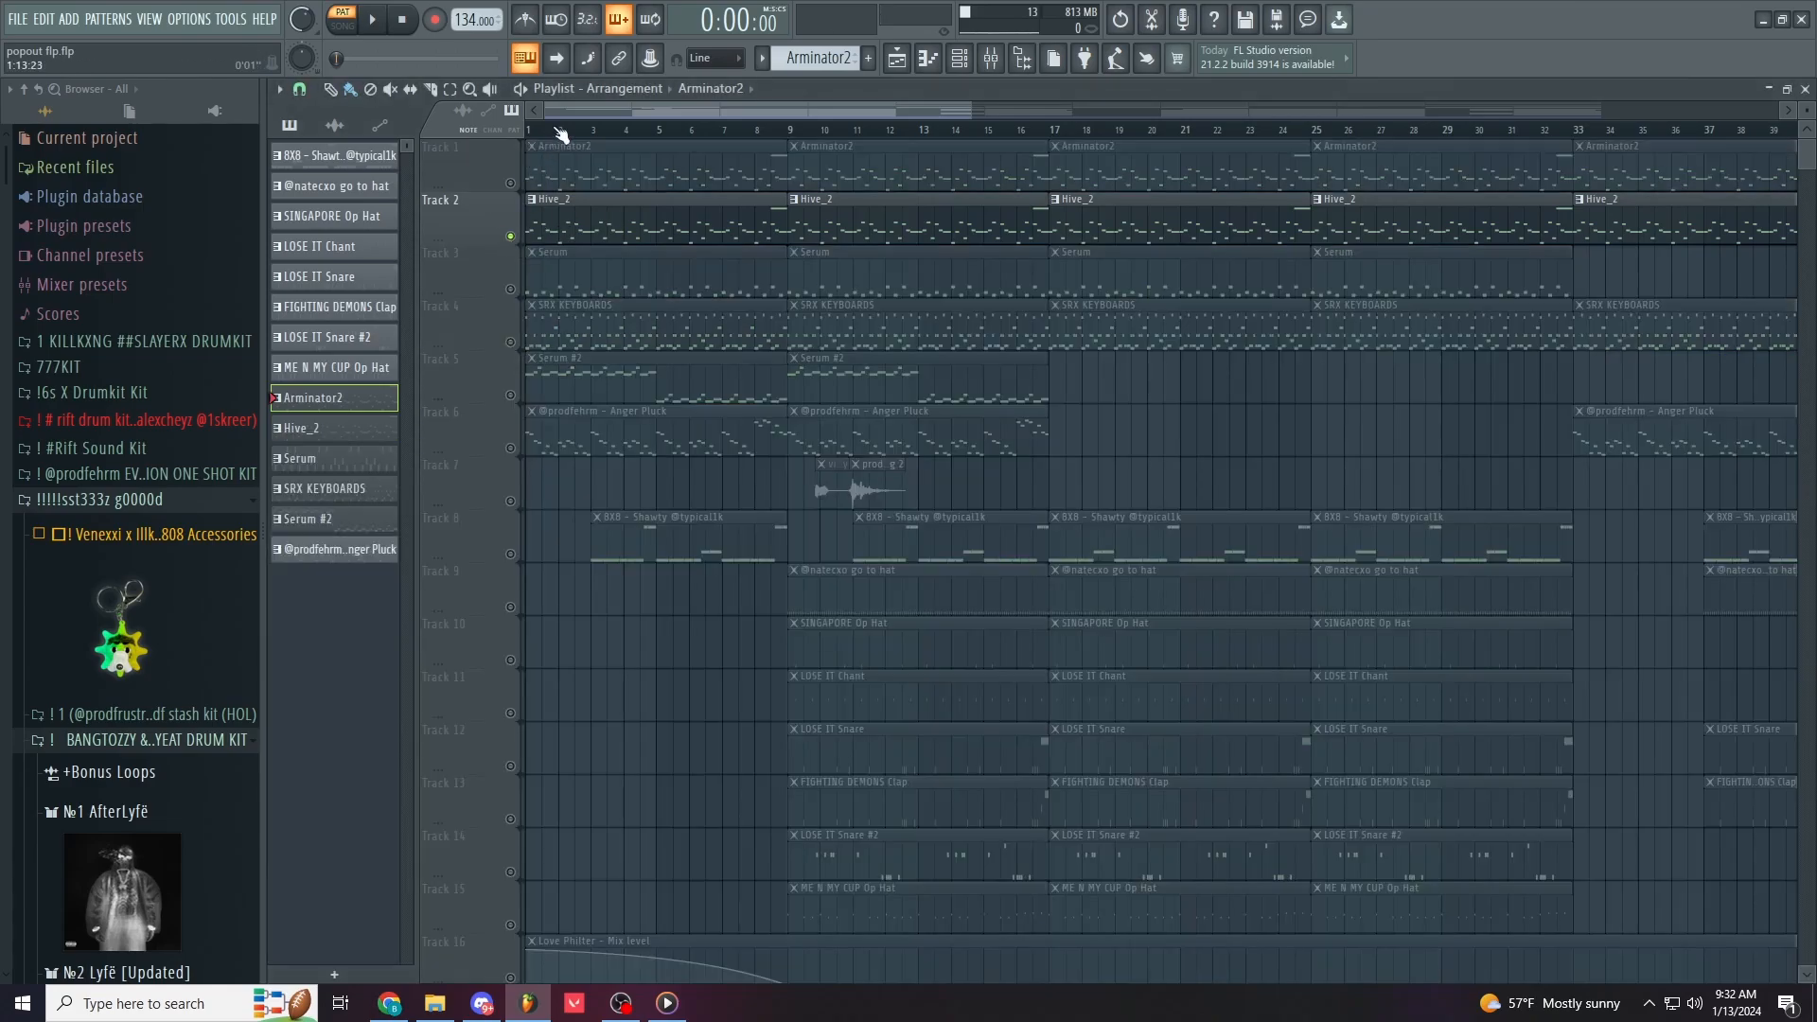
pyautogui.doubleClick(615, 180)
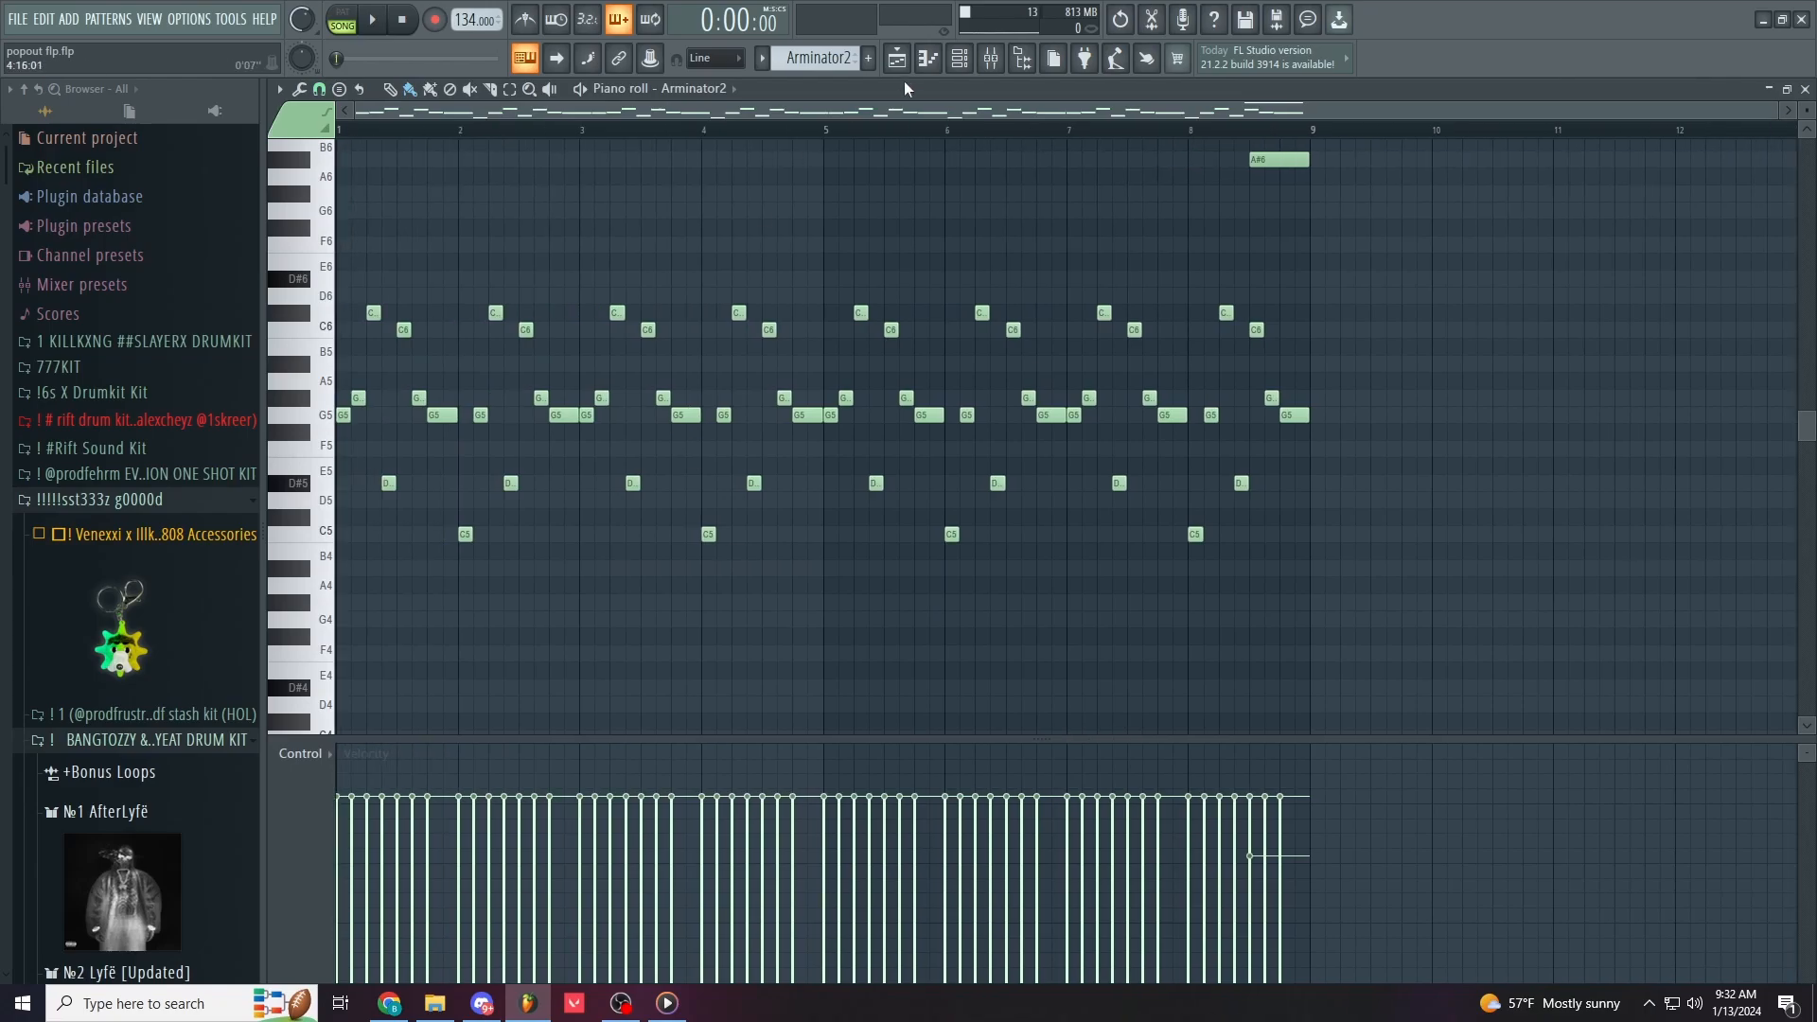
pyautogui.click(898, 58)
pyautogui.doubleClick(650, 201)
# Step: View the Hive_2 synth's preset from the channel rack, and close the plugin
pyautogui.click(975, 59)
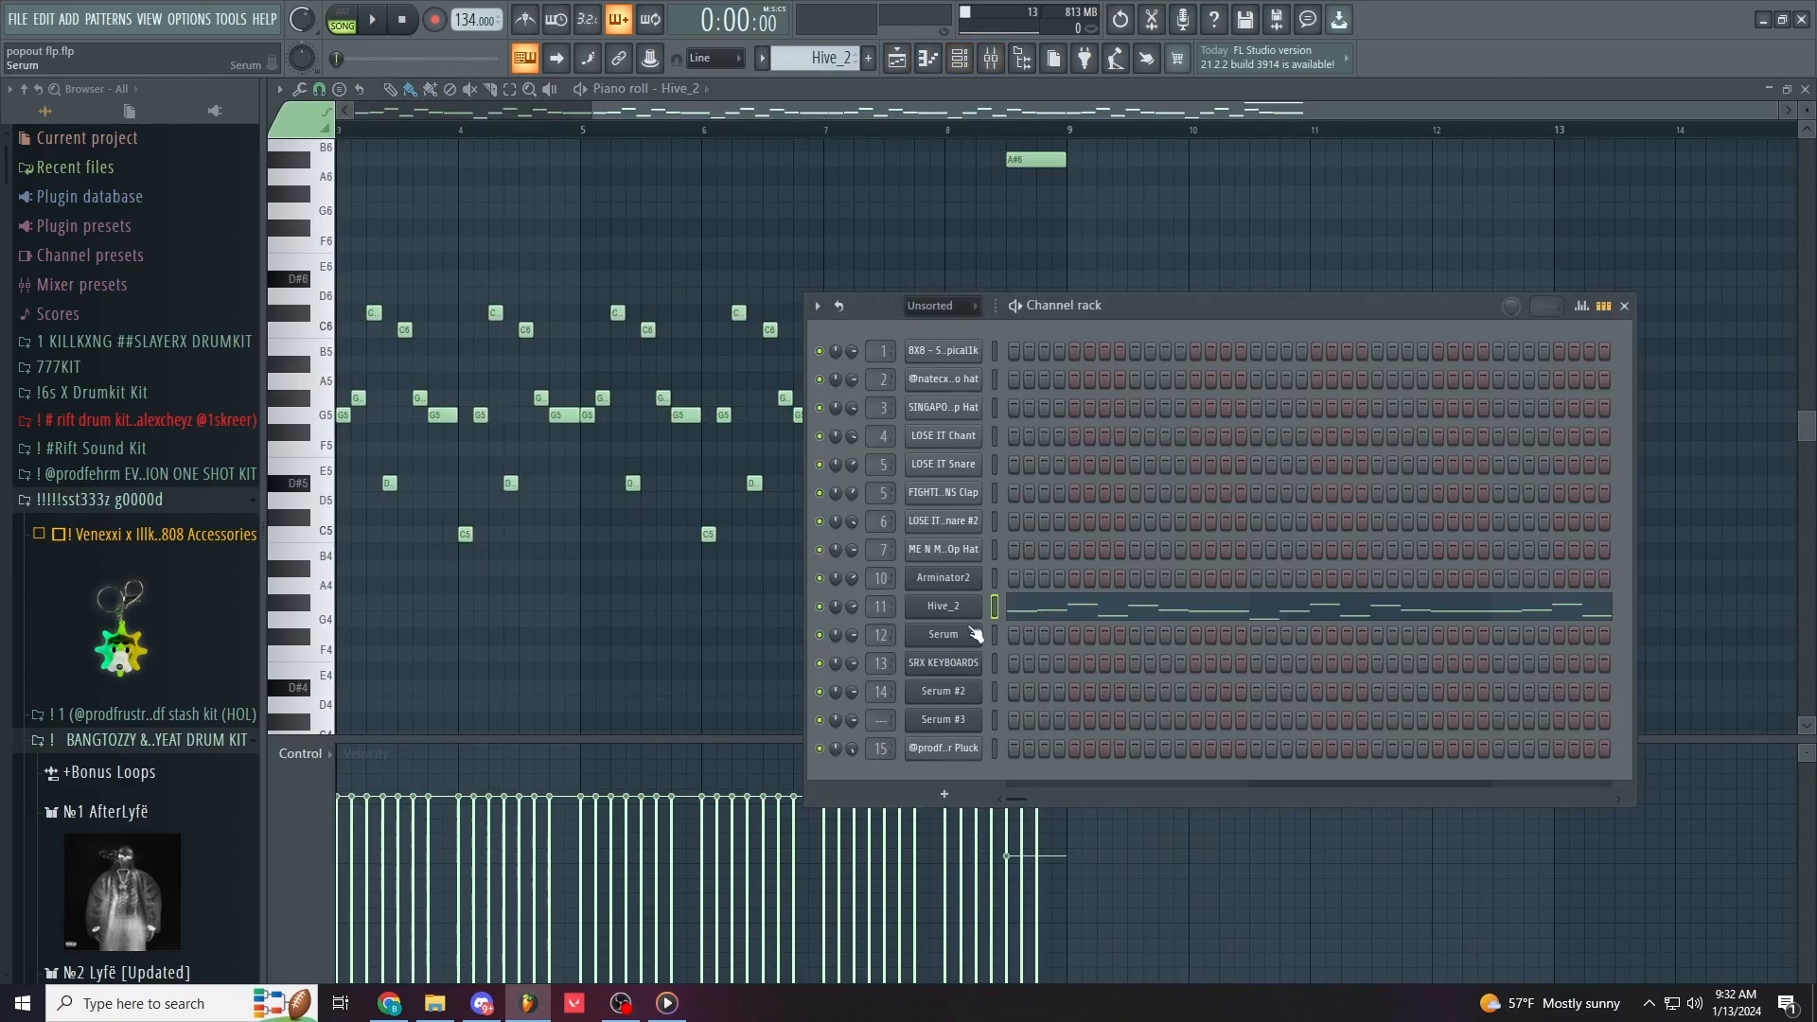
pyautogui.click(957, 611)
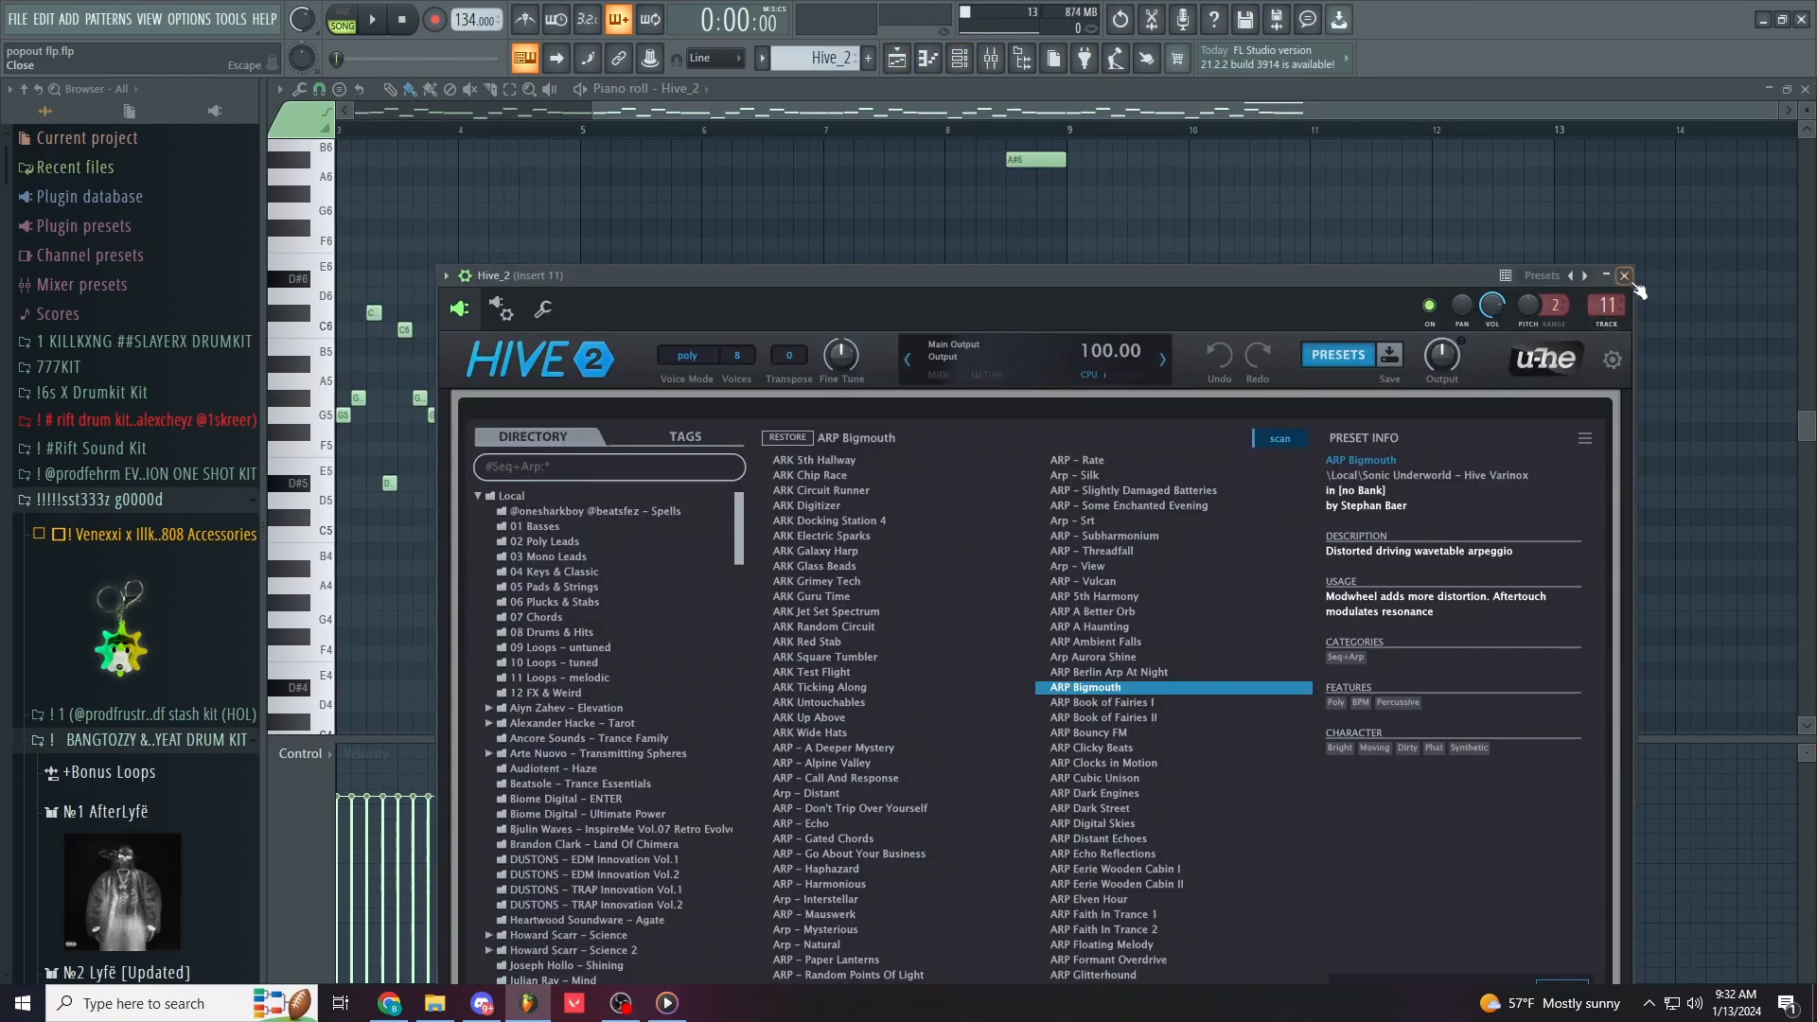
pyautogui.click(1624, 276)
# Step: Play the Hive_2 melody with its notes in view in the piano roll
pyautogui.scroll(3, 454, 340)
pyautogui.press('F6')
pyautogui.press('space')
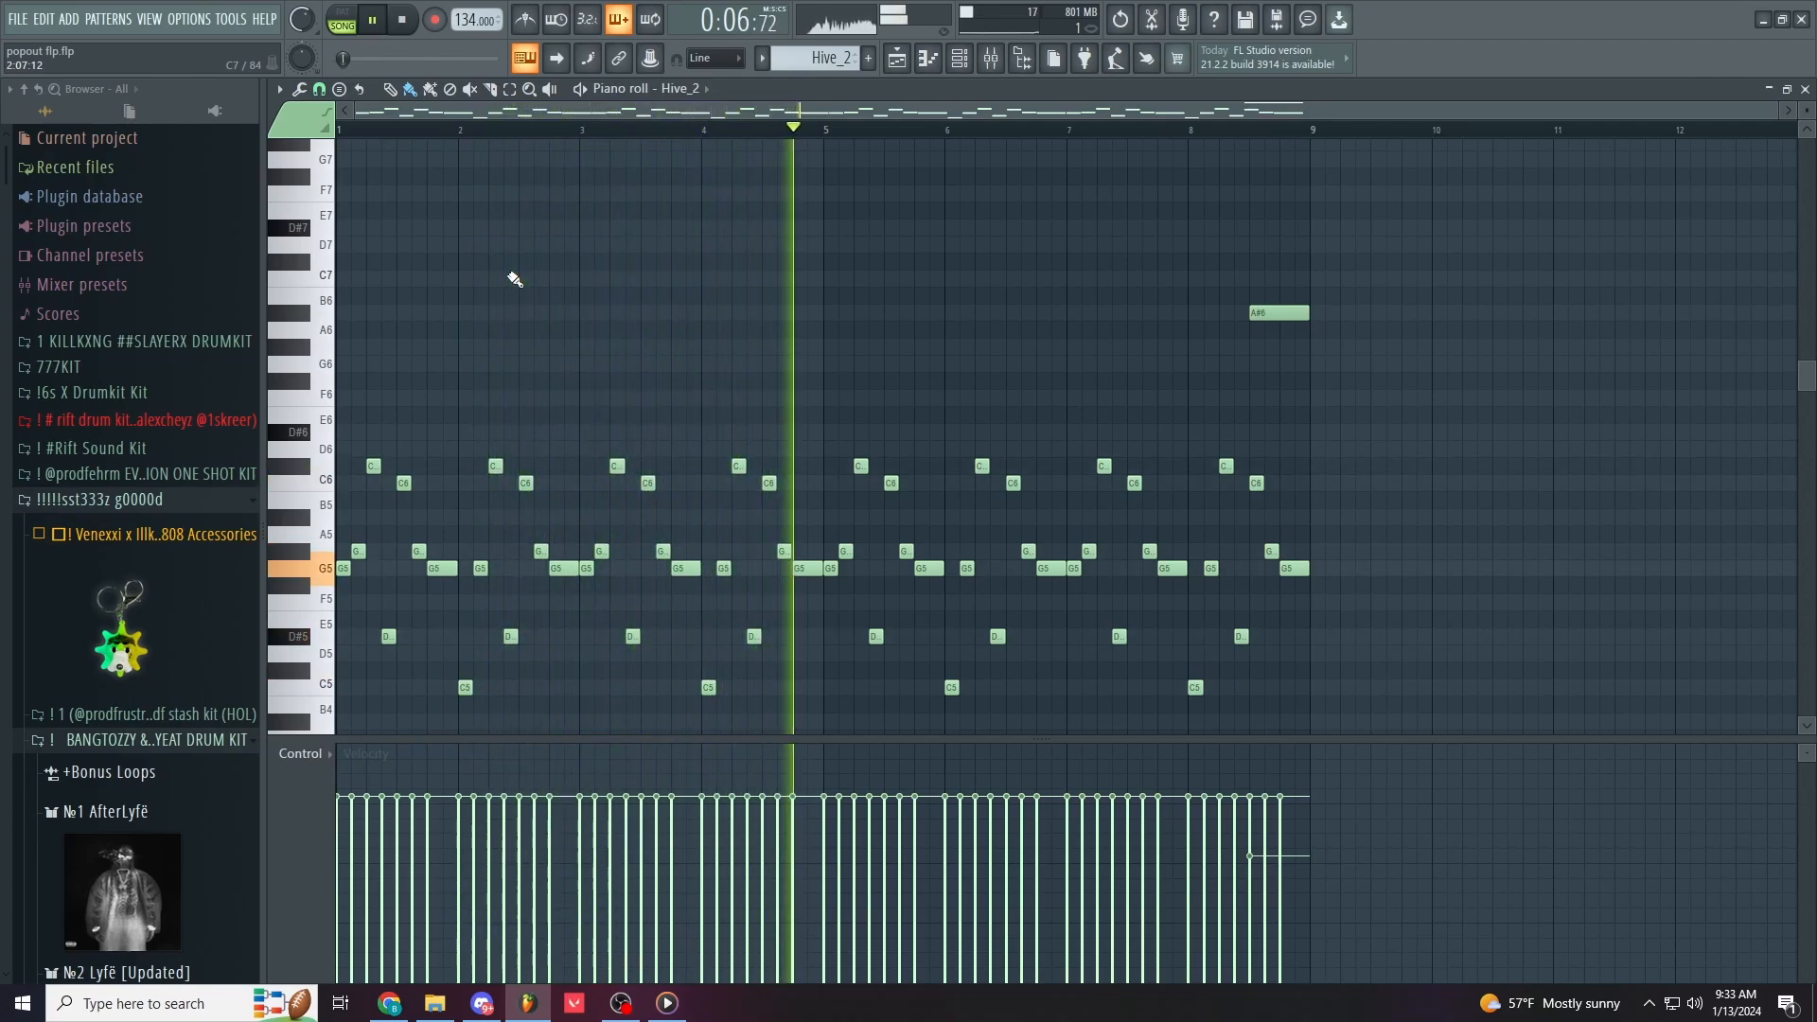
pyautogui.press('space')
# Step: Bring up the Fruity parametric EQ 2 on Hive_2's mixer insert to examine its curve
pyautogui.click(975, 66)
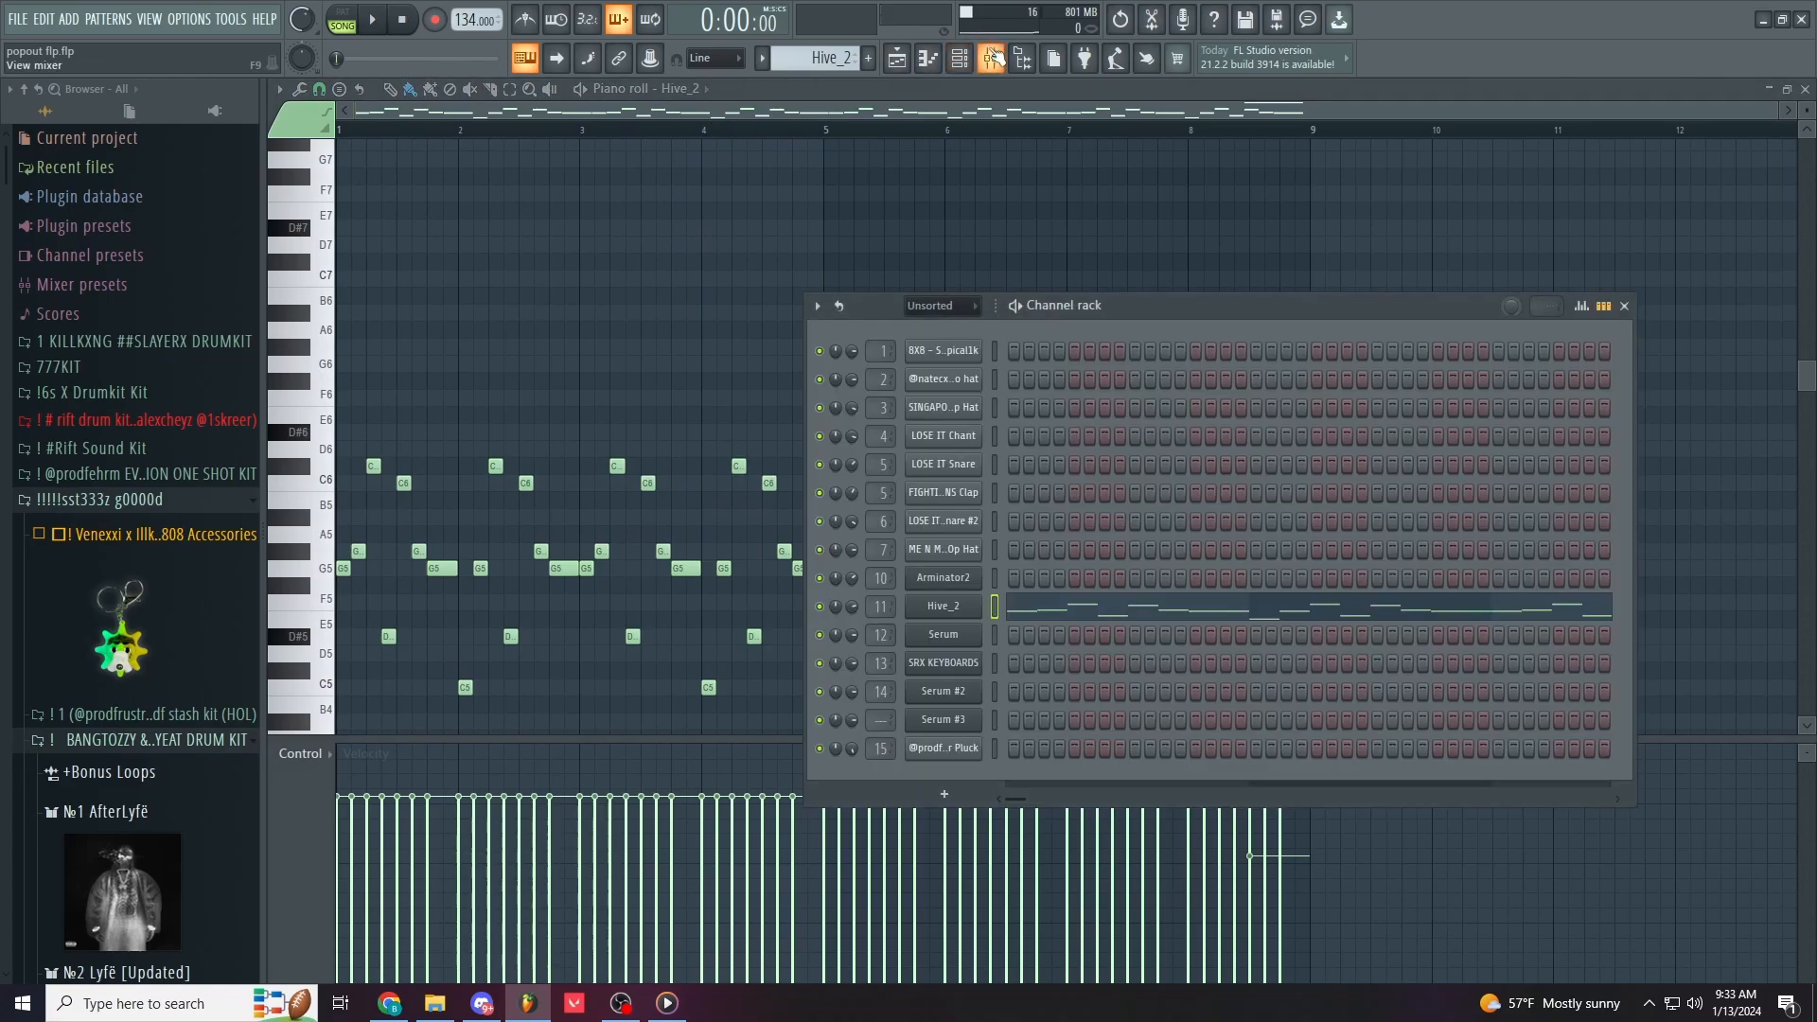
pyautogui.click(992, 59)
pyautogui.click(1689, 501)
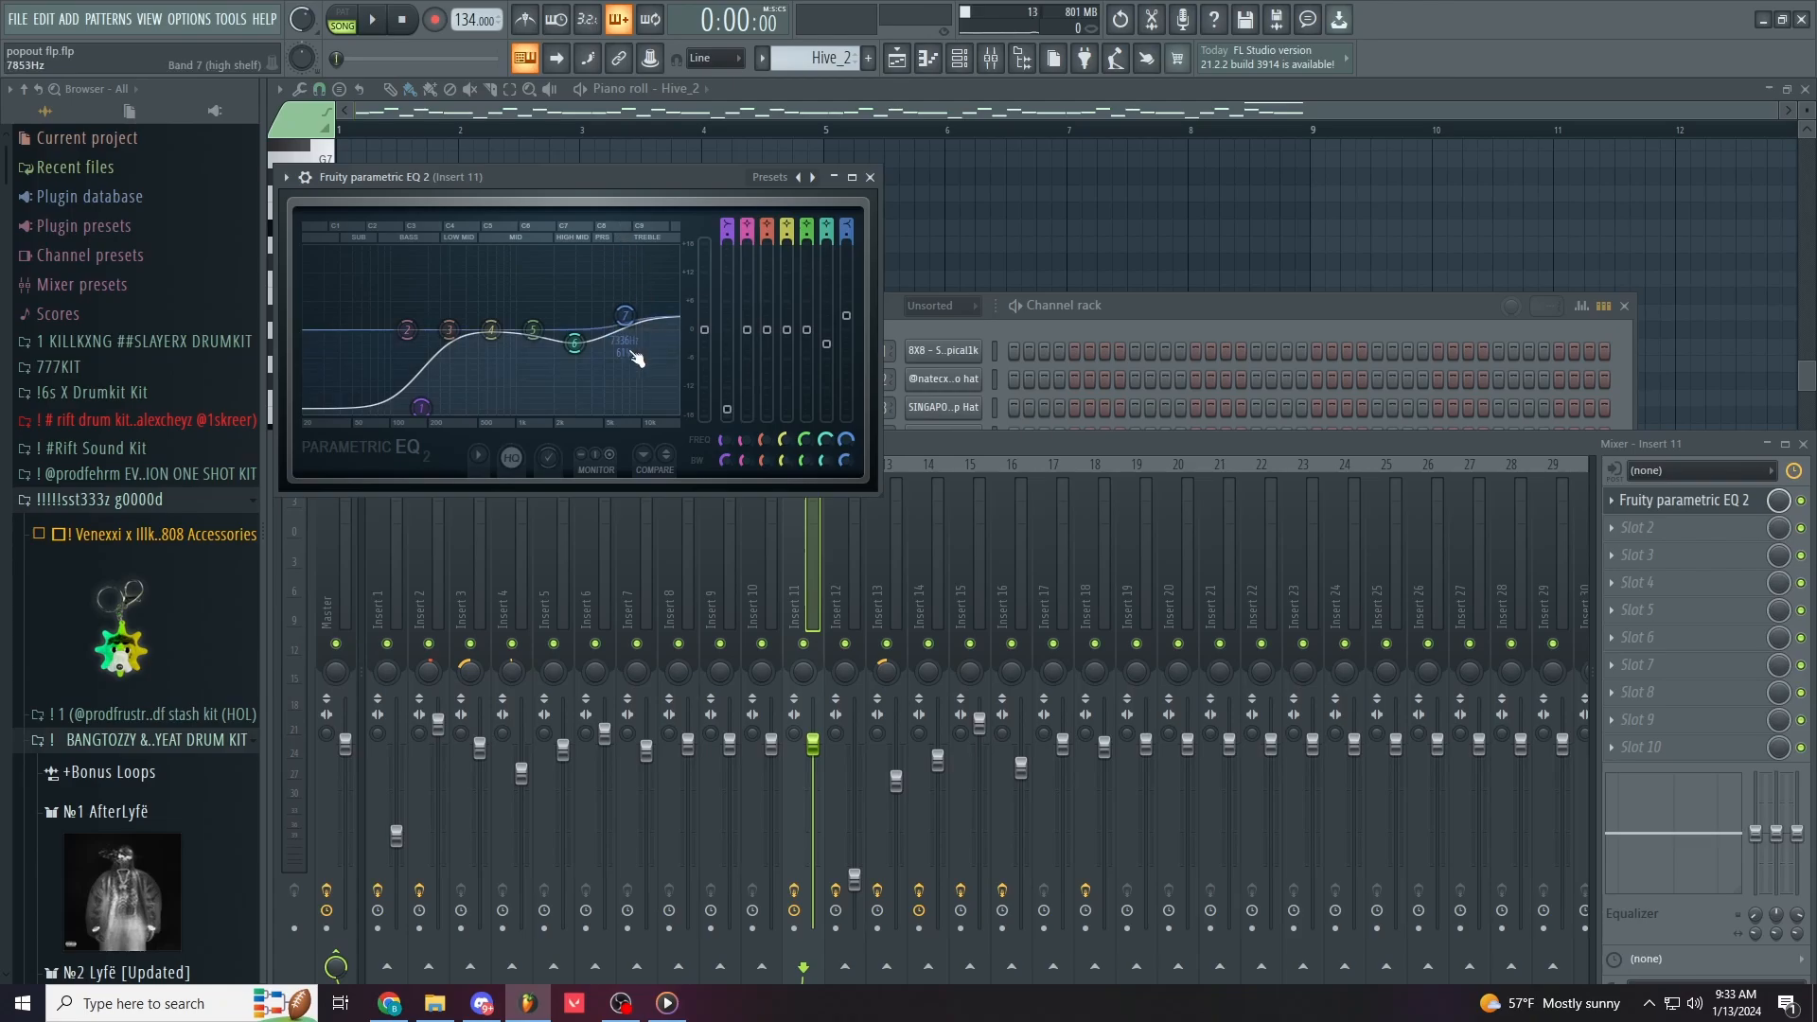
# Step: Solo the Serum track on Track 3 in the playlist and view its synth preset from the channel rack
pyautogui.click(897, 61)
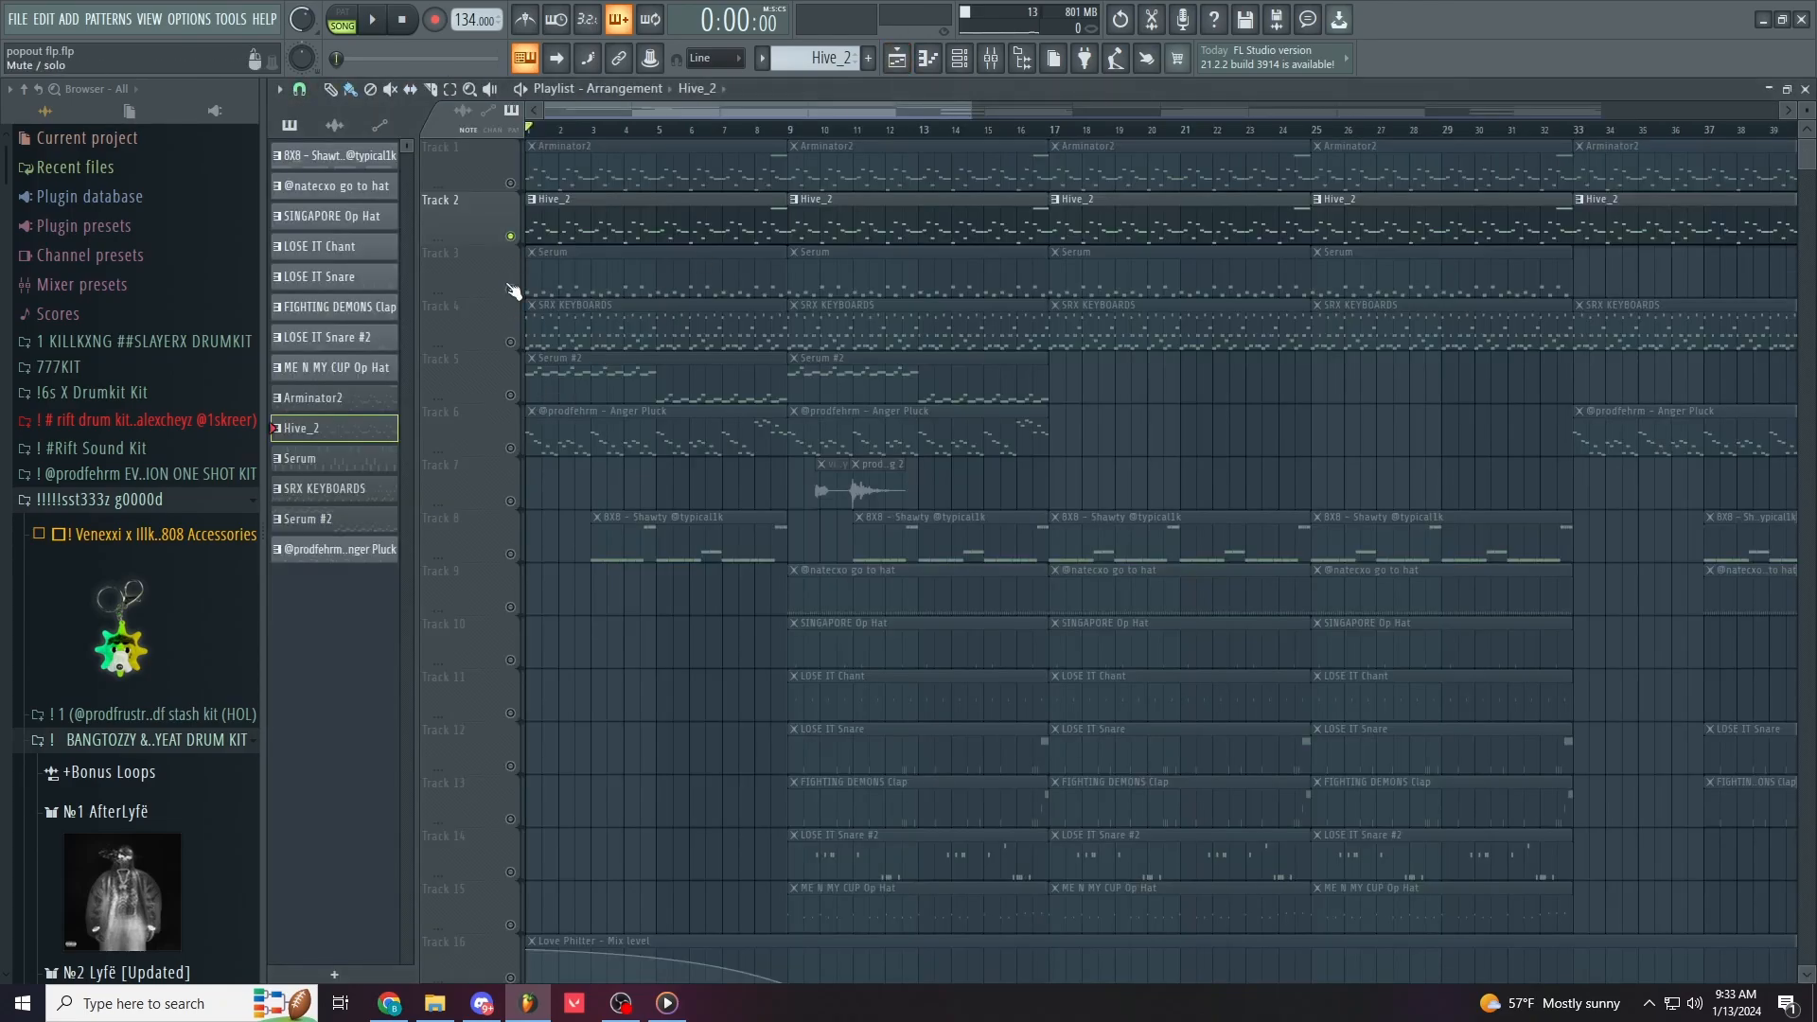
pyautogui.click(516, 293)
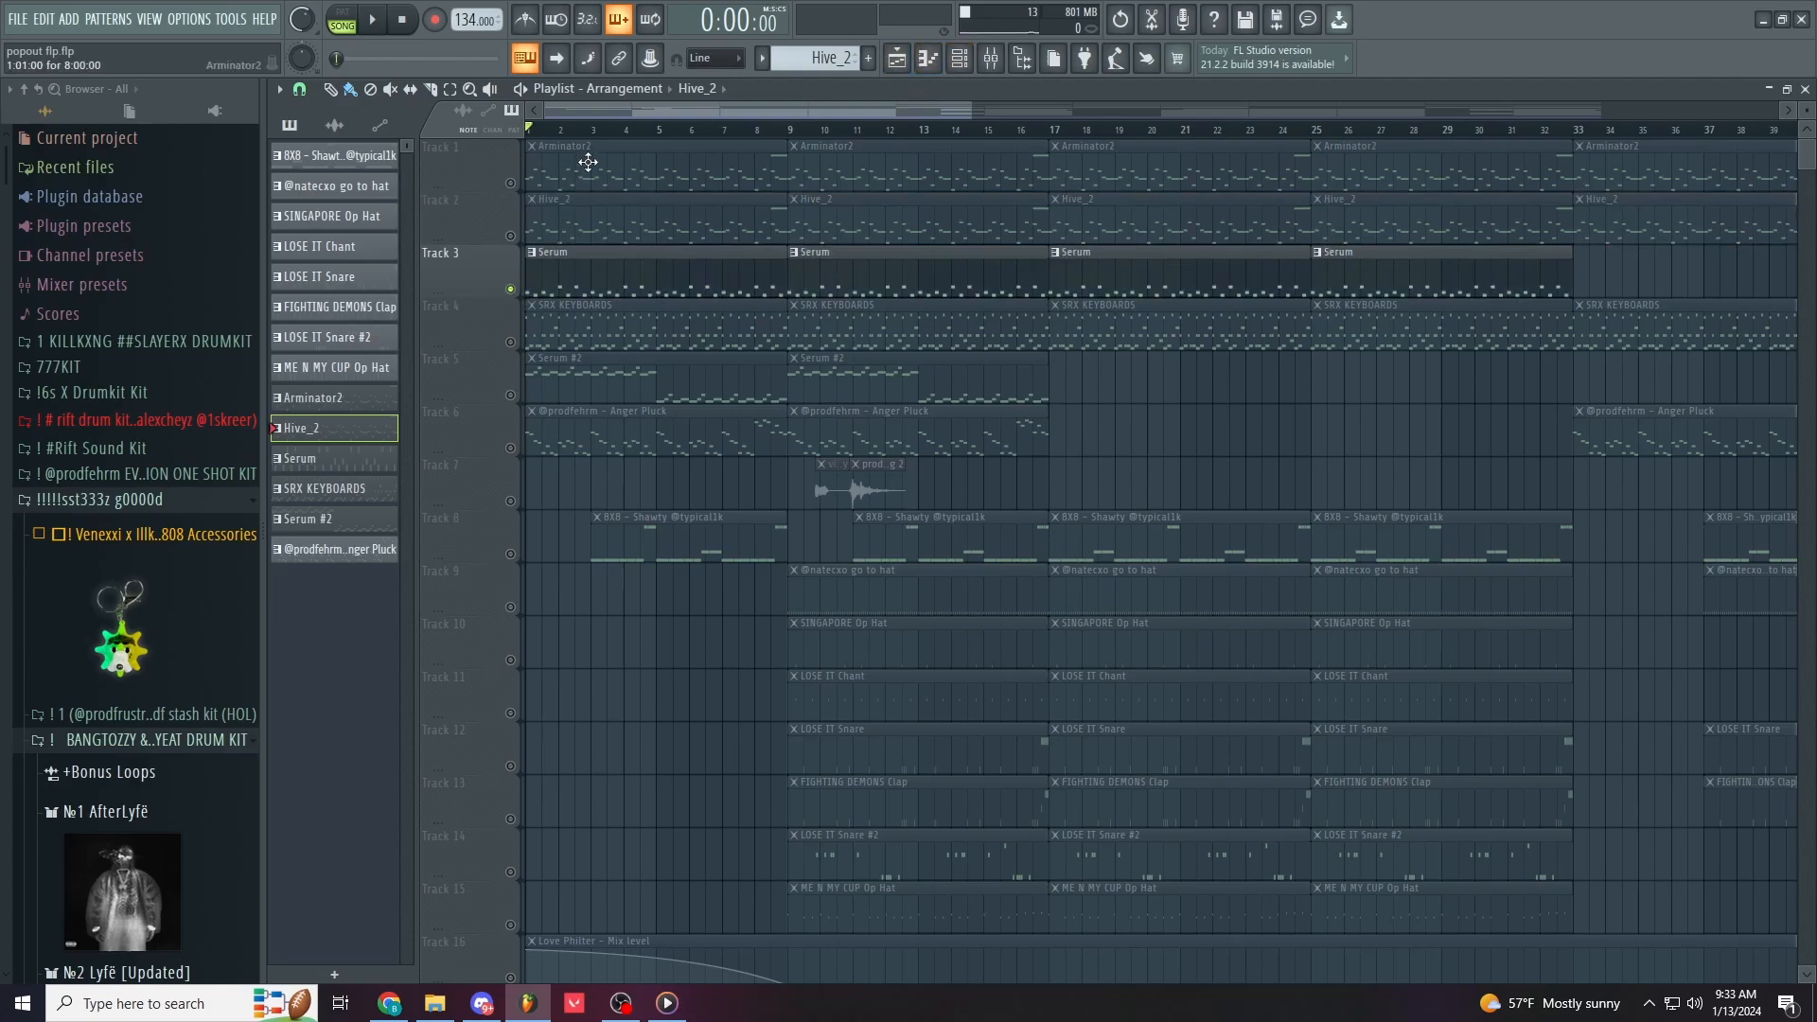
pyautogui.scroll(3, 522, 192)
pyautogui.click(959, 59)
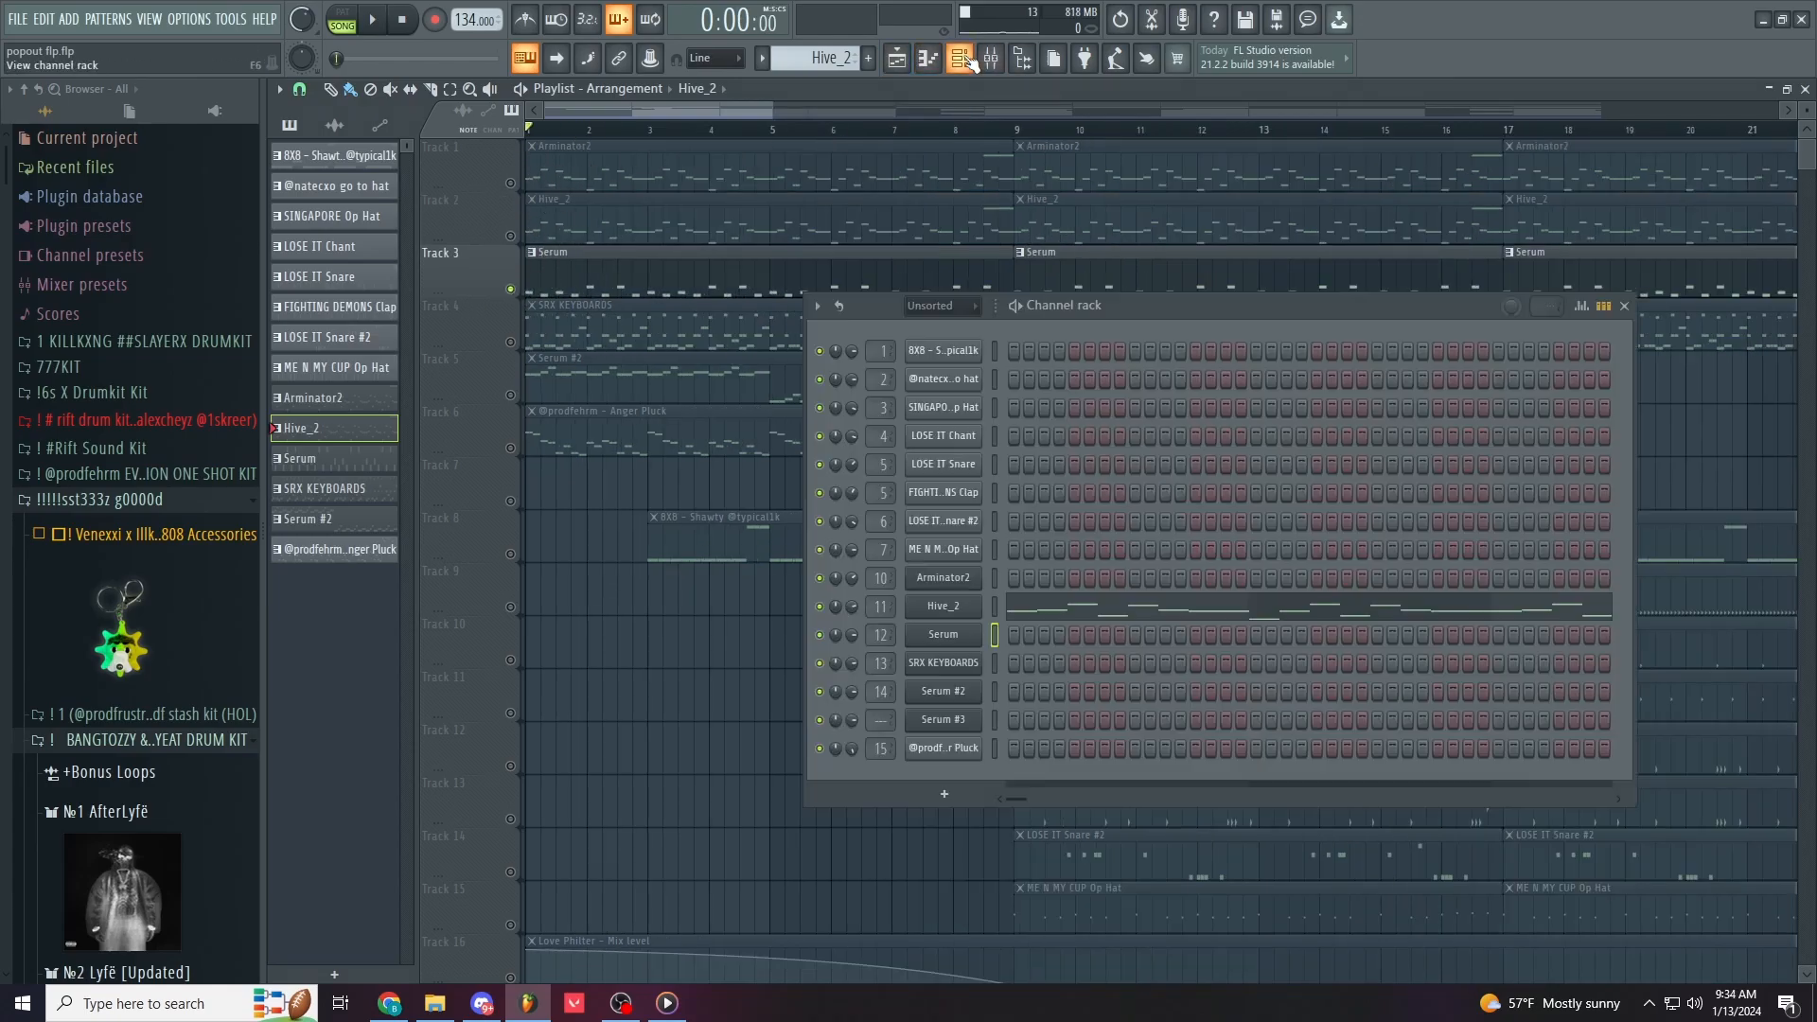
pyautogui.click(941, 635)
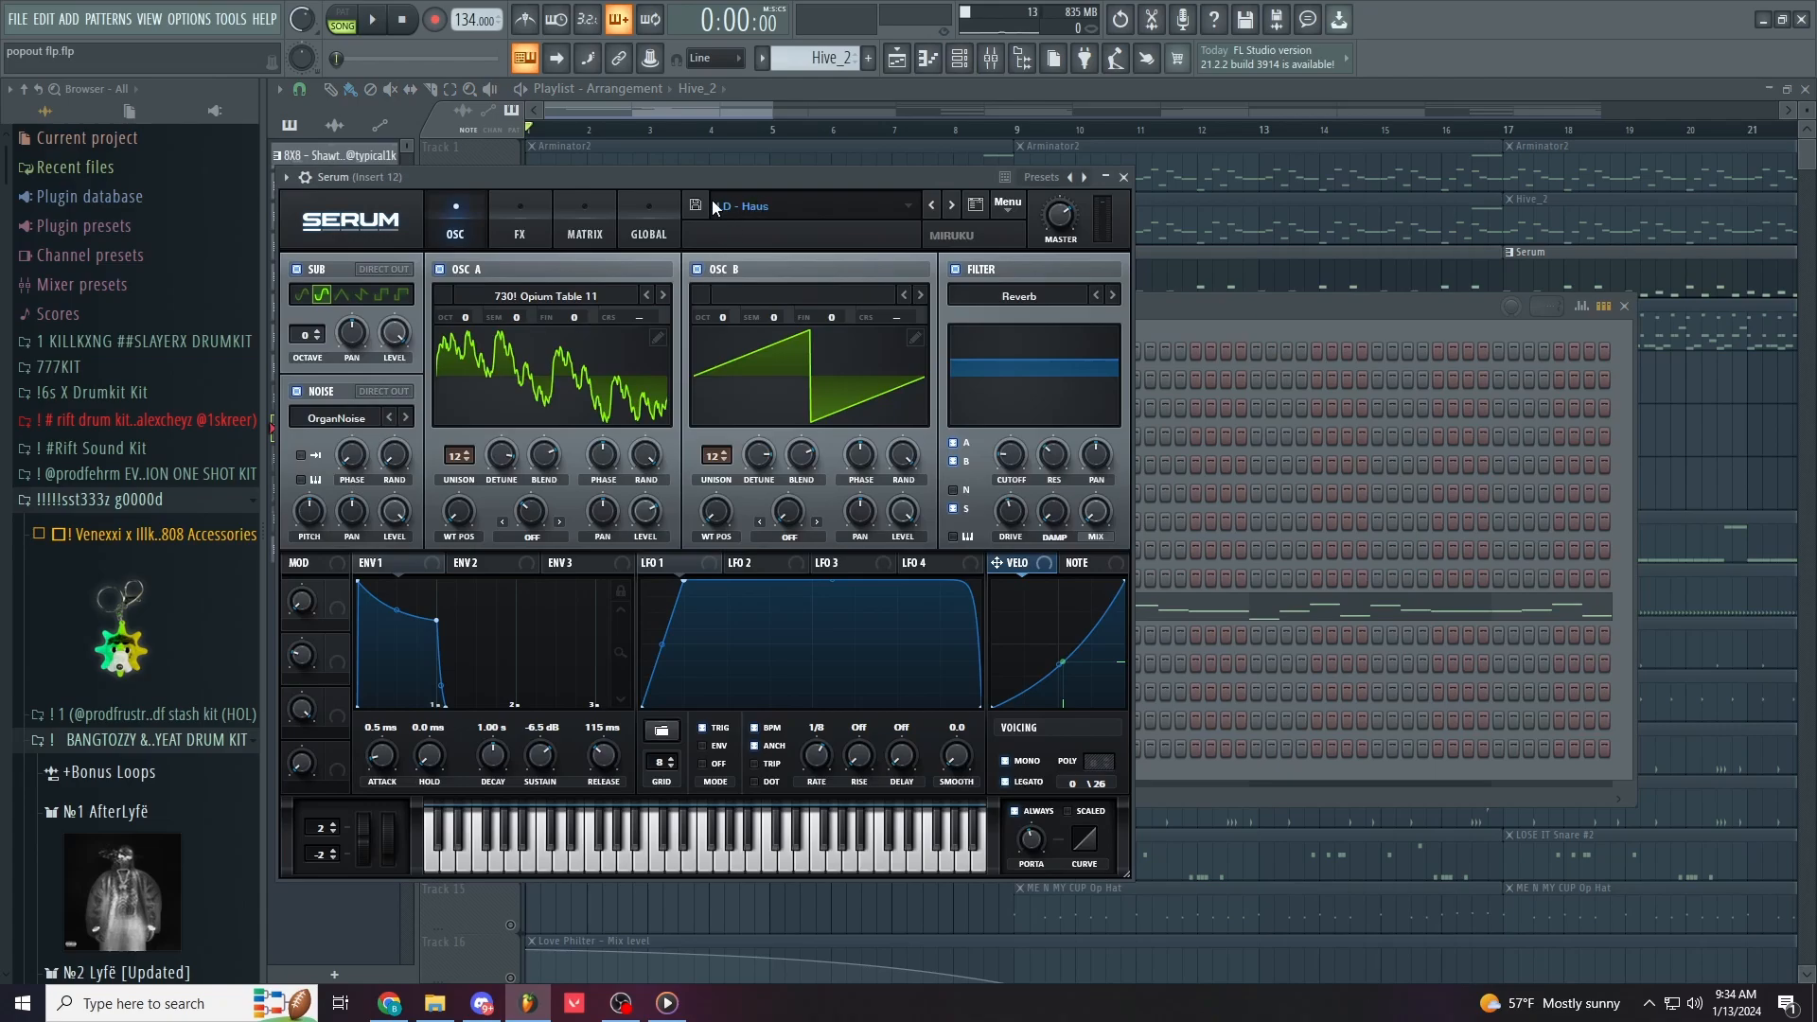
pyautogui.click(1124, 177)
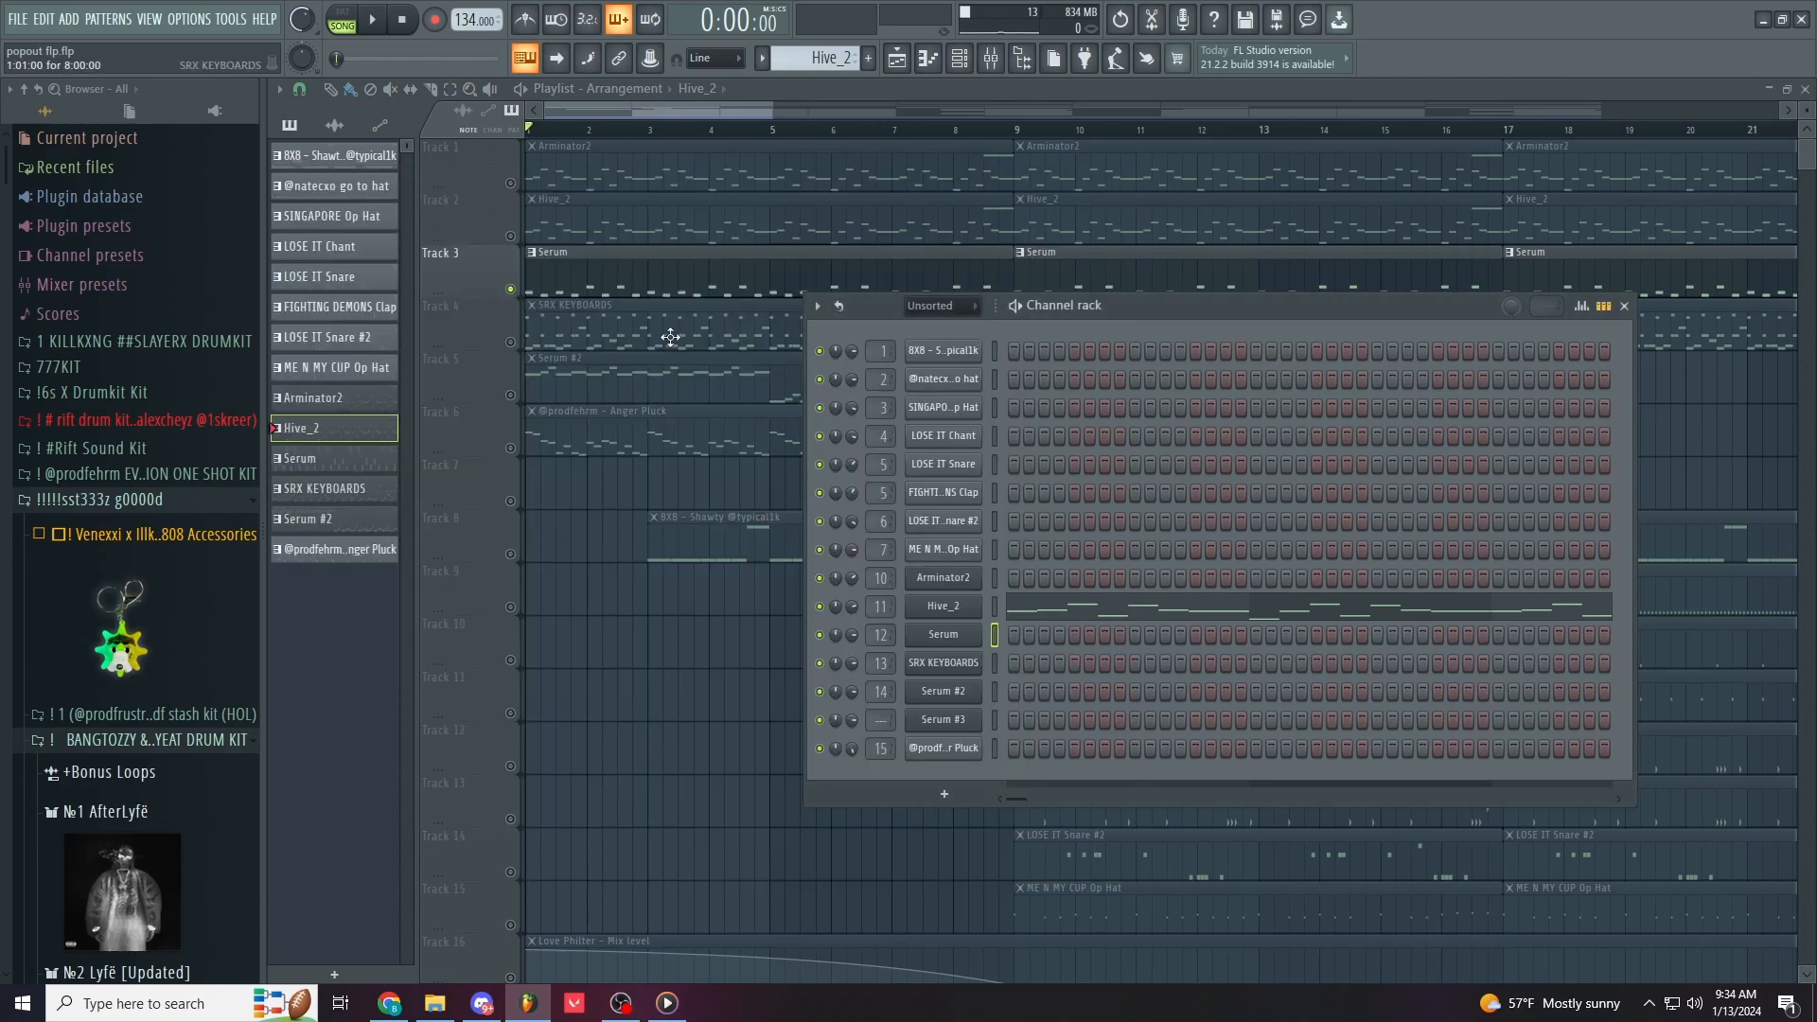
# Step: Show the Serum pattern's notes in the piano roll and play them in pattern mode
pyautogui.doubleClick(613, 287)
pyautogui.click(343, 19)
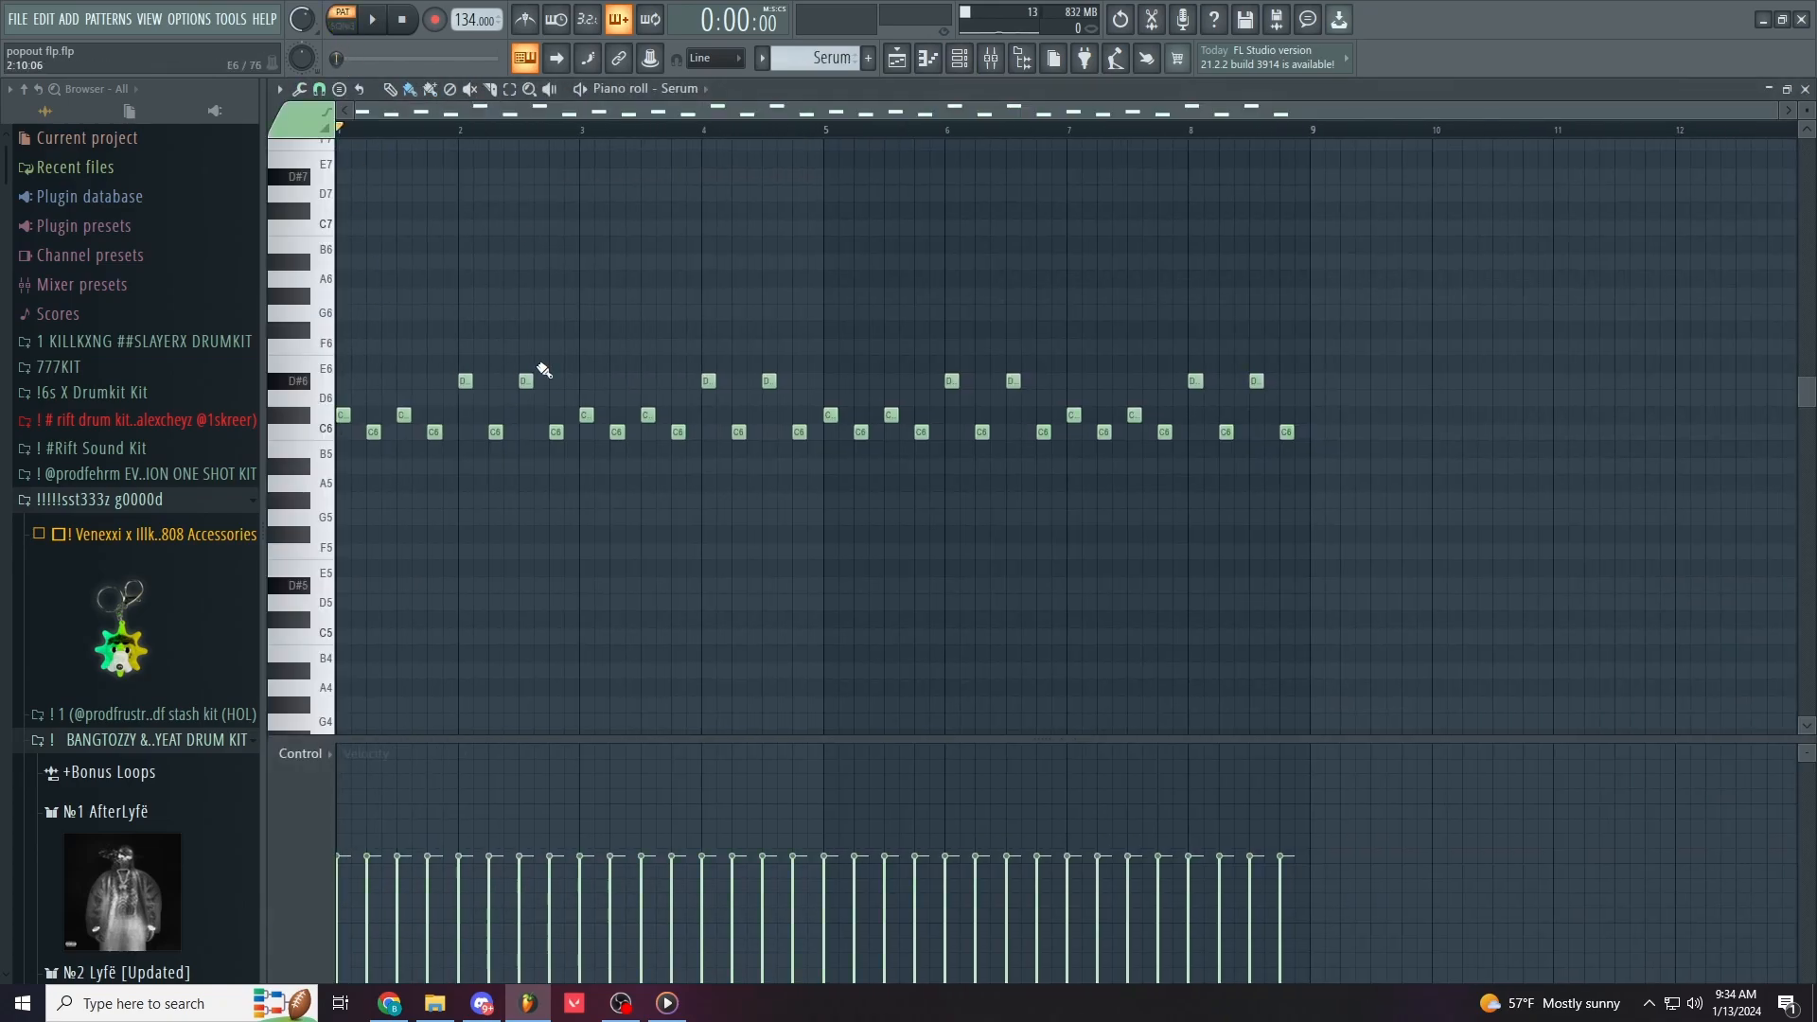
pyautogui.press('space')
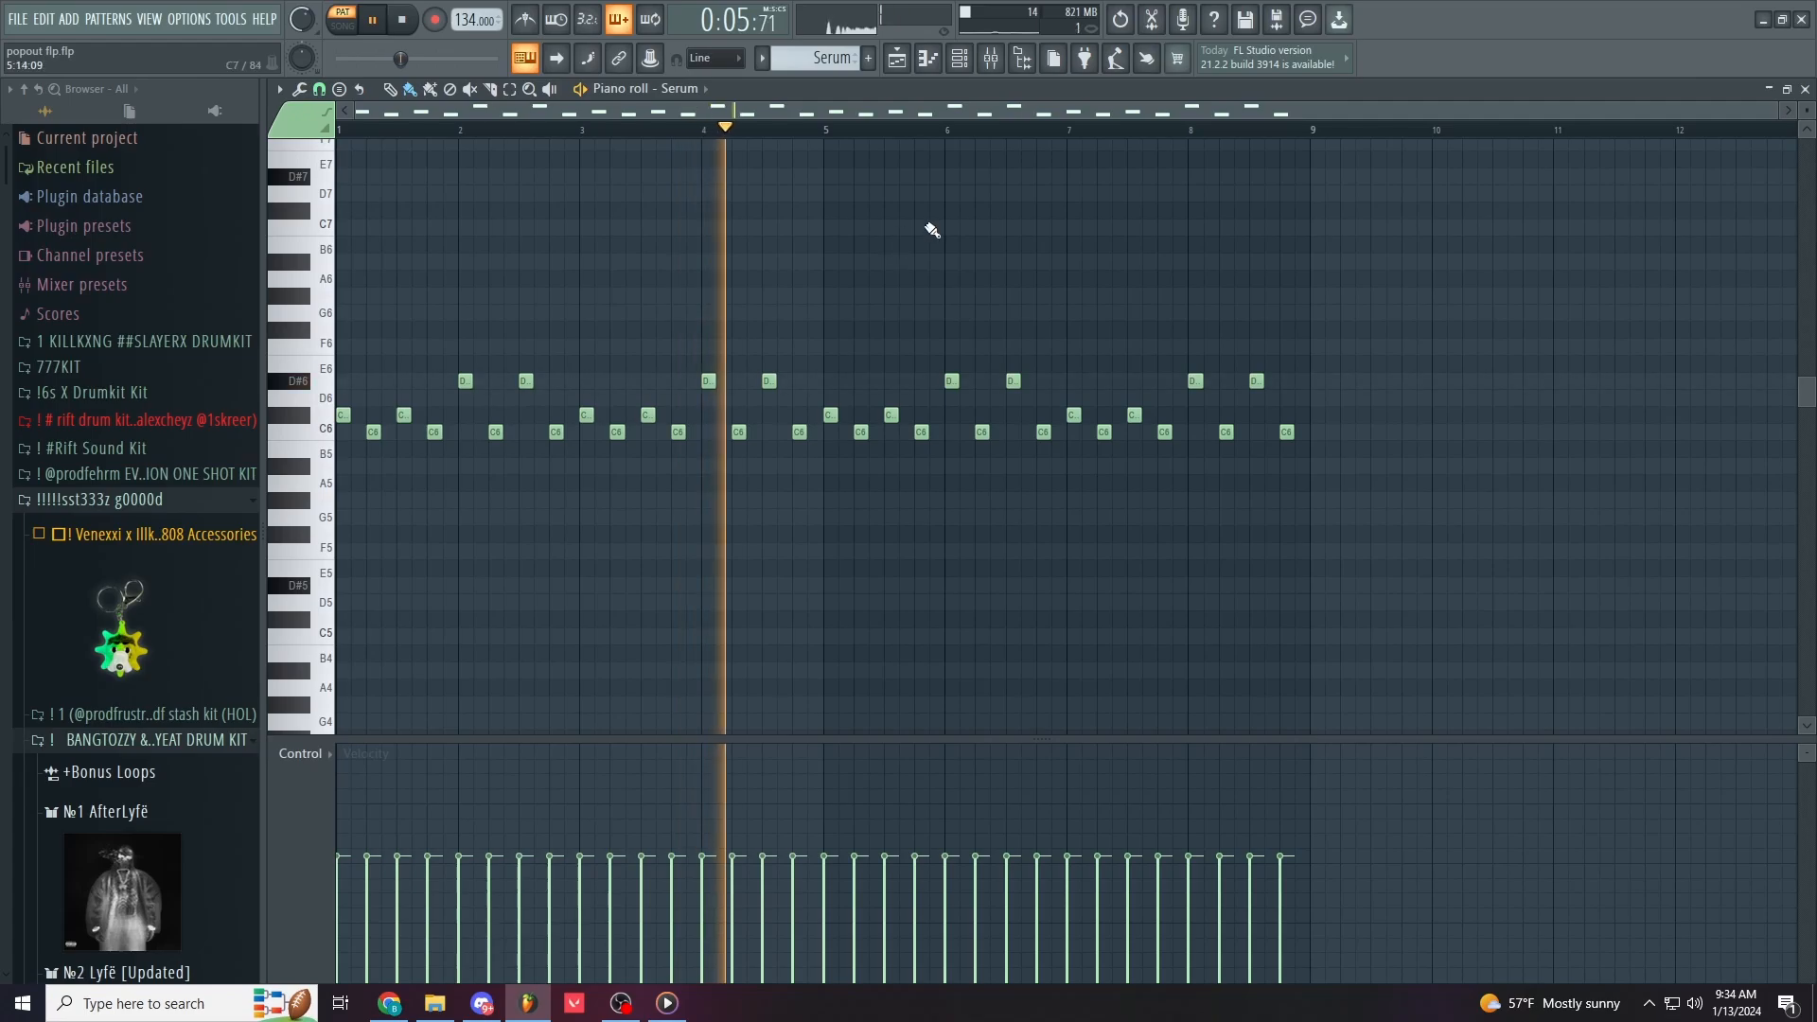
pyautogui.press('space')
# Step: Bring up the Fruity parametric EQ 2 on Serum's mixer insert to examine its curve
pyautogui.click(992, 59)
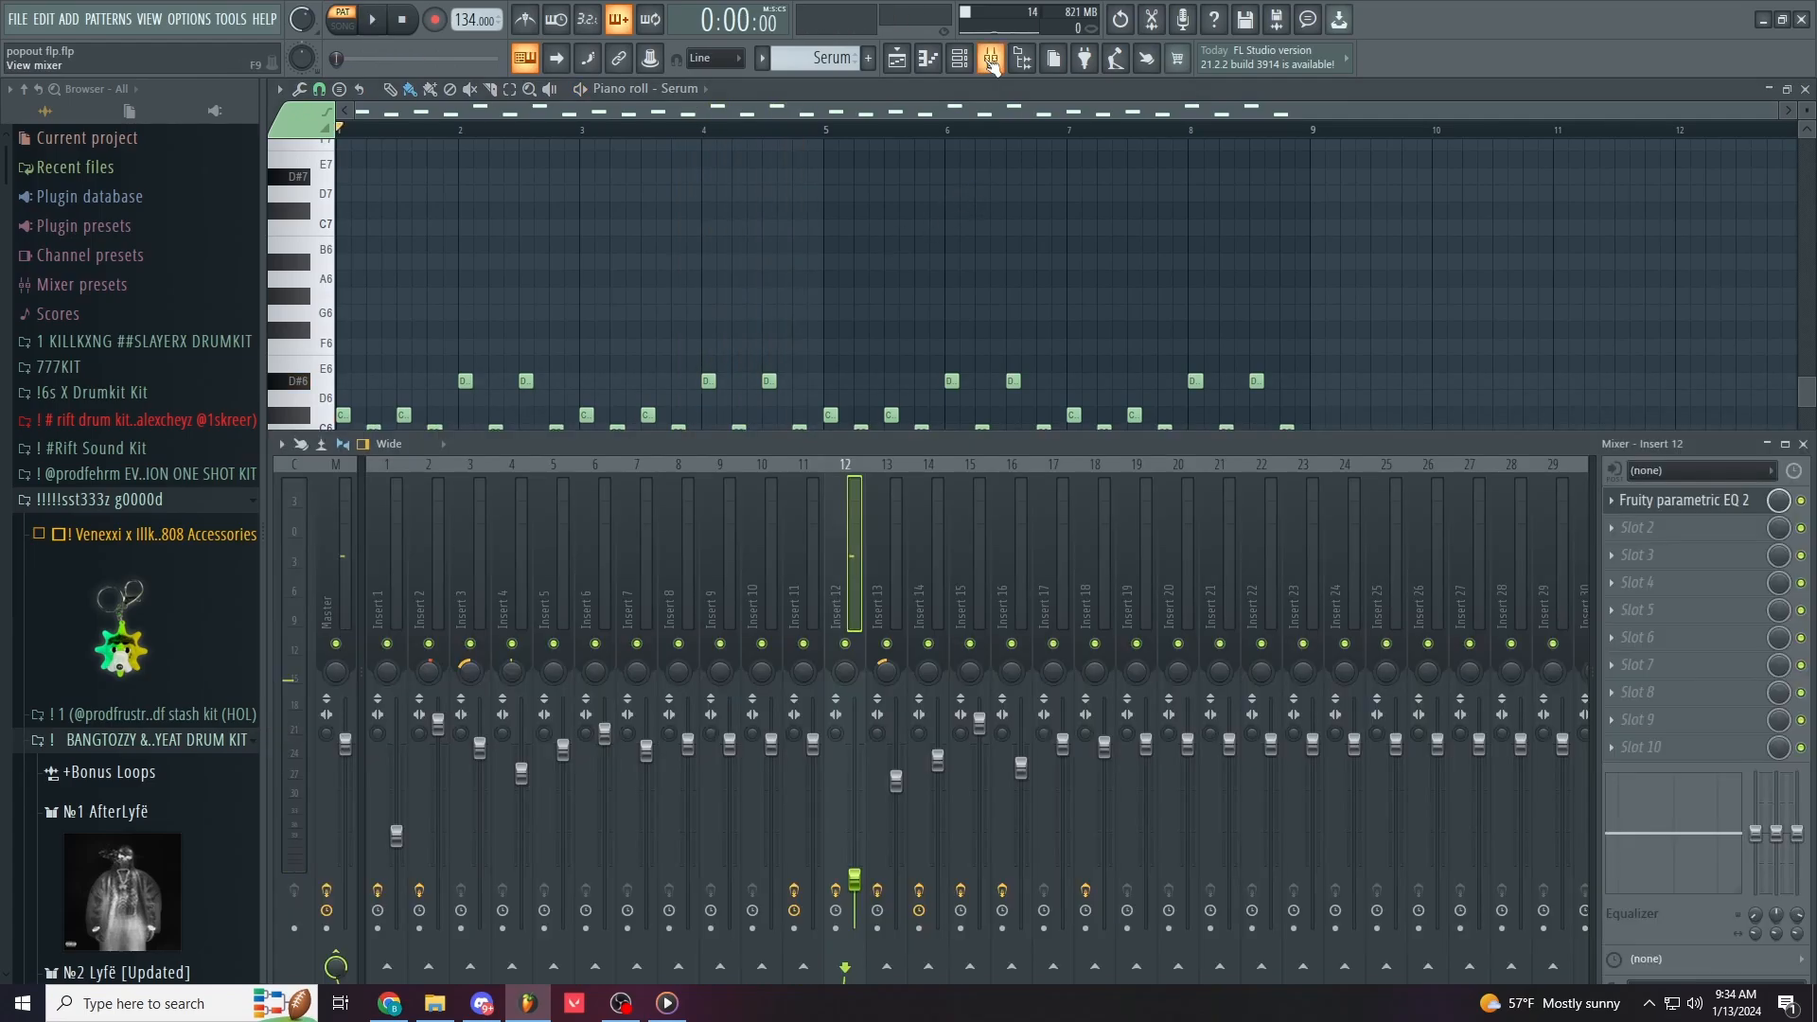
pyautogui.click(1685, 500)
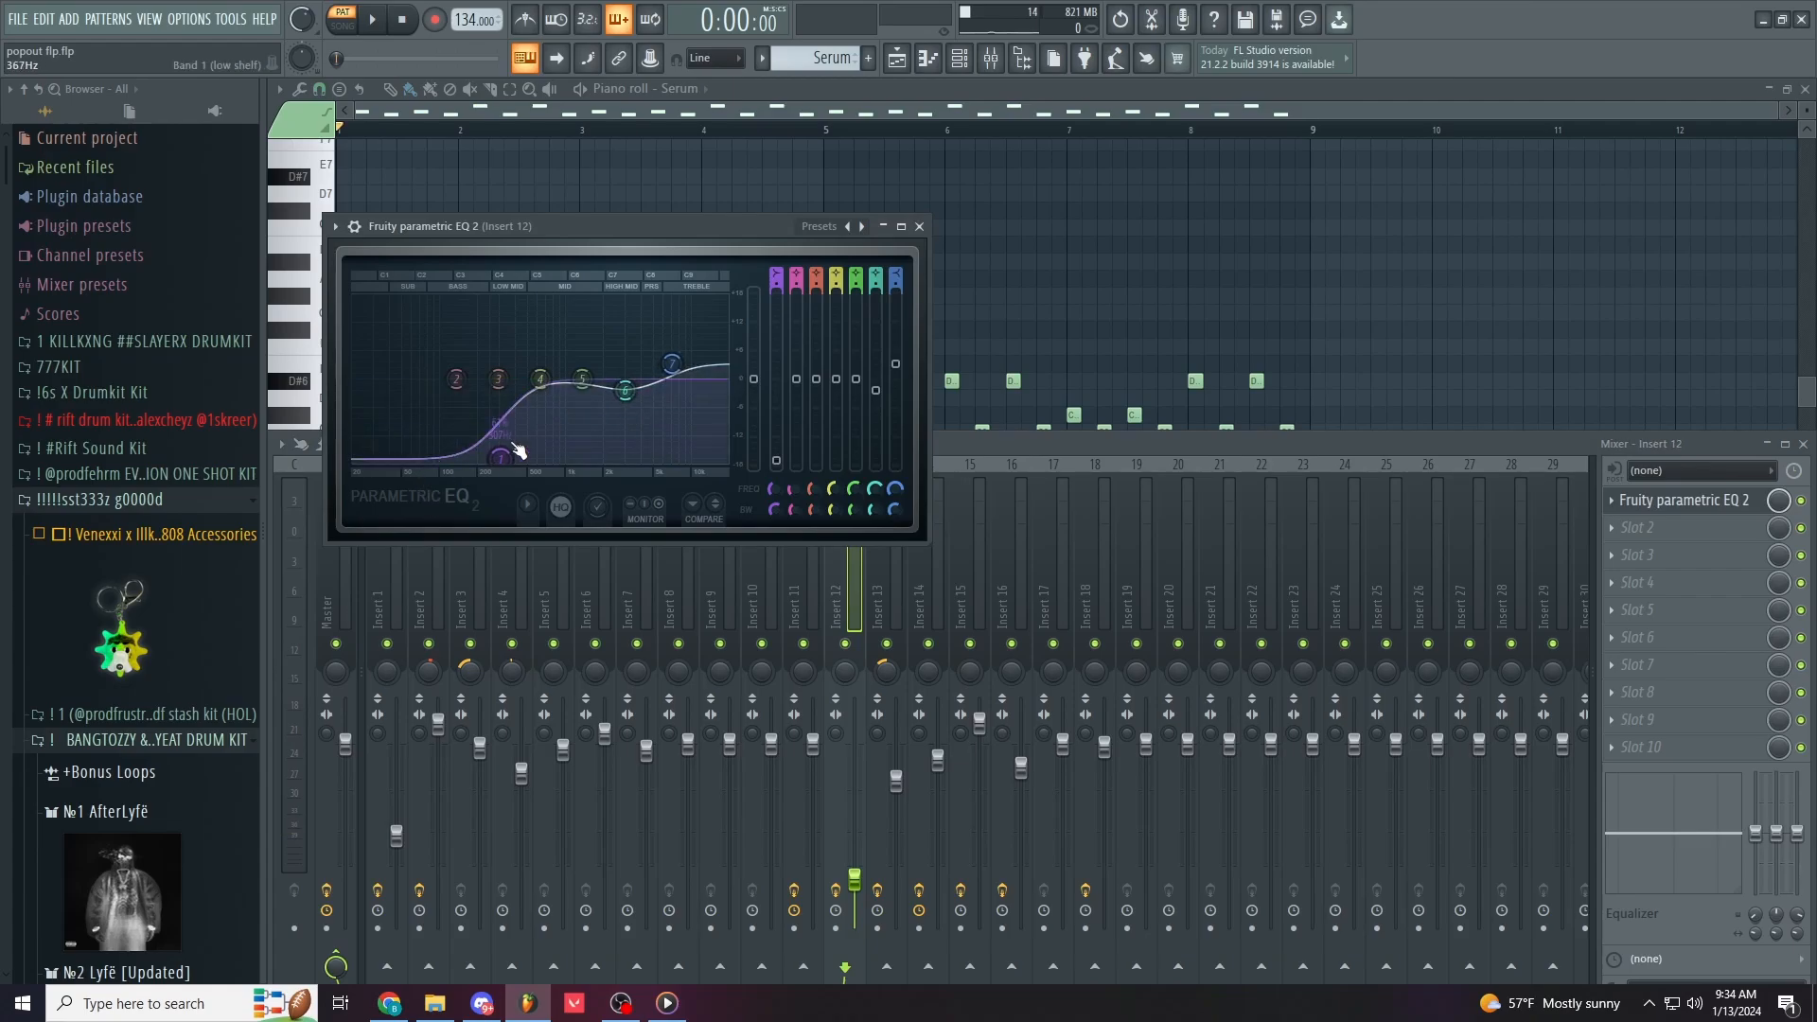
pyautogui.hotkey('ctrl', 's')
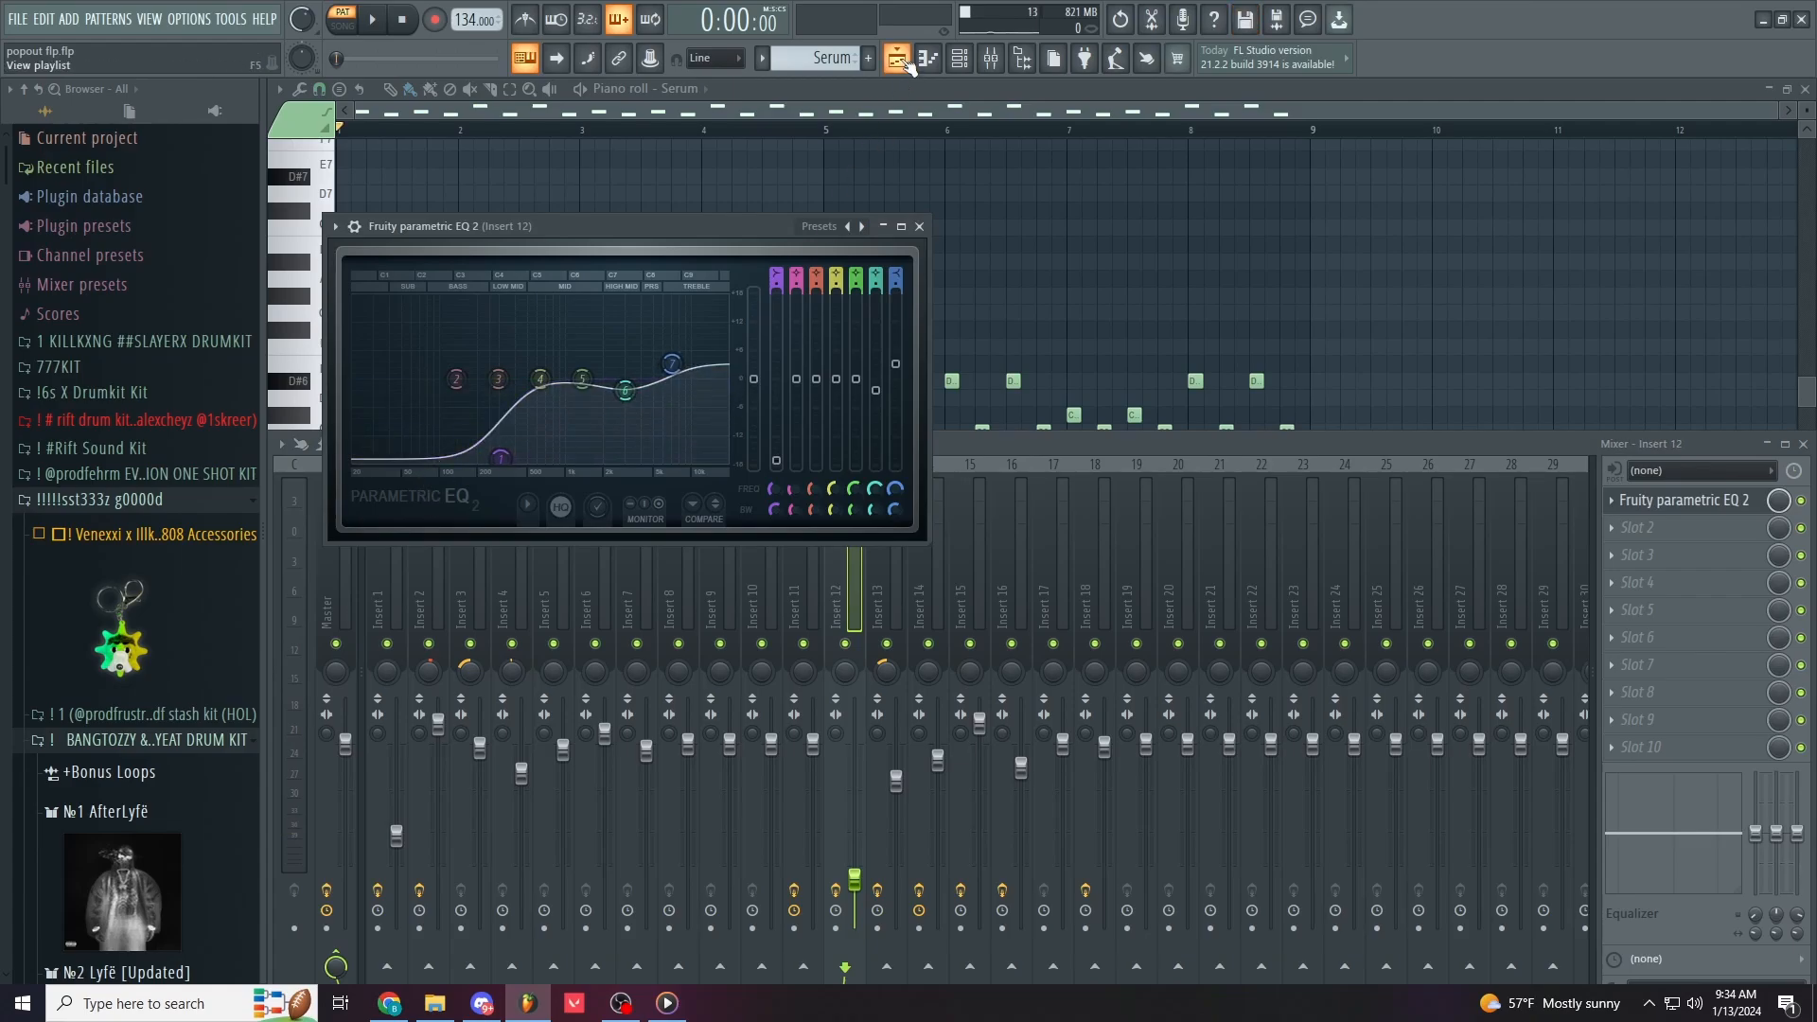
# Step: Solo the SRX KEYBOARDS track in the playlist and show all of its pattern's notes in the piano roll
pyautogui.click(899, 59)
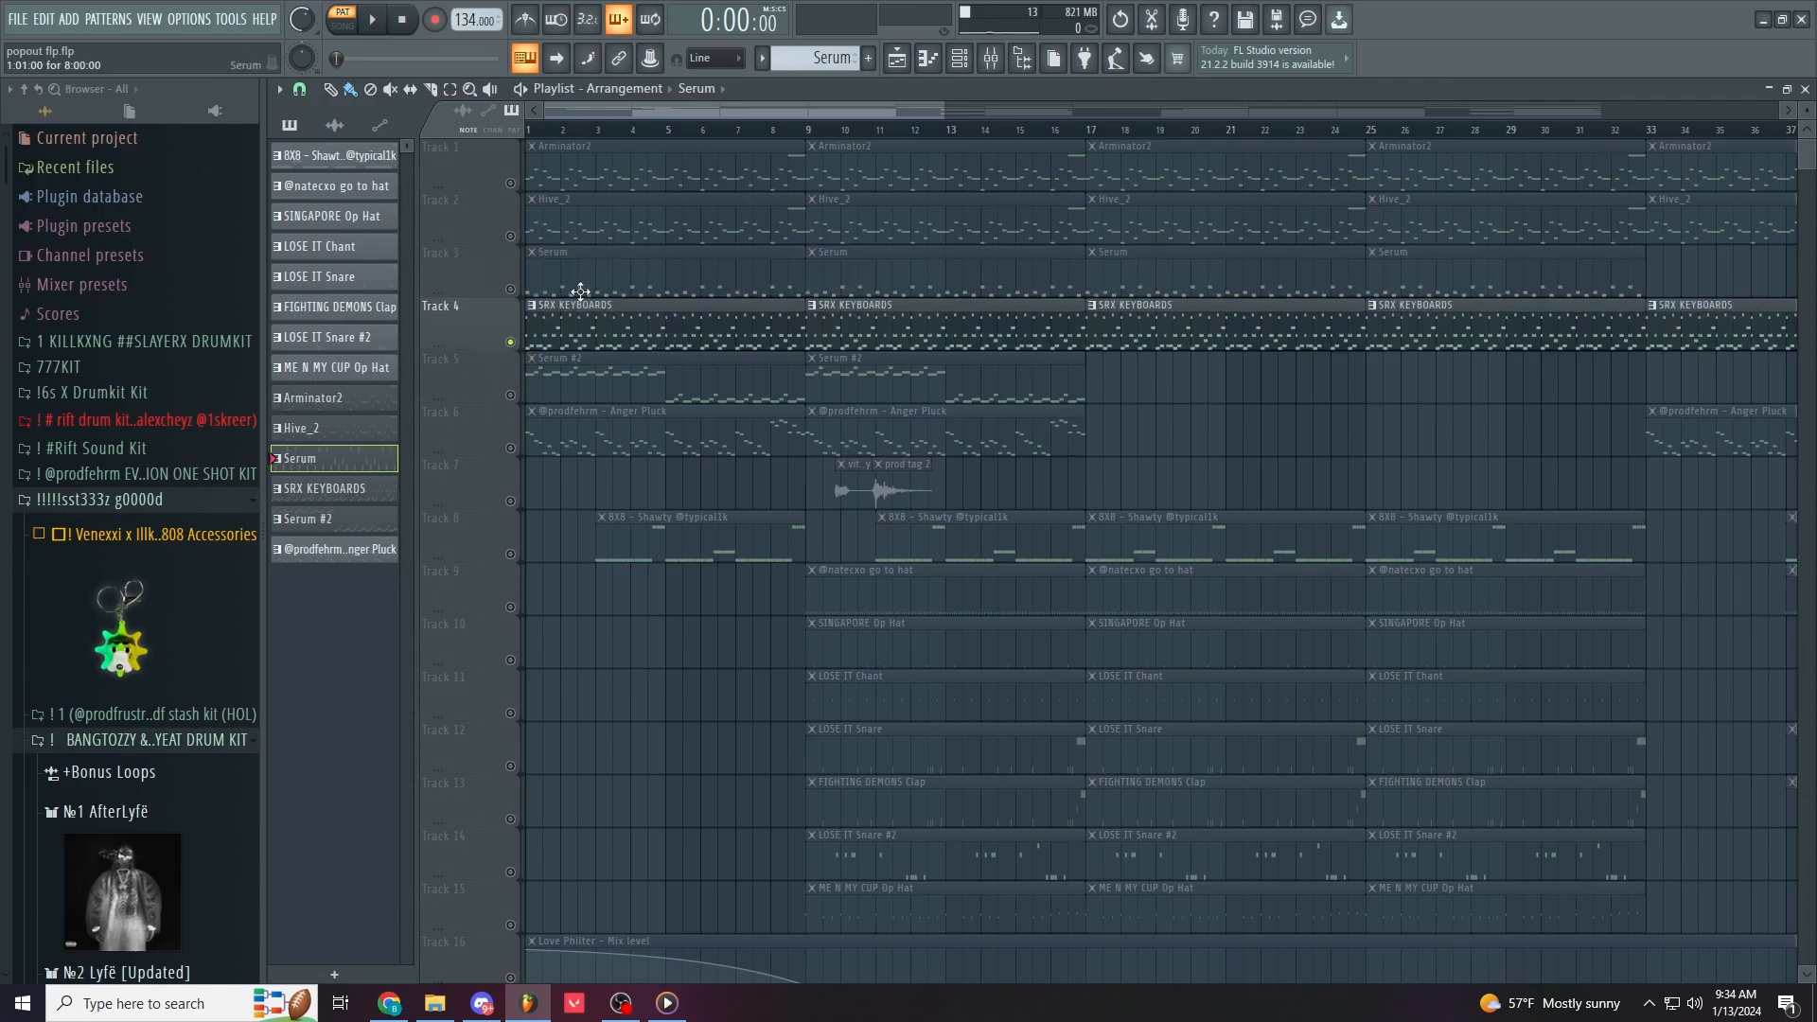
pyautogui.click(976, 67)
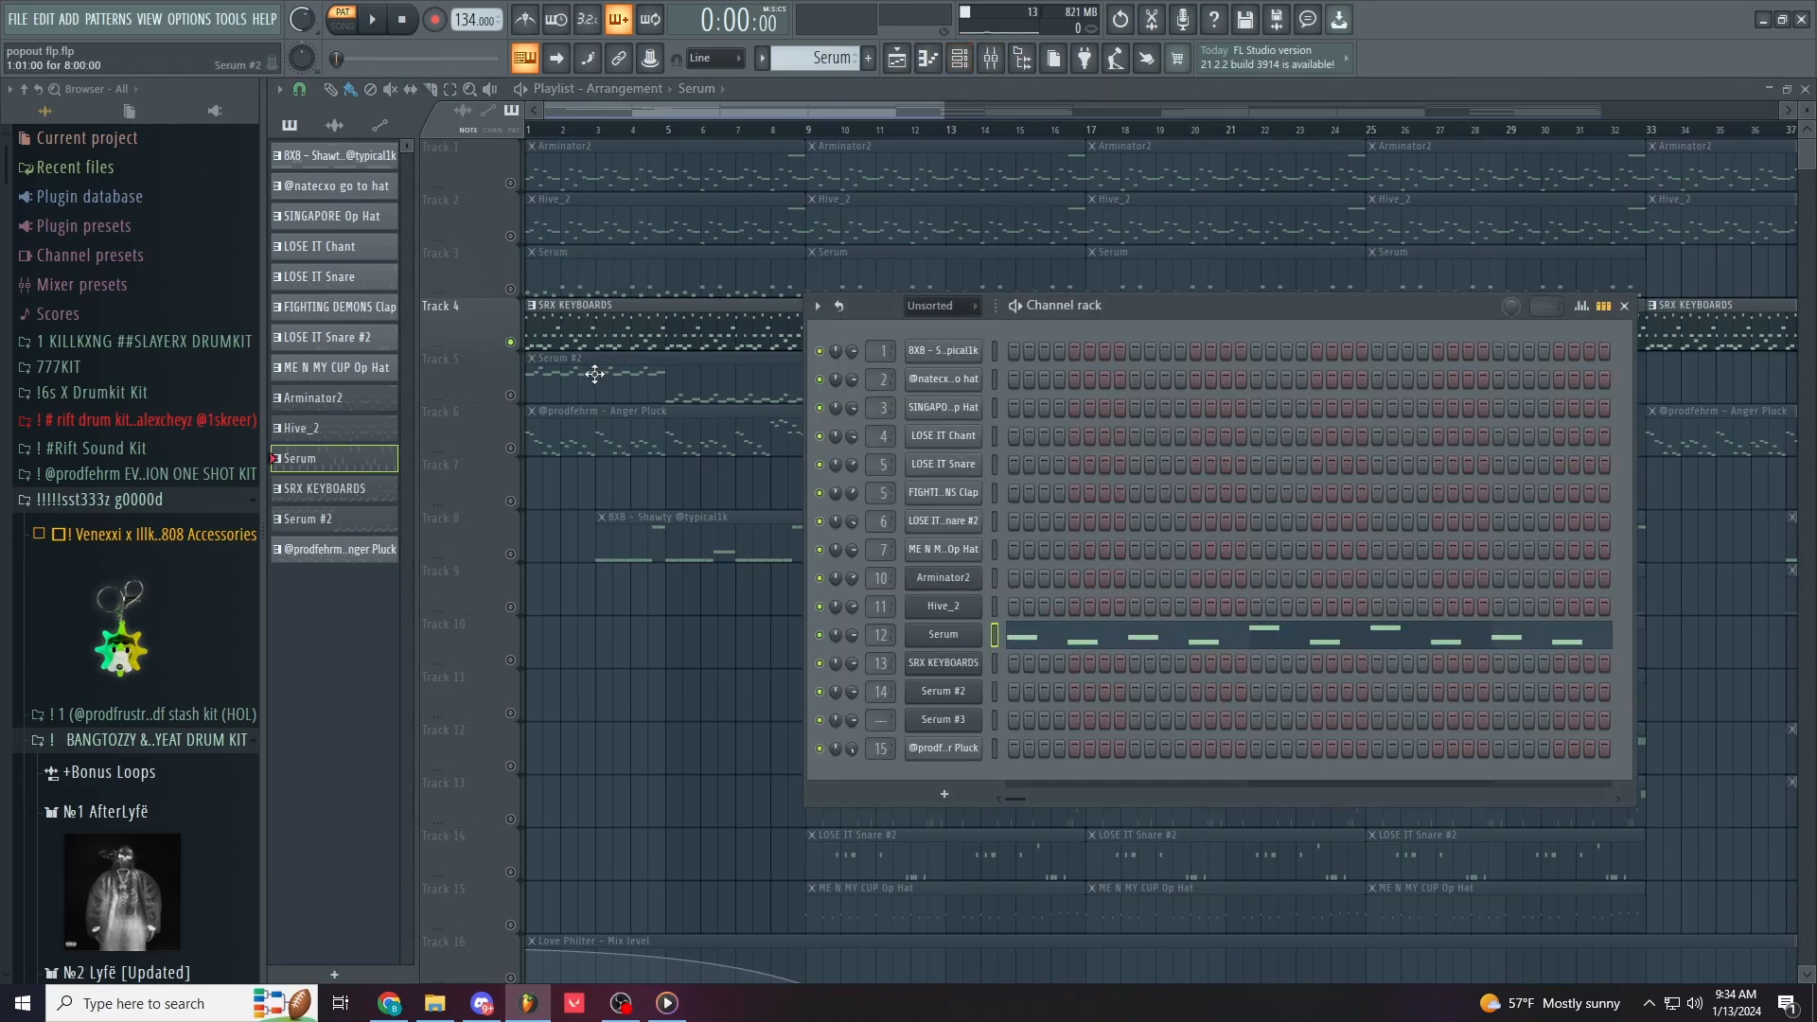
pyautogui.doubleClick(597, 324)
pyautogui.scroll(1, 421, 364)
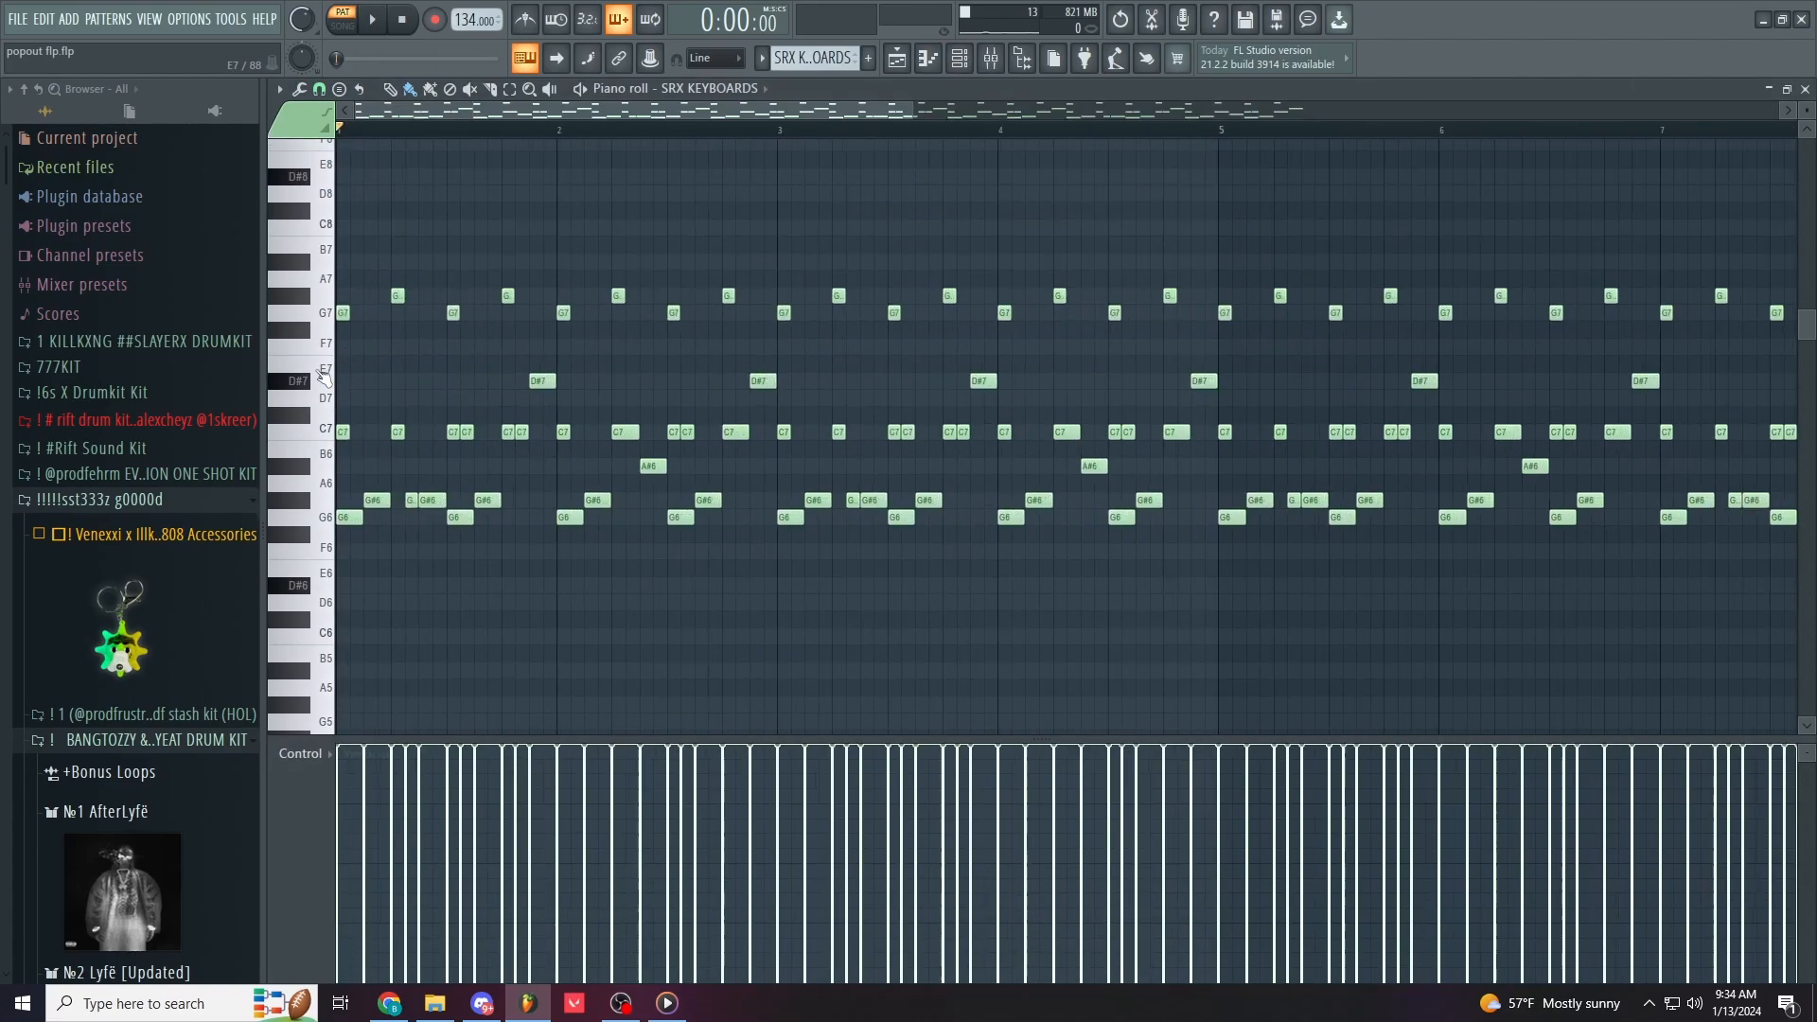
pyautogui.scroll(-5, 321, 370)
pyautogui.moveTo(1287, 540); pyautogui.dragTo(331, 180)
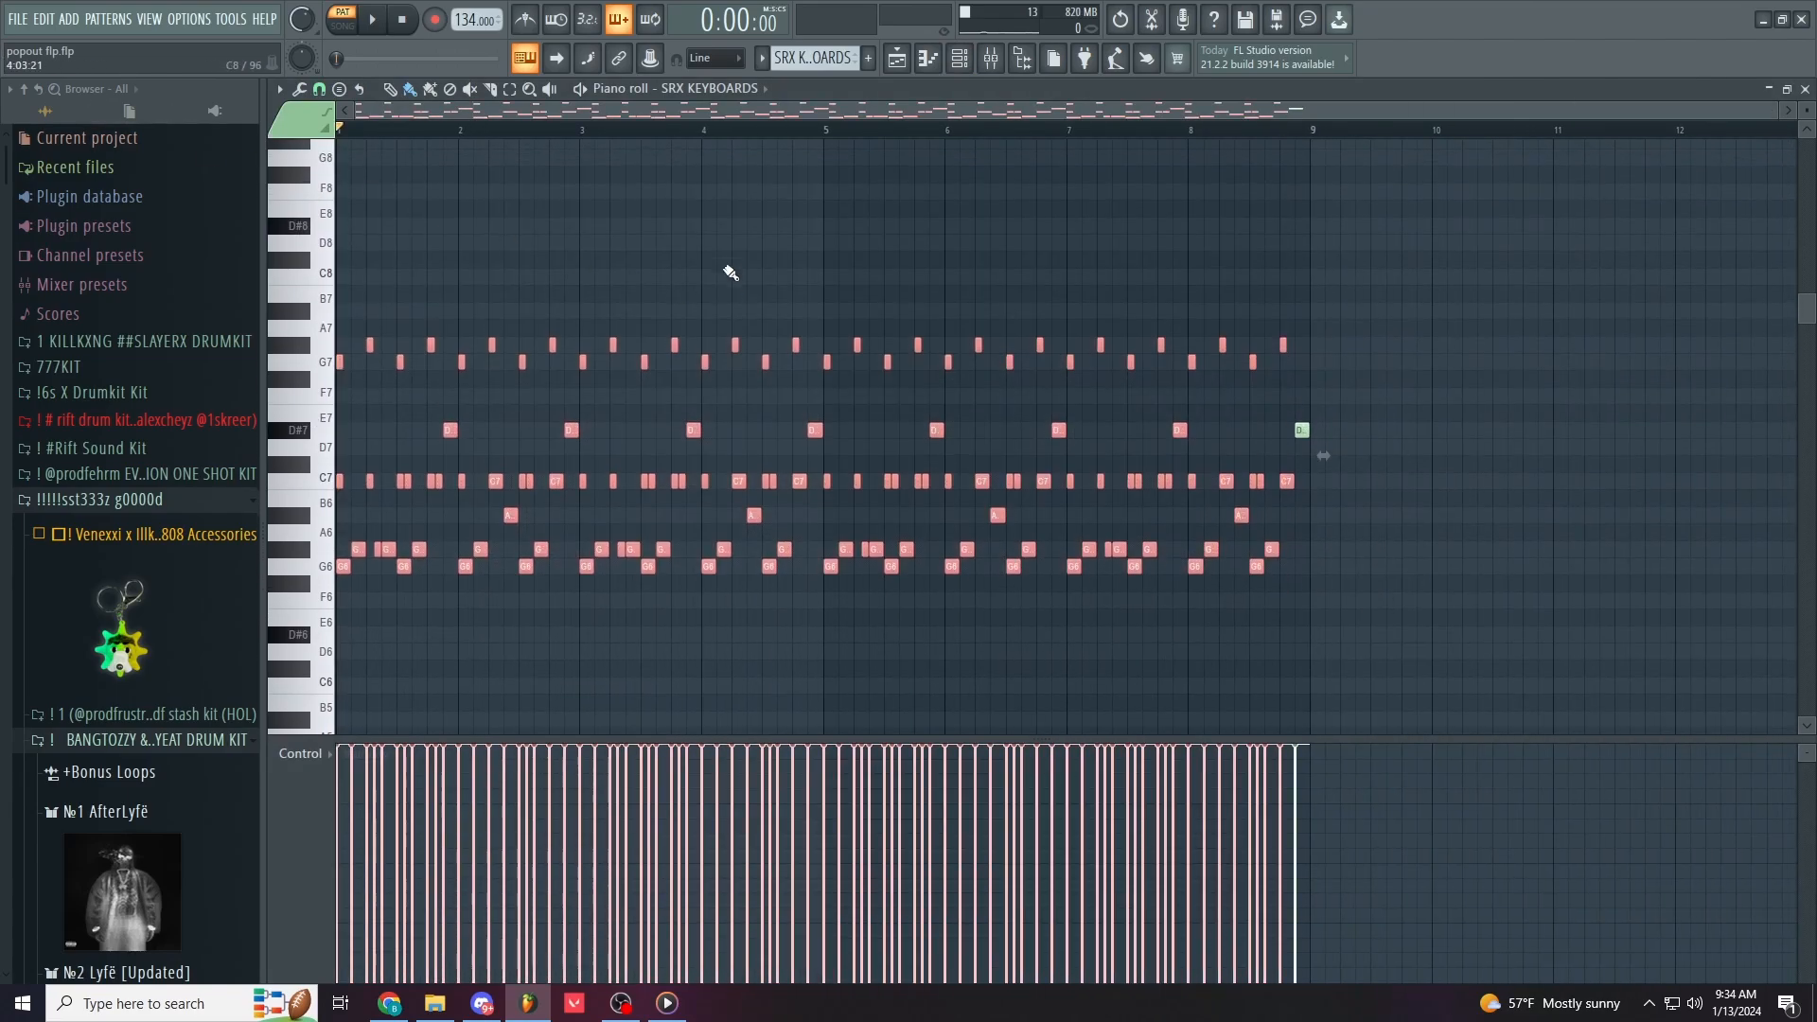
pyautogui.click(731, 273)
# Step: View the SRX KEYBOARDS plugin's patch from the channel rack, and close the plugin
pyautogui.click(959, 58)
pyautogui.click(939, 664)
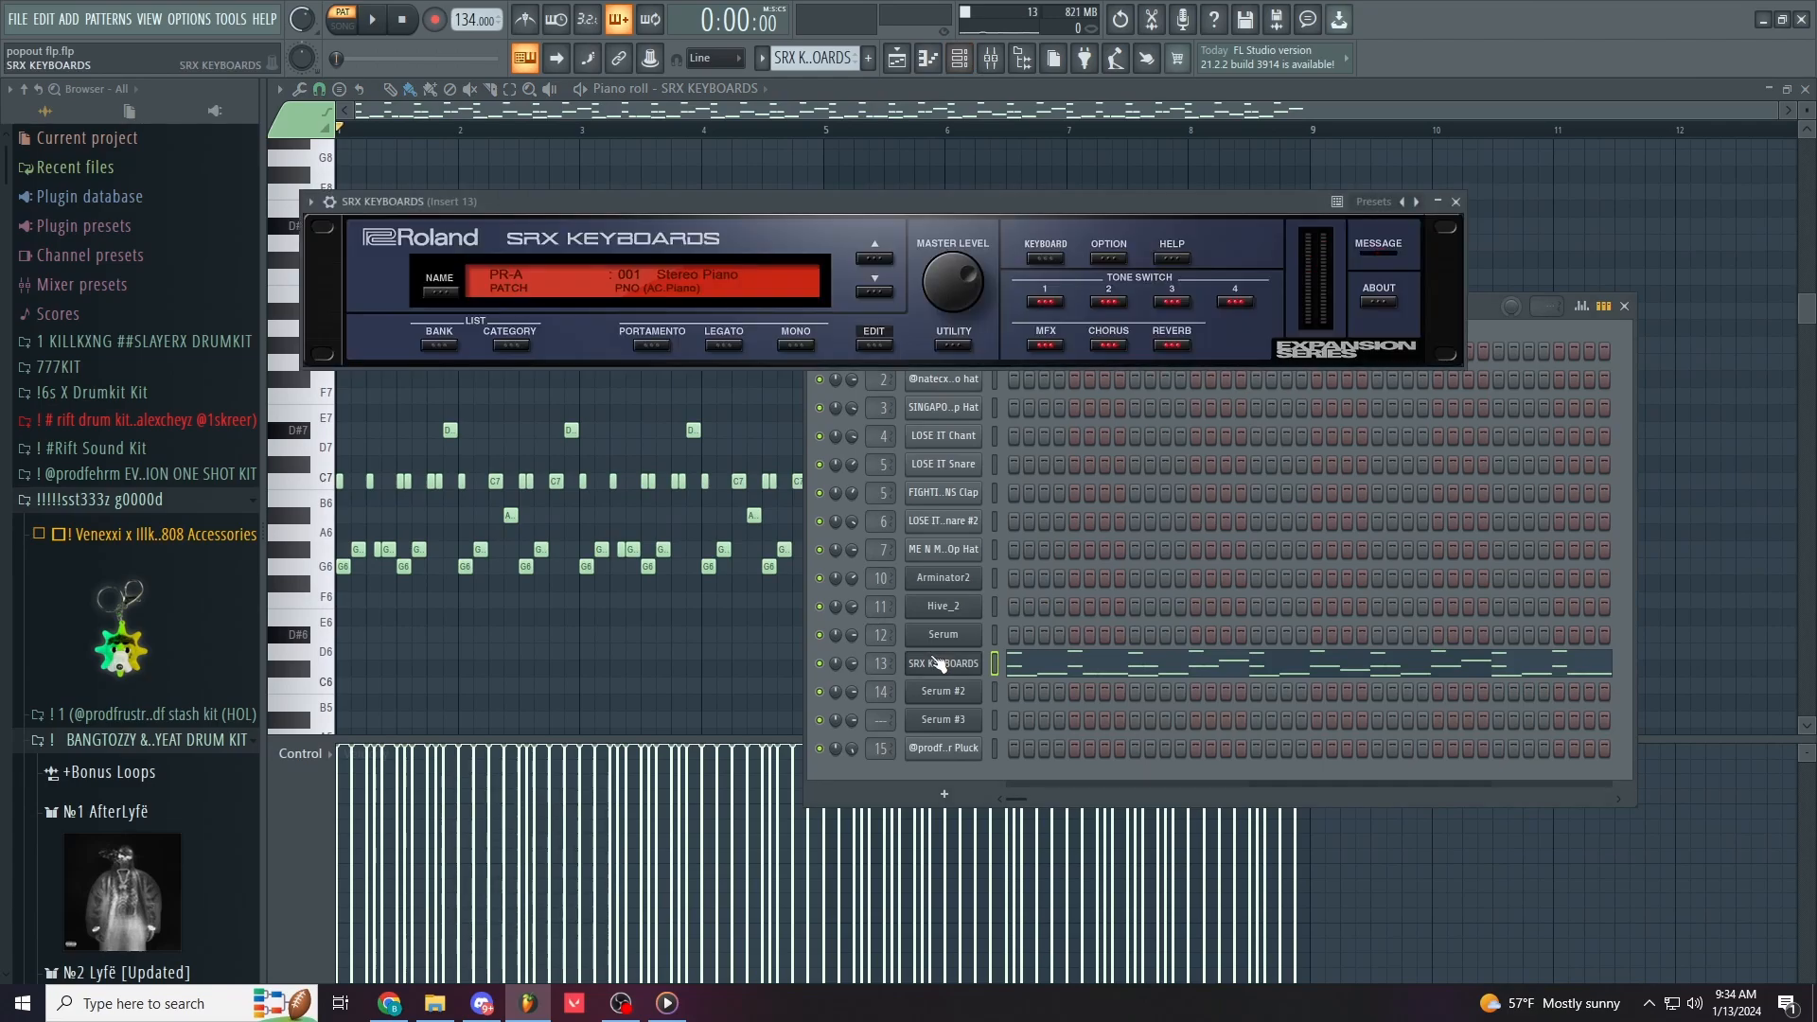
pyautogui.click(427, 159)
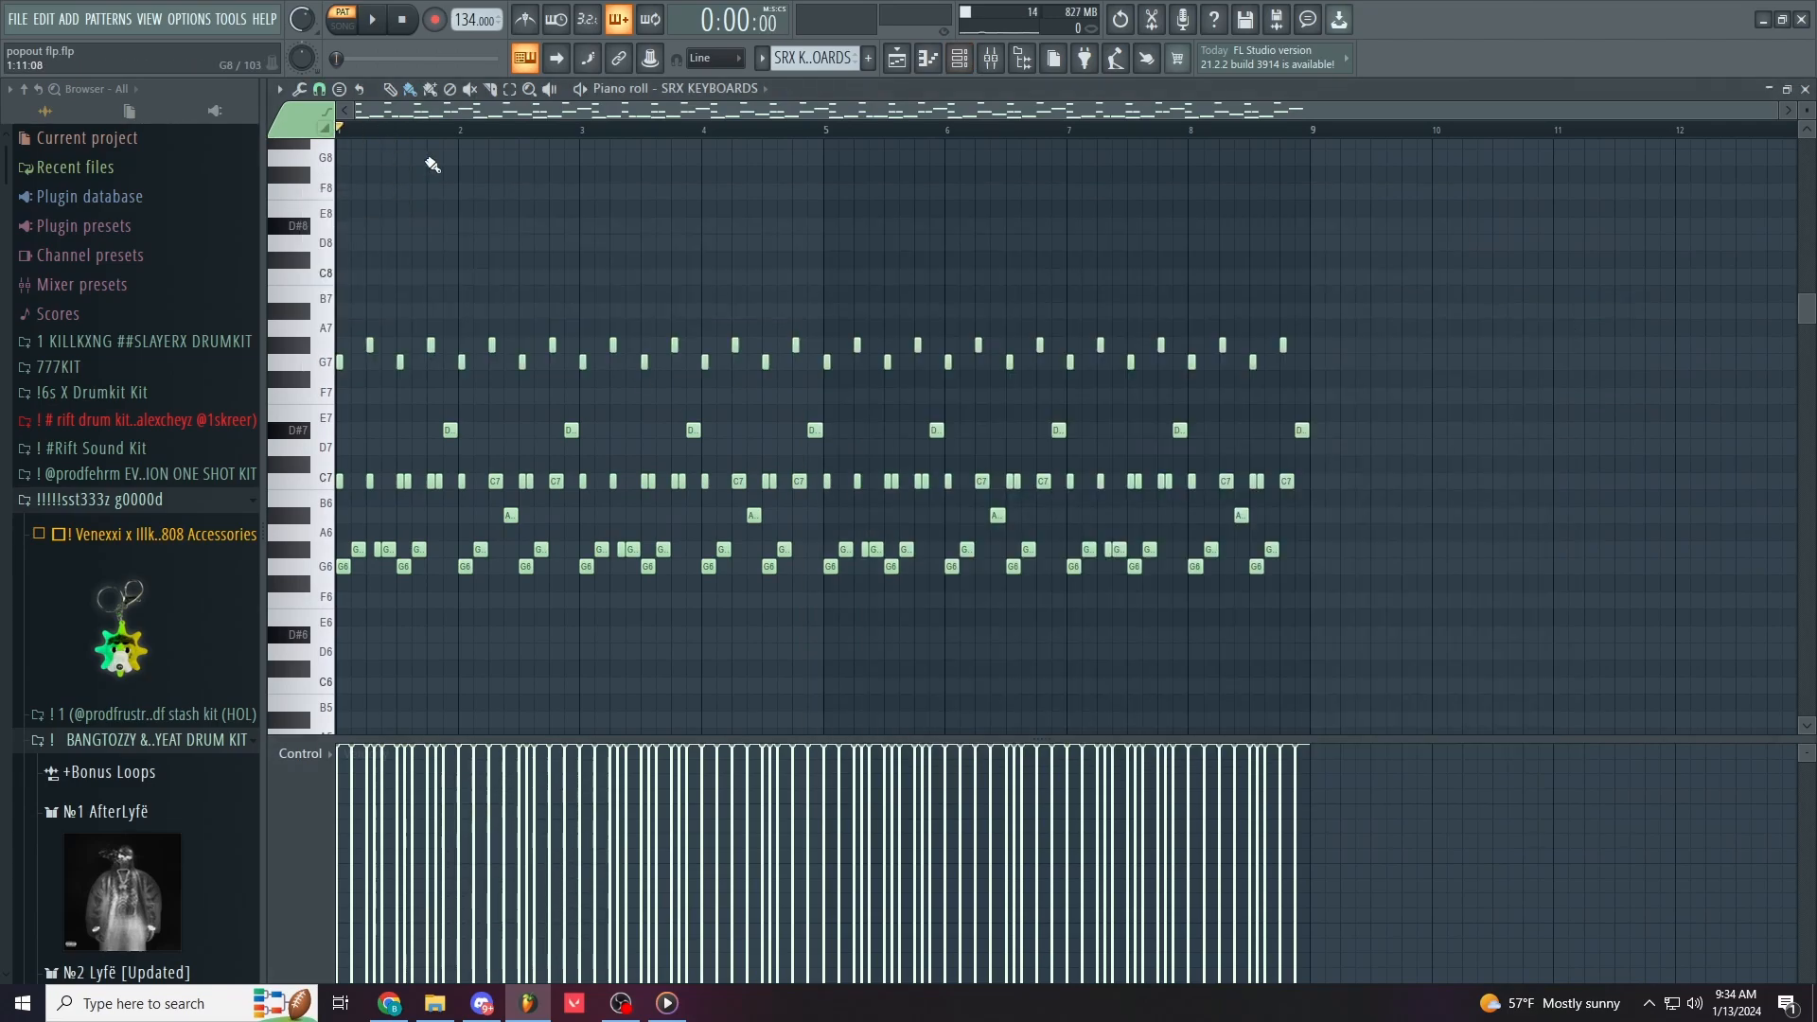
# Step: Play the SRX KEYBOARDS pattern with its notes in view in the piano roll
pyautogui.scroll(-2, 479, 191)
pyautogui.scroll(1, 479, 191)
pyautogui.press('space')
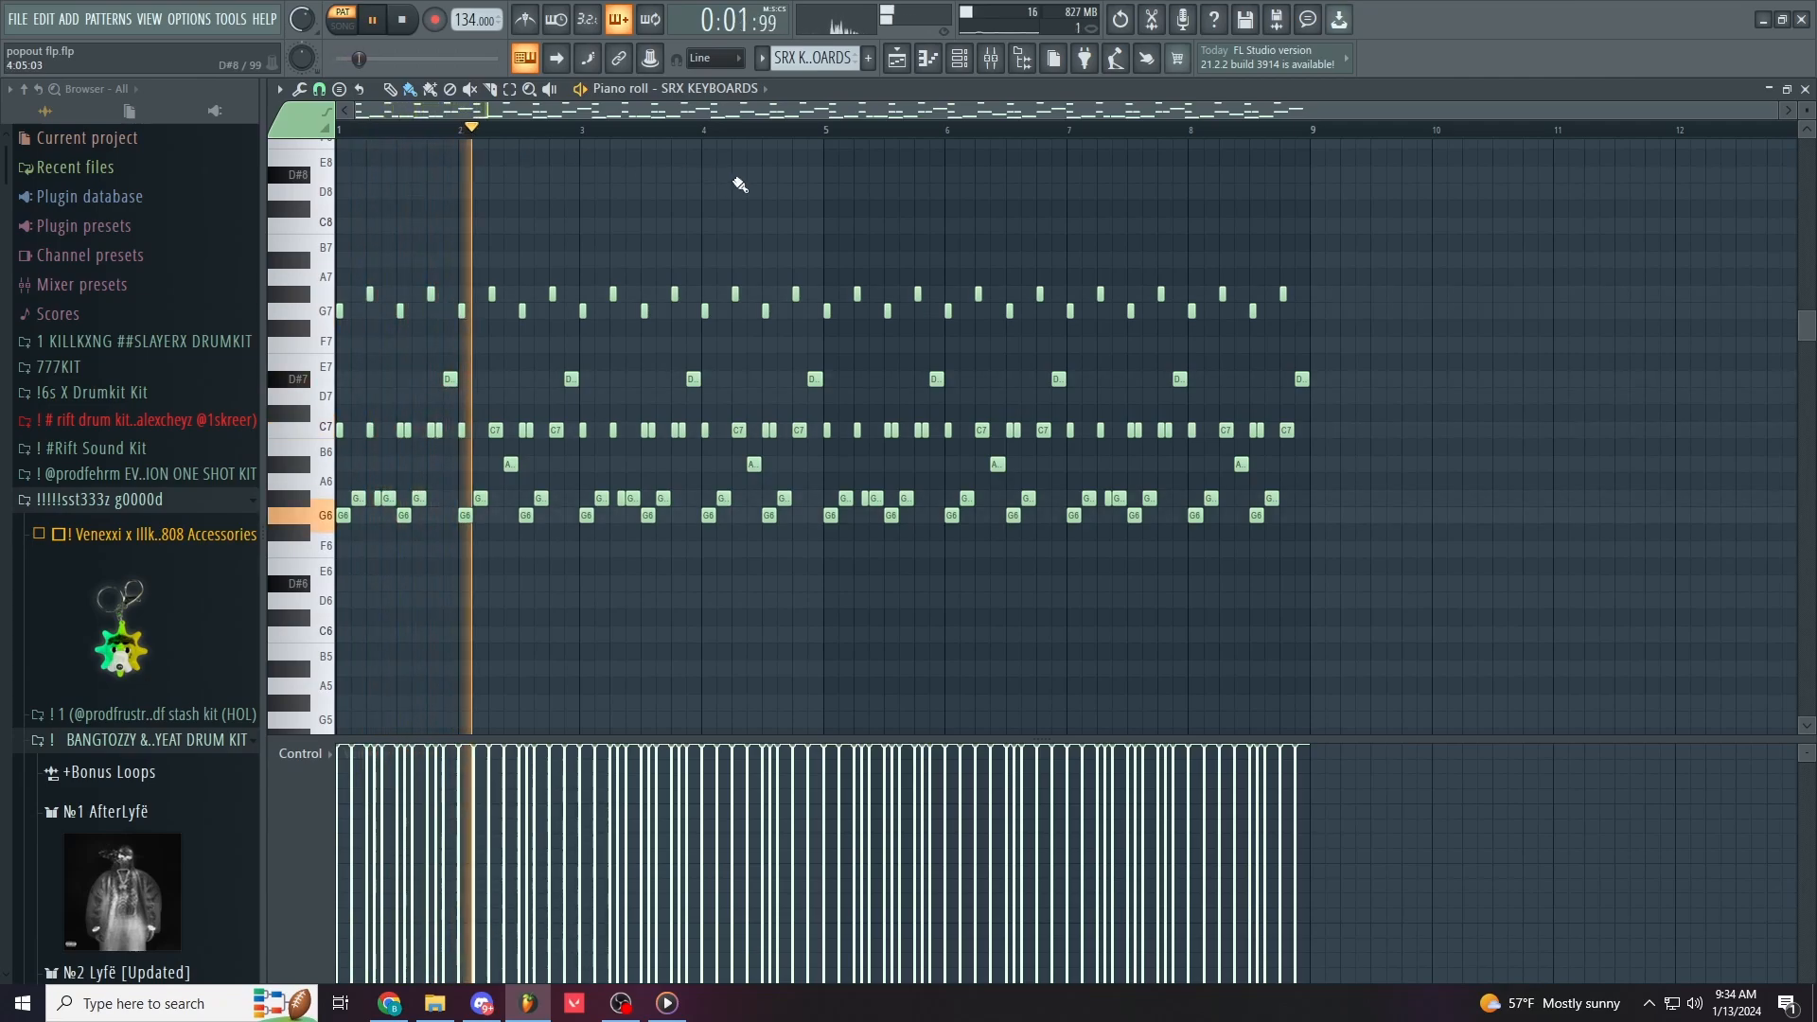
pyautogui.scroll(2, 815, 202)
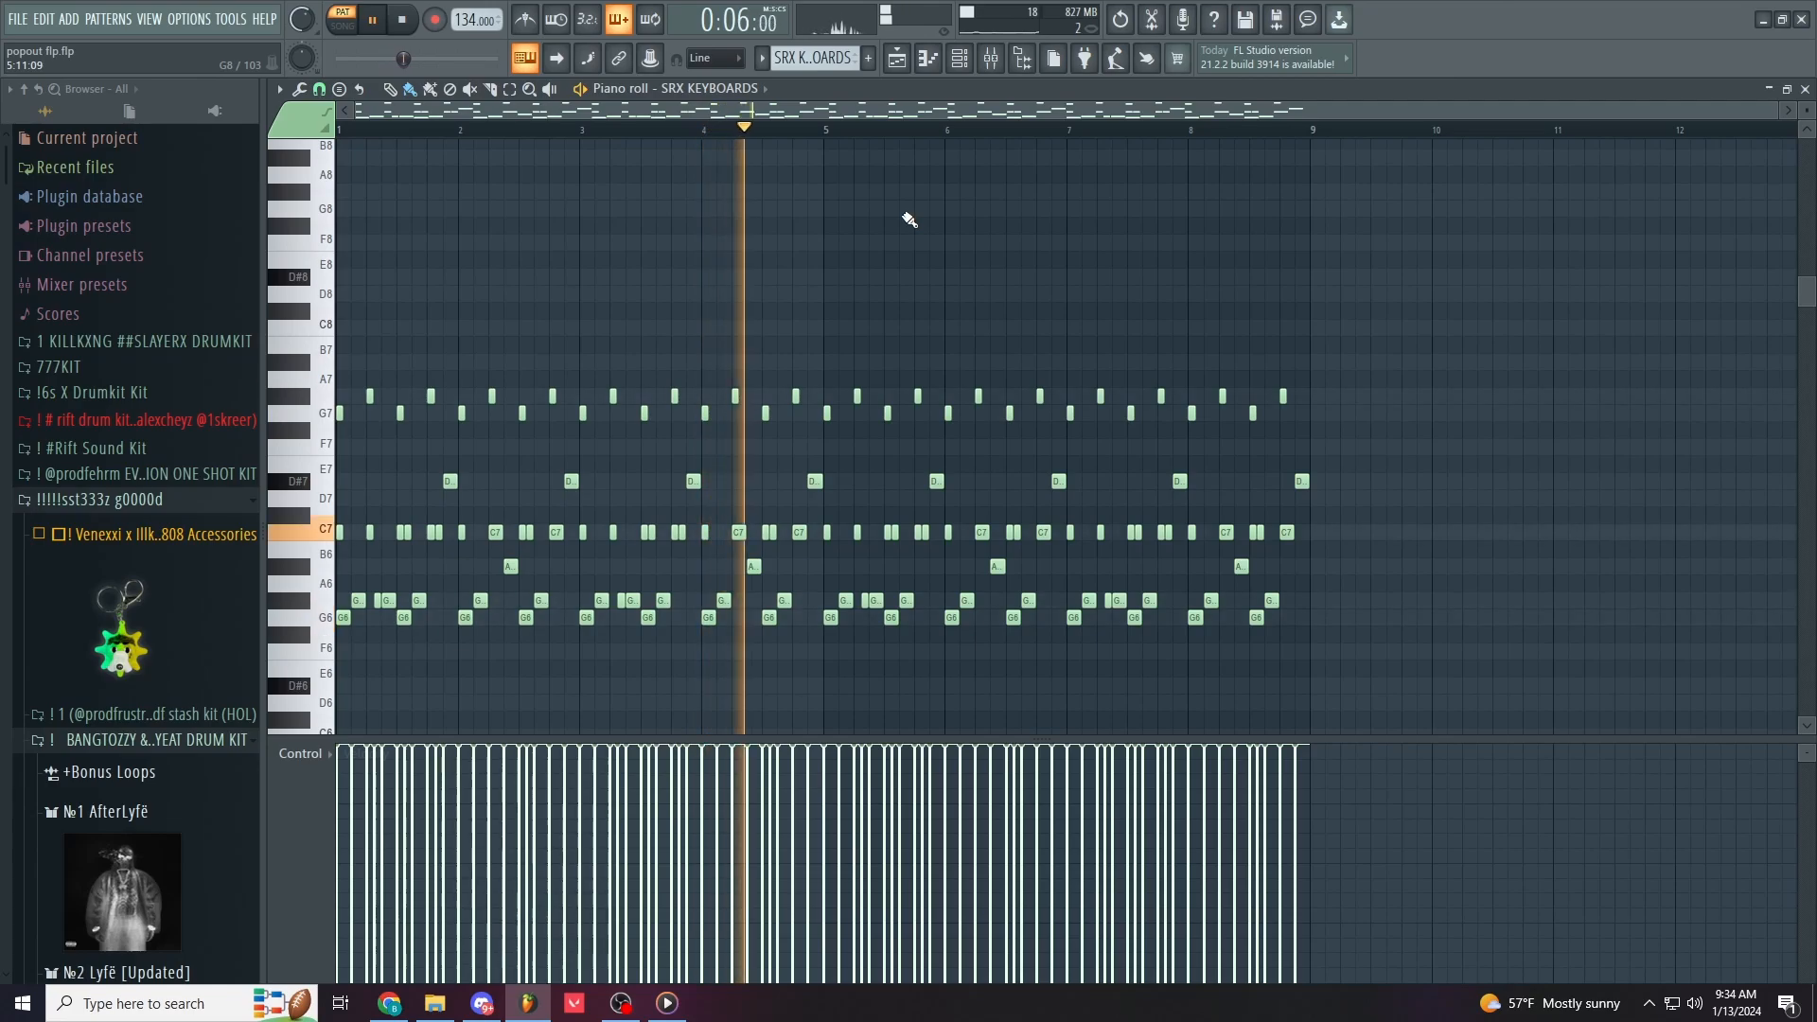
pyautogui.press('space')
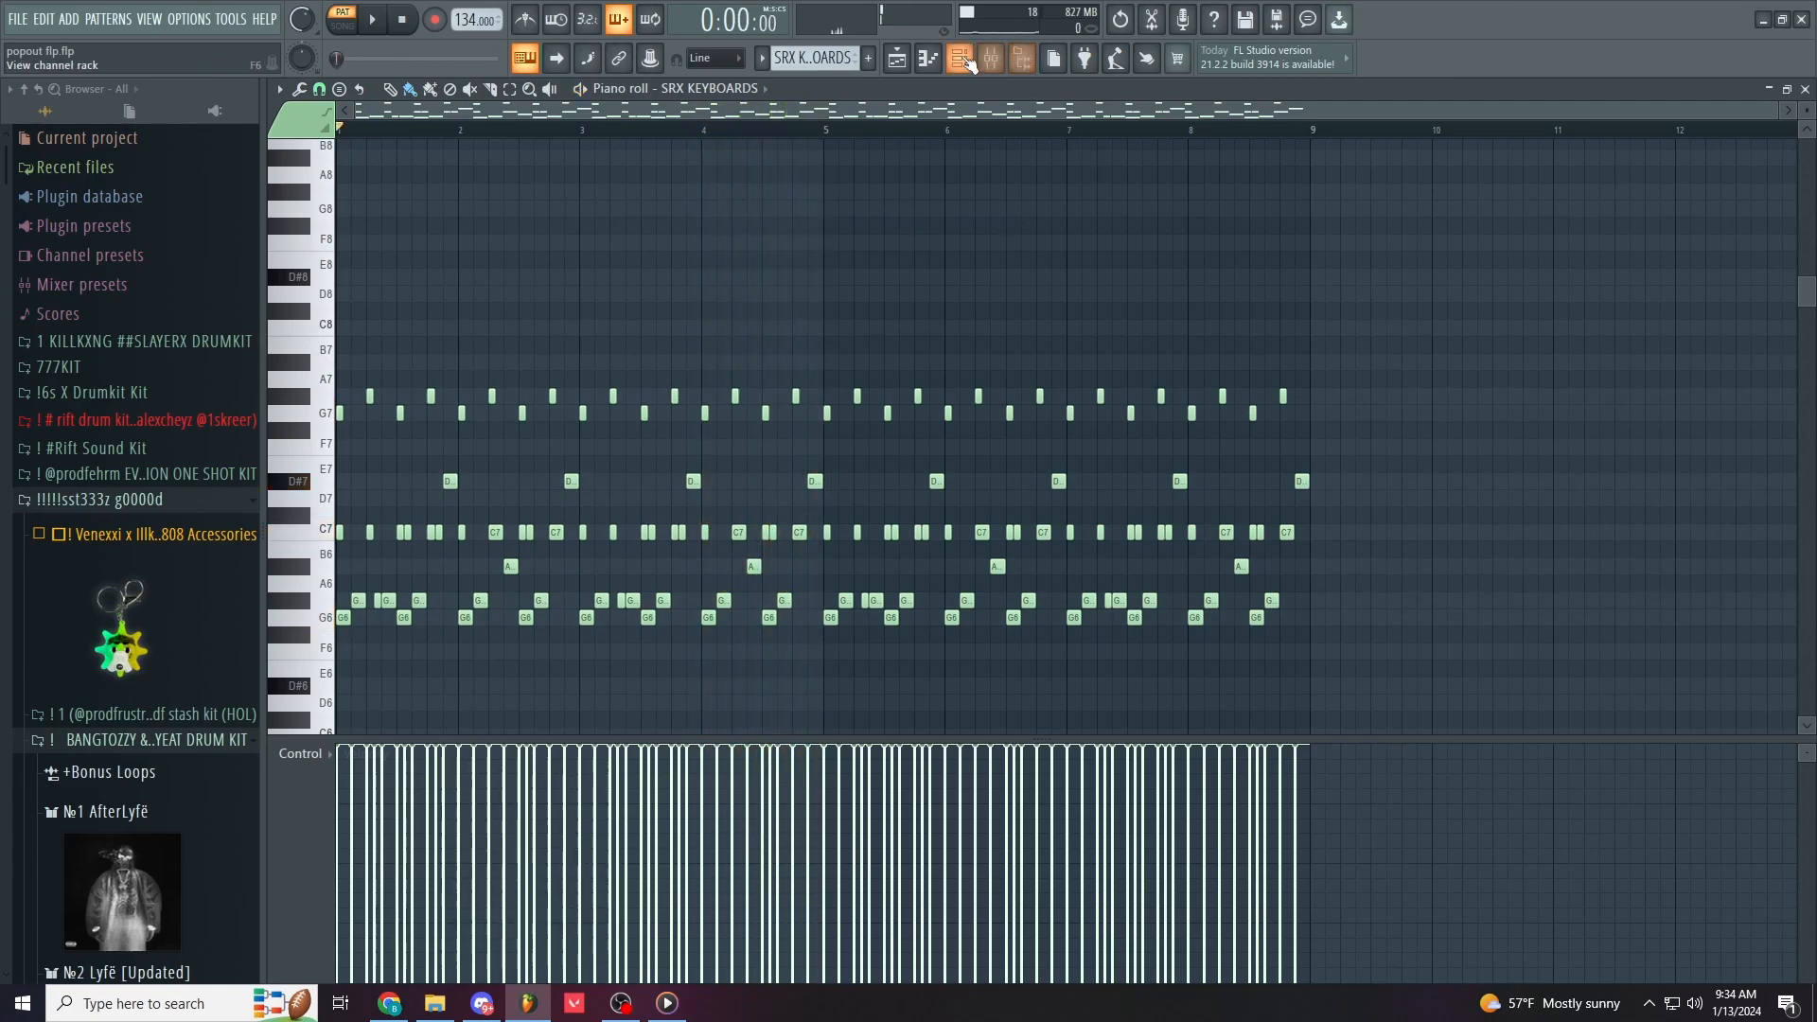
# Step: Bring up the Fruity parametric EQ 2 on SRX KEYBOARDS' mixer insert and examine its bands
pyautogui.press('F6')
pyautogui.click(990, 62)
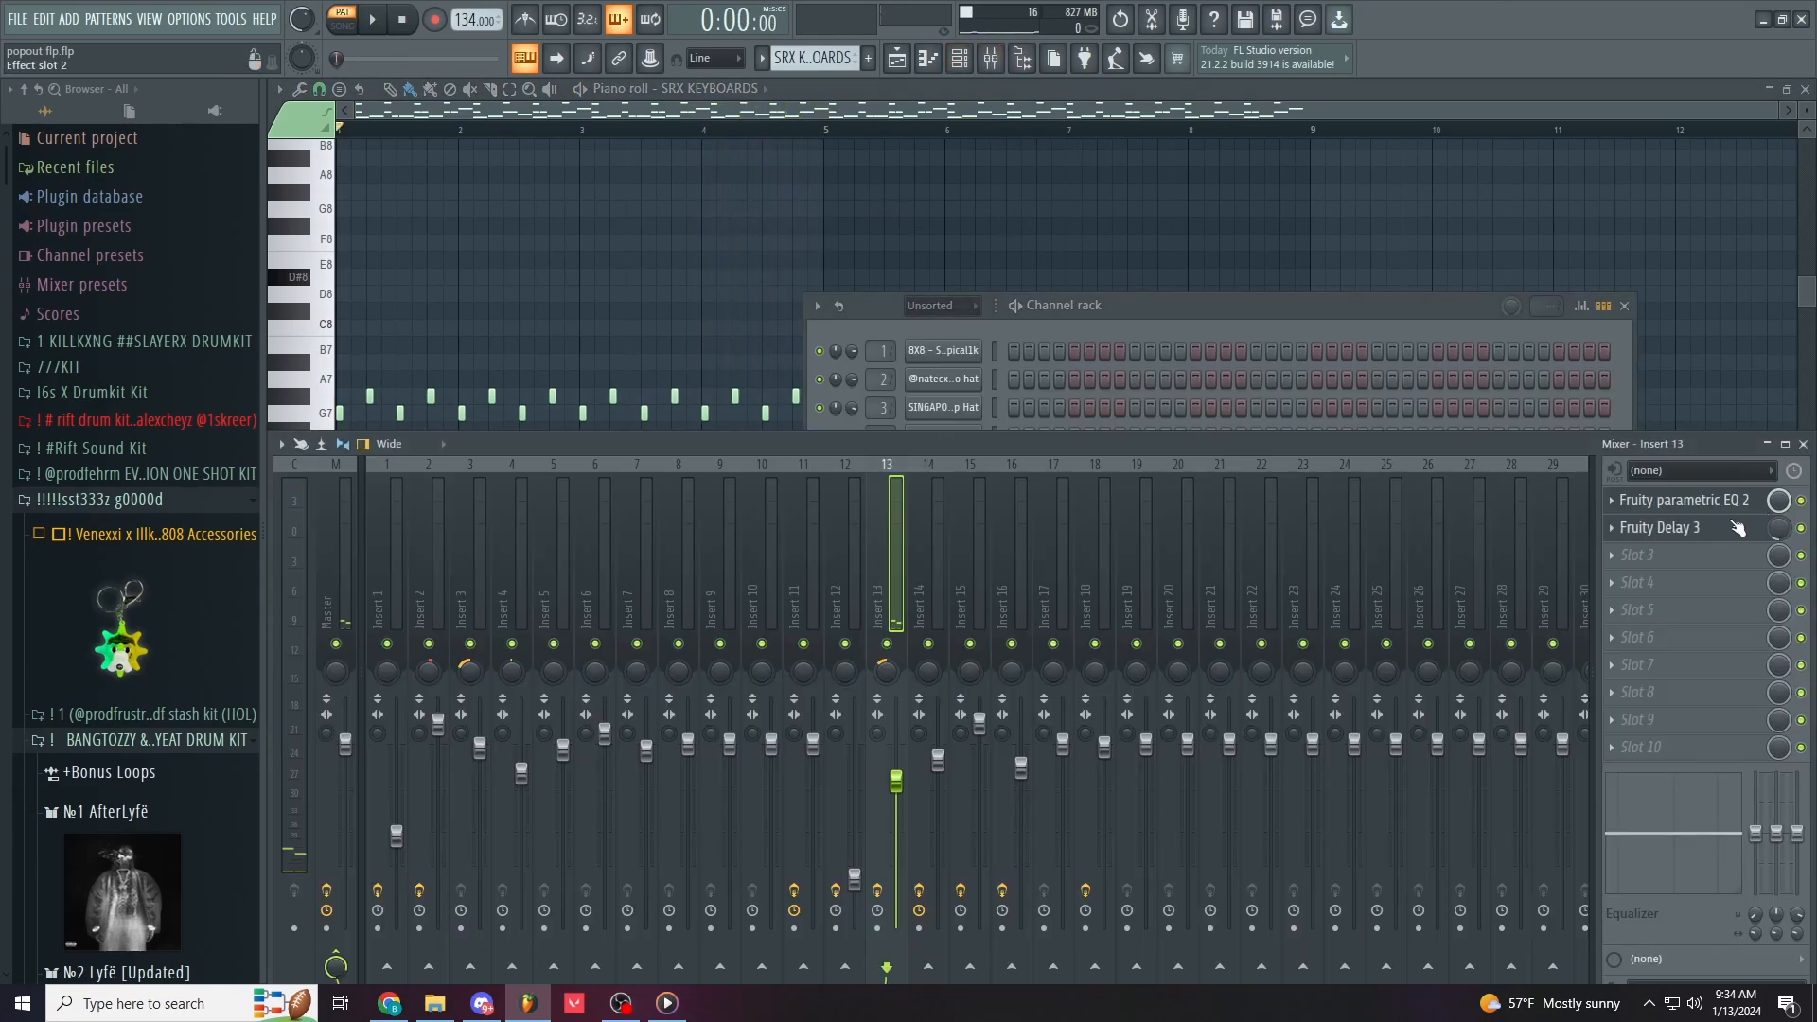
pyautogui.click(1685, 500)
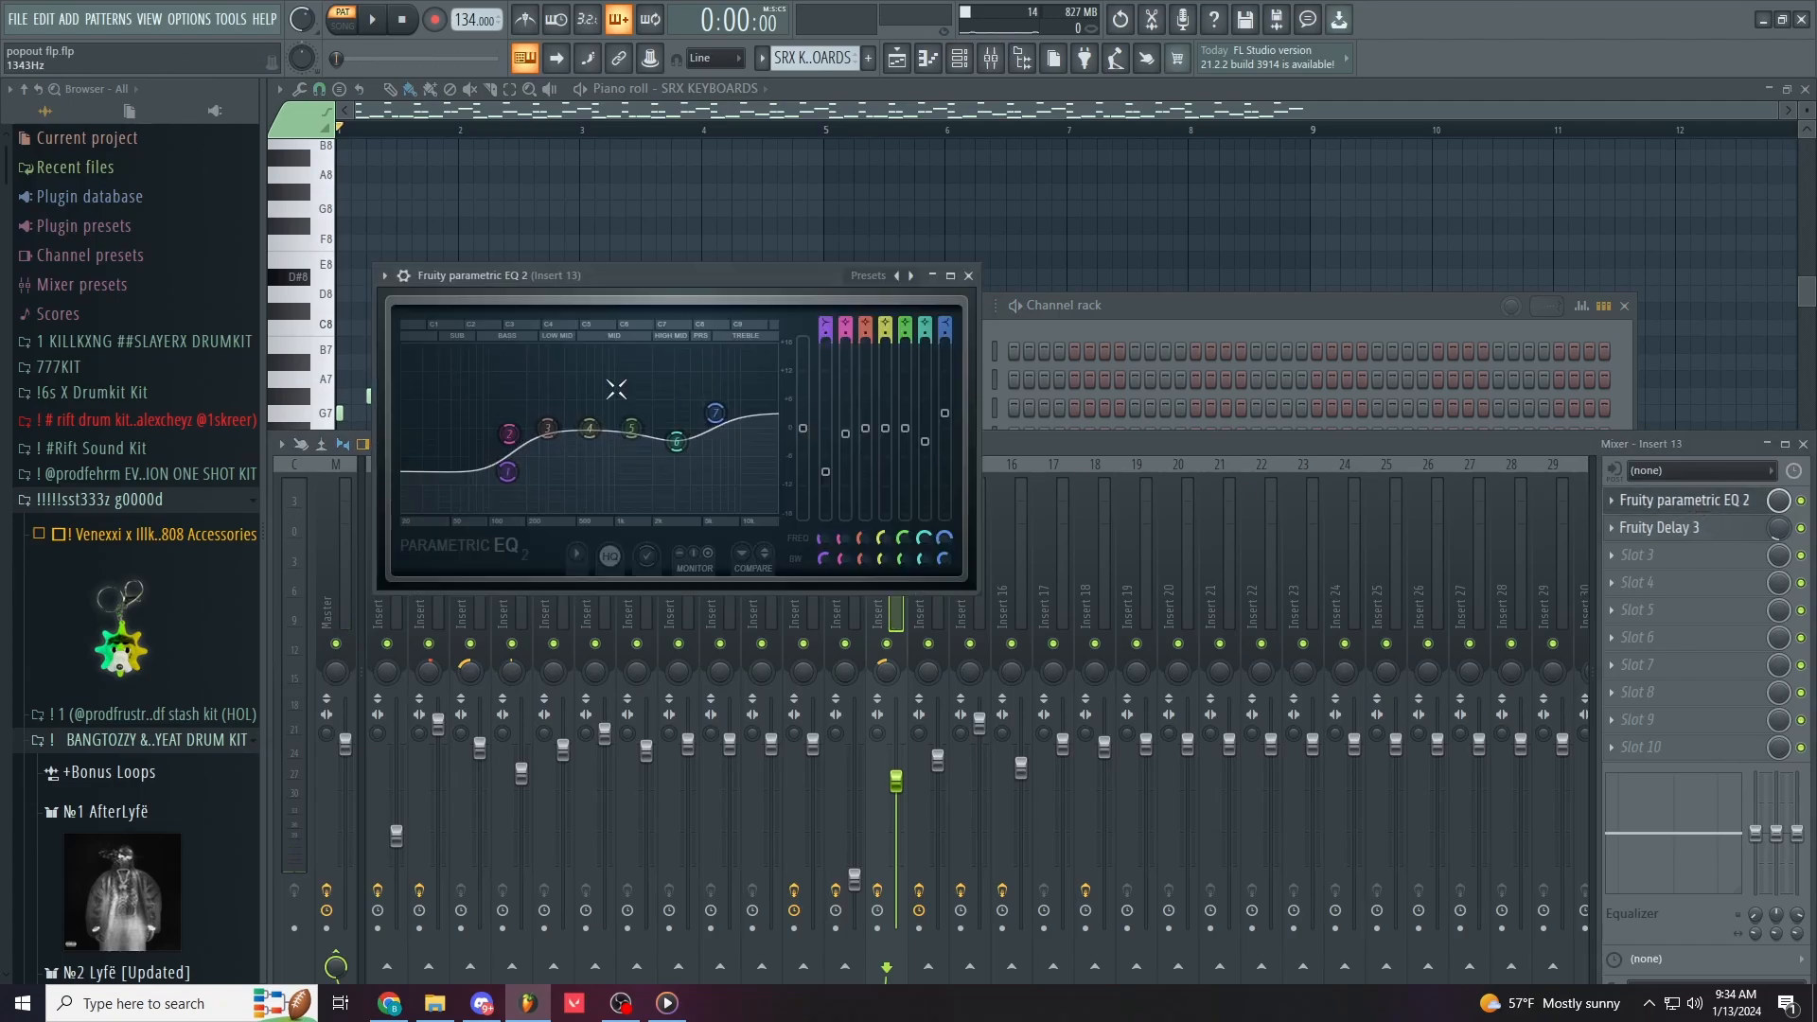
pyautogui.moveTo(717, 416); pyautogui.dragTo(725, 422)
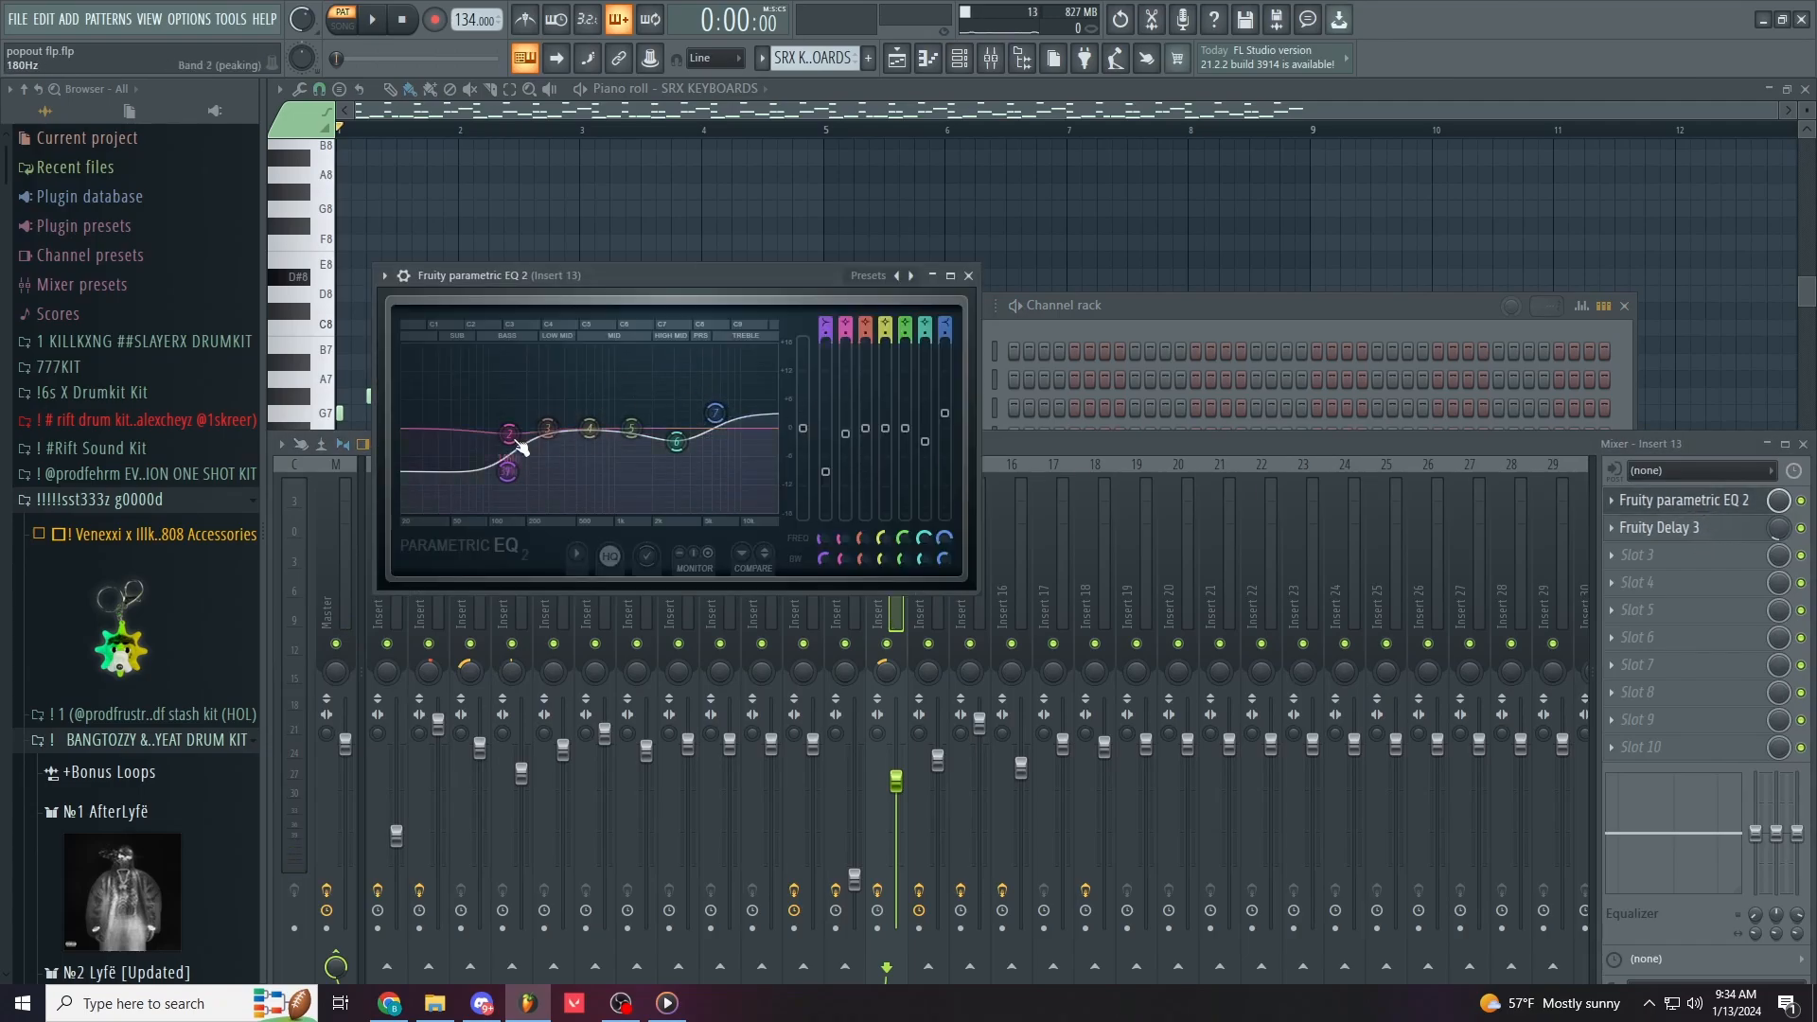
# Step: Bring up Fruity Delay 3 on SRX KEYBOARDS' mixer insert to view its settings
pyautogui.click(1693, 532)
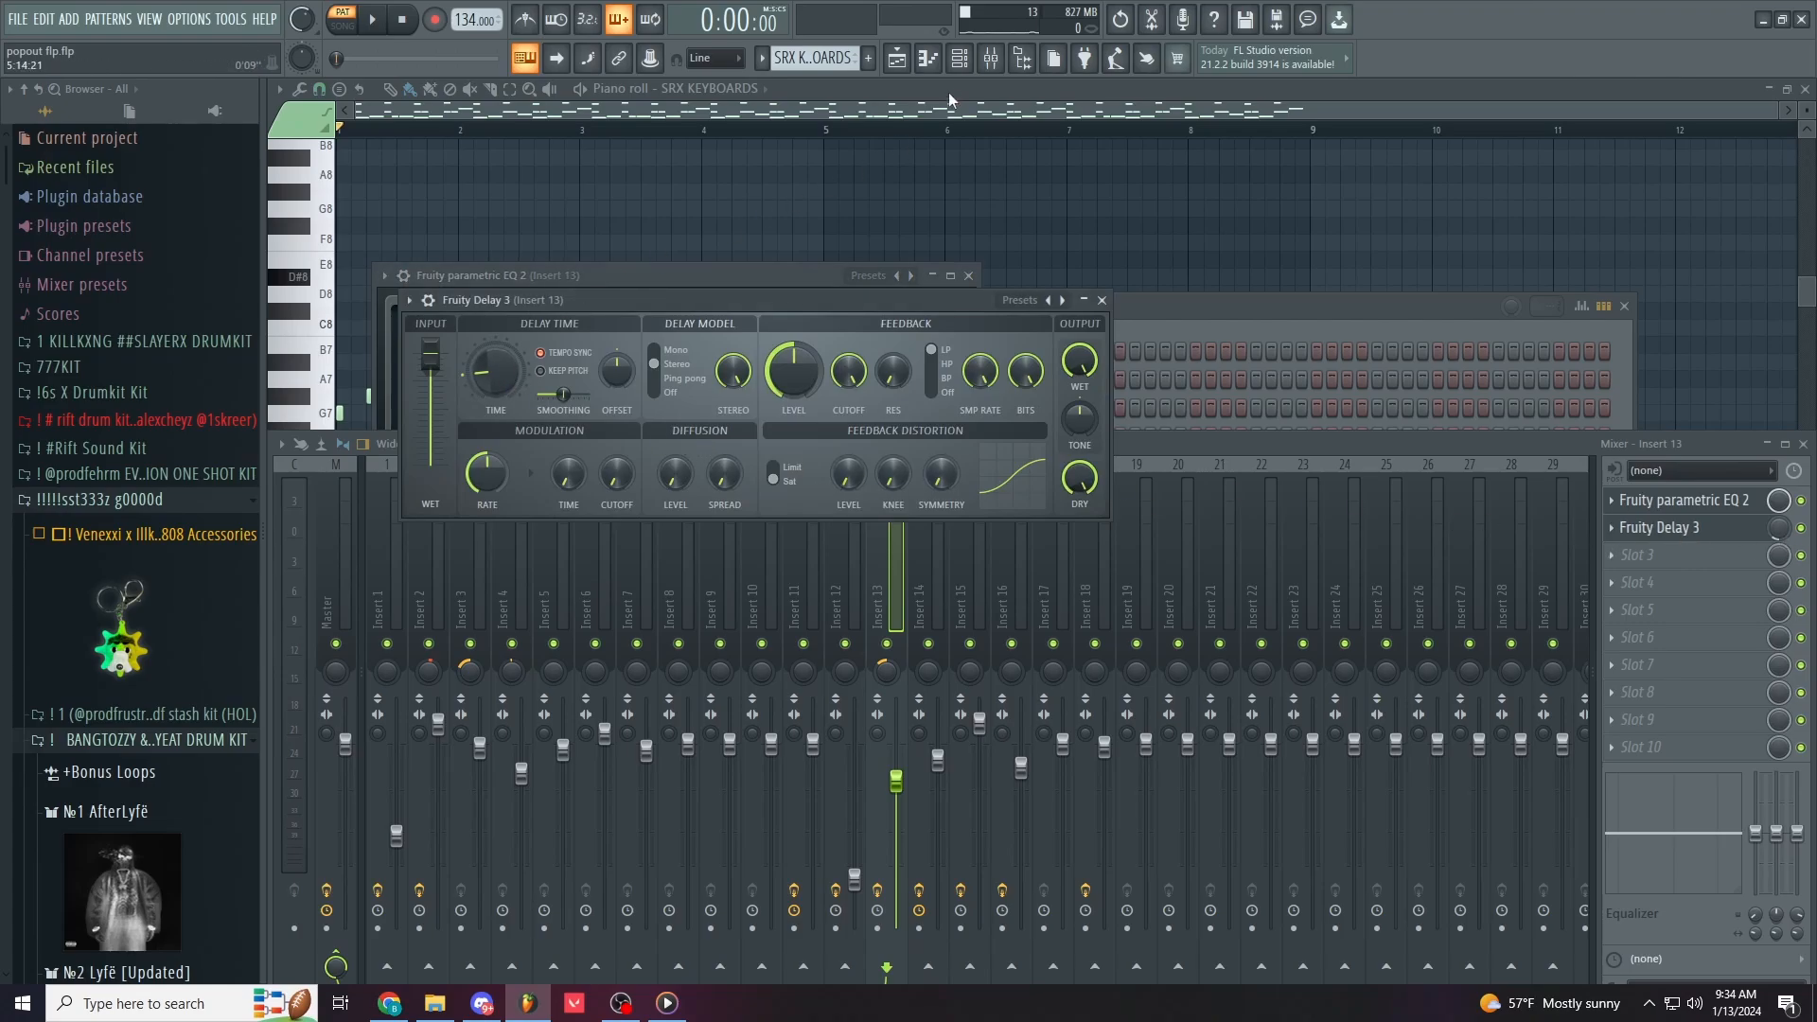
# Step: Solo the Serum #2 track in the playlist and bring up its Serum plugin to show the loaded preset
pyautogui.click(896, 63)
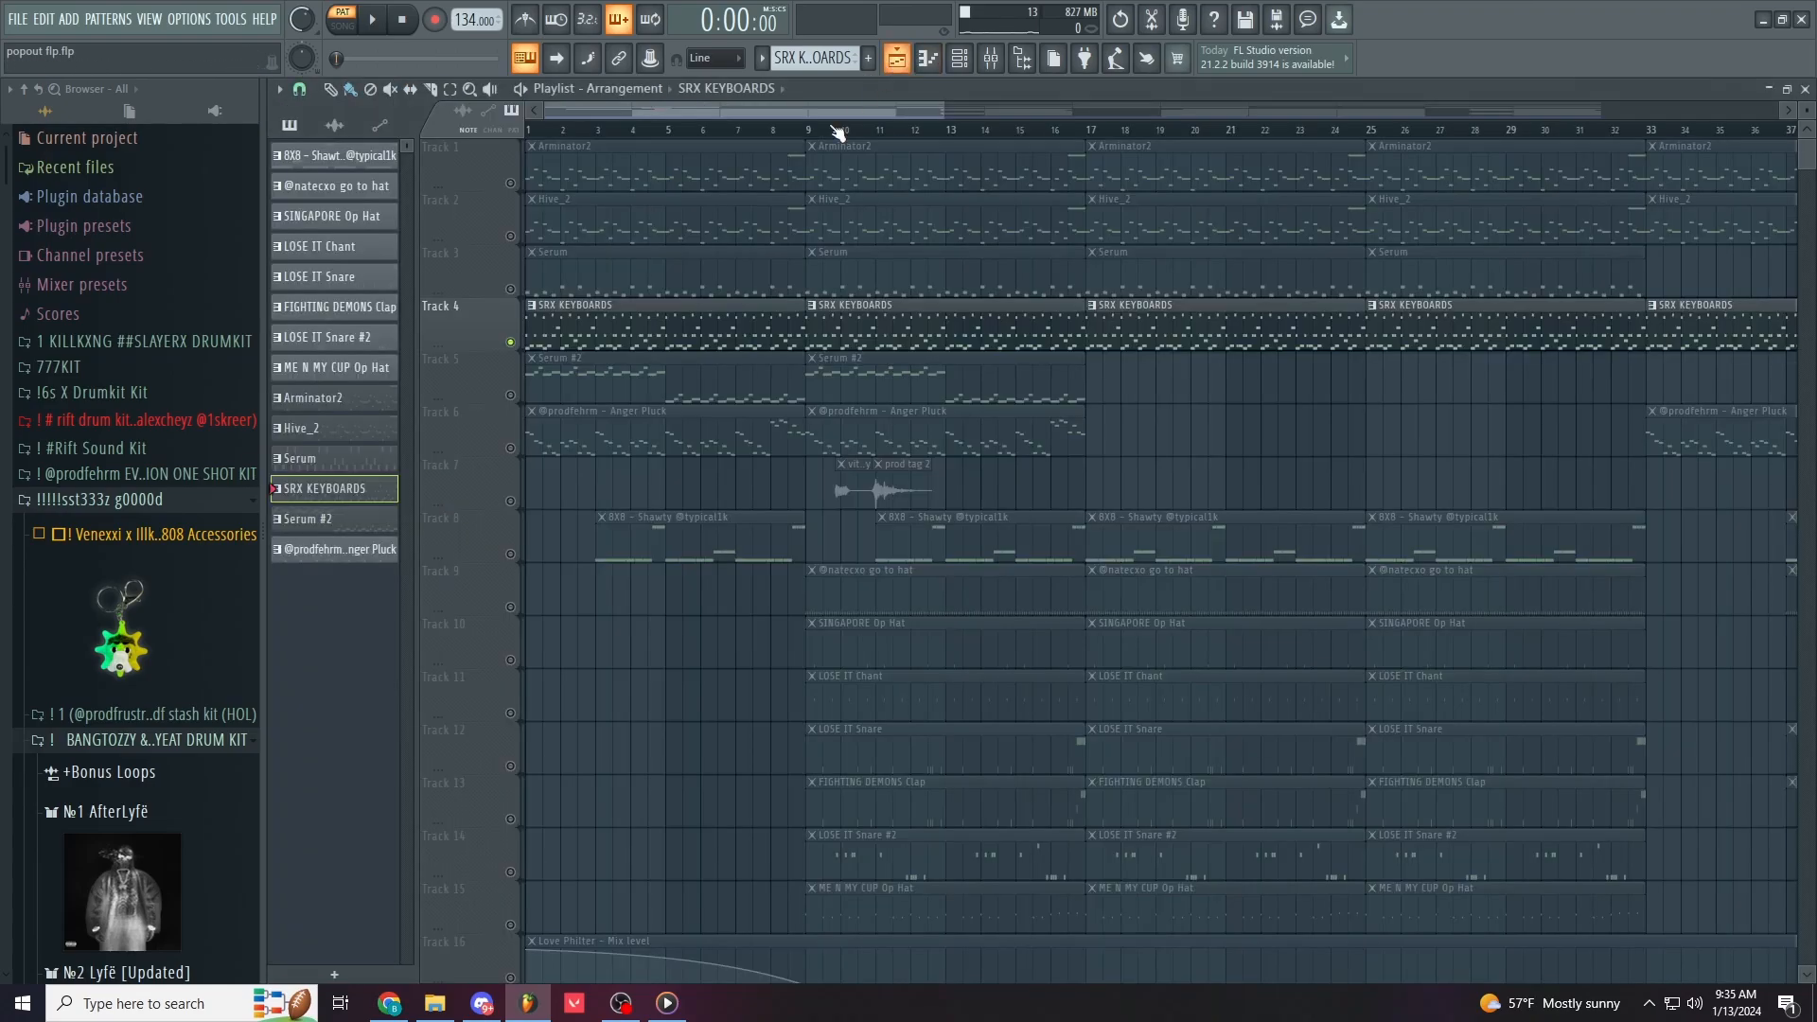
pyautogui.click(499, 395)
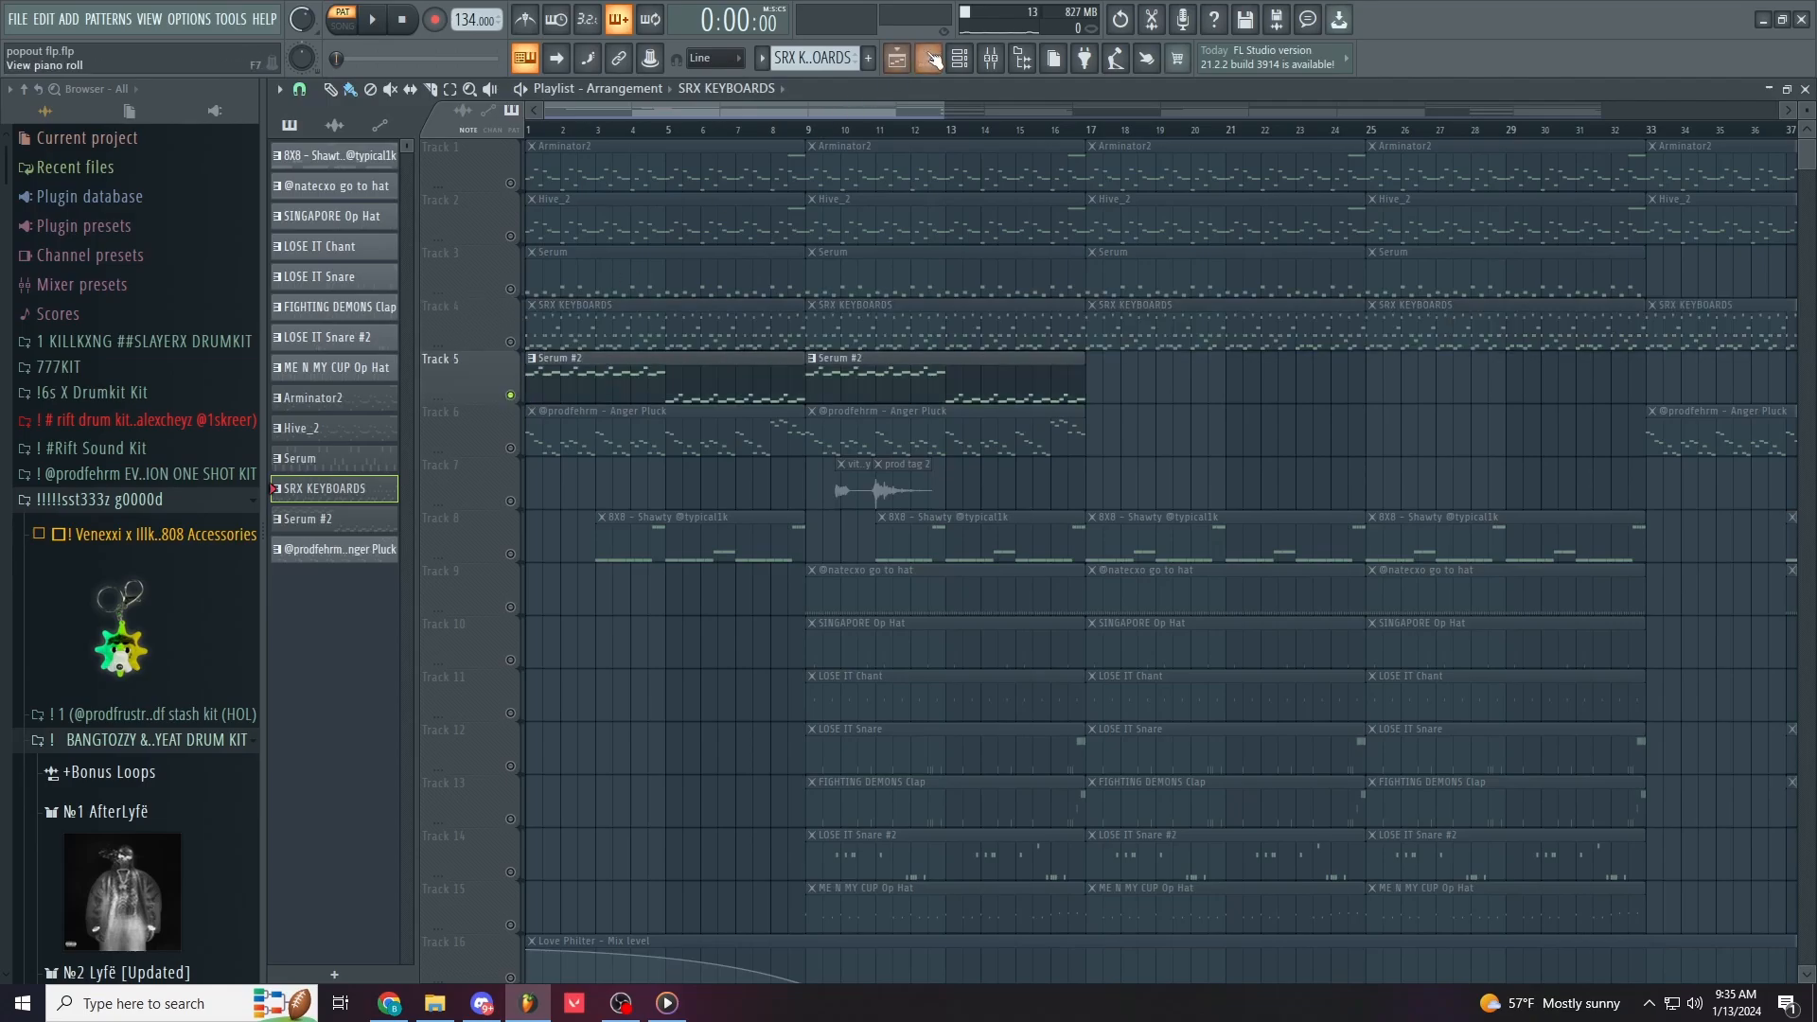
pyautogui.click(959, 57)
pyautogui.click(947, 693)
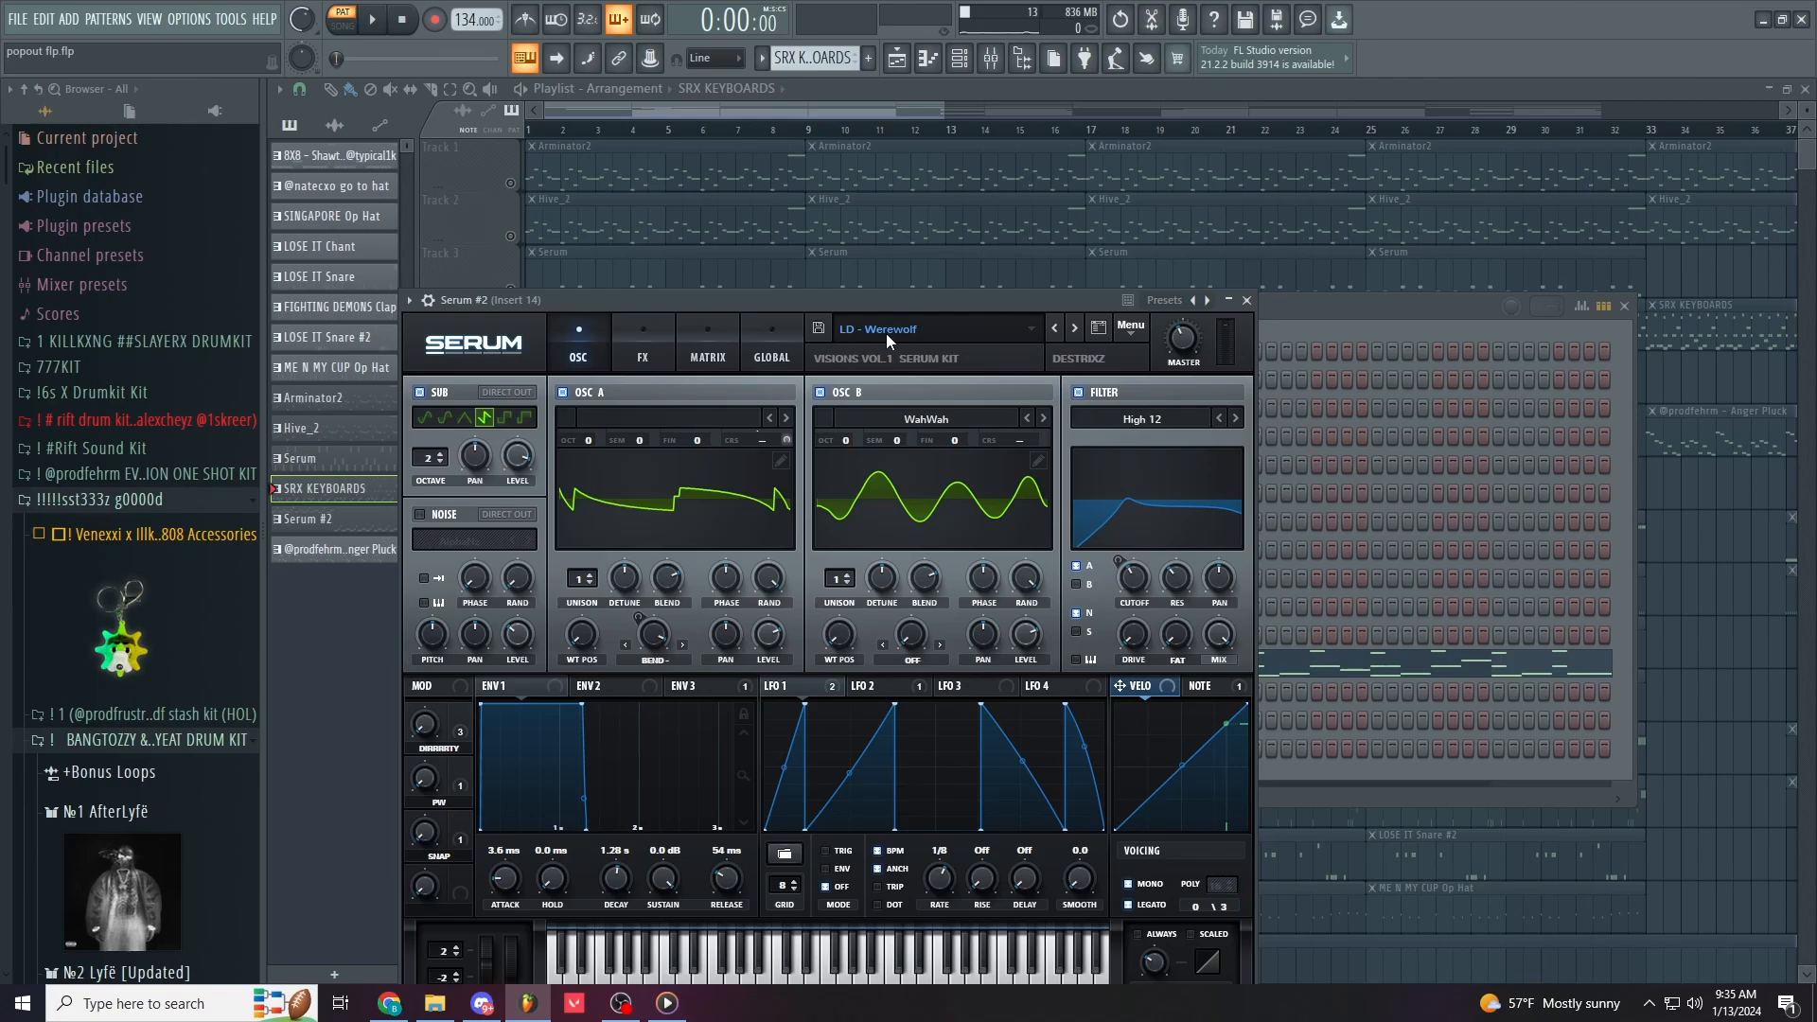
# Step: Show the Serum #2 pattern's notes in the piano roll, play the pattern and stop playback
pyautogui.click(960, 59)
pyautogui.click(588, 244)
pyautogui.doubleClick(572, 383)
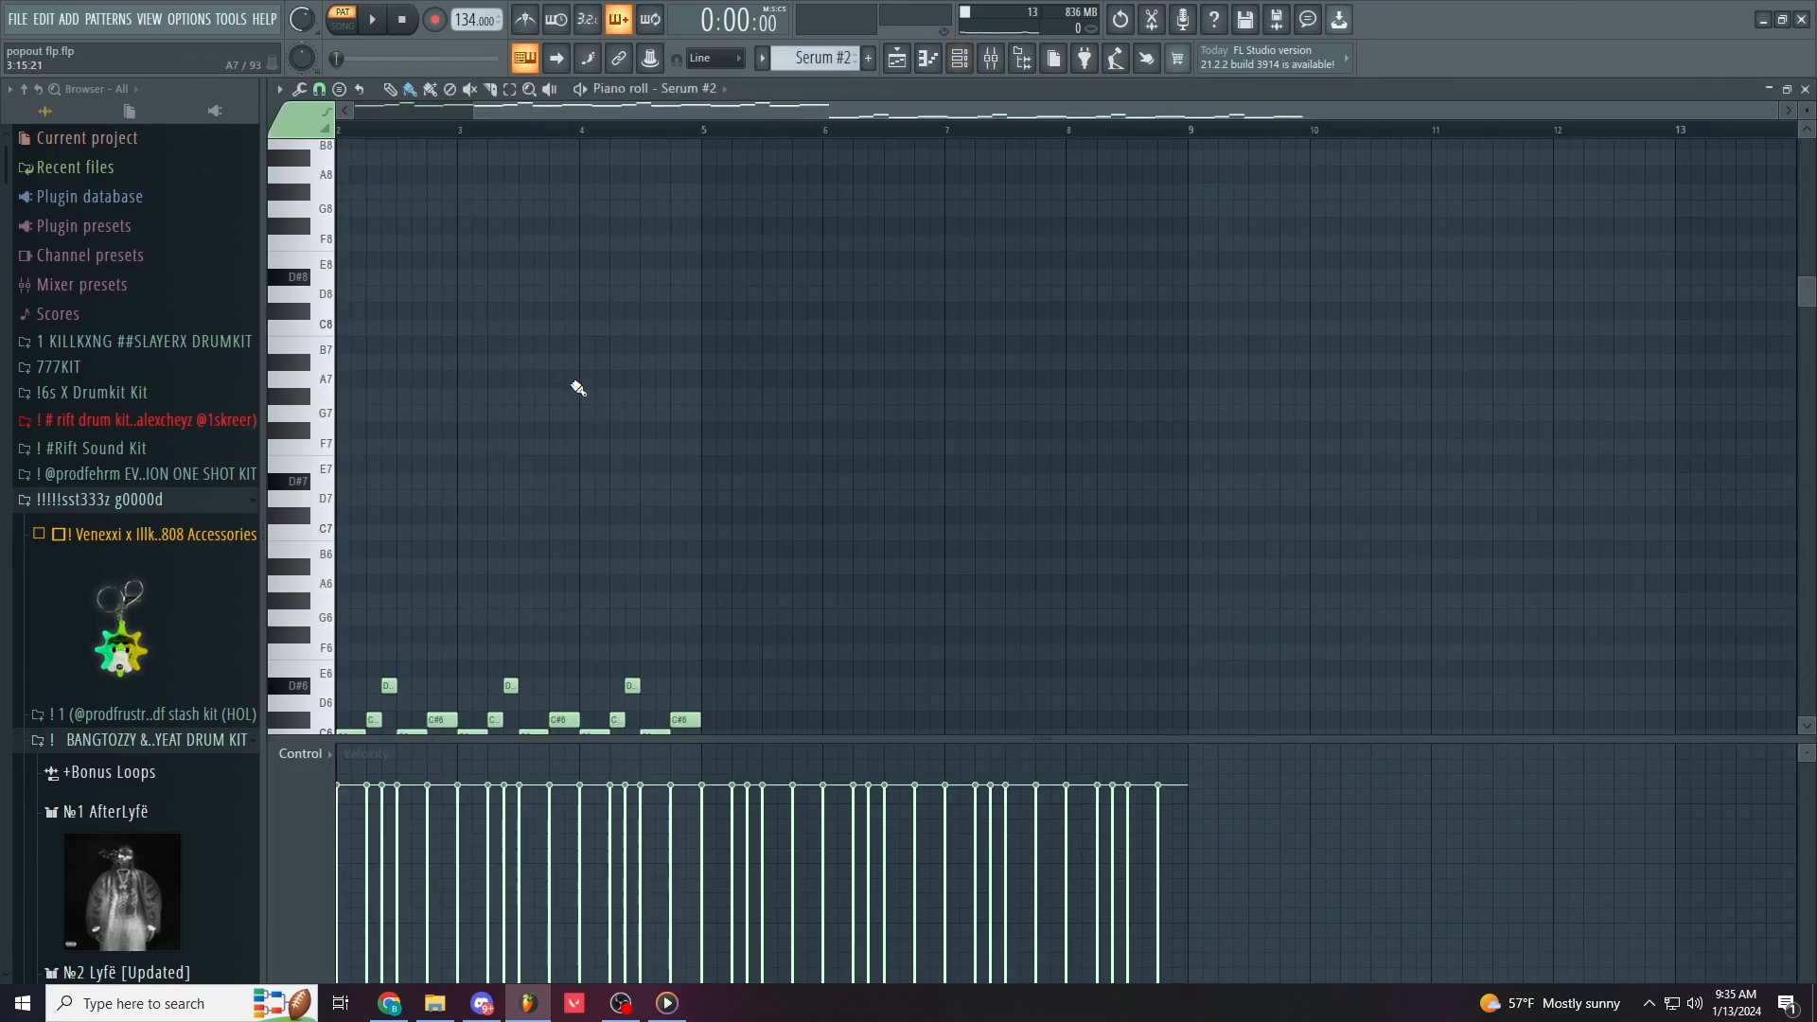
pyautogui.scroll(-5, 498, 309)
pyautogui.press('space')
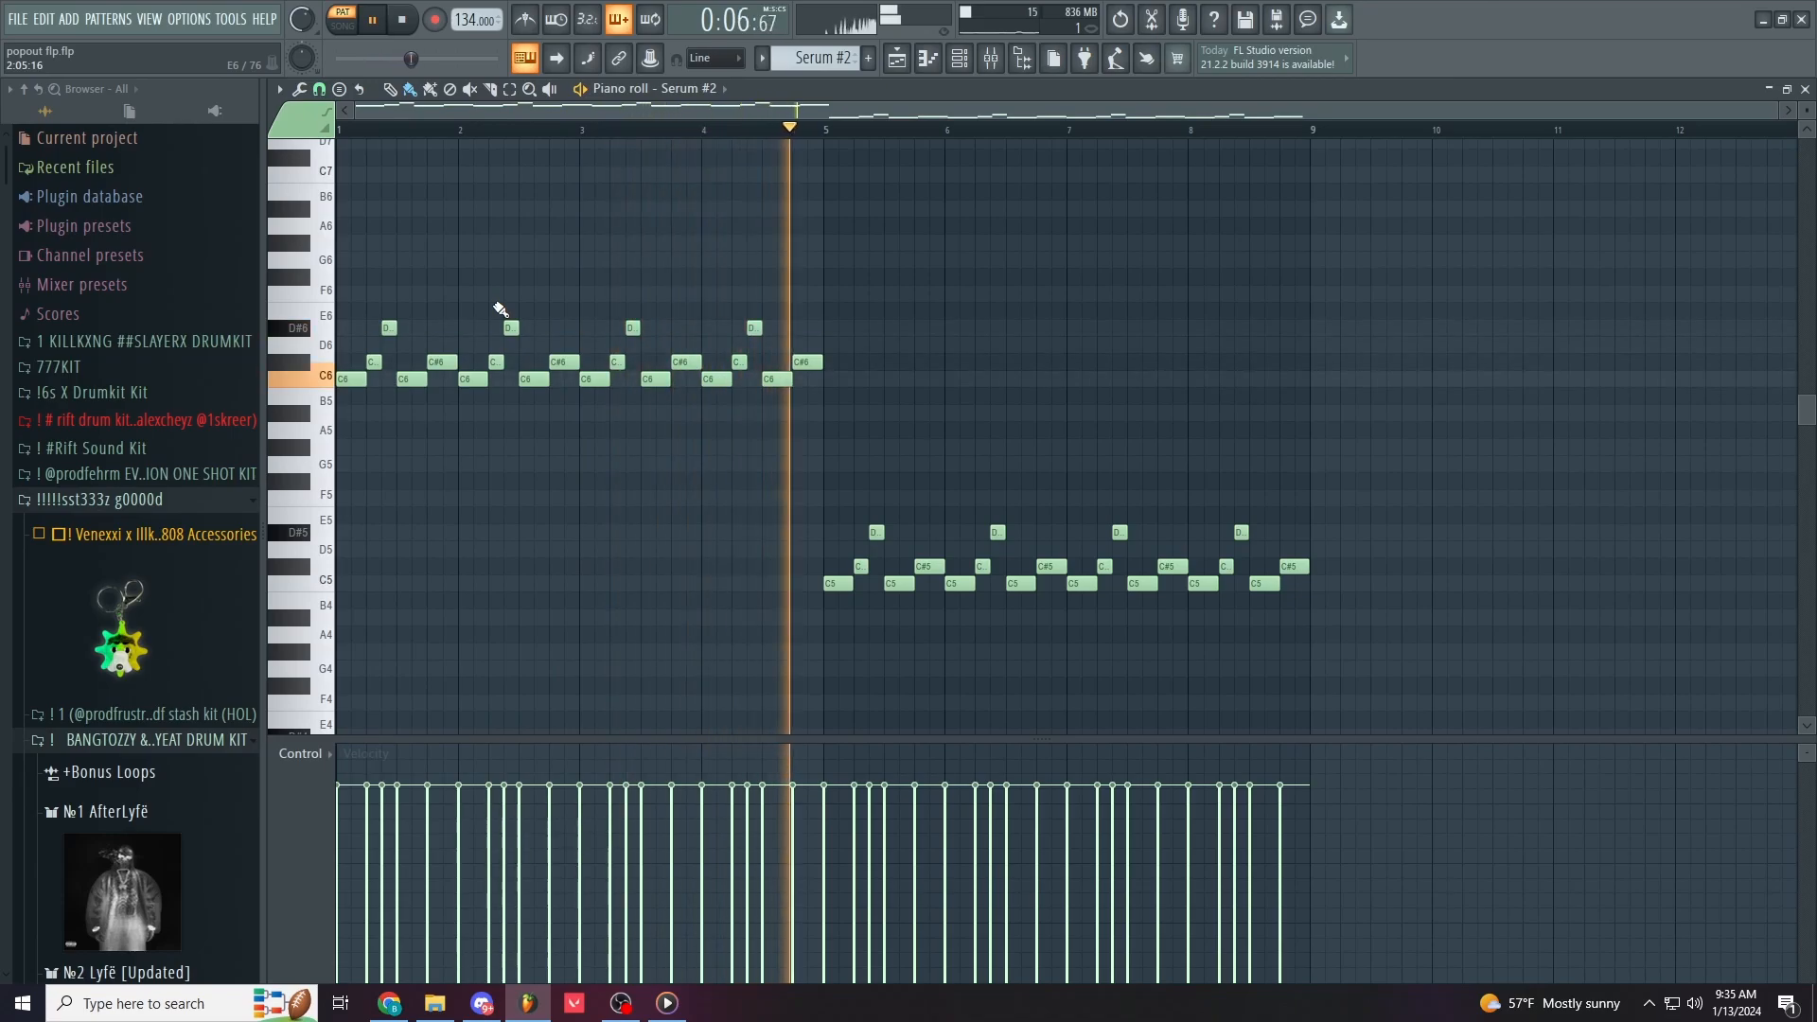
pyautogui.press('space')
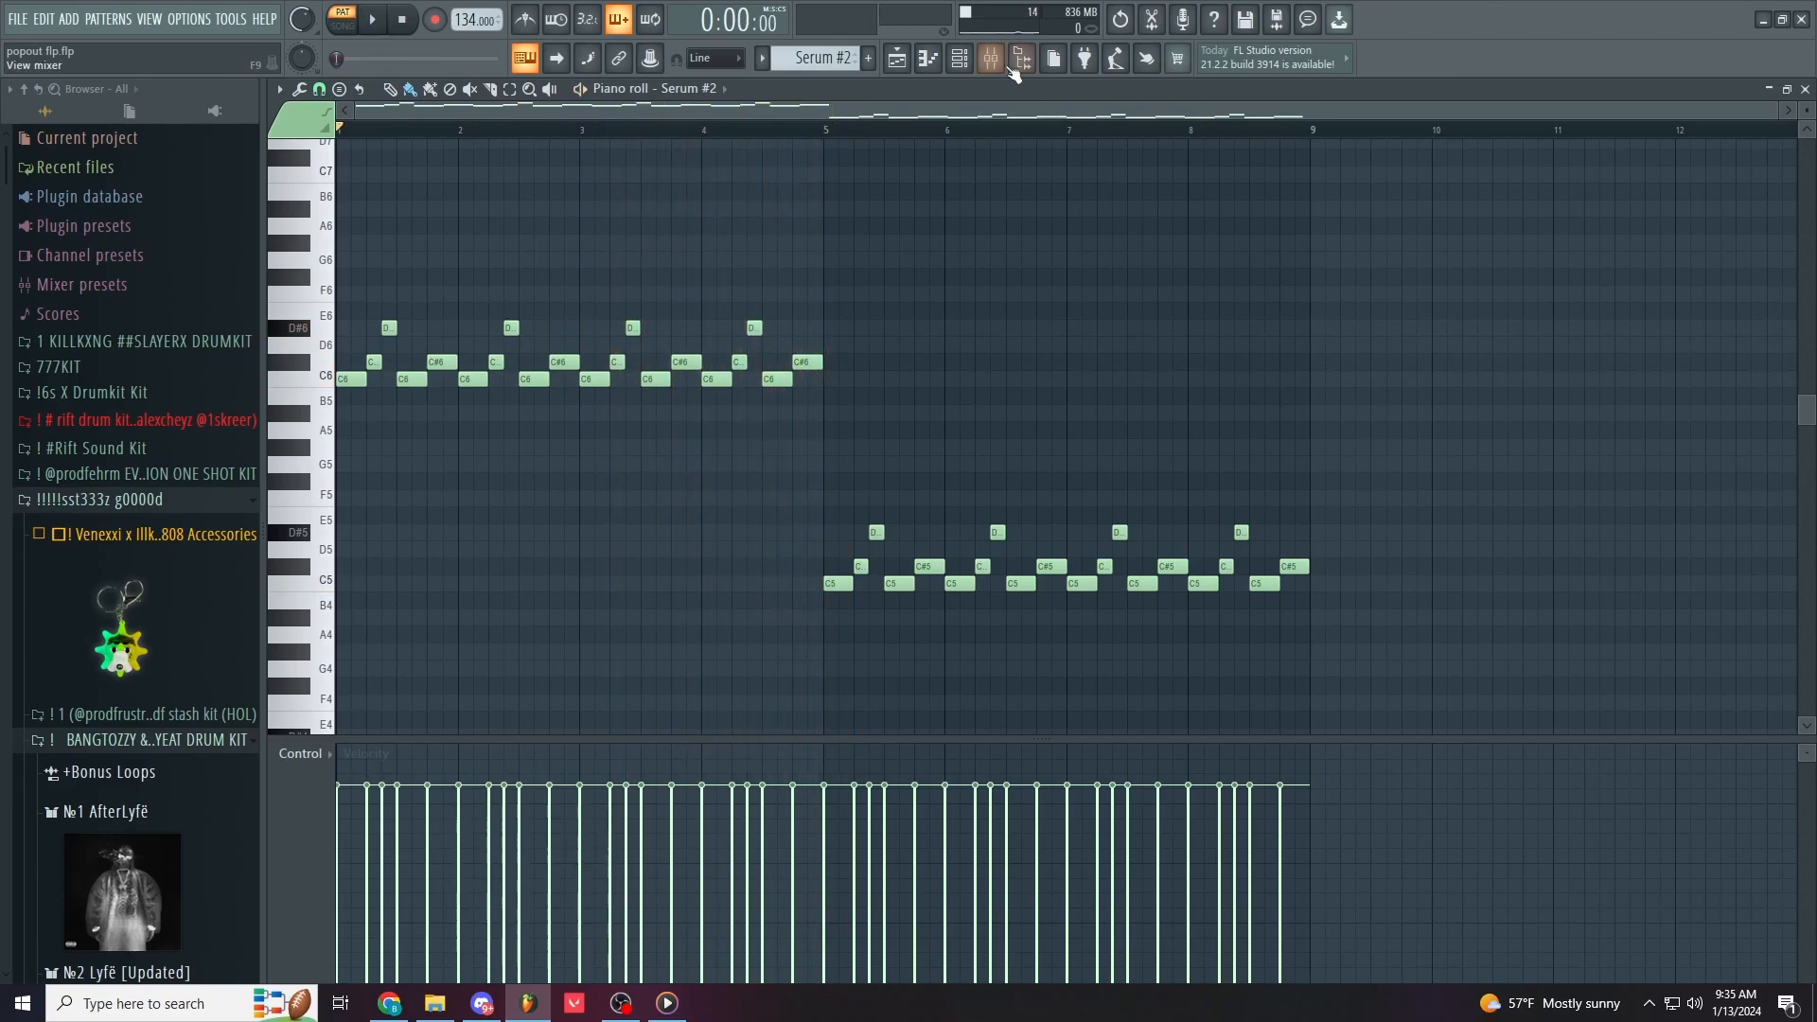
# Step: Bring up the Fruity parametric EQ 2 on Serum #2's mixer insert and examine its bands
pyautogui.click(959, 57)
pyautogui.click(991, 58)
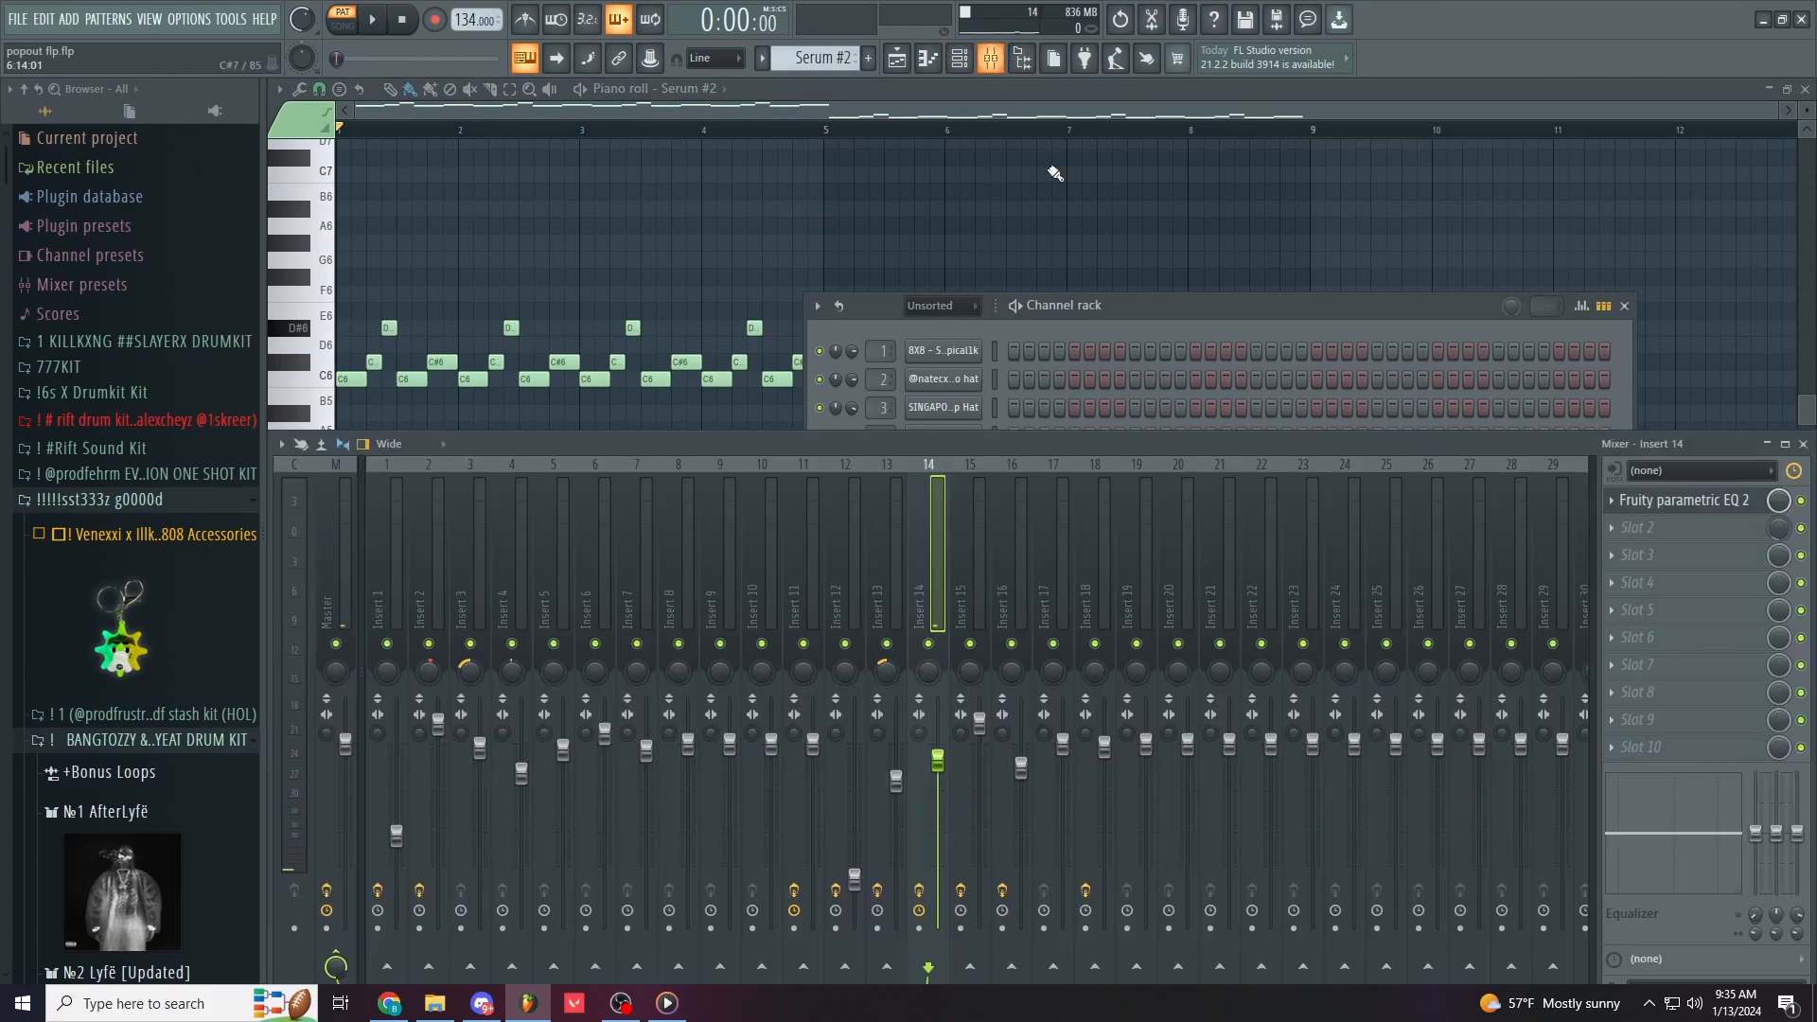
pyautogui.click(1681, 499)
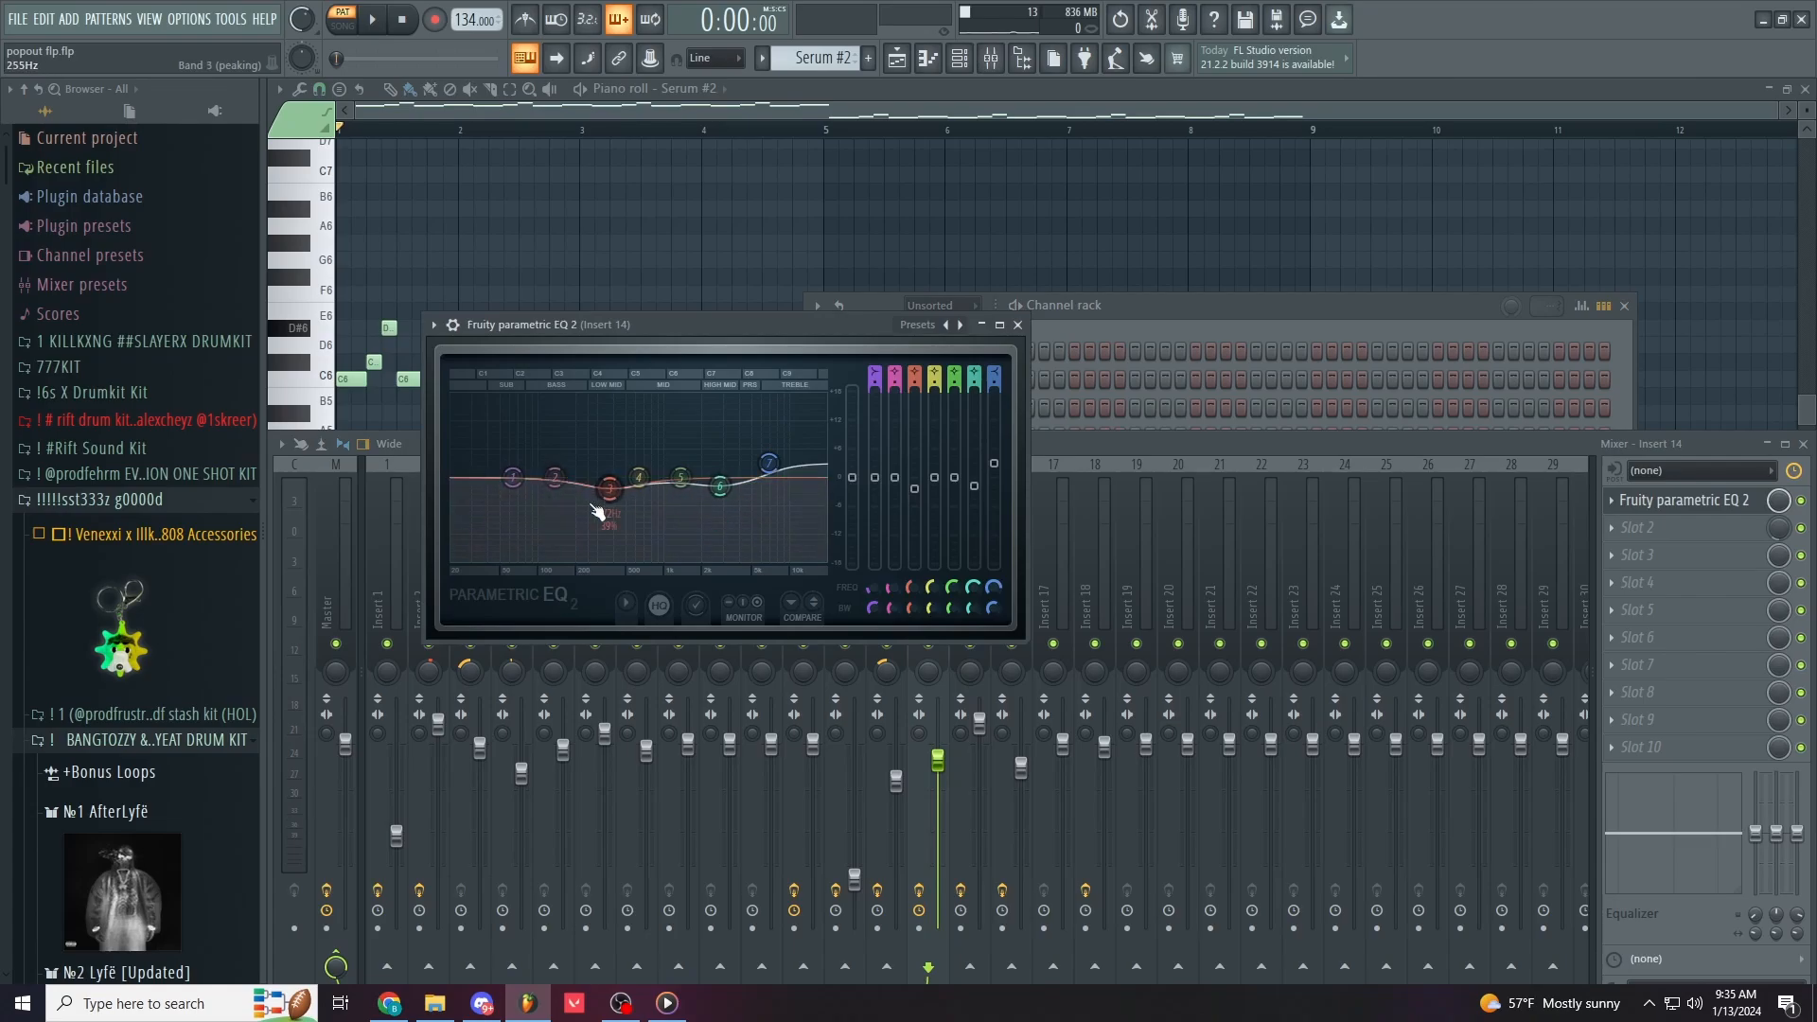
# Step: Solo the Anger Pluck track in the playlist and preview the Anger Pluck sample from the one-shot kit's Plucks folder
pyautogui.click(897, 59)
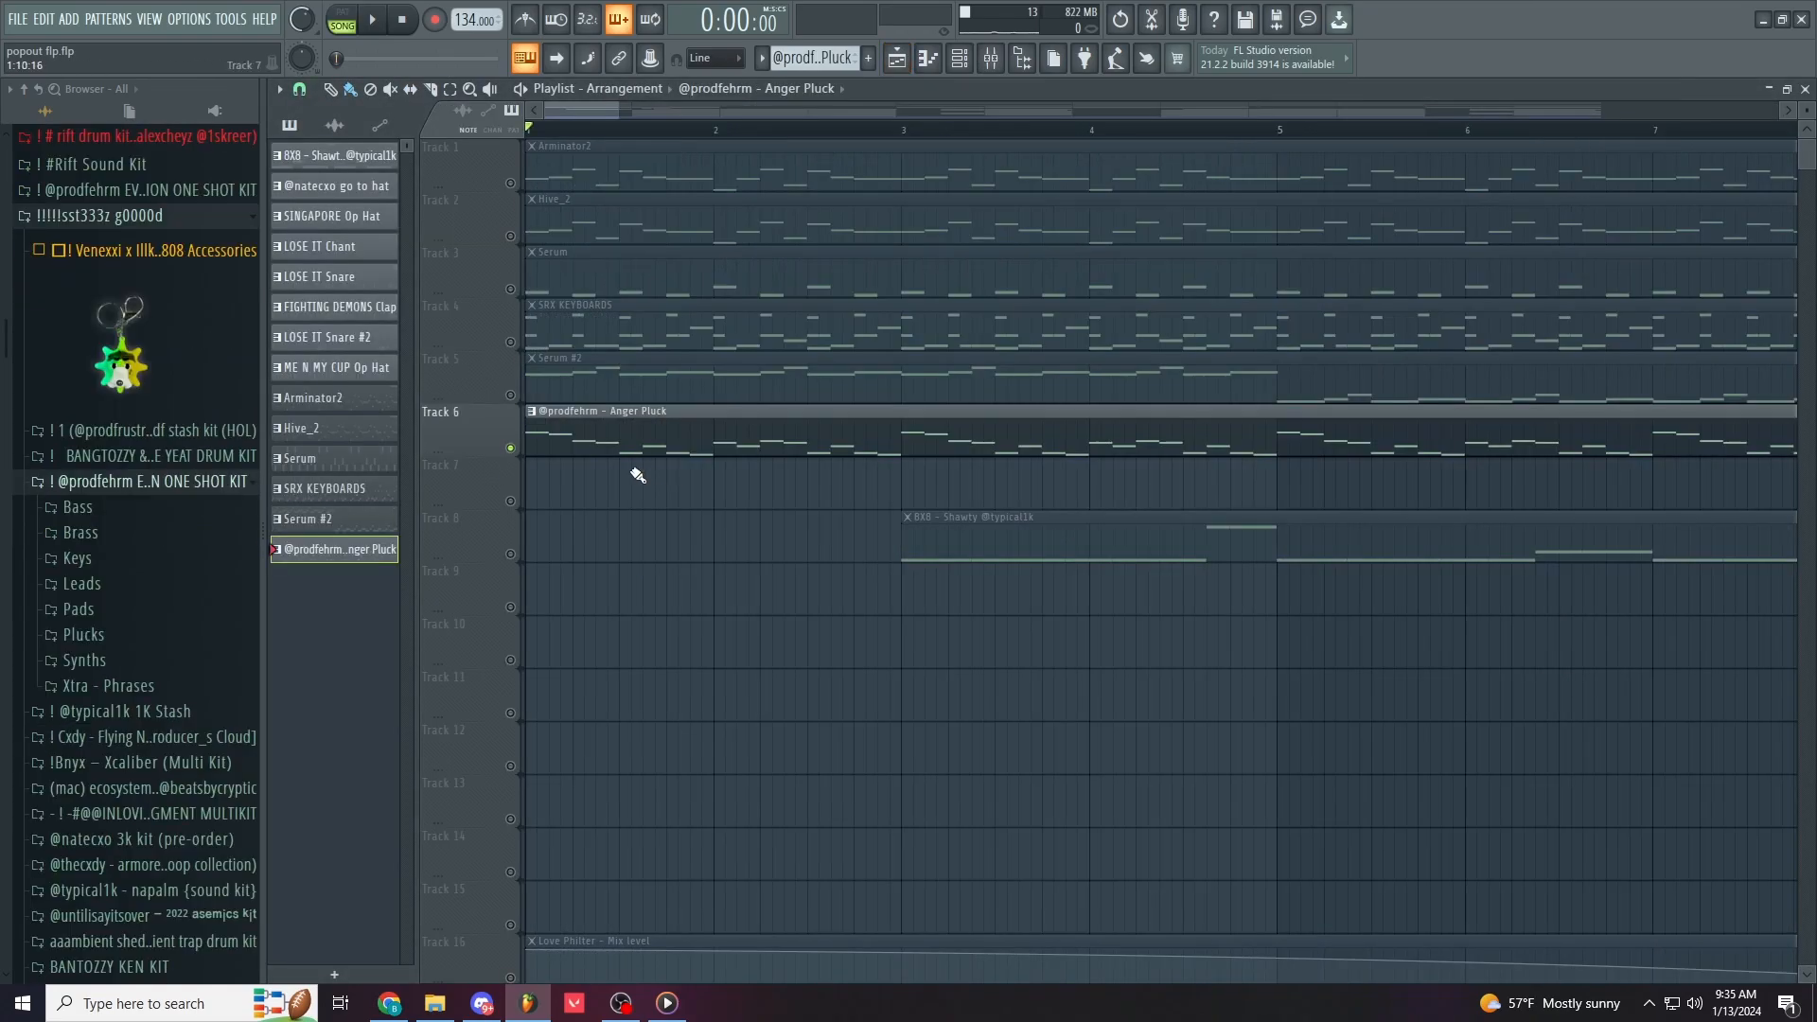
pyautogui.scroll(-5, 535, 447)
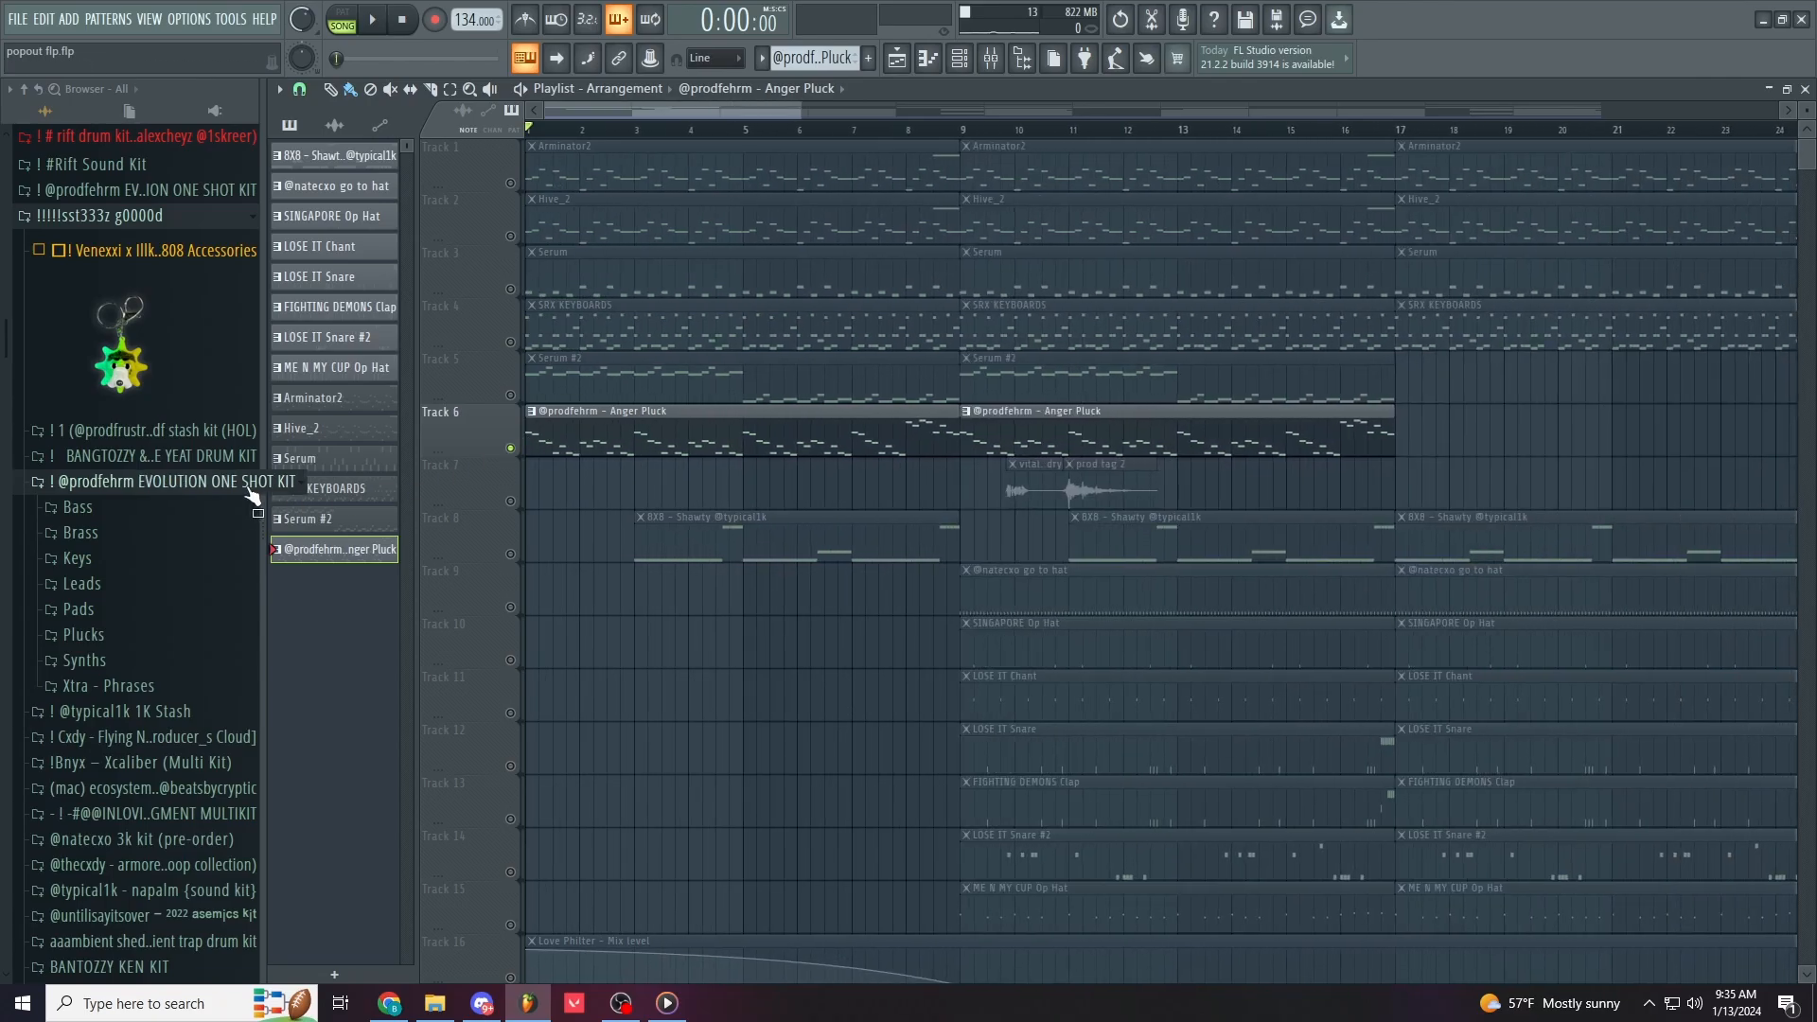
pyautogui.click(95, 635)
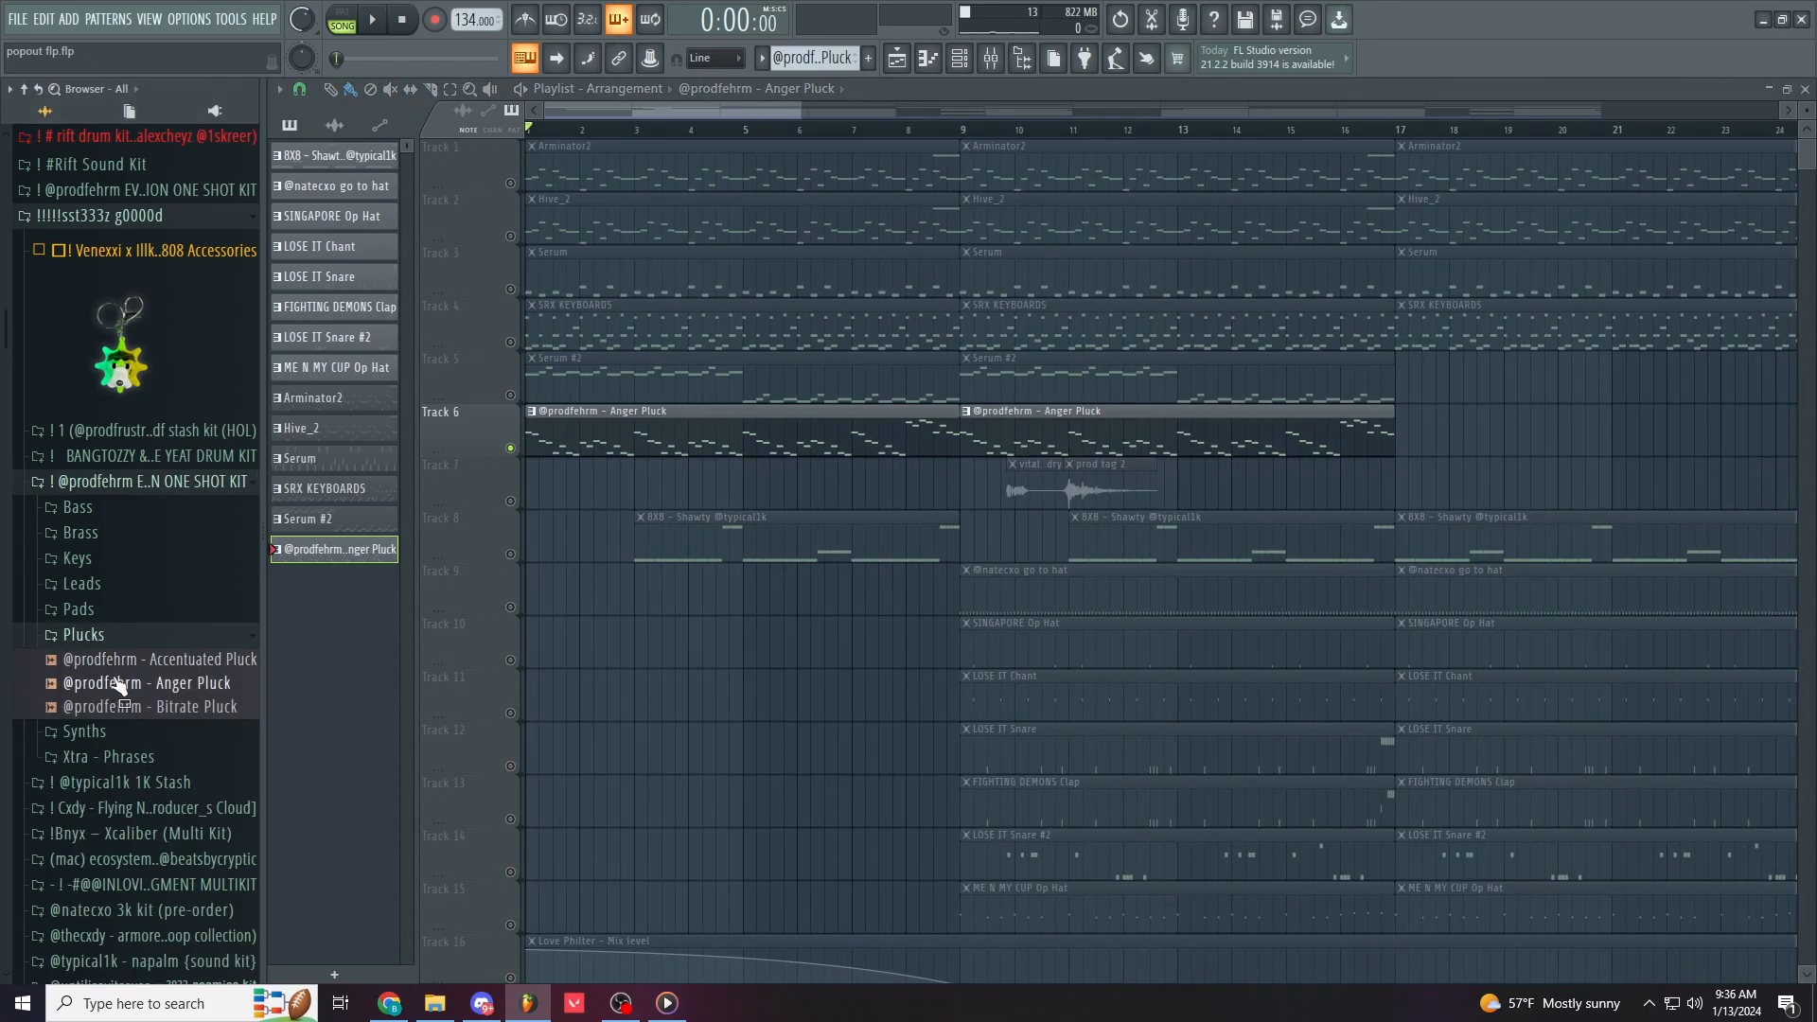
pyautogui.click(130, 686)
# Step: Show the Anger Pluck pattern's notes in the piano roll and play the pattern in pattern mode
pyautogui.scroll(3, 568, 345)
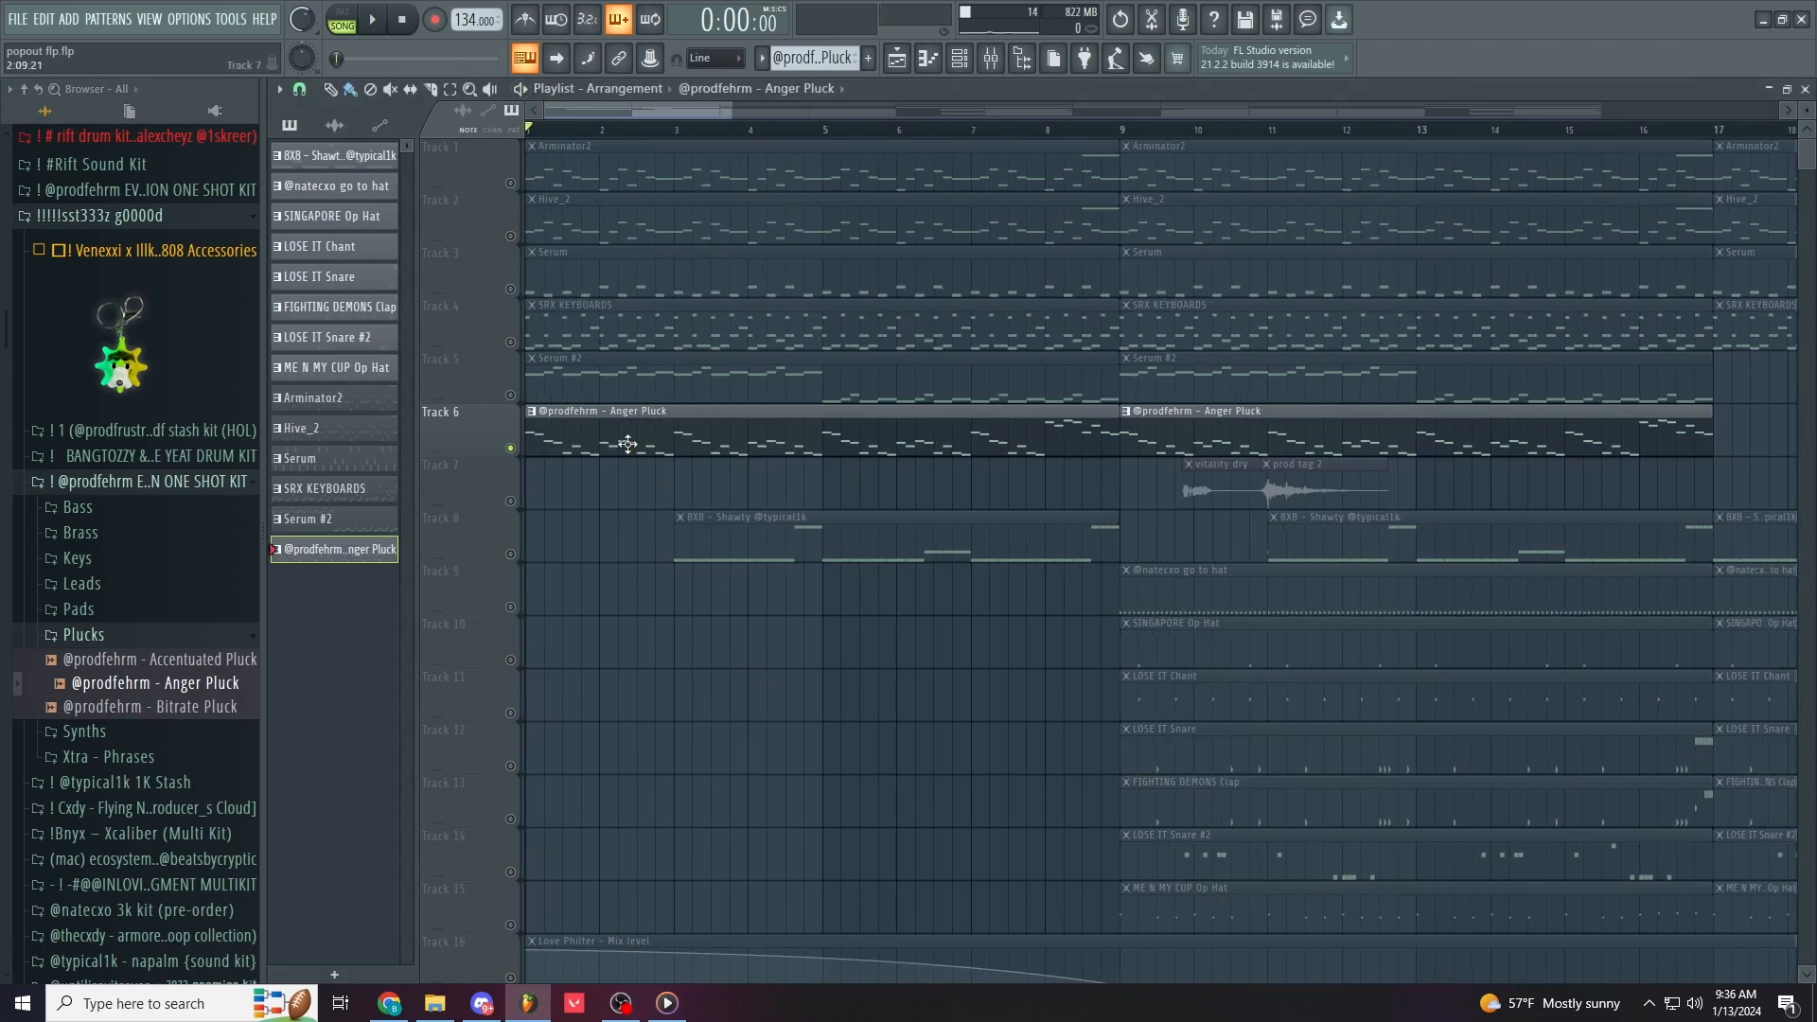
pyautogui.scroll(3, 628, 444)
pyautogui.scroll(-5, 578, 431)
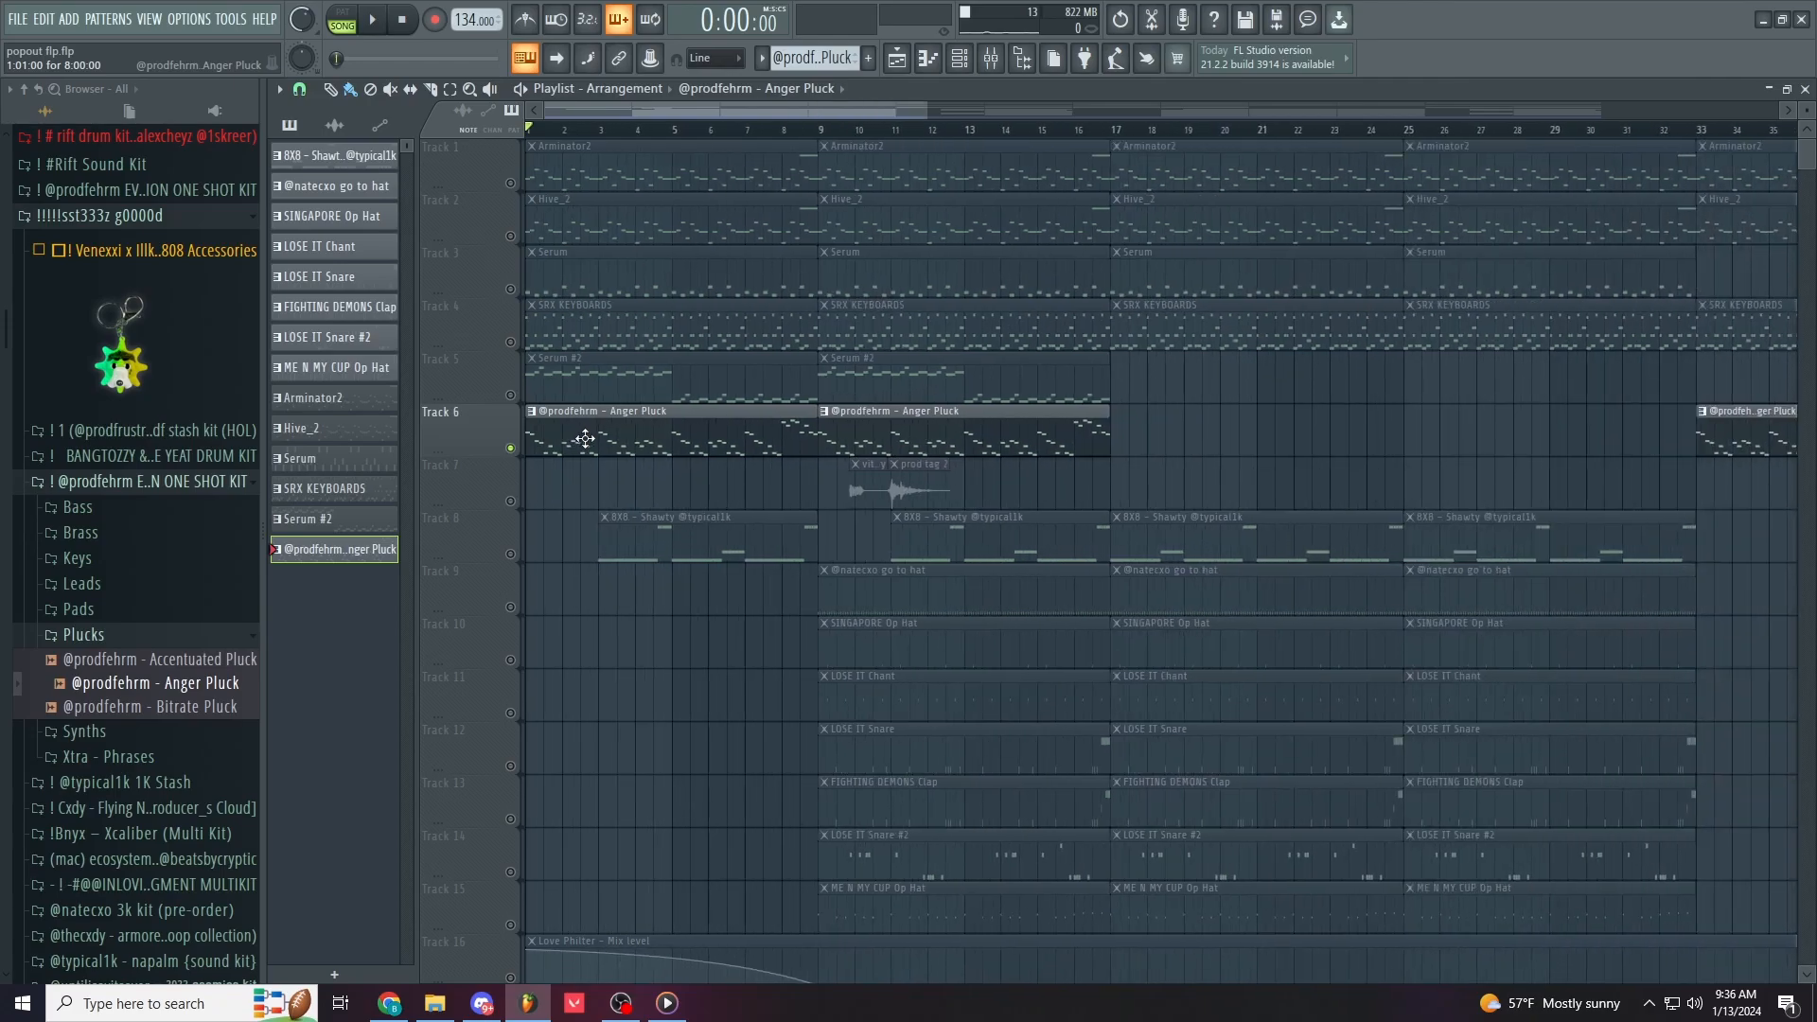
pyautogui.doubleClick(532, 411)
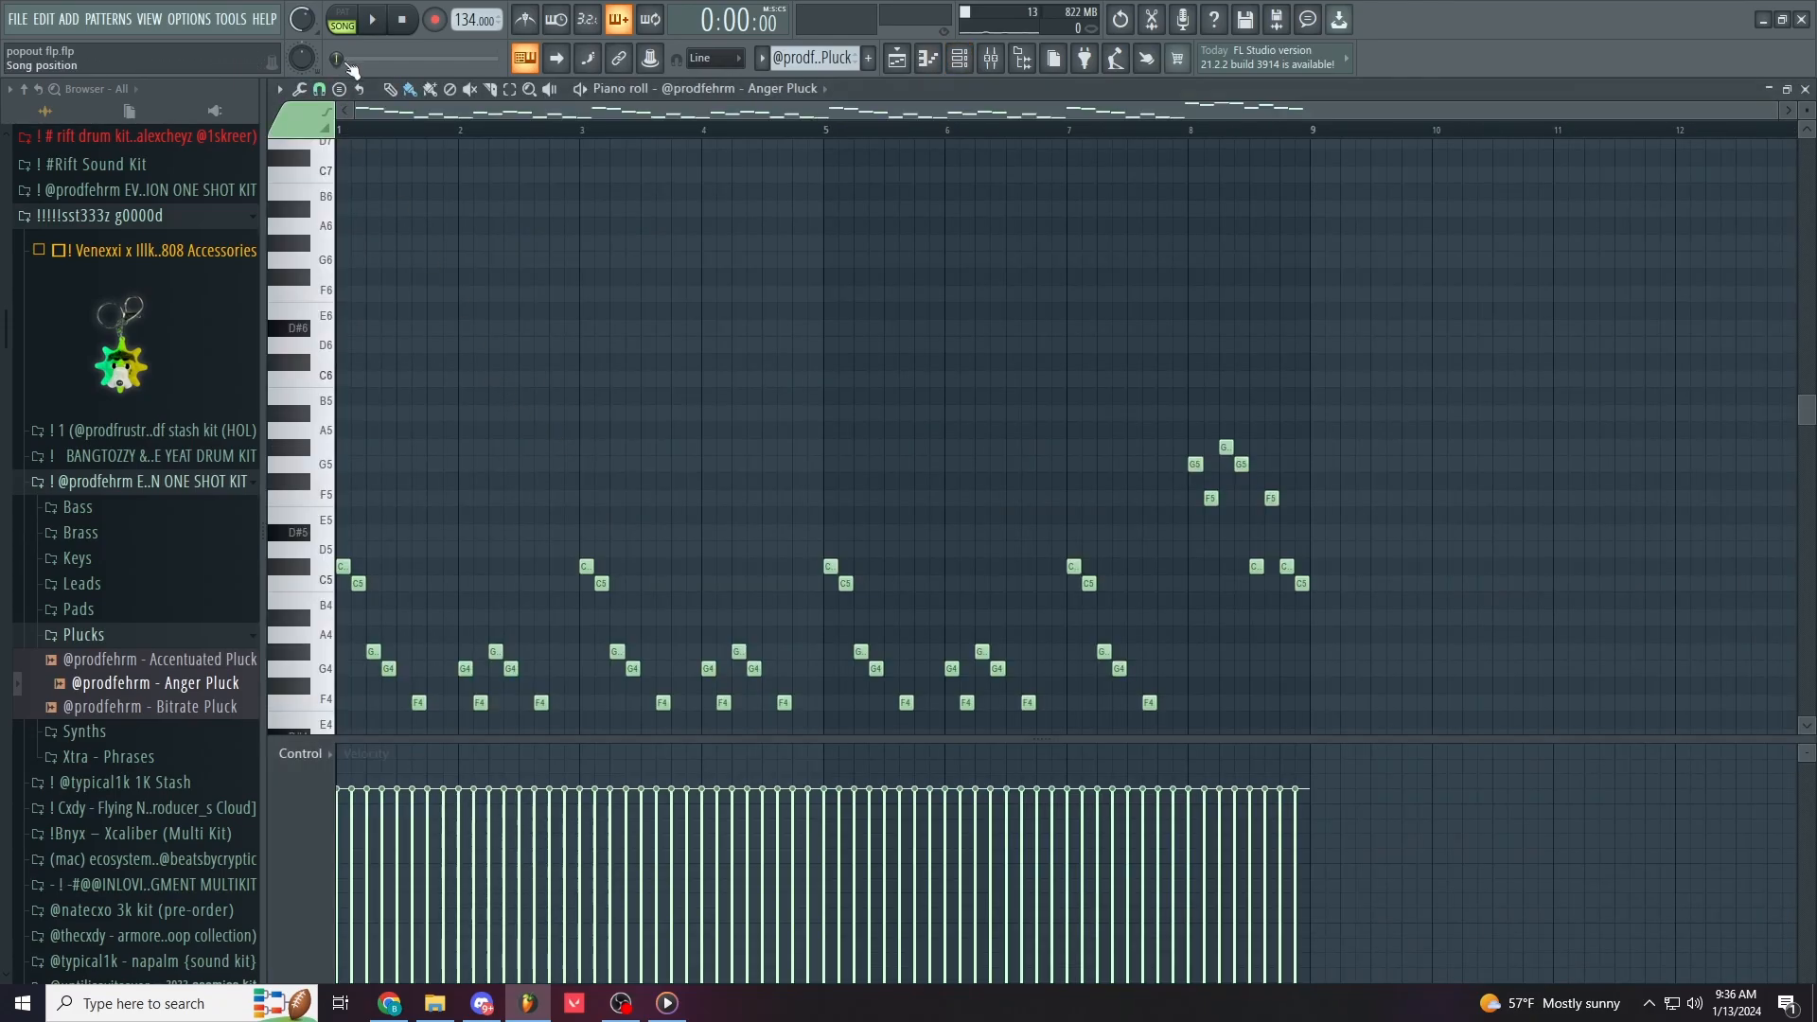
pyautogui.scroll(-4, 383, 223)
pyautogui.press('space')
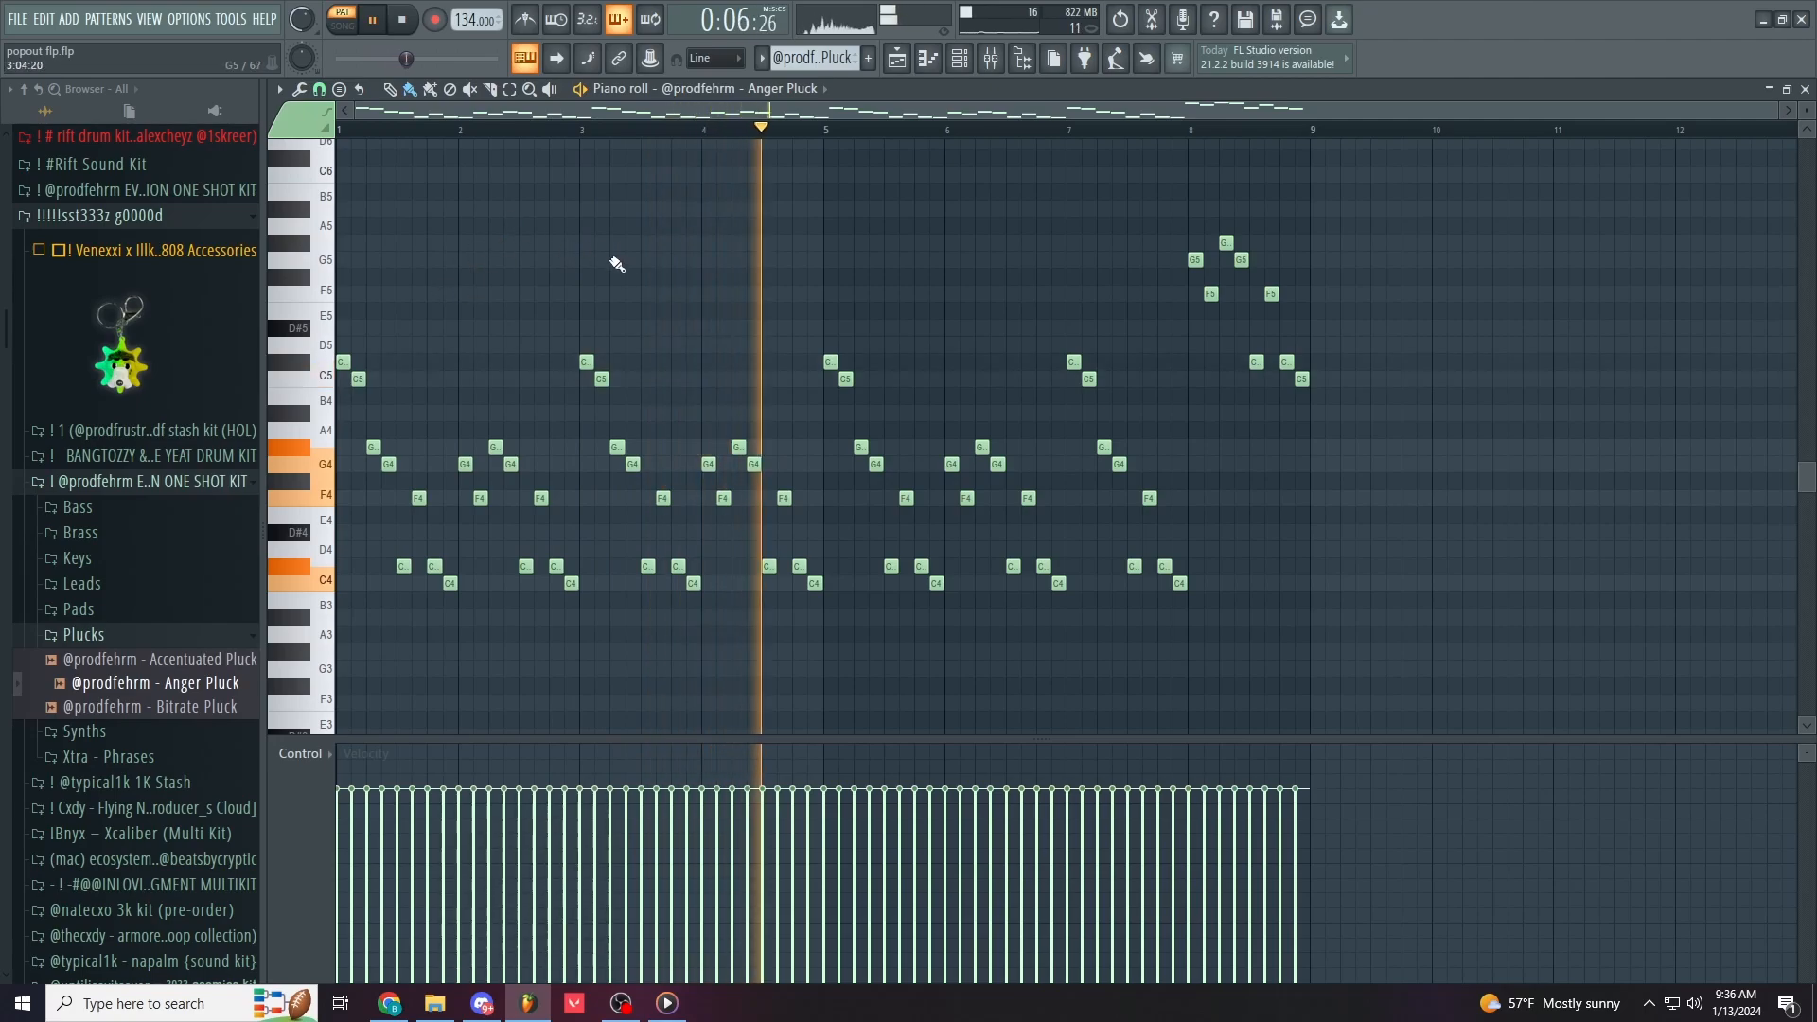
pyautogui.press('space')
# Step: Bring up the Fruity parametric EQ 2 on Anger Pluck's mixer insert and examine its bands
pyautogui.click(990, 62)
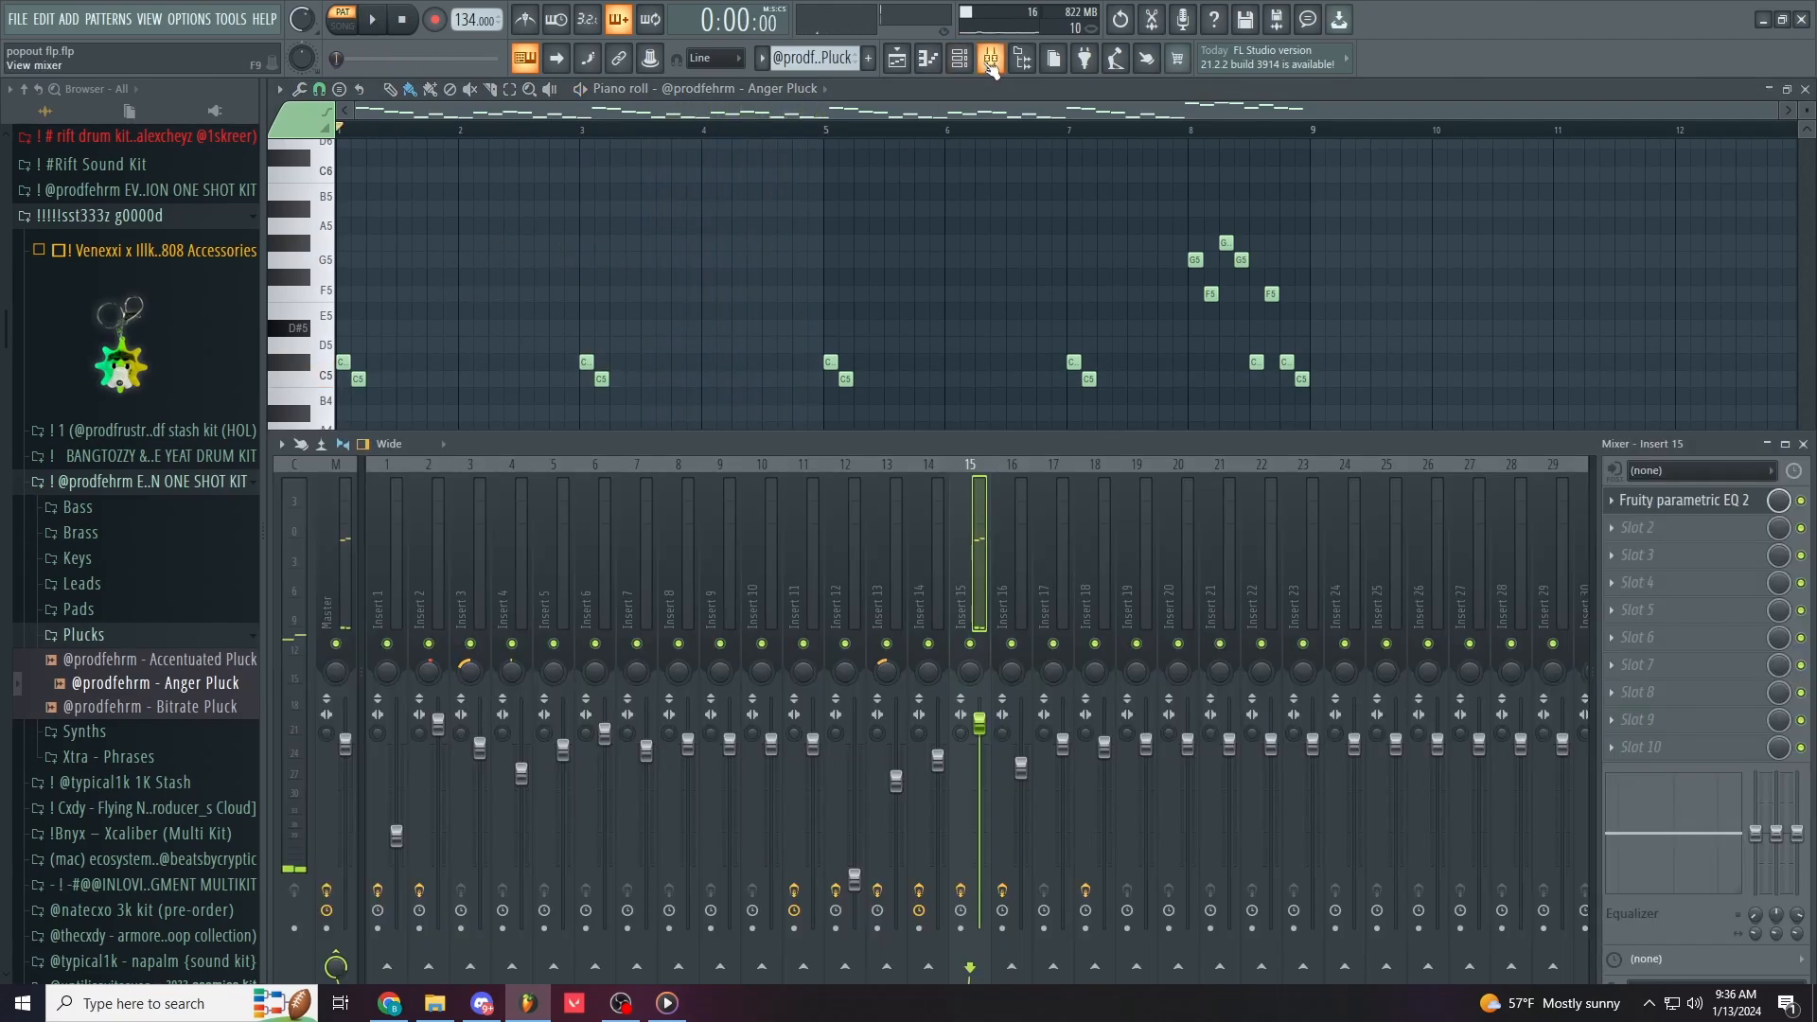
pyautogui.click(1683, 500)
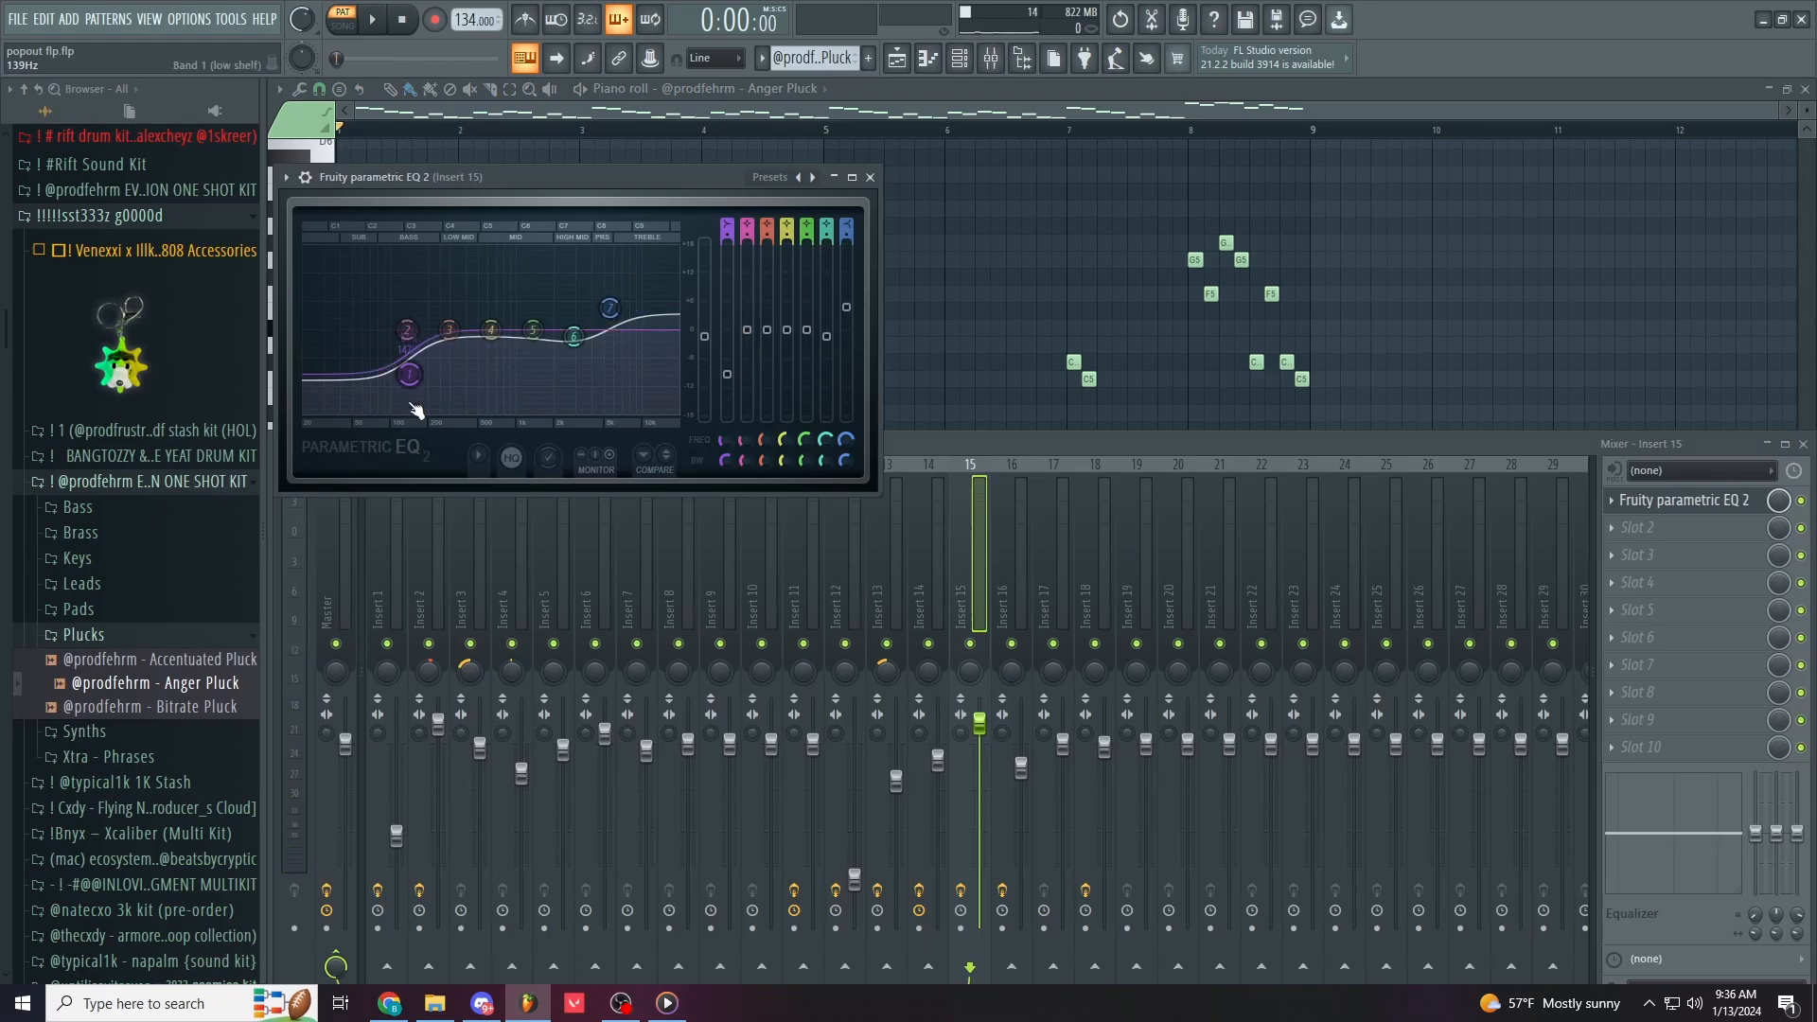
# Step: Unmute tracks 1 to 5 in the playlist alongside the Anger Pluck track
pyautogui.click(896, 59)
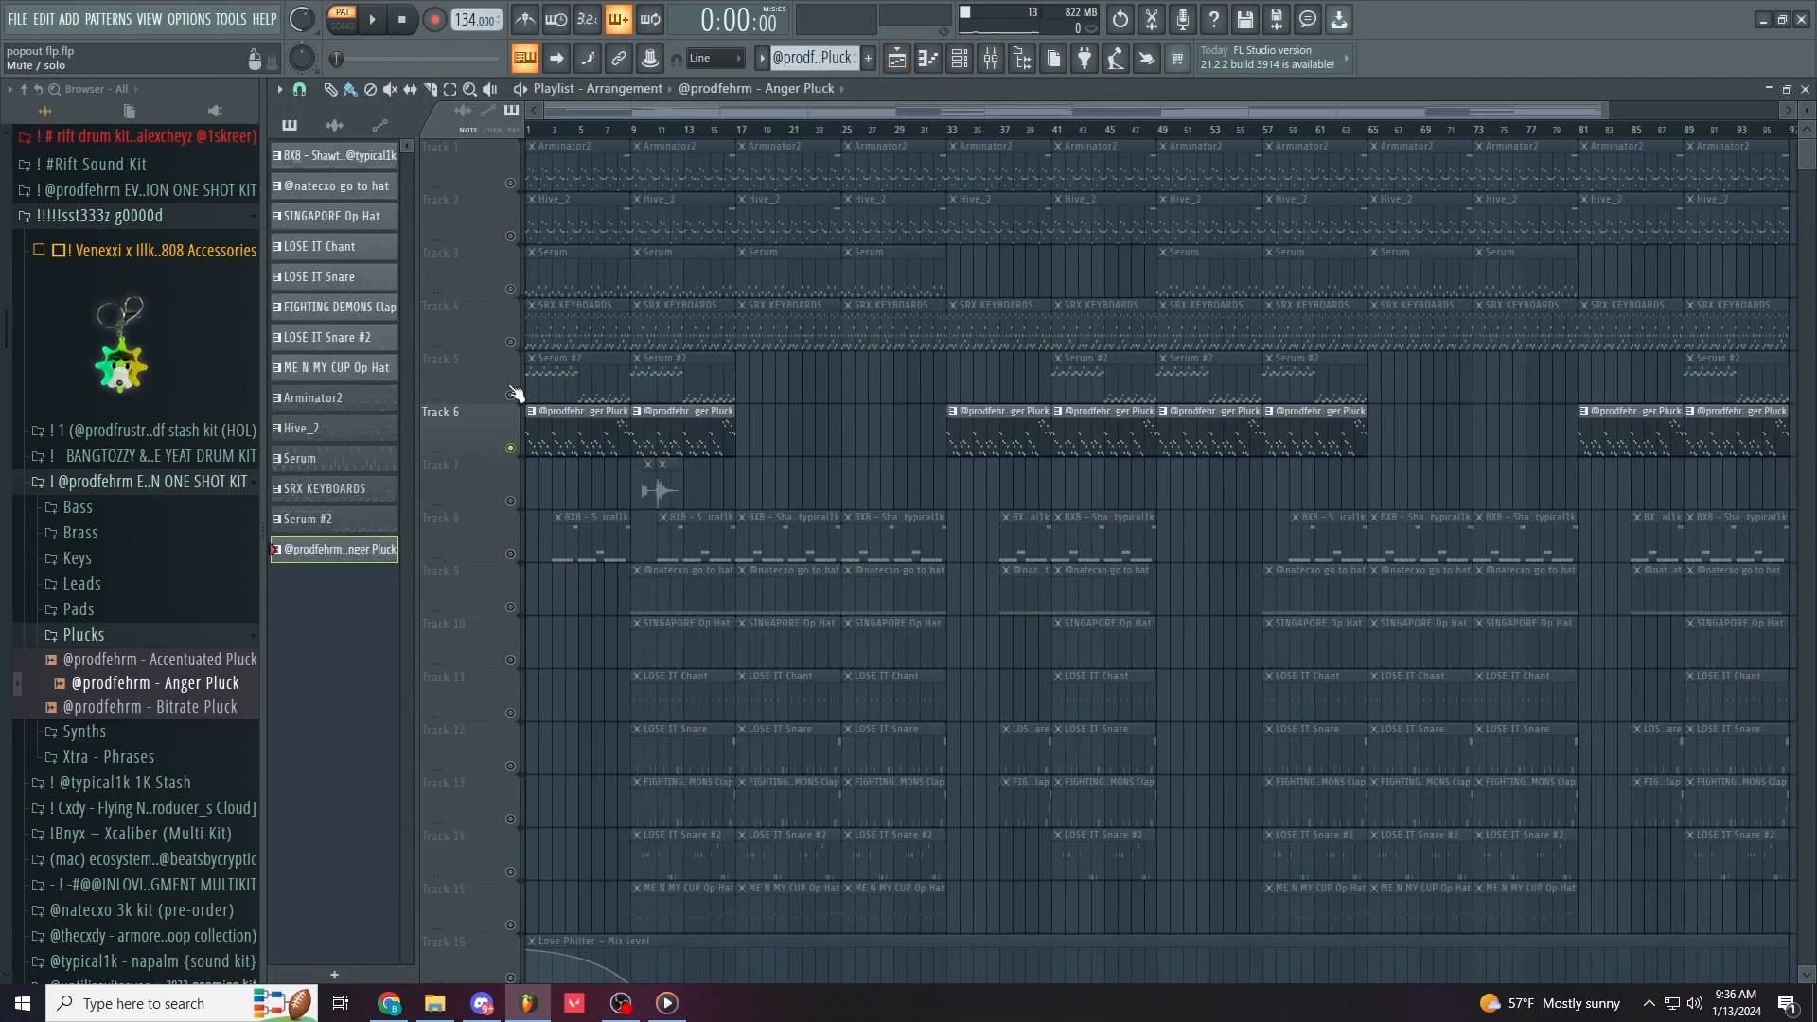
pyautogui.click(511, 396)
pyautogui.click(510, 343)
pyautogui.click(510, 290)
pyautogui.click(510, 237)
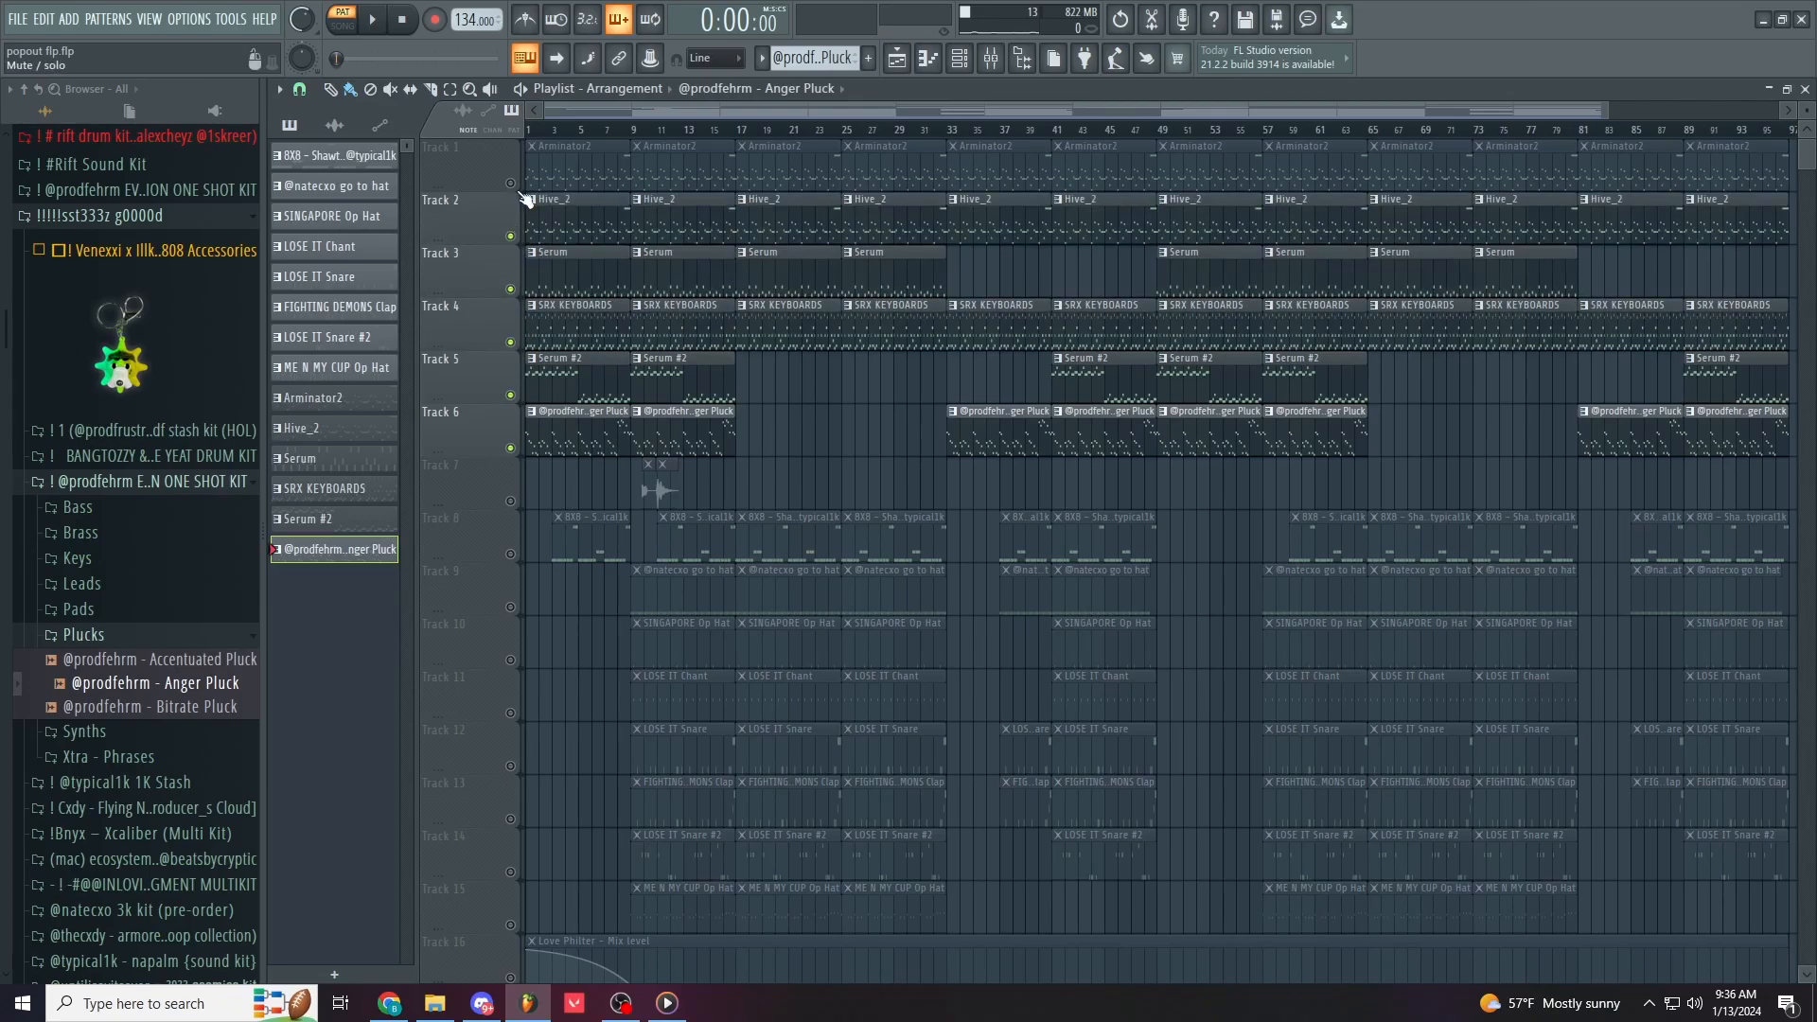
pyautogui.click(510, 184)
pyautogui.keyDown('ctrl'); pyautogui.scroll(4, 546, 238); pyautogui.keyUp('ctrl')
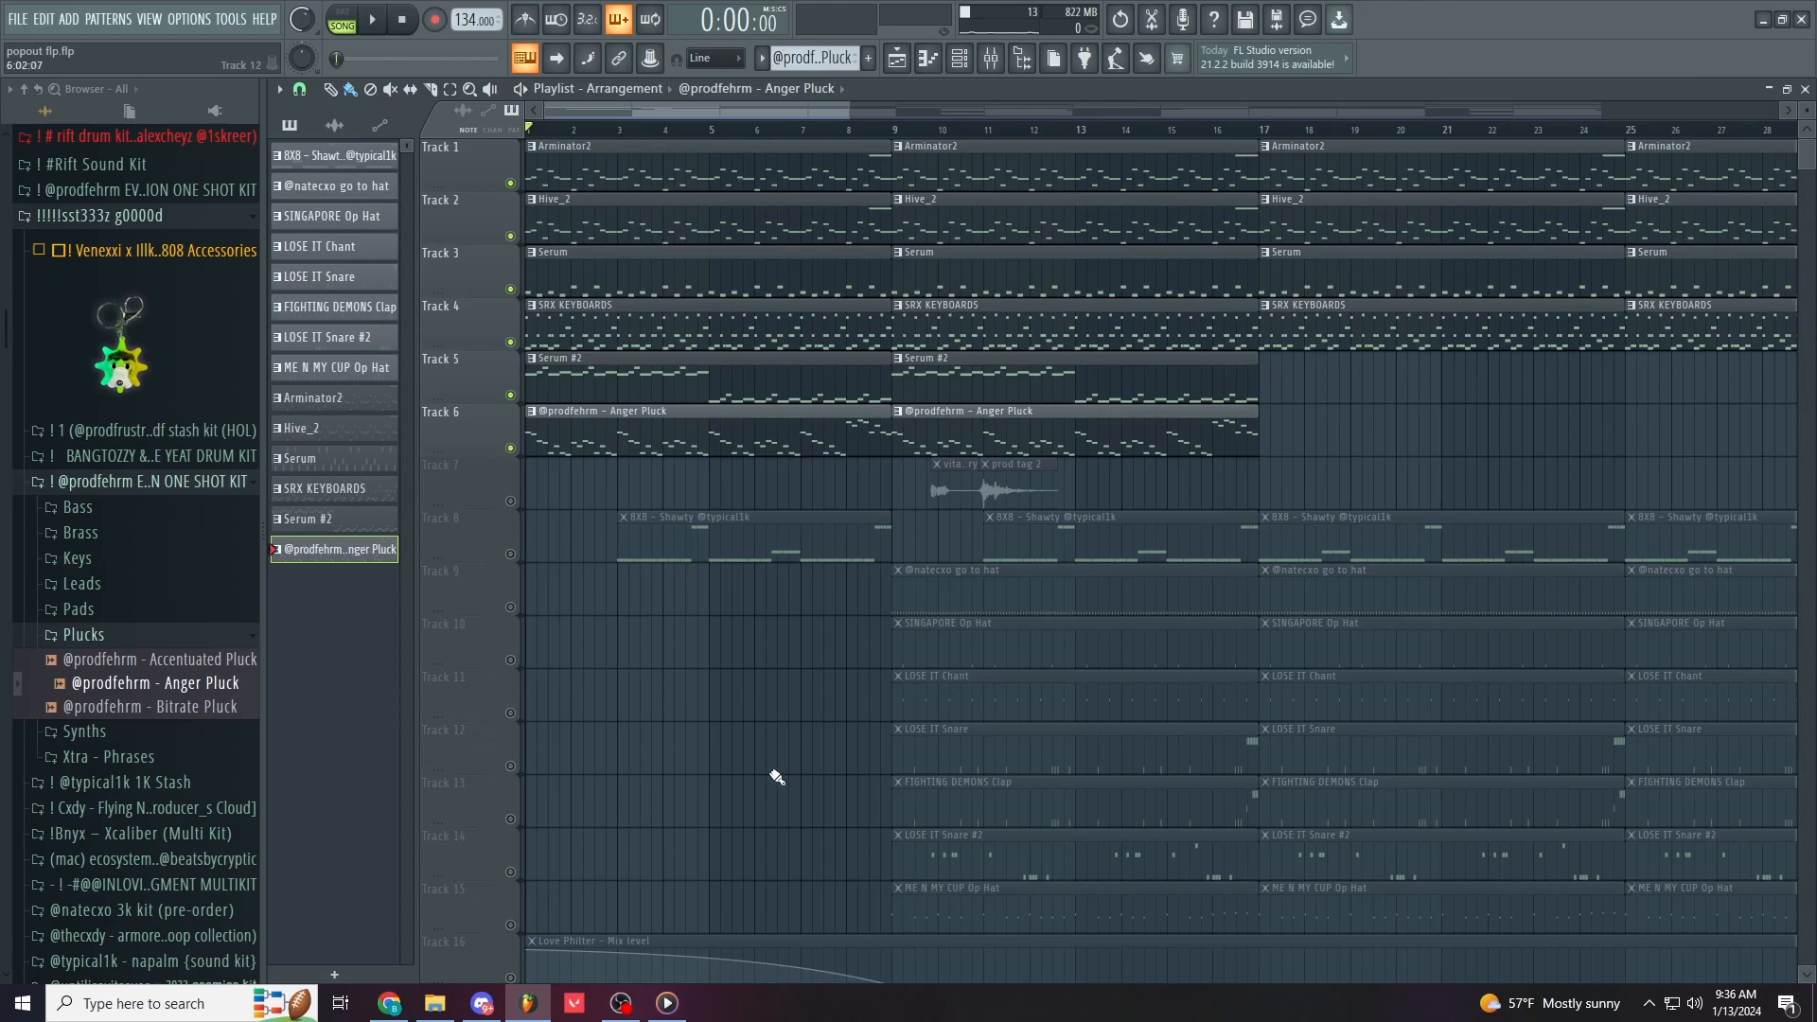
# Step: Play the six melody layers together from the start of the song, and stop playback
pyautogui.press('space')
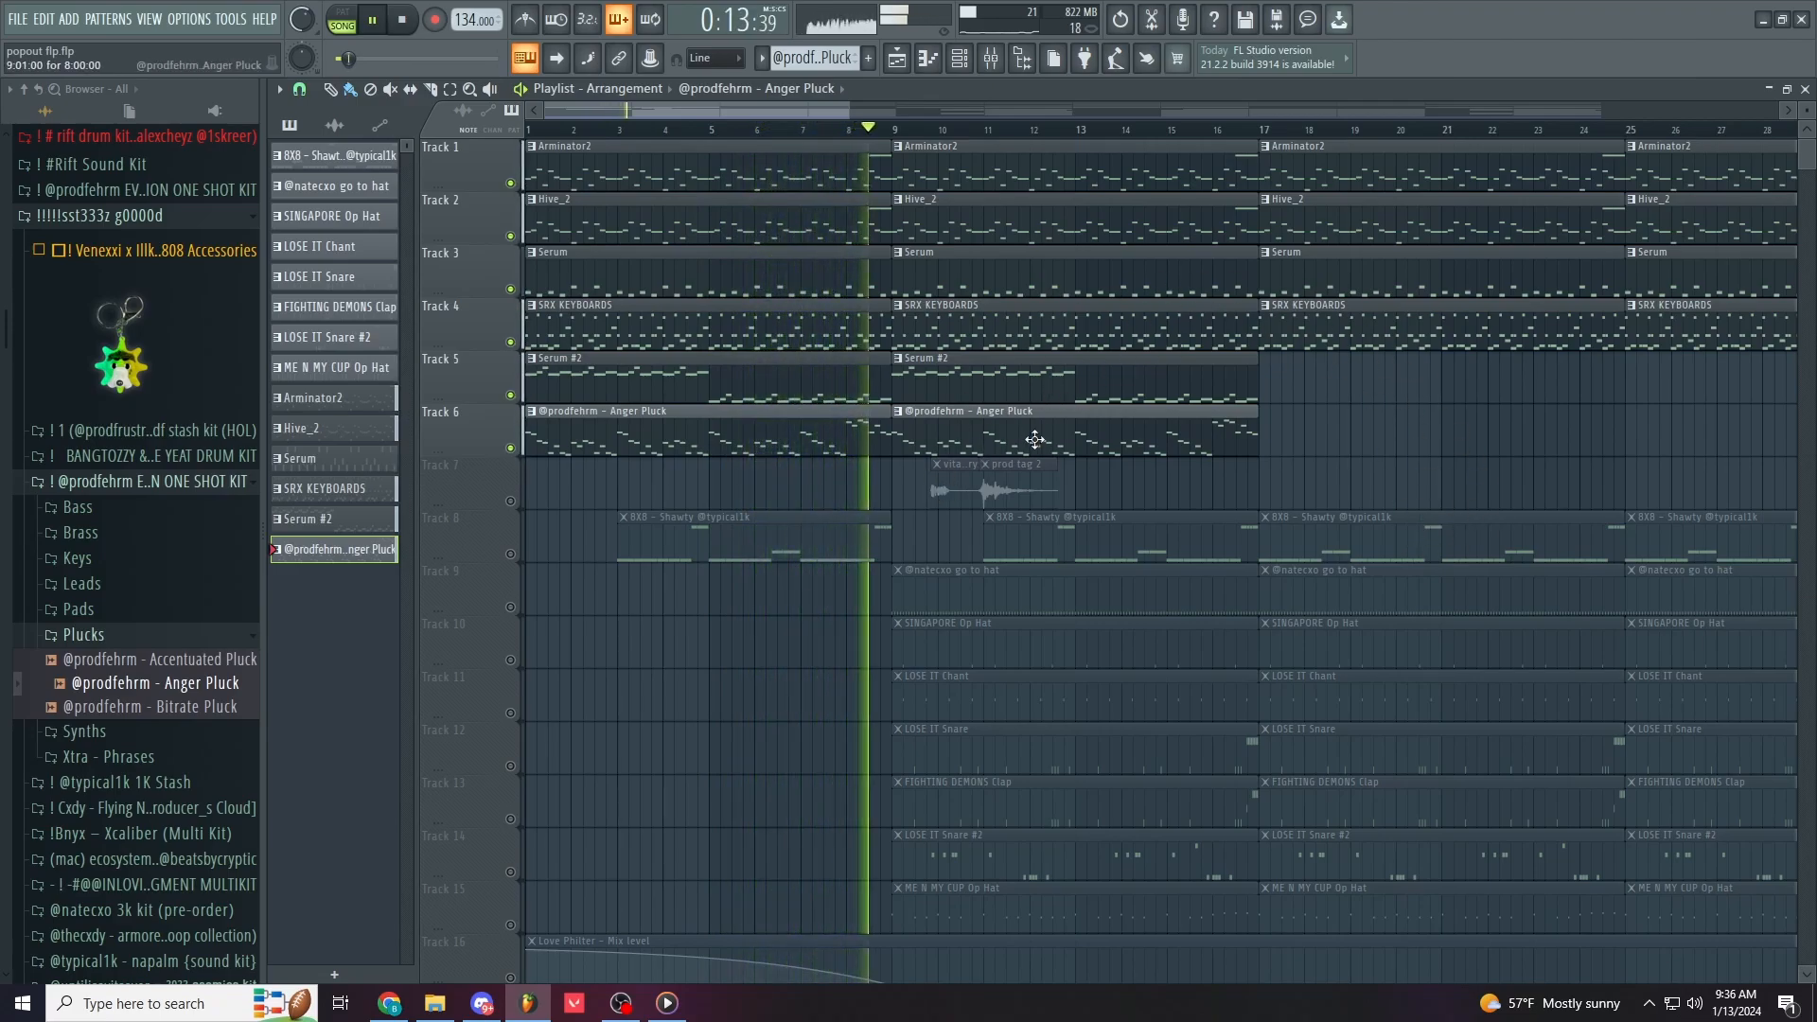
pyautogui.press('space')
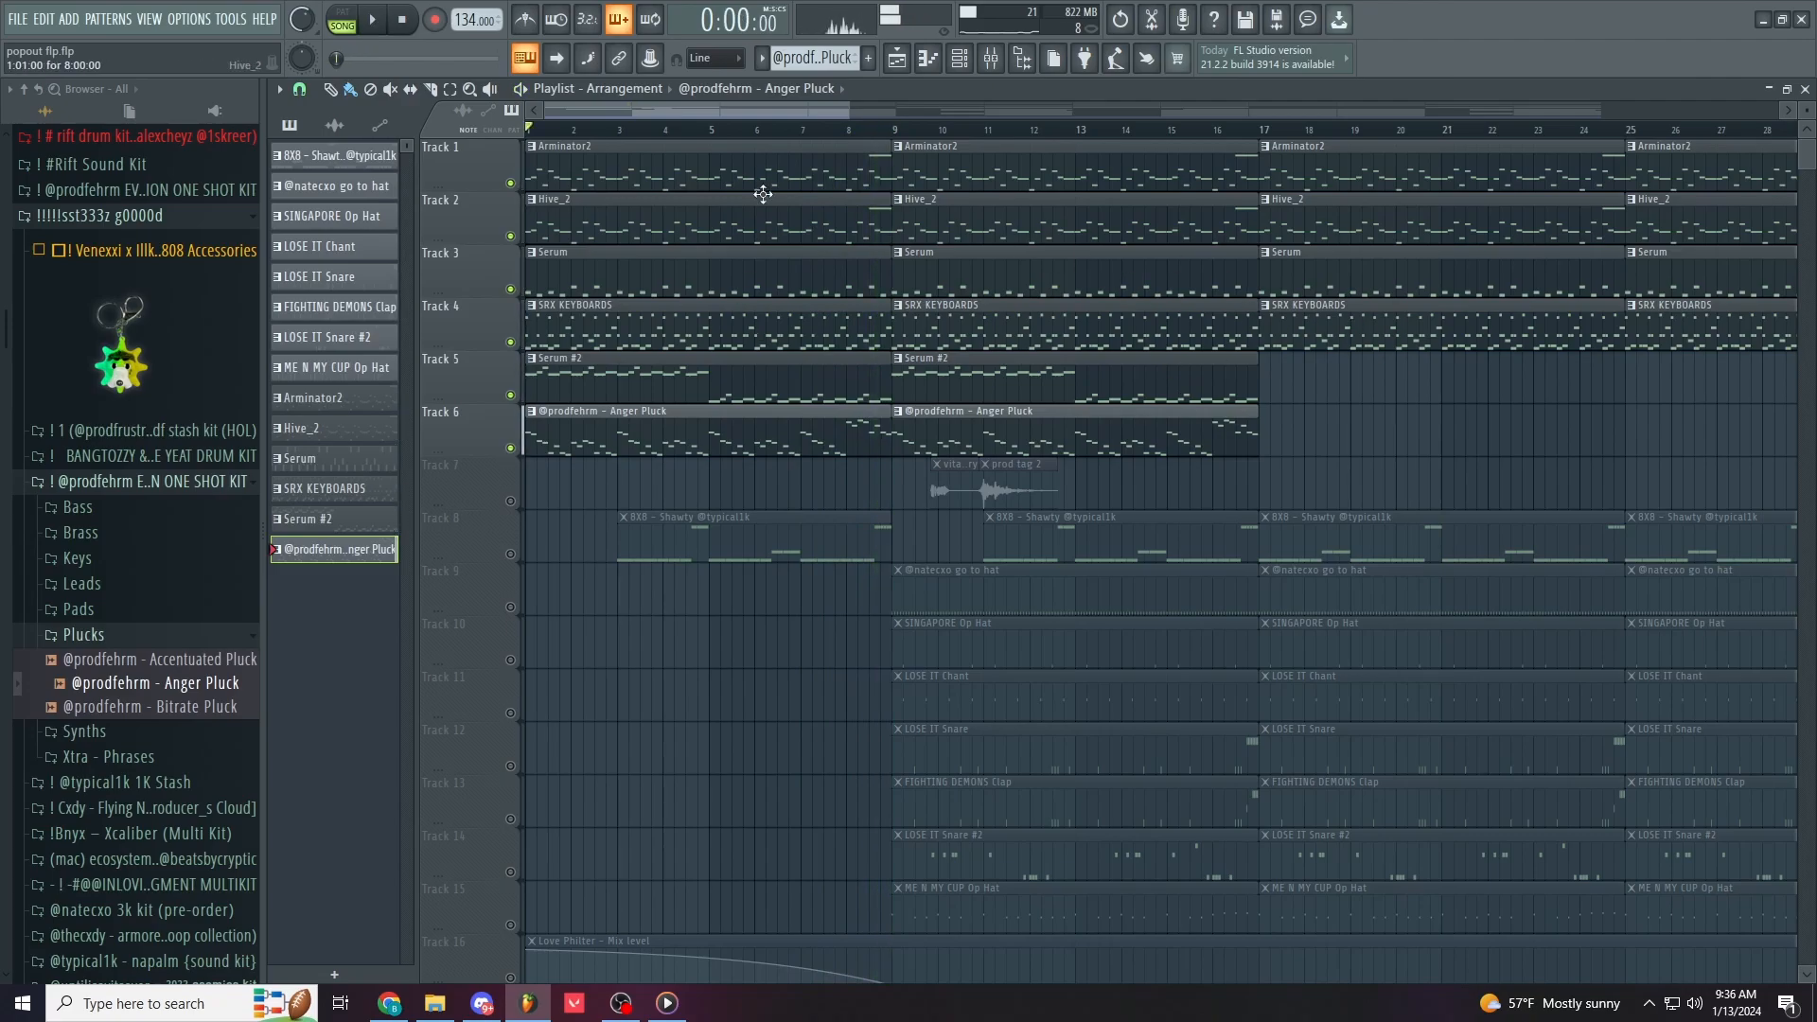
pyautogui.scroll(-6, 796, 422)
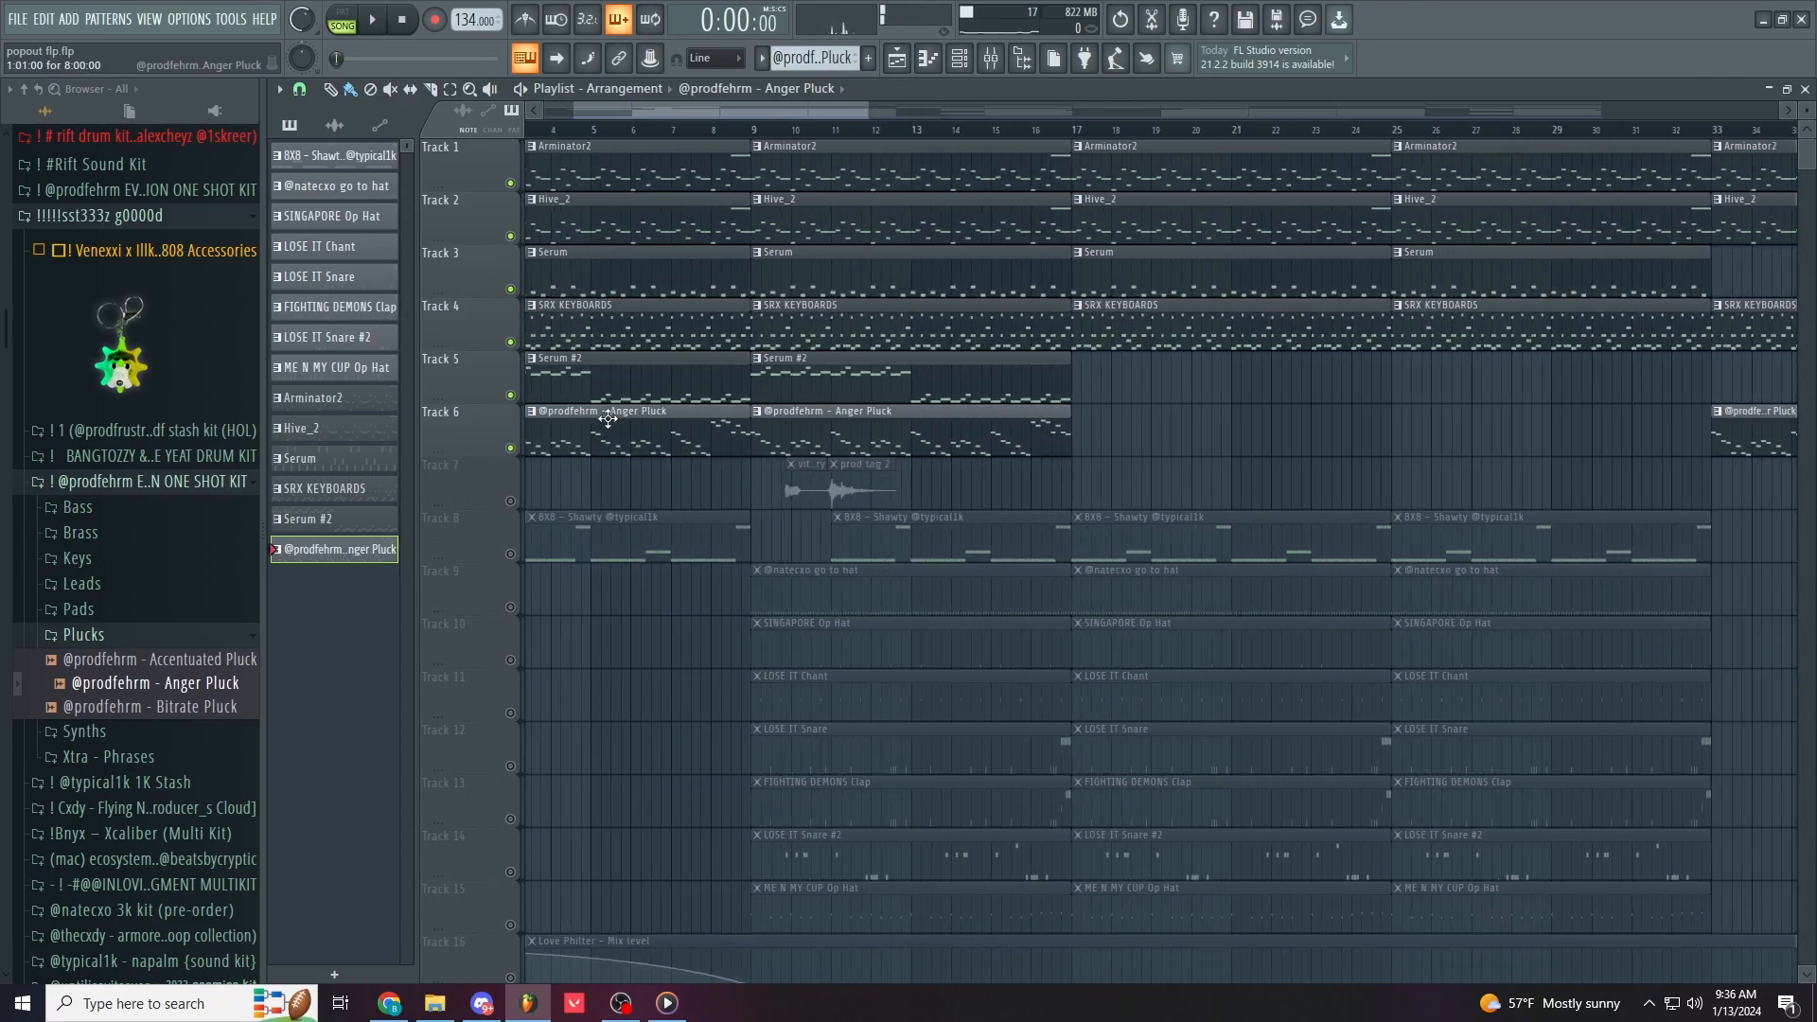
pyautogui.scroll(-2, 1318, 405)
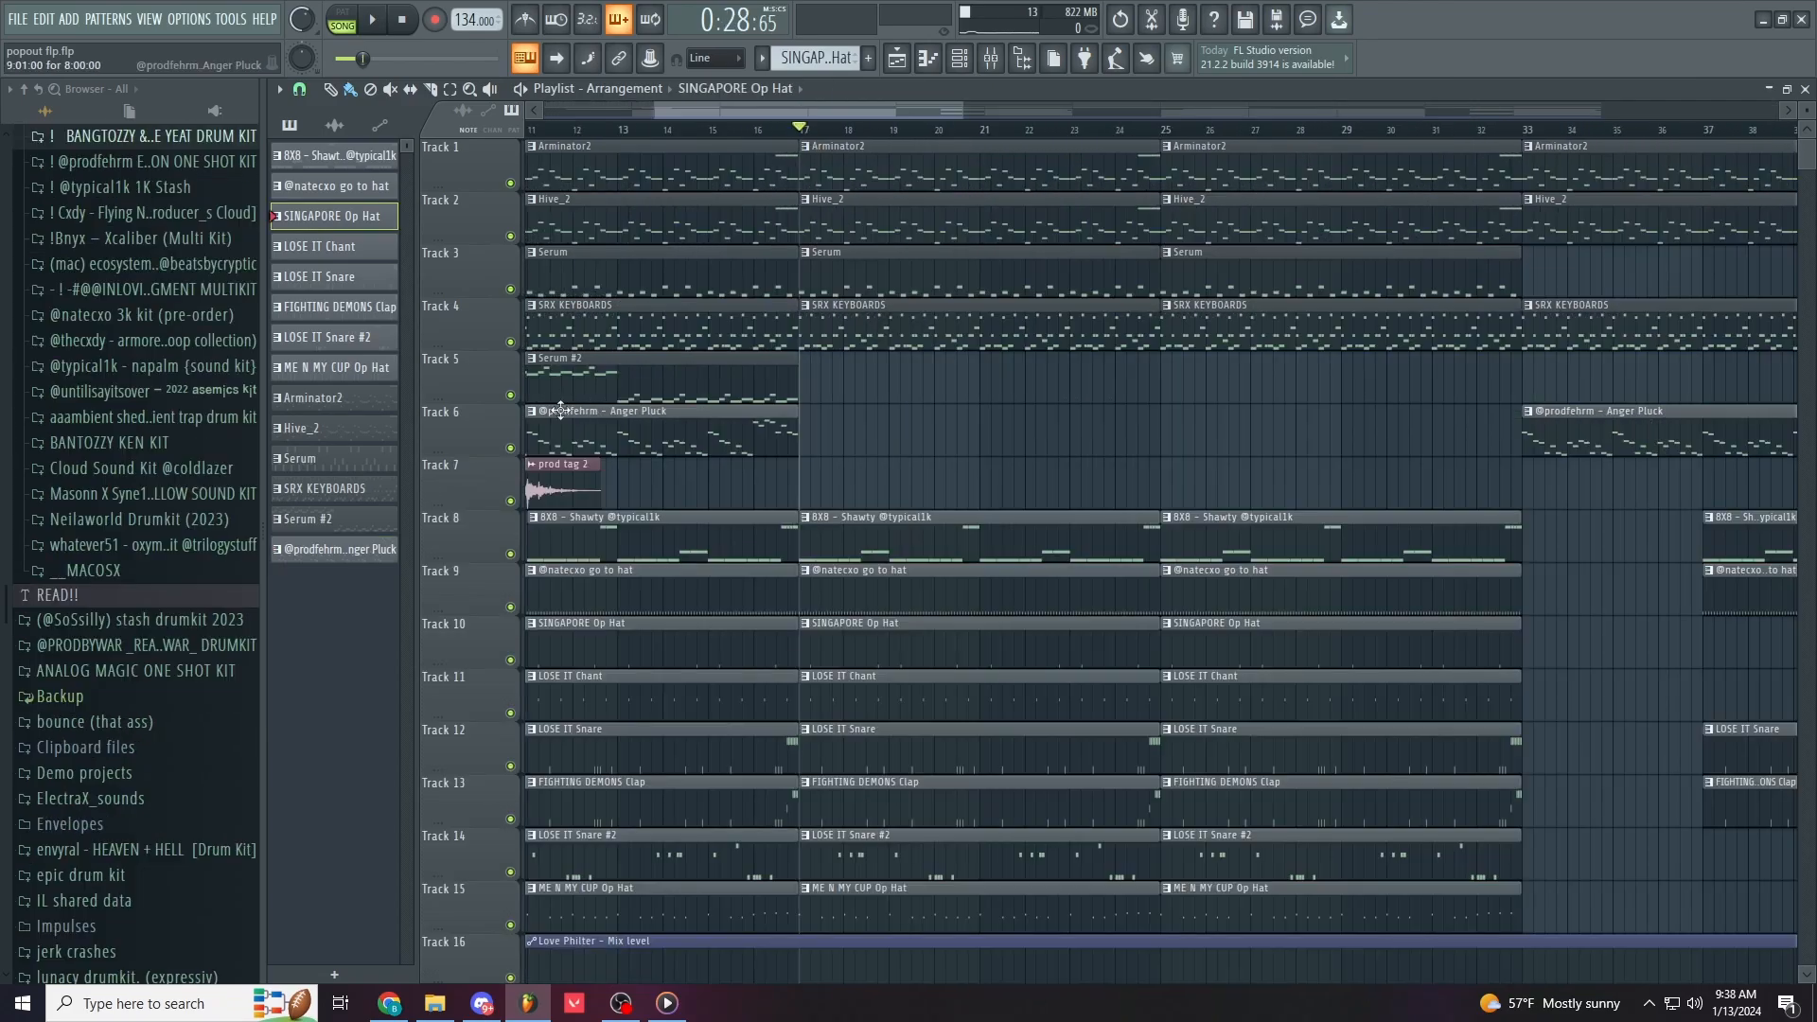
# Step: Mute melody tracks 1 to 6 in the playlist, leaving the drum and 808 tracks on
pyautogui.click(512, 448)
pyautogui.click(511, 395)
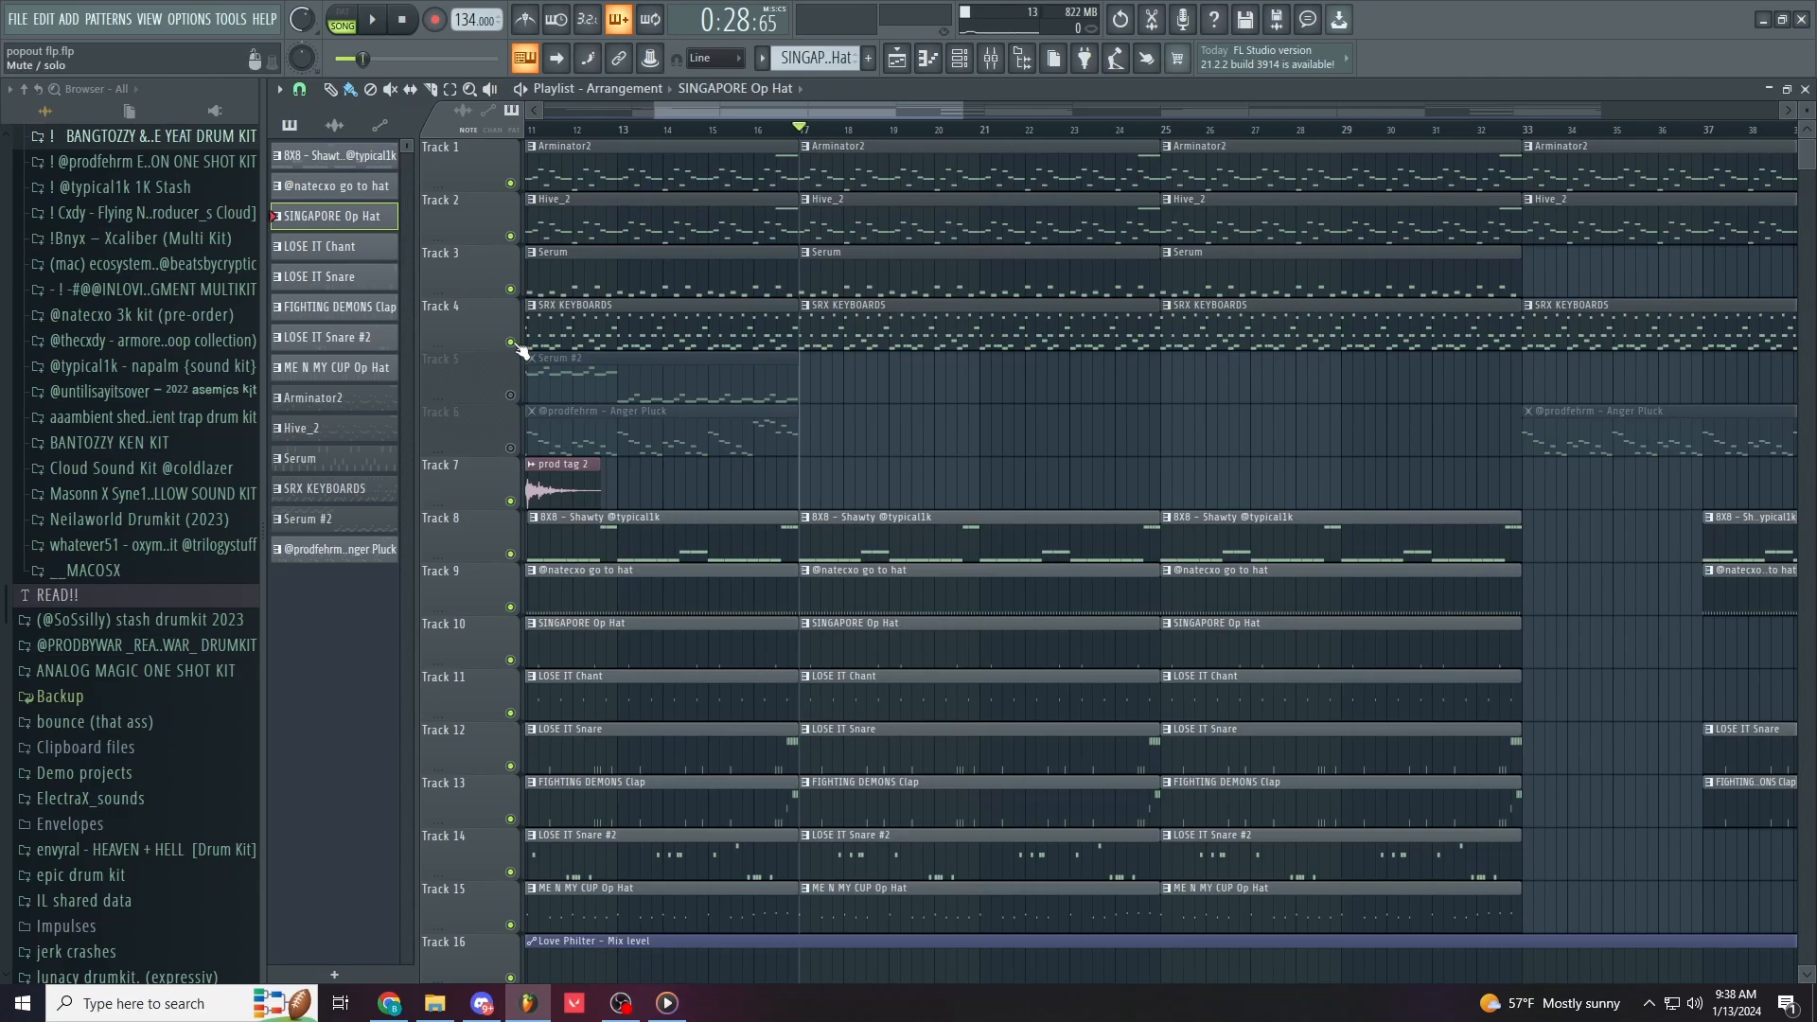
pyautogui.click(511, 342)
pyautogui.click(511, 289)
pyautogui.click(512, 236)
pyautogui.click(511, 183)
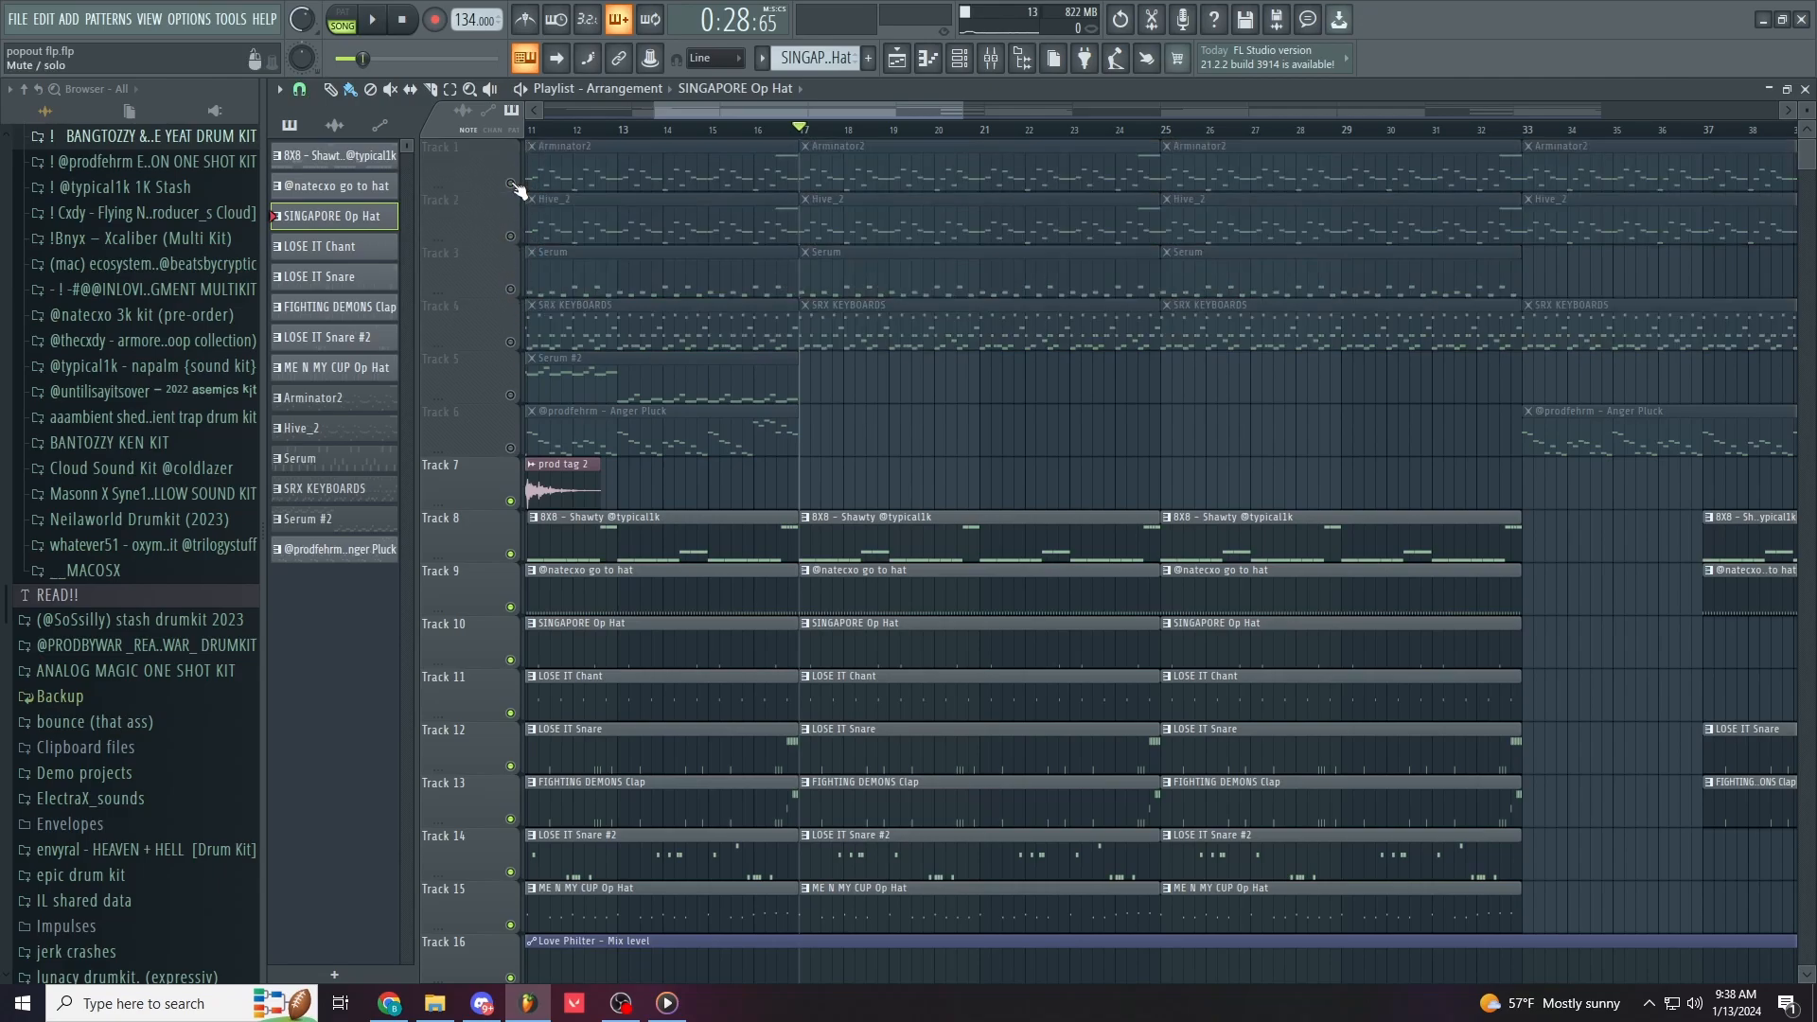
# Step: Show the "go to hat" pattern's notes in the piano roll and play it in pattern mode
pyautogui.scroll(-2, 983, 495)
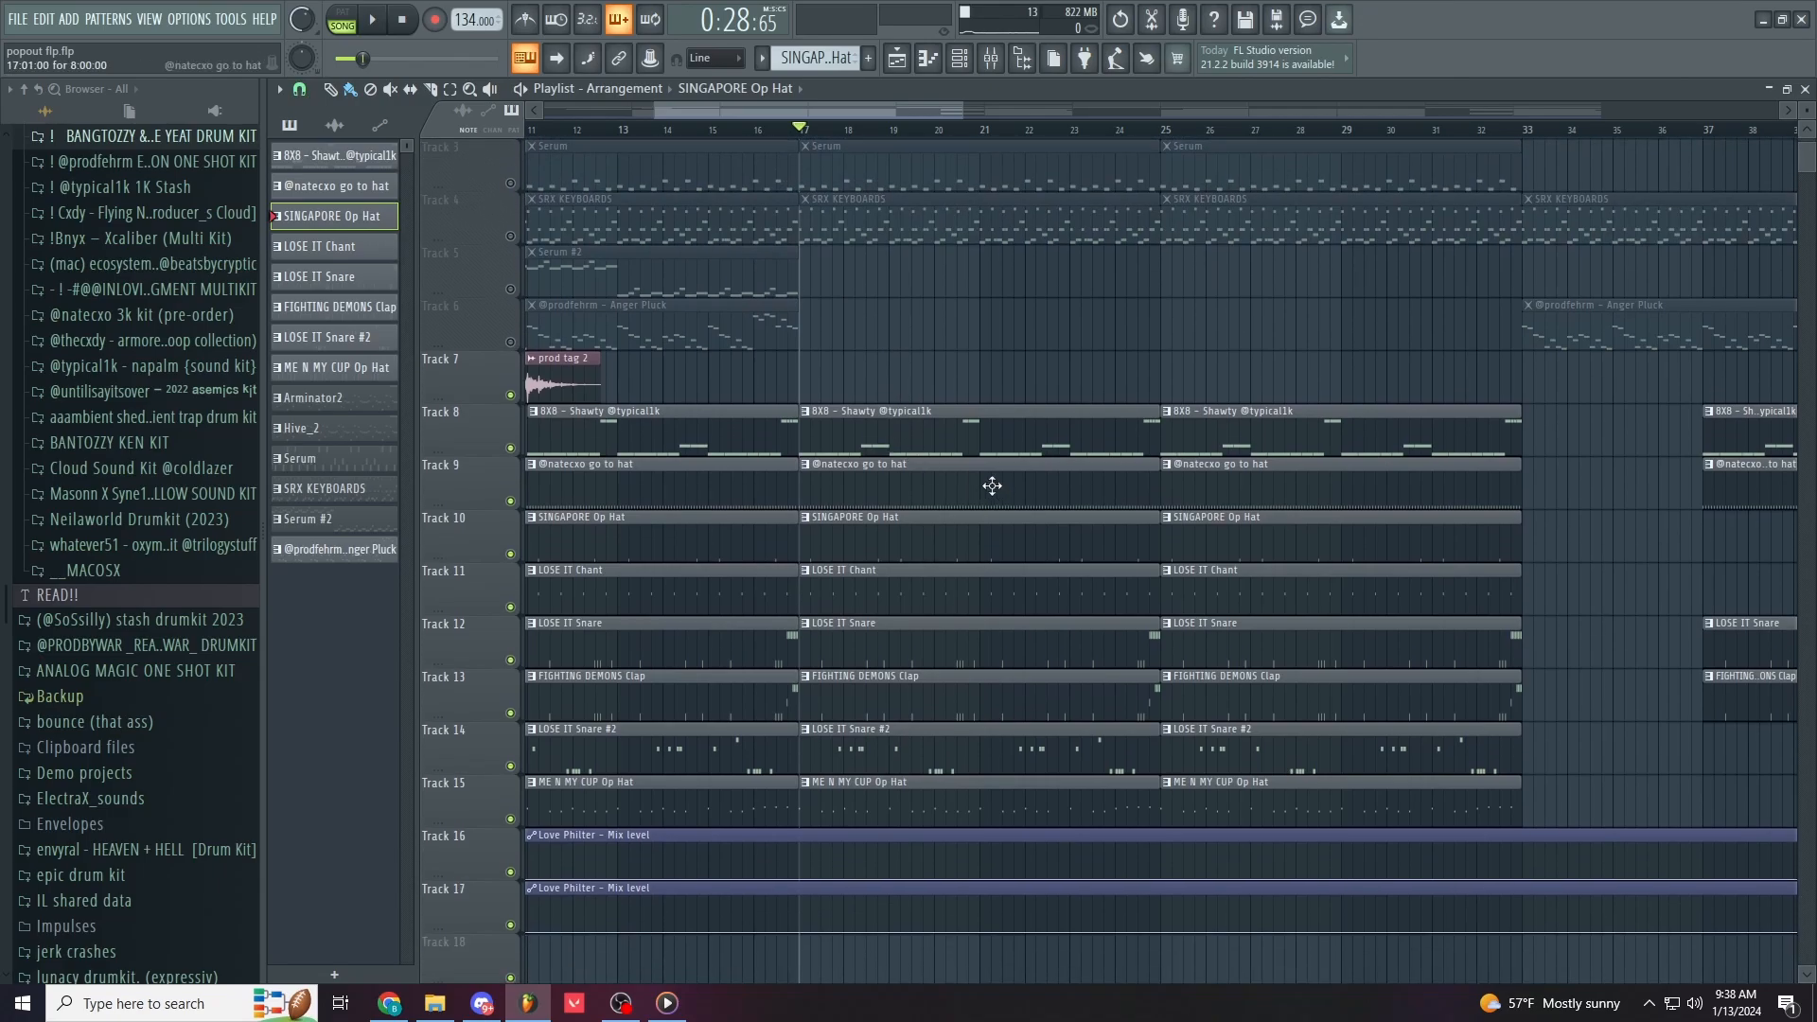
pyautogui.scroll(3, 1064, 727)
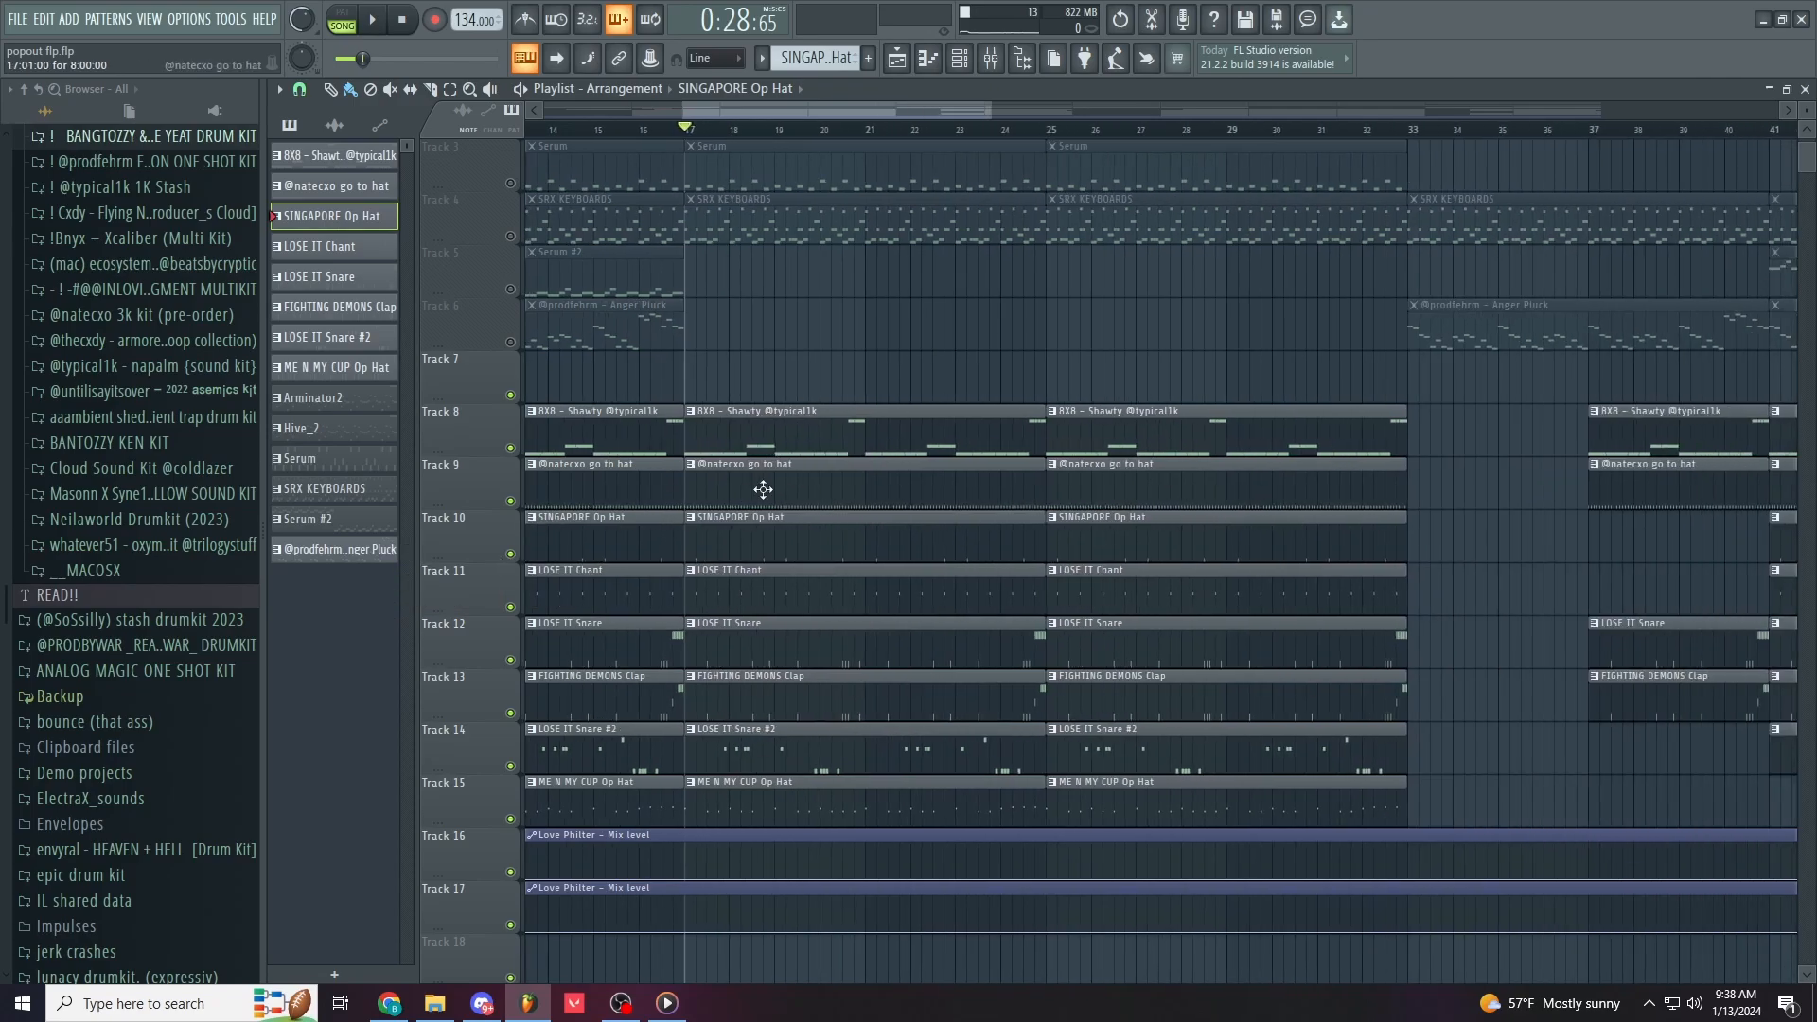
pyautogui.doubleClick(758, 486)
pyautogui.click(351, 17)
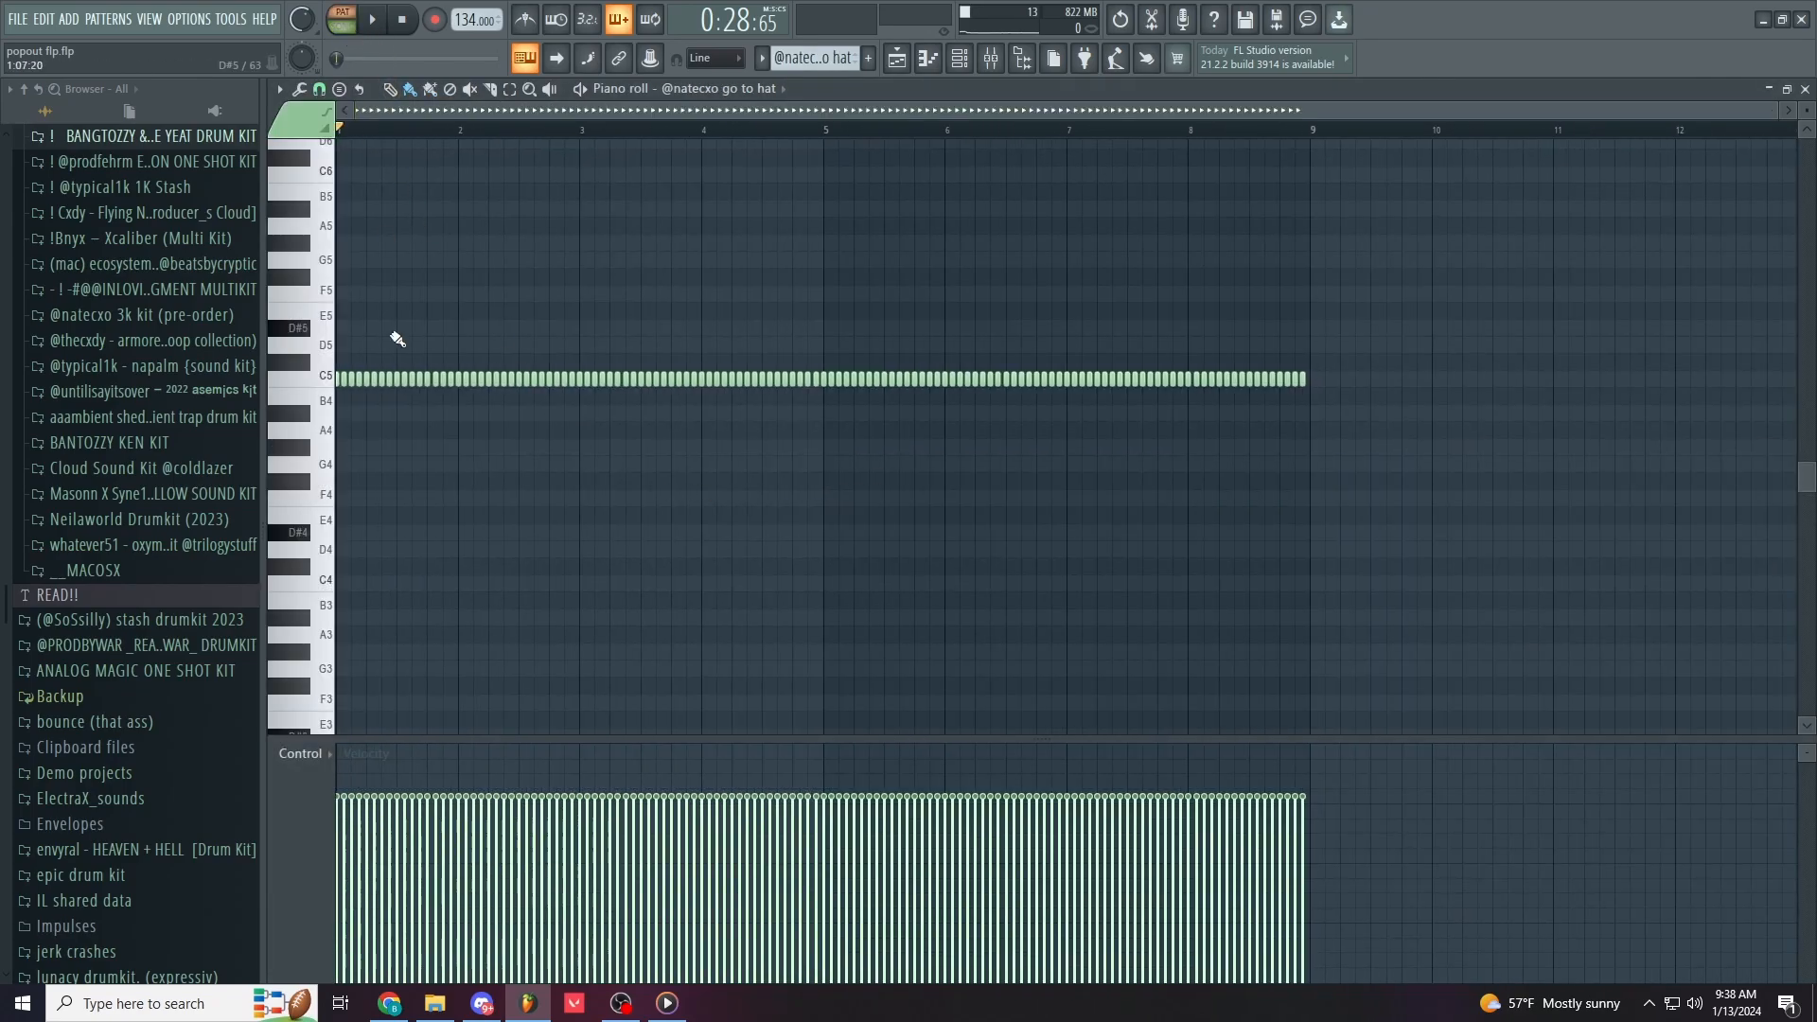
pyautogui.scroll(3, 446, 211)
pyautogui.press('space')
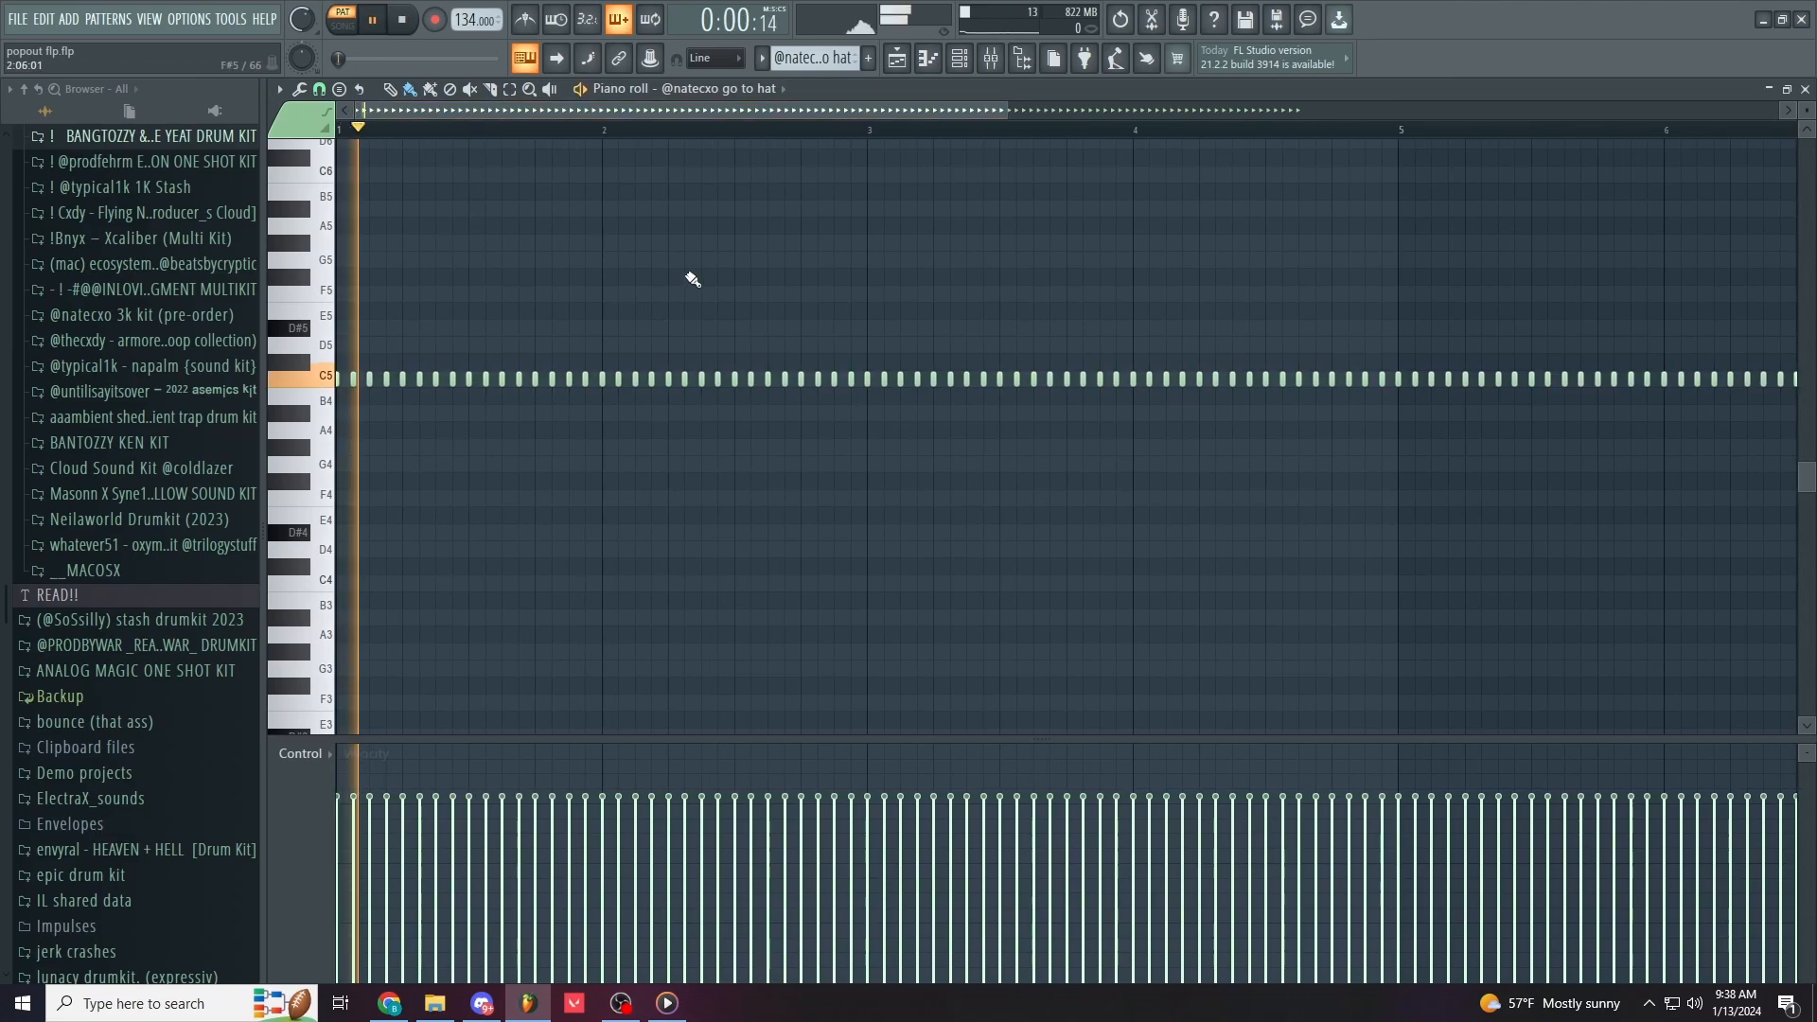
pyautogui.scroll(-3, 751, 499)
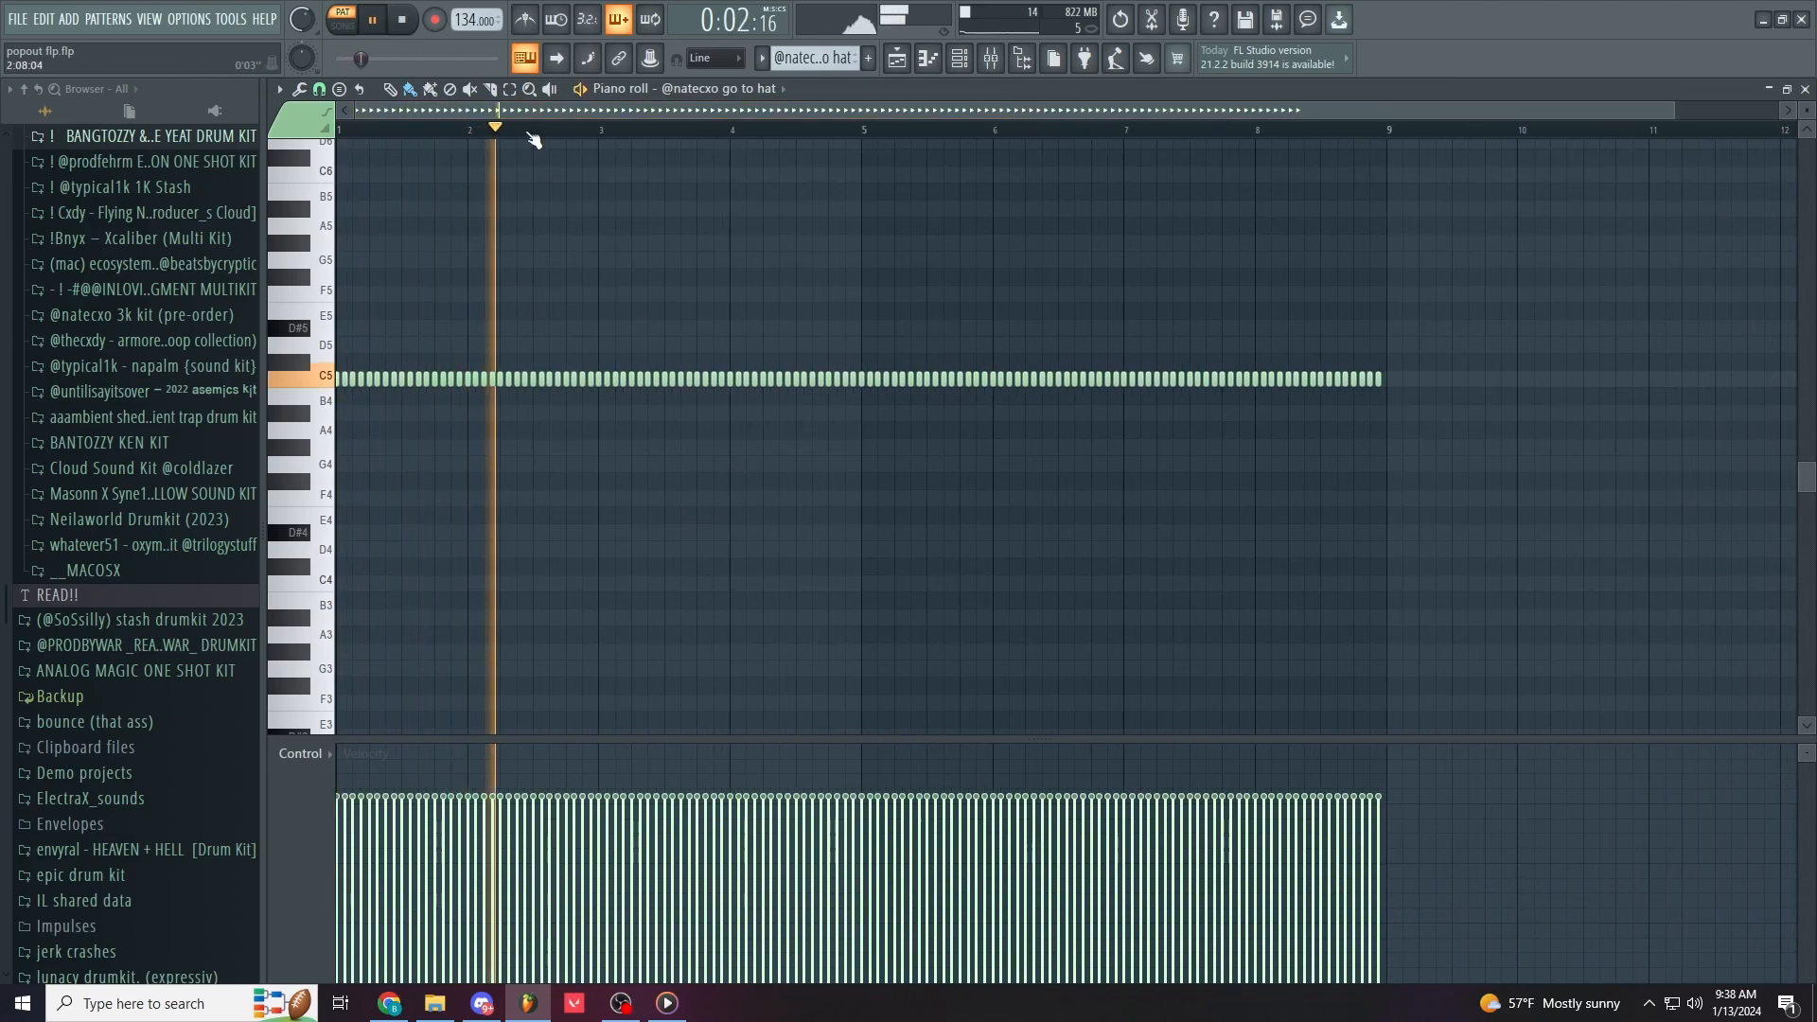
# Step: Check the playing hat pattern against the metronome, and return to the playlist with playback stopped and the metronome off
pyautogui.click(530, 26)
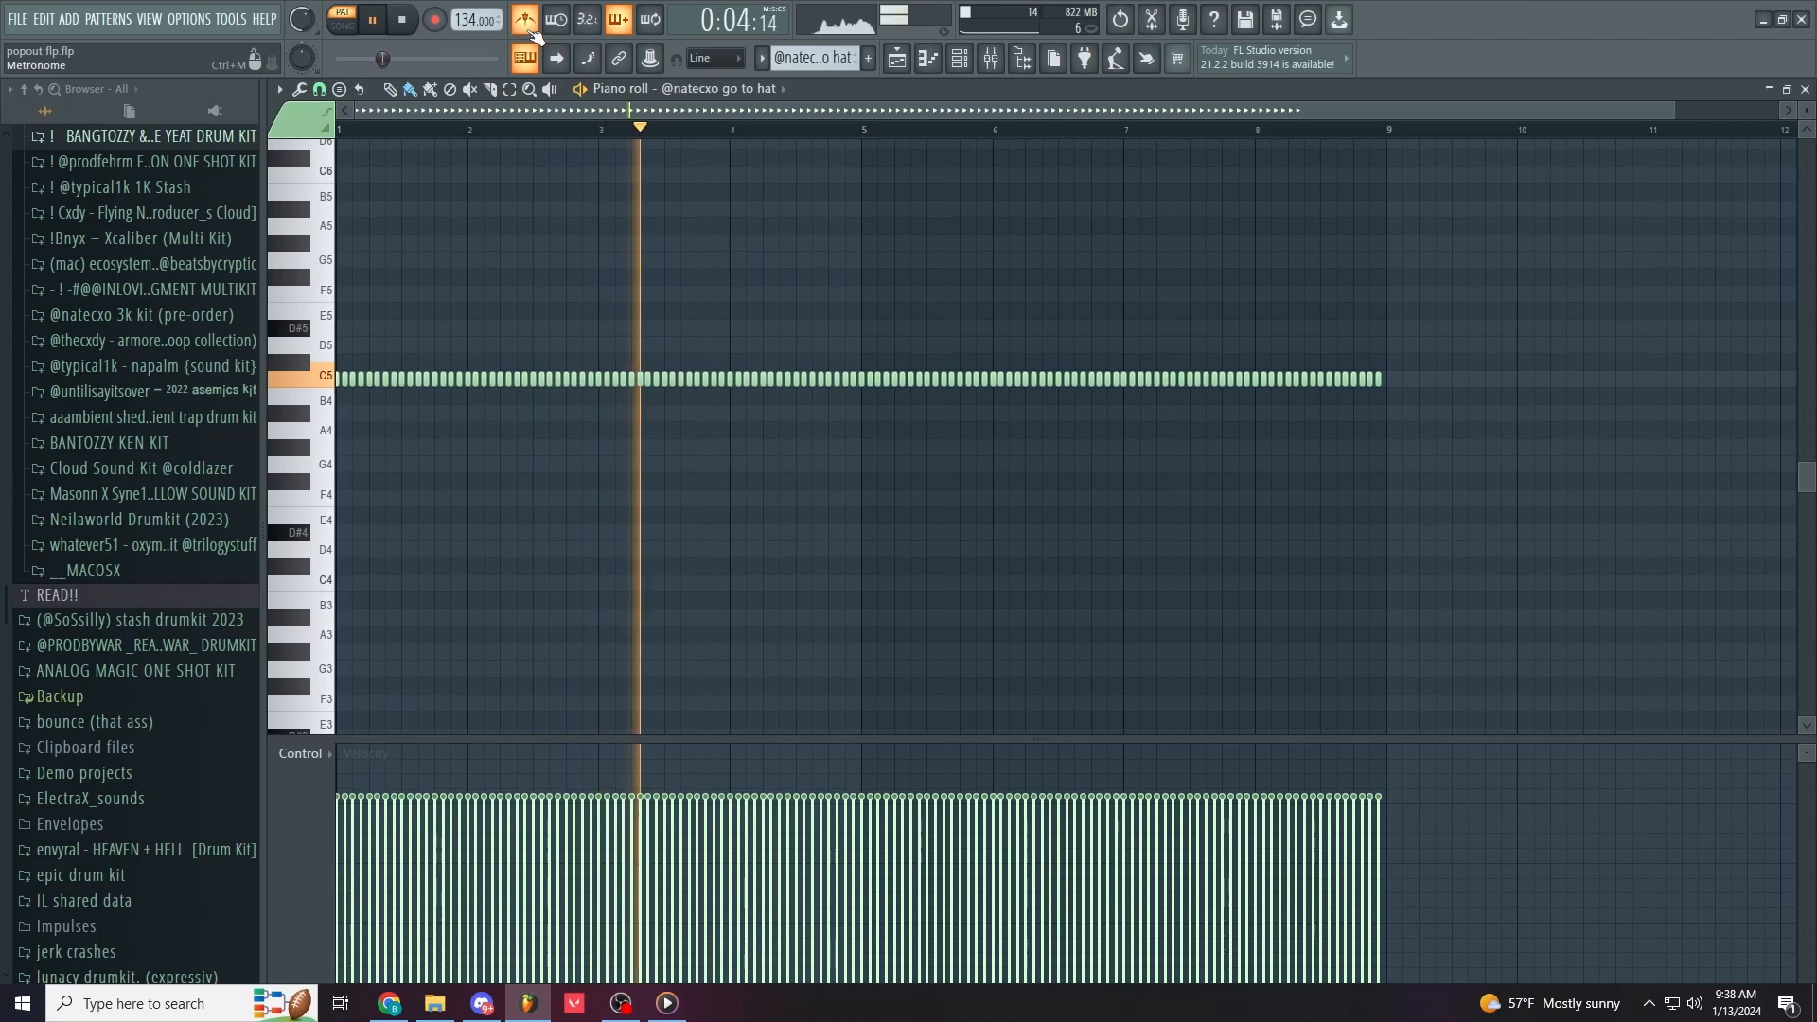
pyautogui.press('space')
pyautogui.click(530, 27)
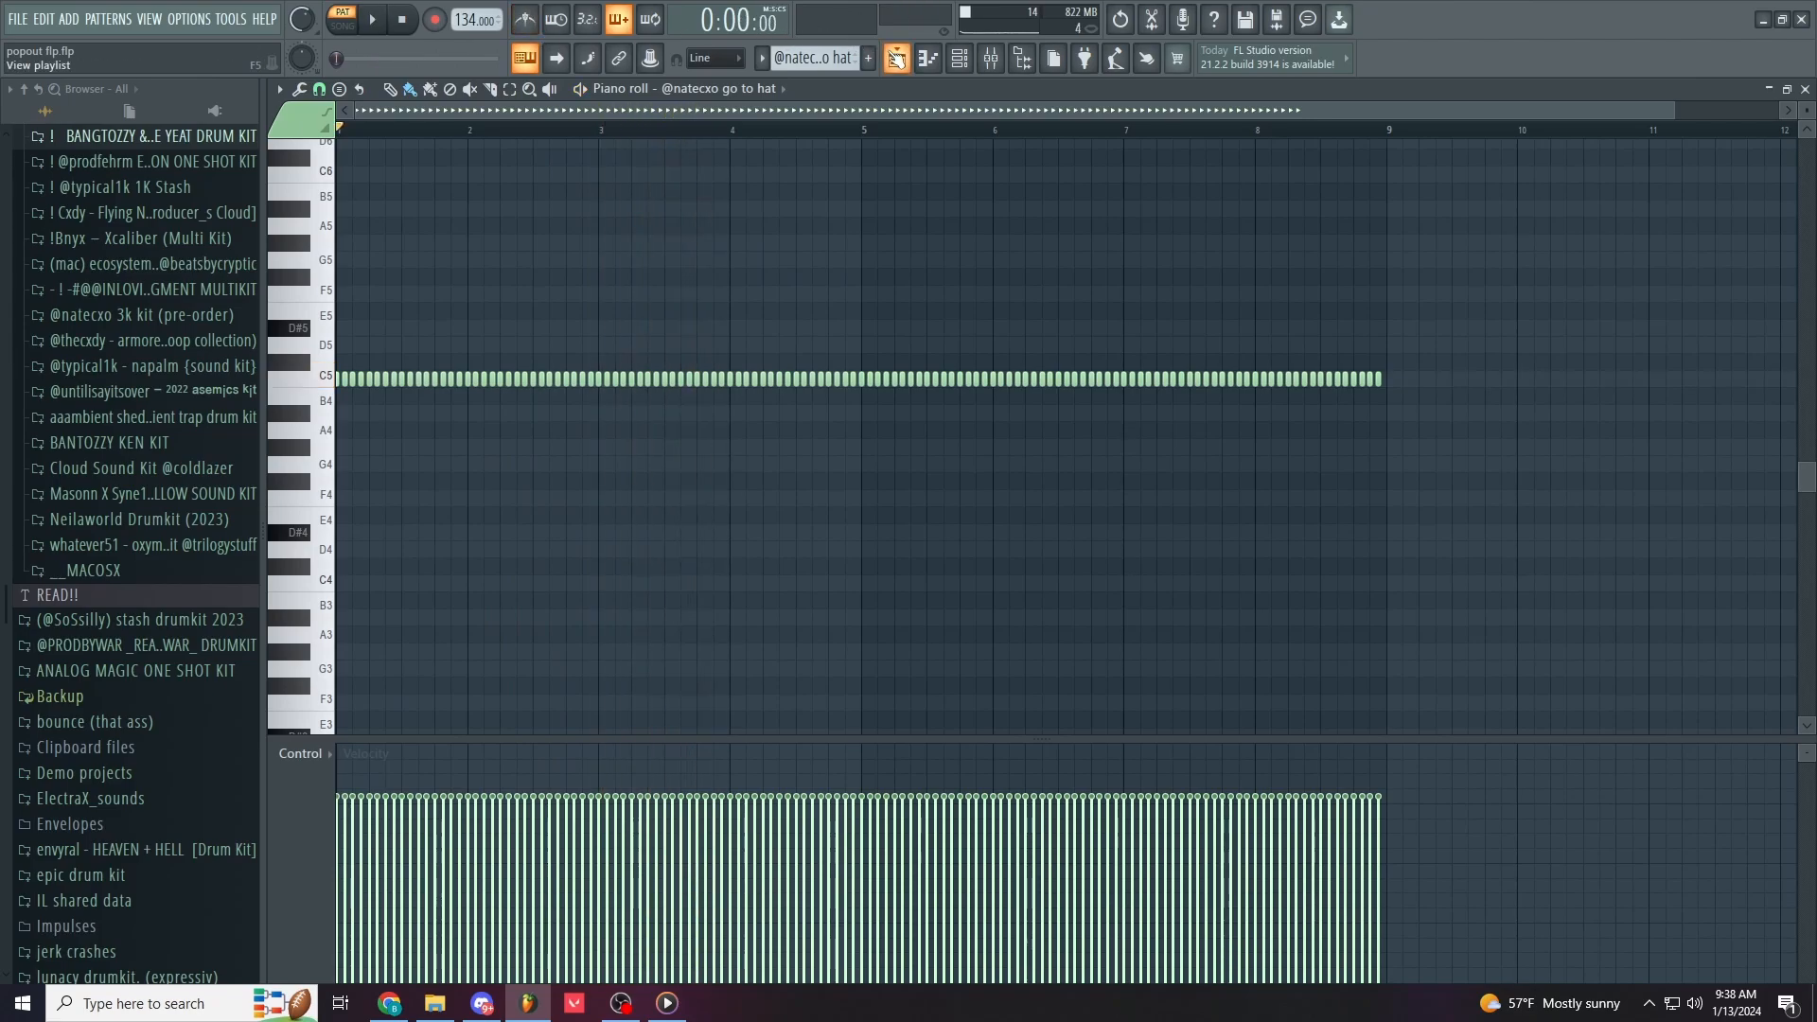
pyautogui.click(896, 59)
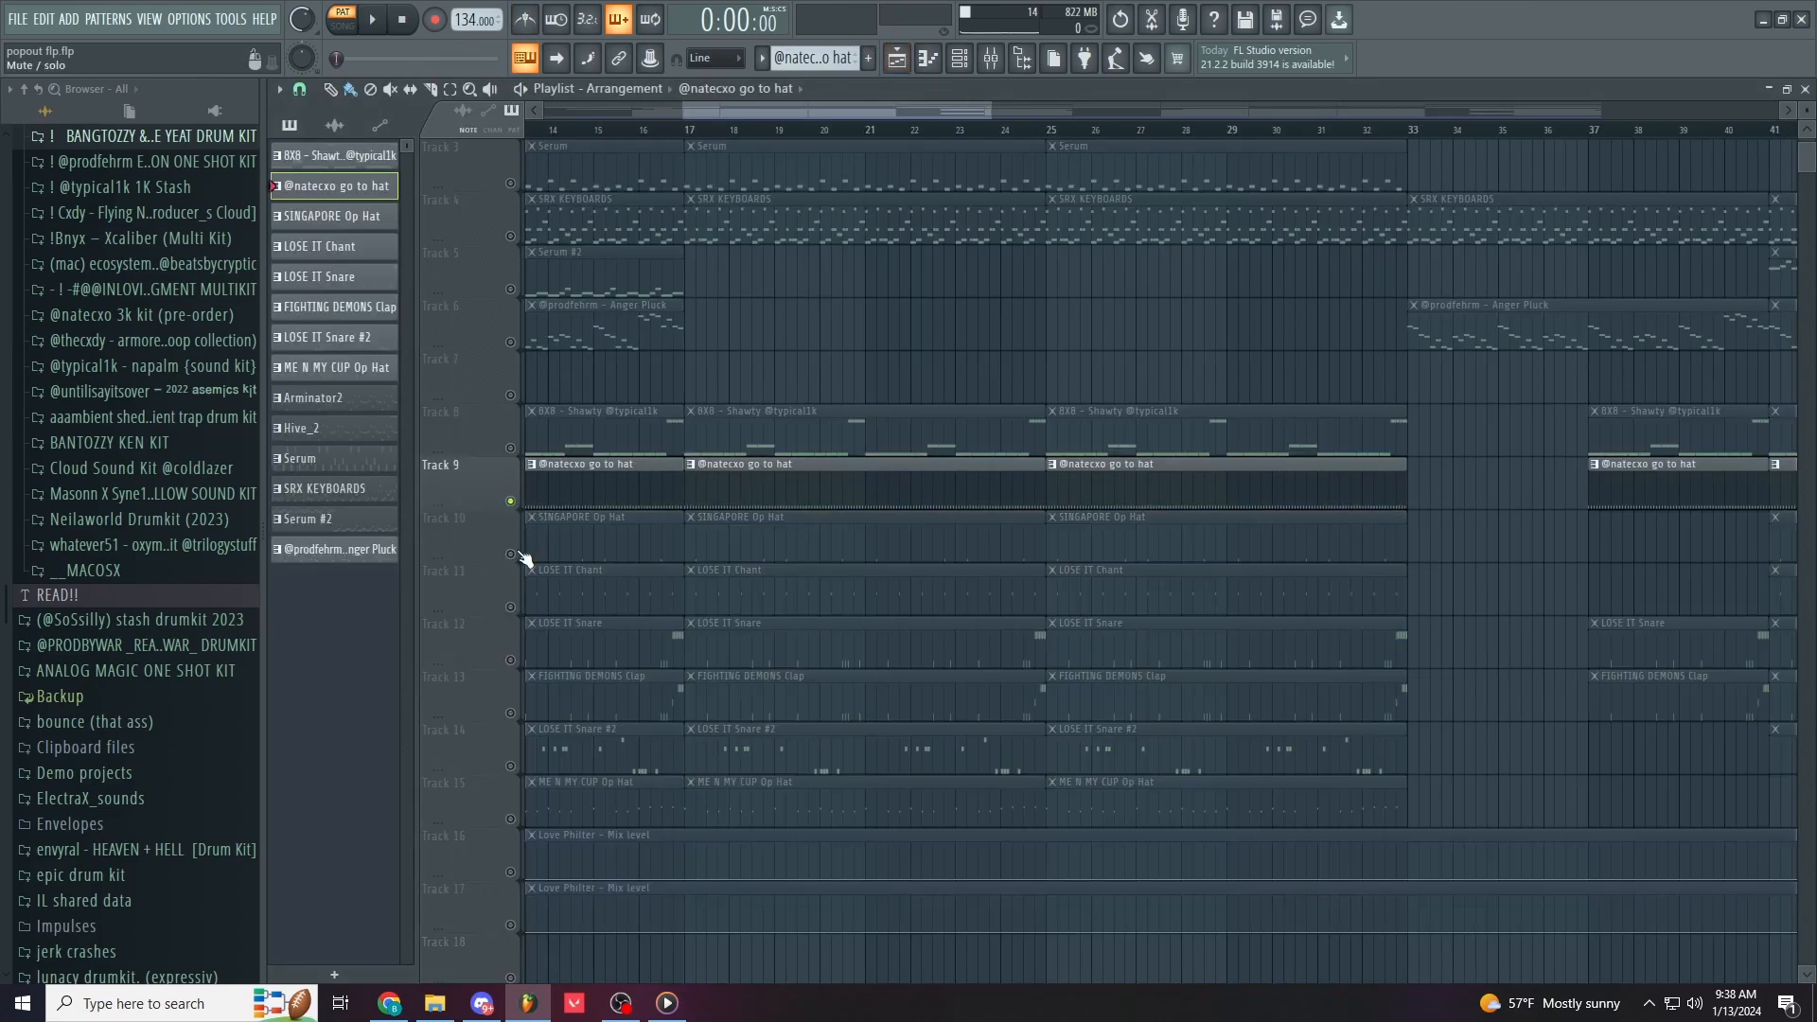
# Step: Unmute the SINGAPORE Op Hat on track 10 alongside the "go to hat" track
pyautogui.rightClick(516, 554)
pyautogui.scroll(2, 536, 548)
pyautogui.click(514, 501)
pyautogui.scroll(-2, 529, 509)
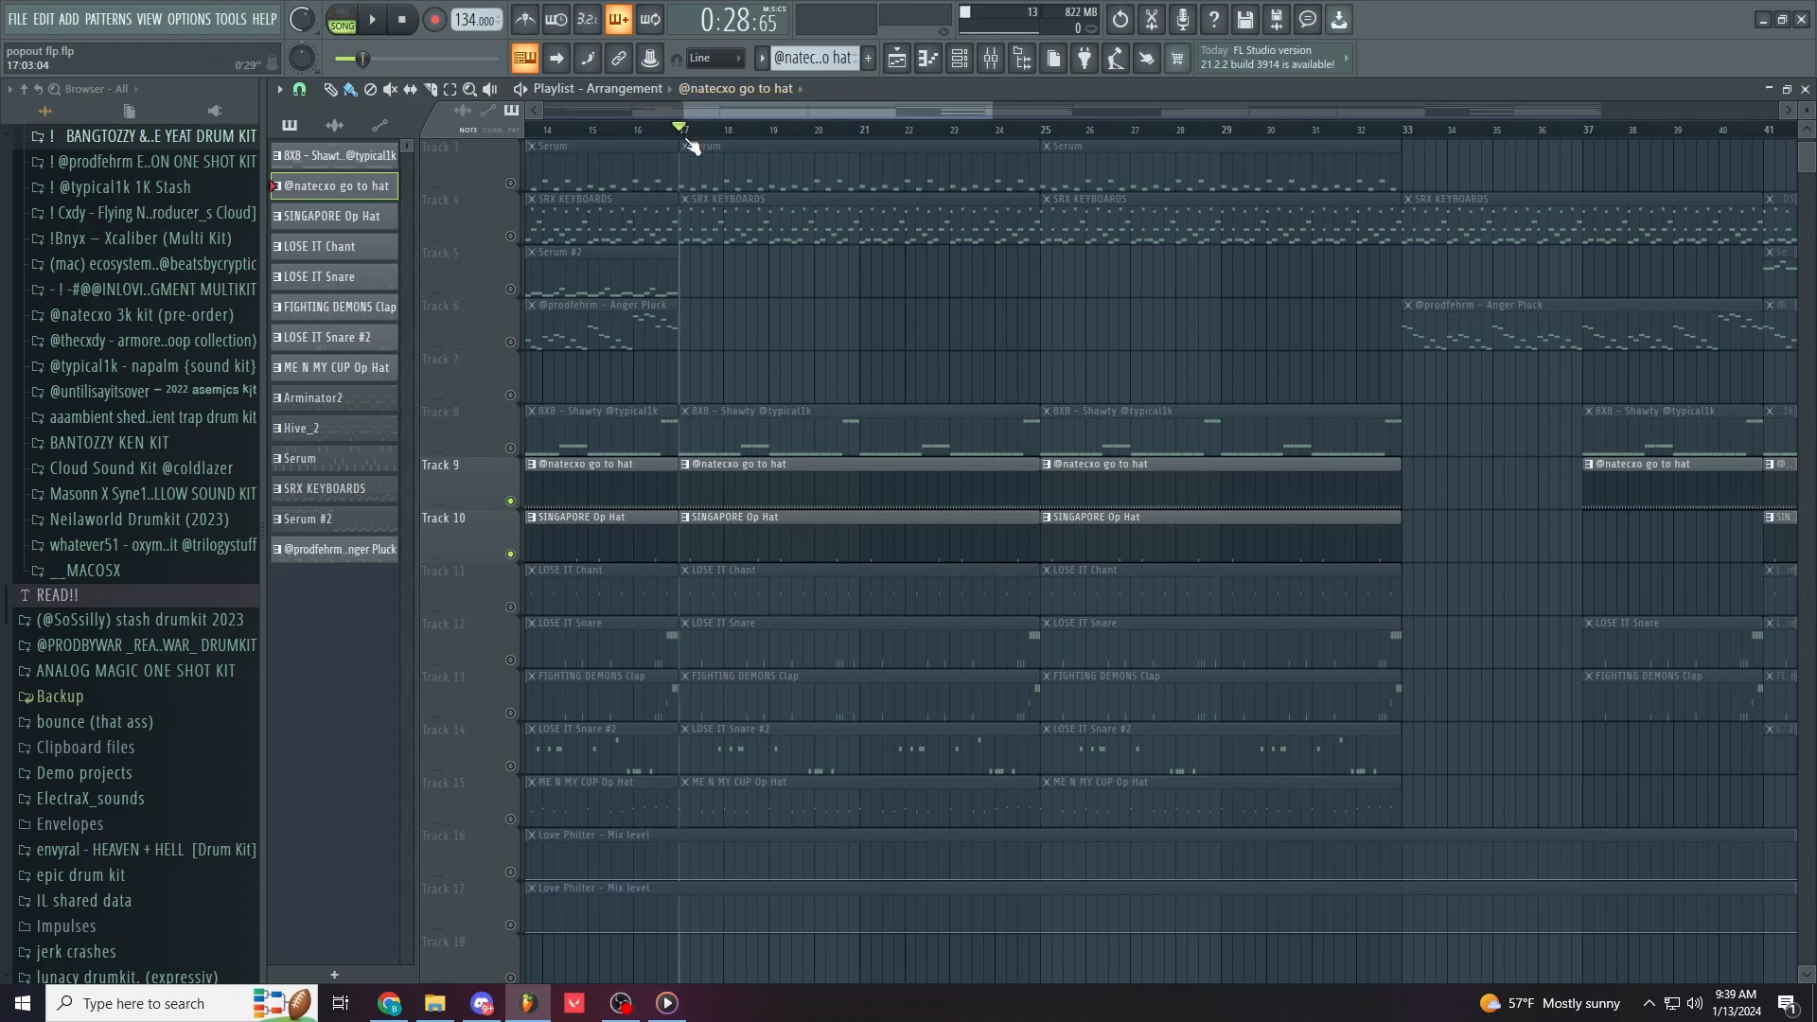
# Step: Play the two hat tracks together from bar 17 in song mode, and stop playback
pyautogui.scroll(6, 858, 561)
pyautogui.press('space')
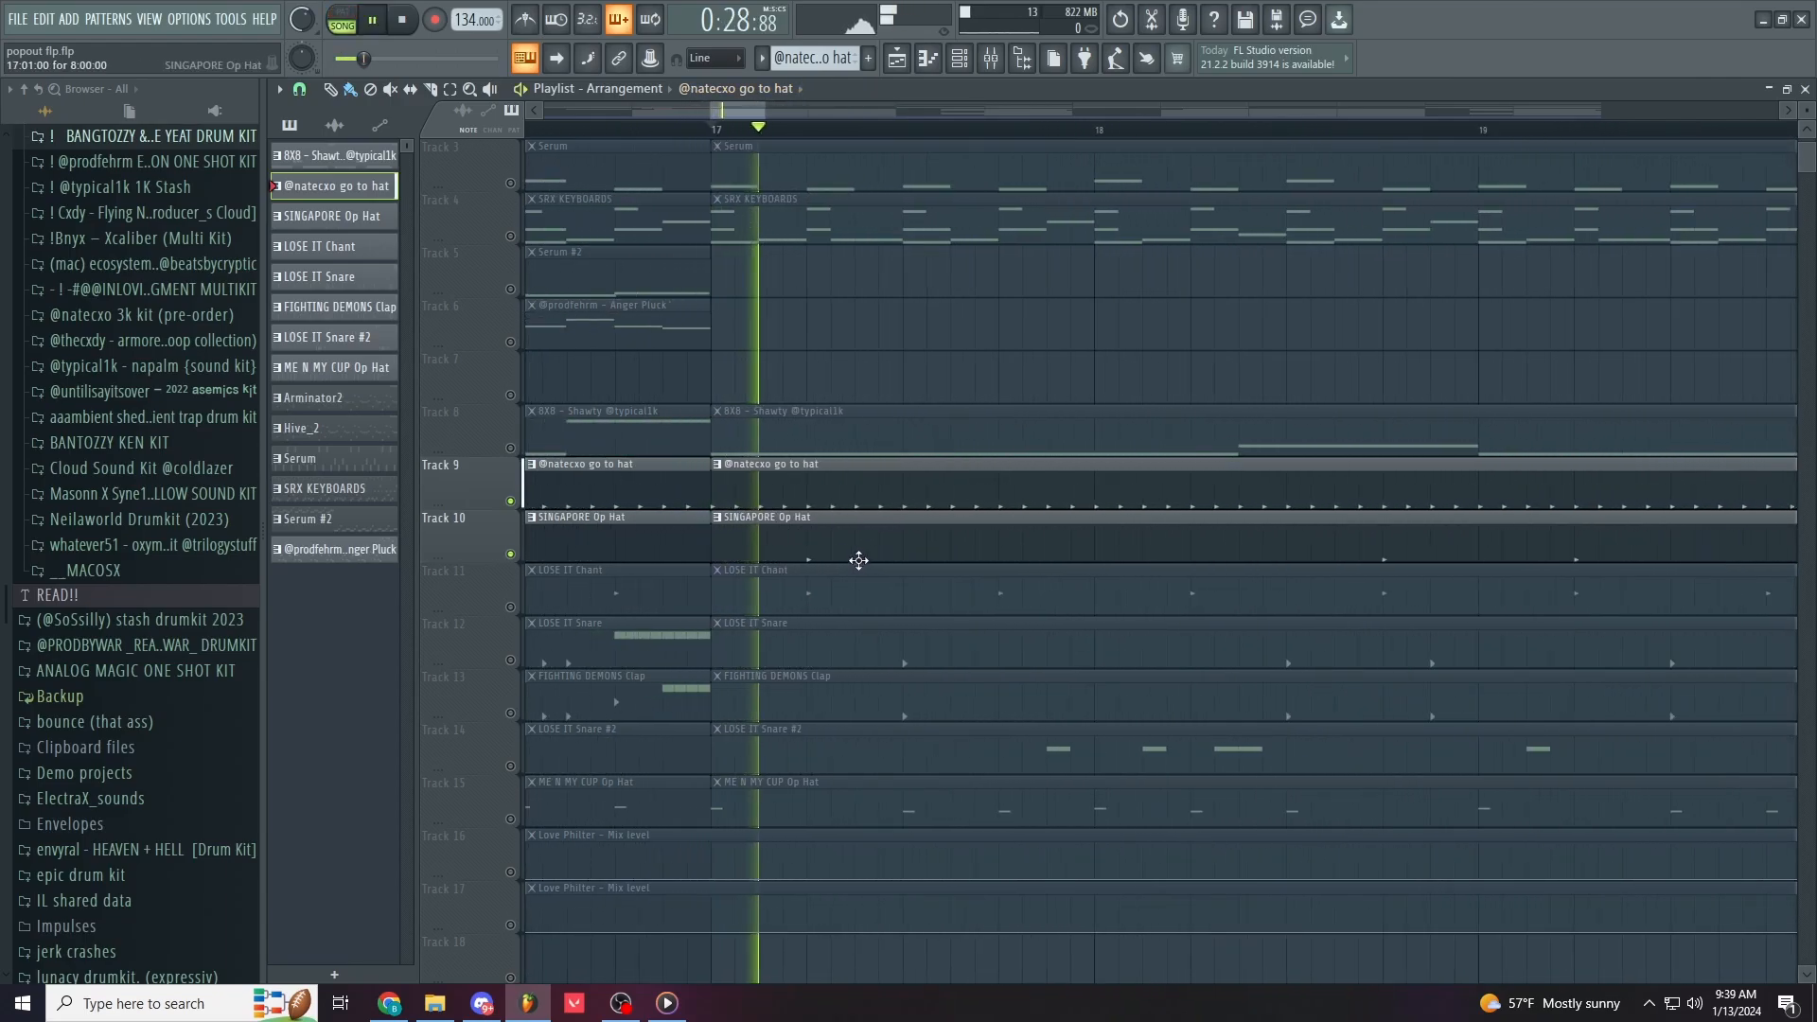
pyautogui.scroll(-6, 1103, 662)
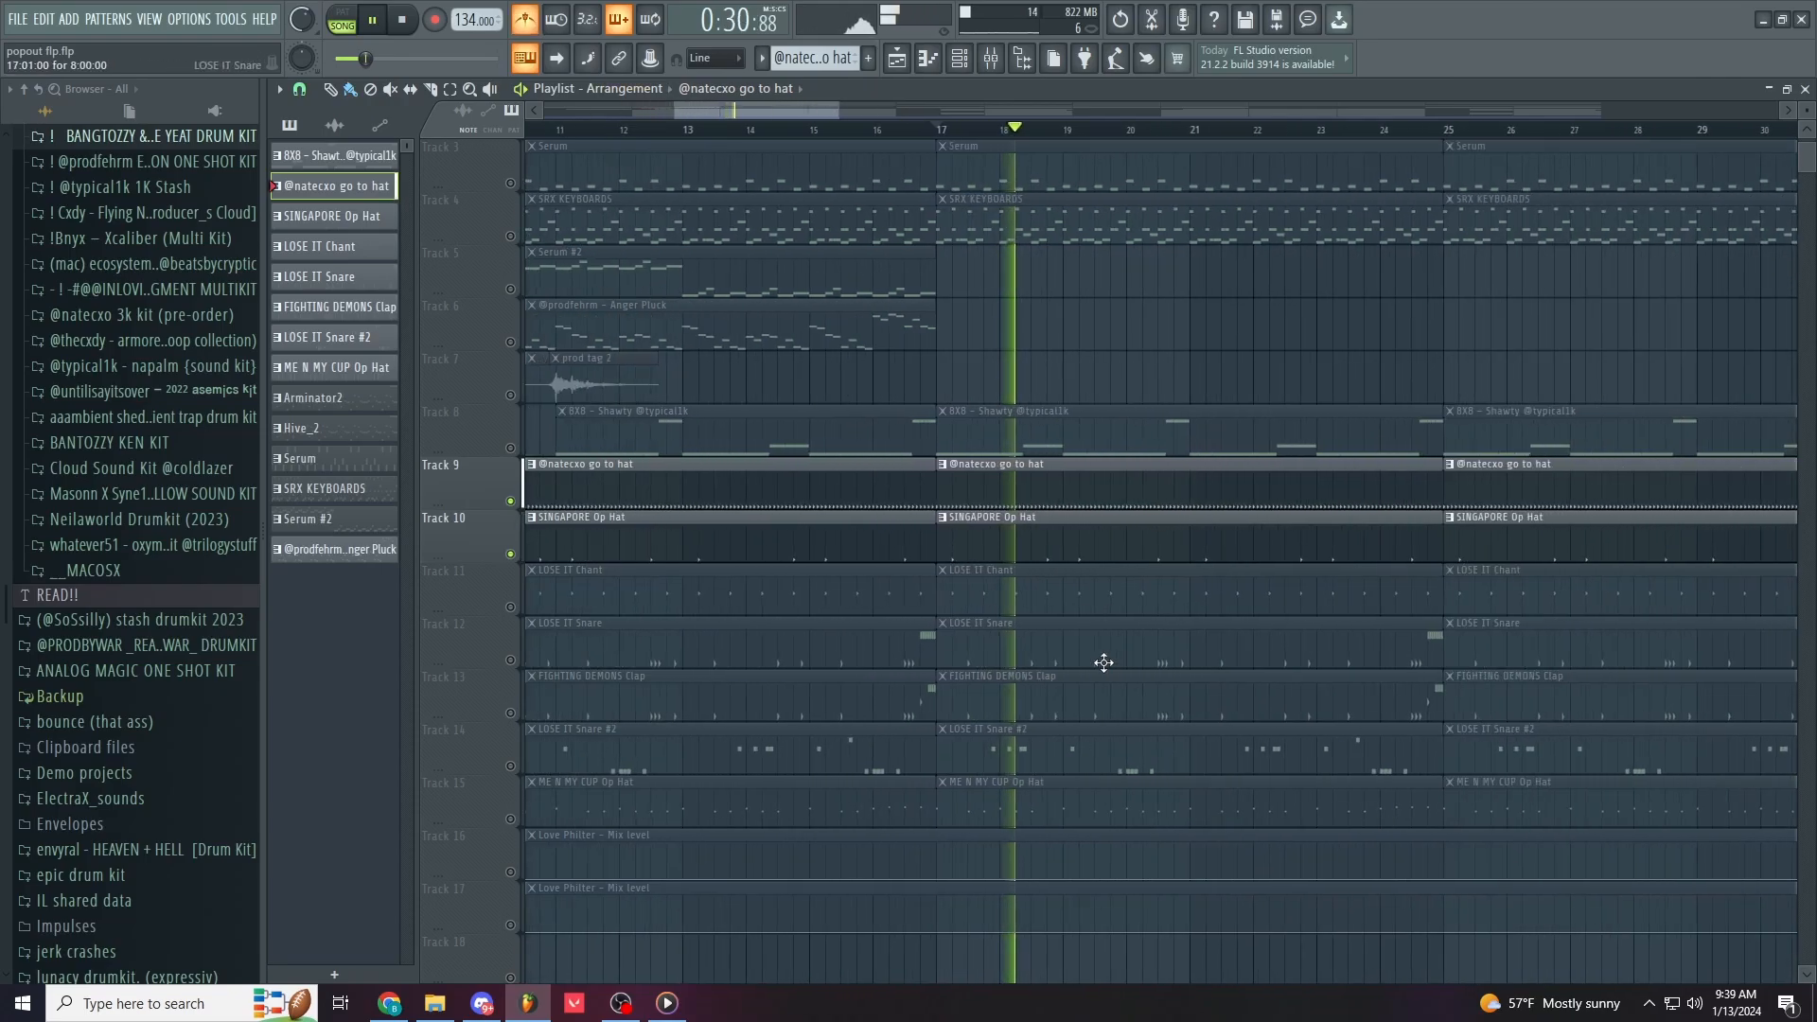
pyautogui.scroll(2, 1101, 661)
pyautogui.scroll(-5, 1188, 644)
pyautogui.scroll(3, 1234, 646)
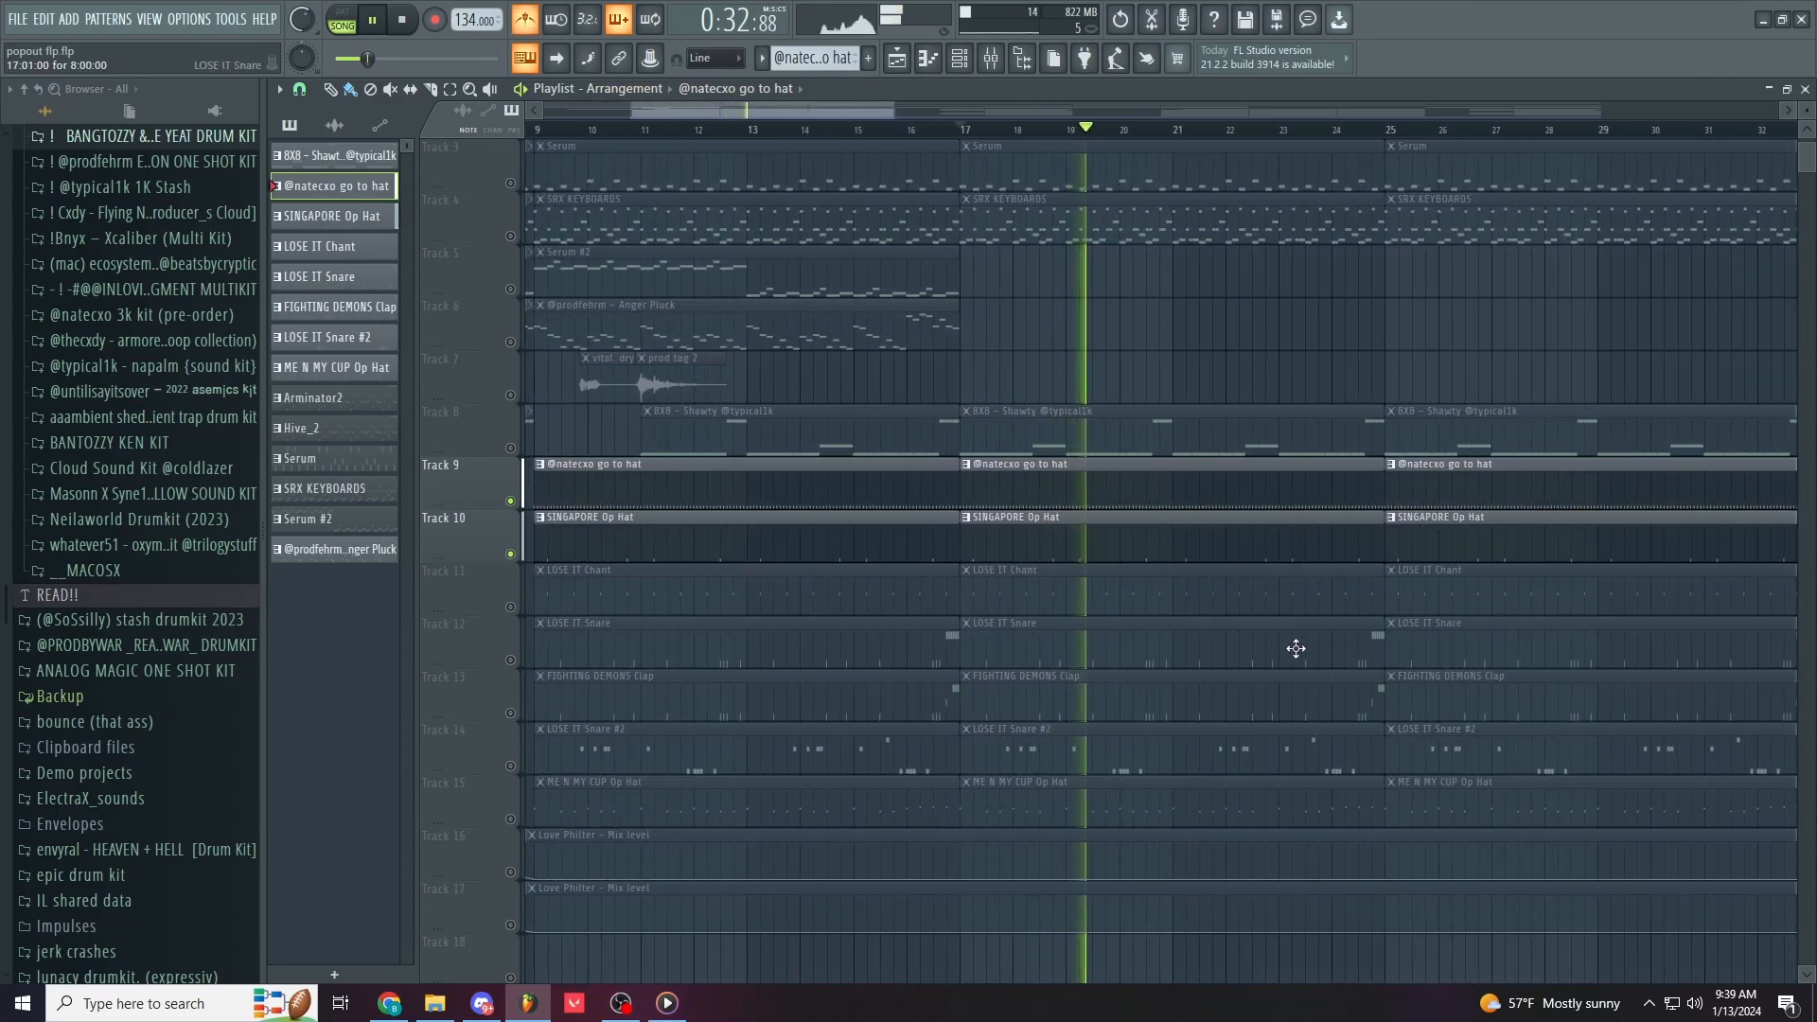
pyautogui.scroll(1, 1296, 648)
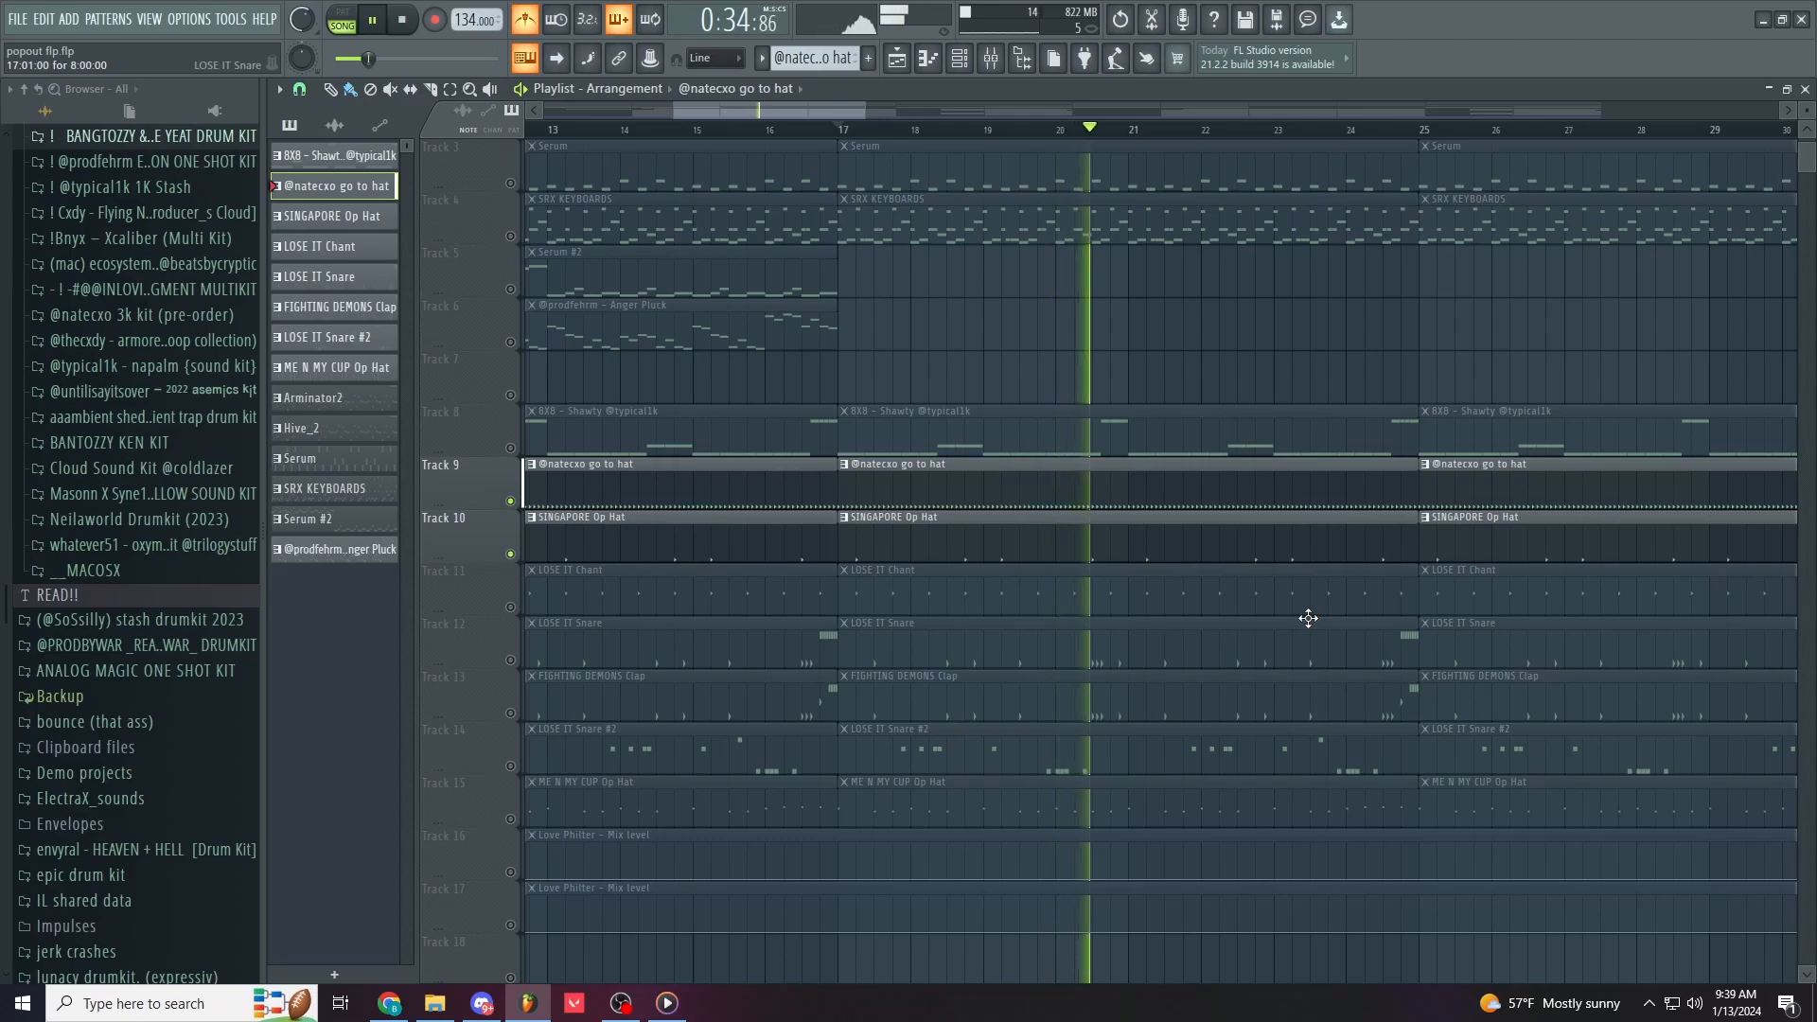
pyautogui.press('space')
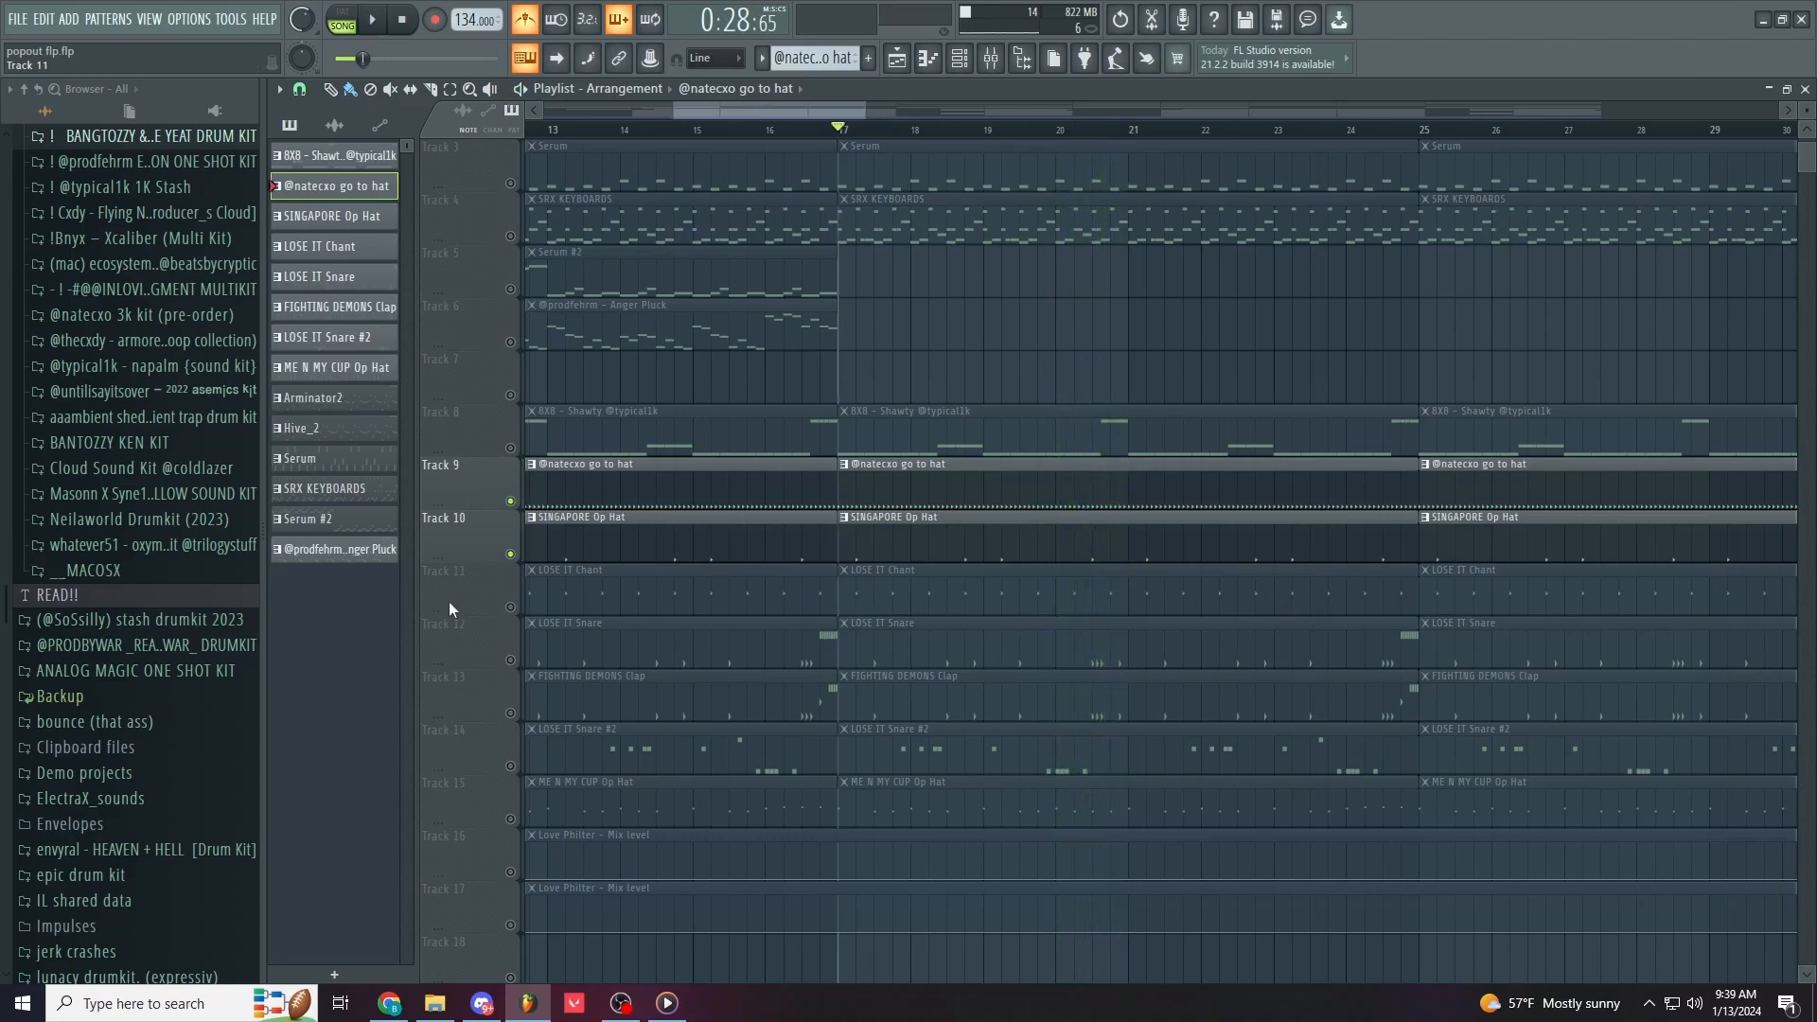
# Step: Unmute the LOSE IT Chant on track 11, examine its notes in the piano roll, and return to the playlist
pyautogui.click(511, 607)
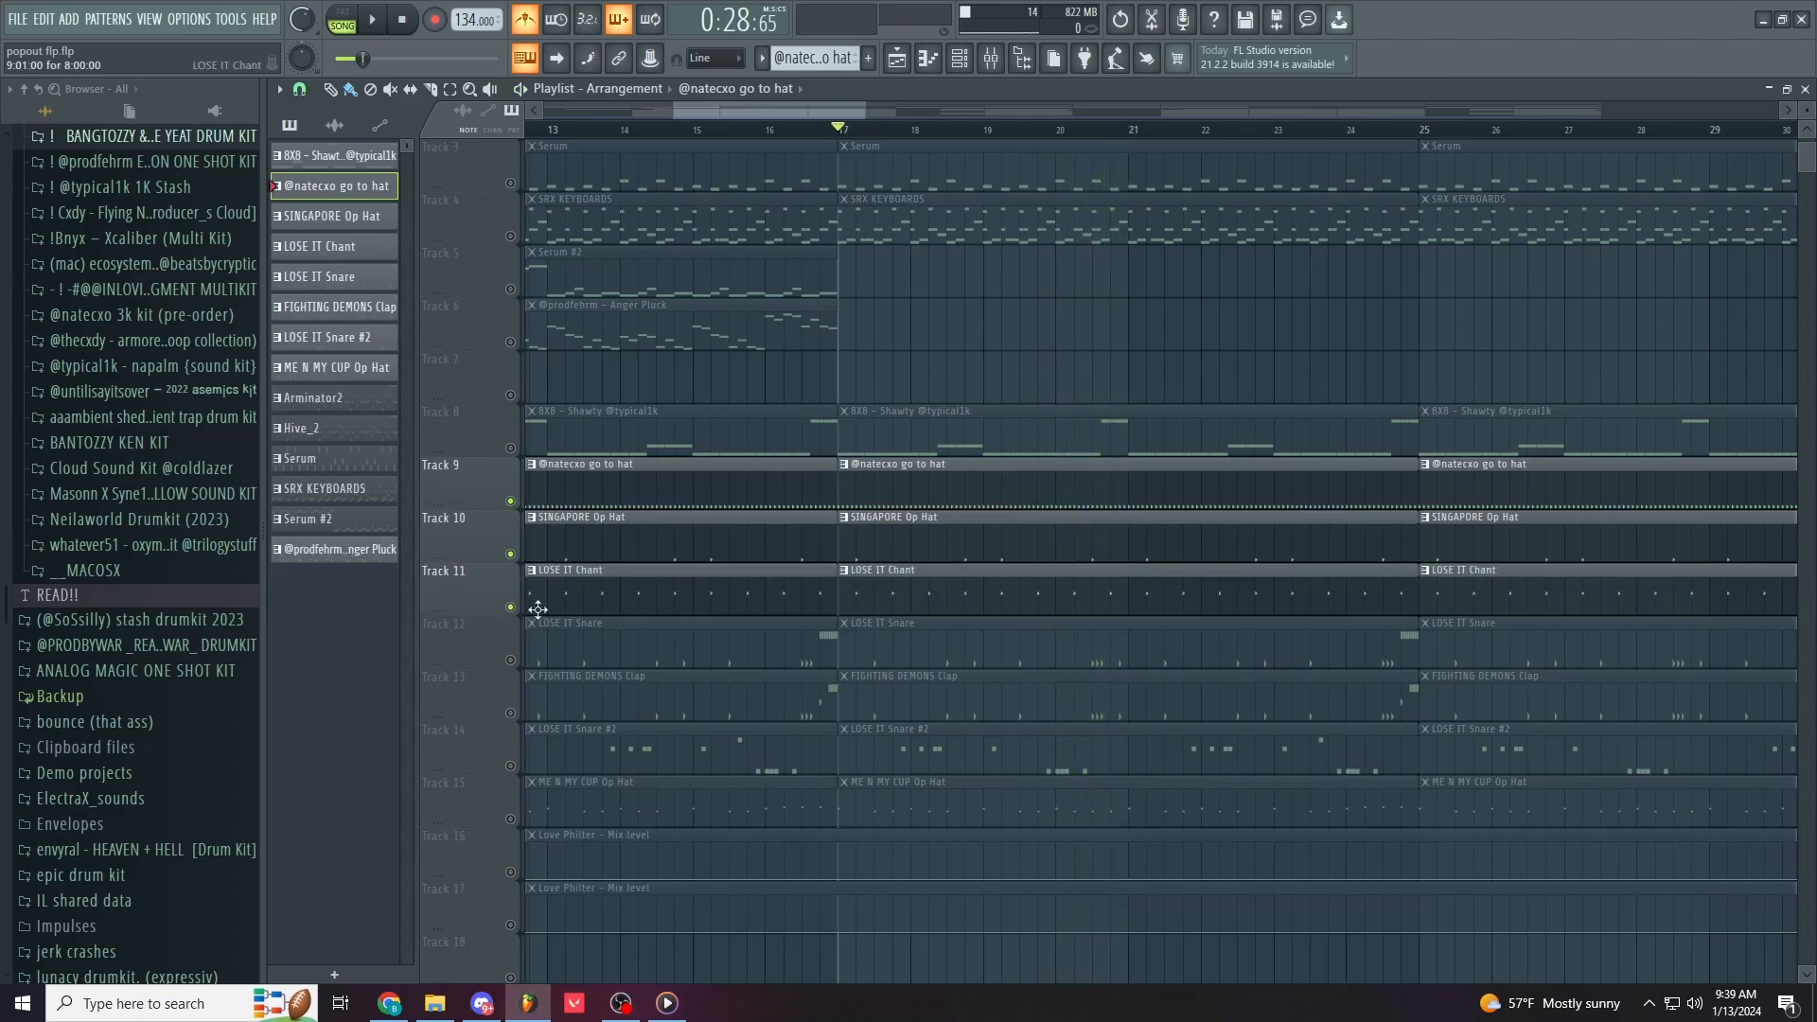
pyautogui.doubleClick(978, 576)
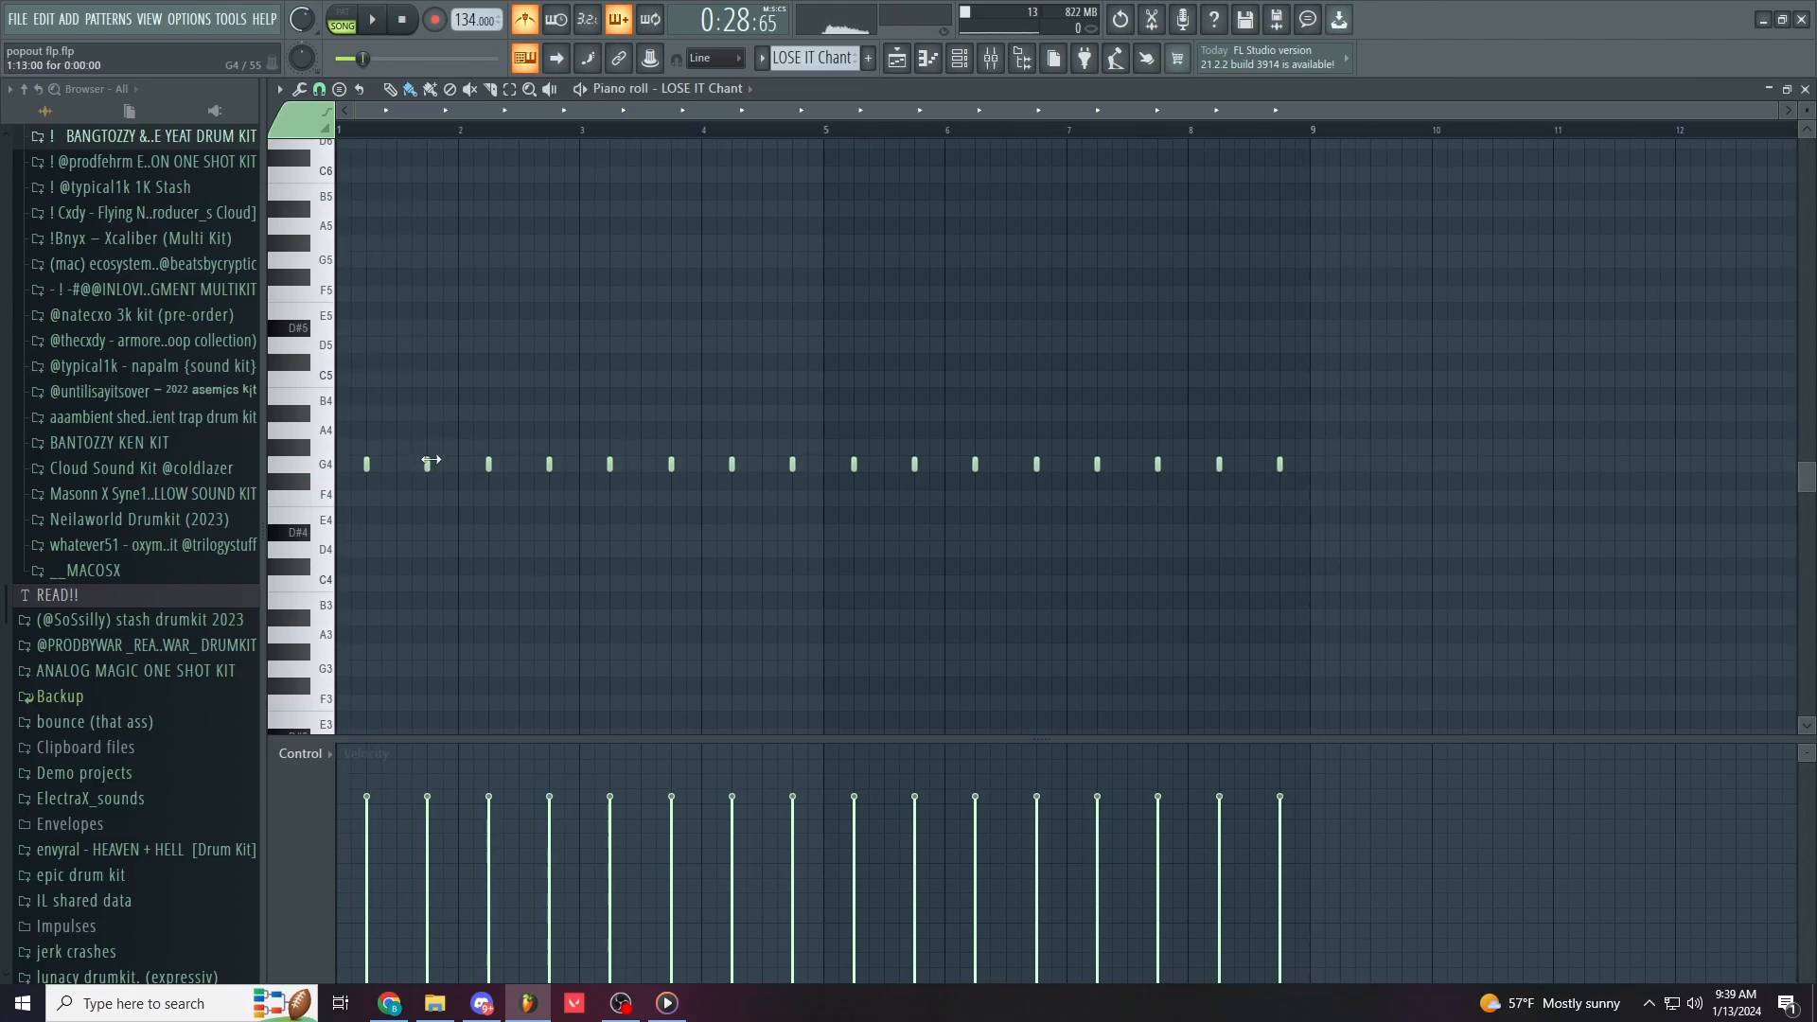
pyautogui.scroll(8, 230, 499)
pyautogui.scroll(3, 474, 142)
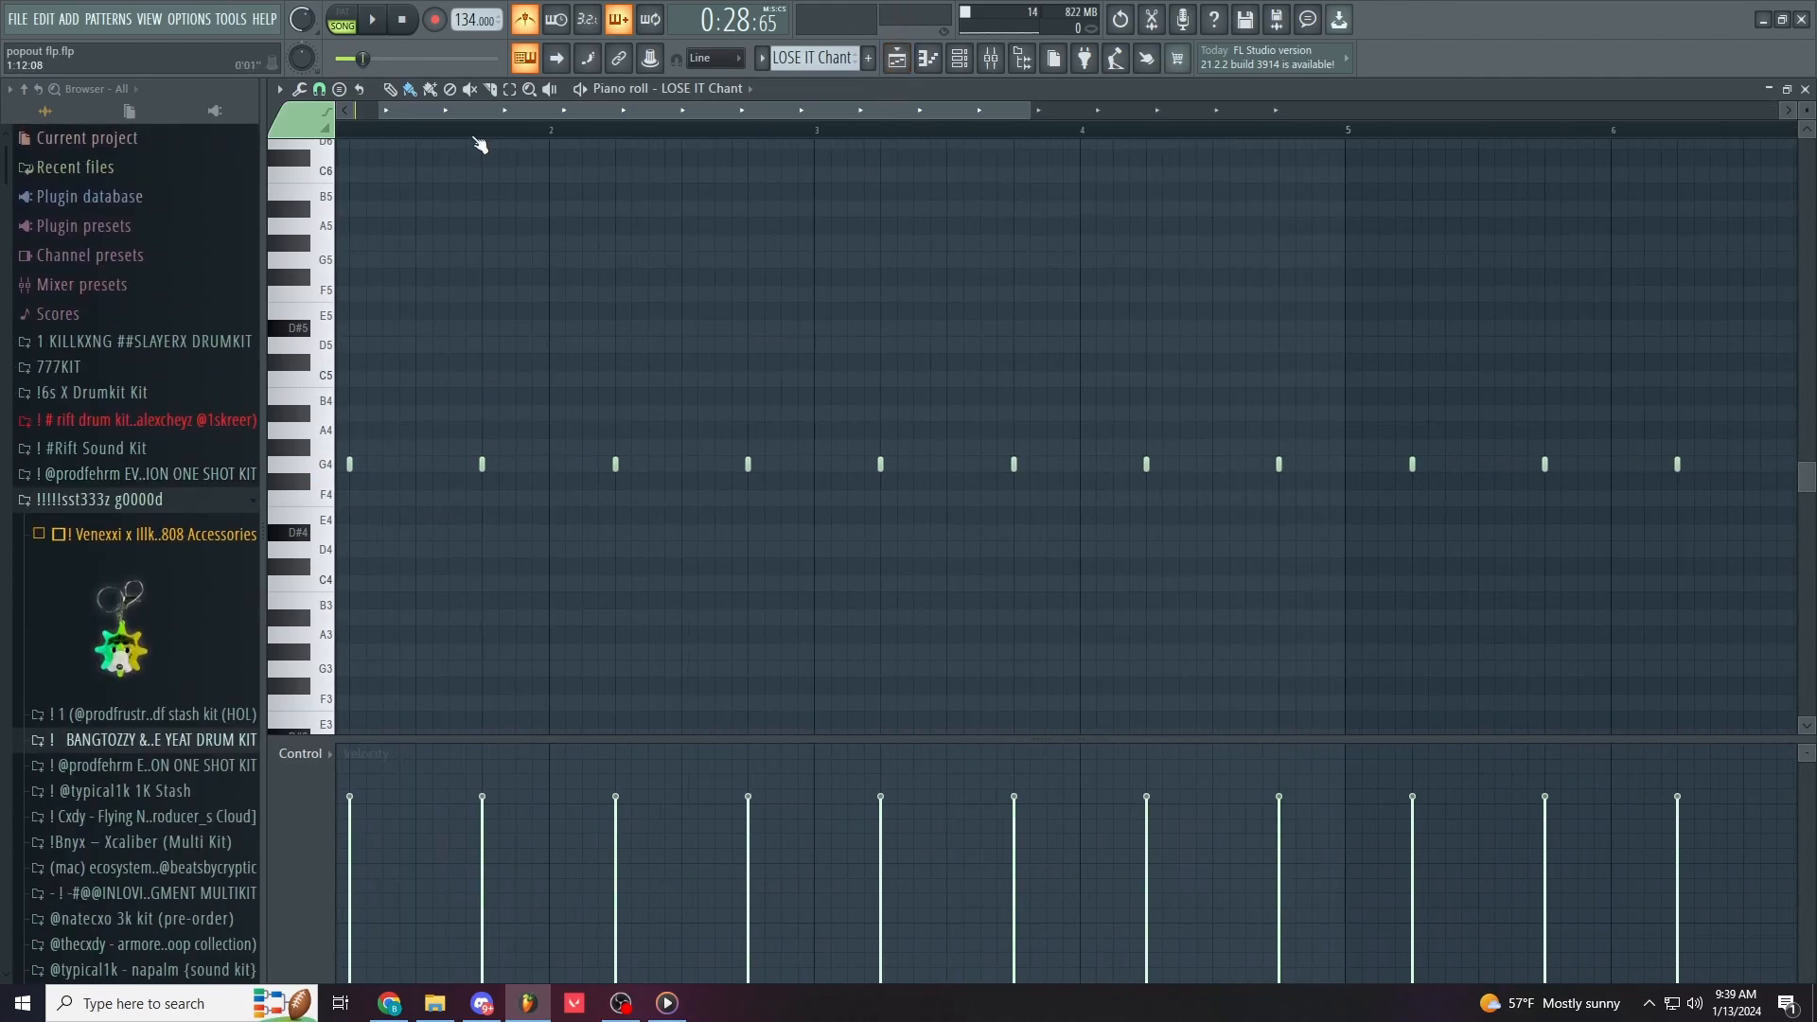
pyautogui.scroll(-3, 353, 481)
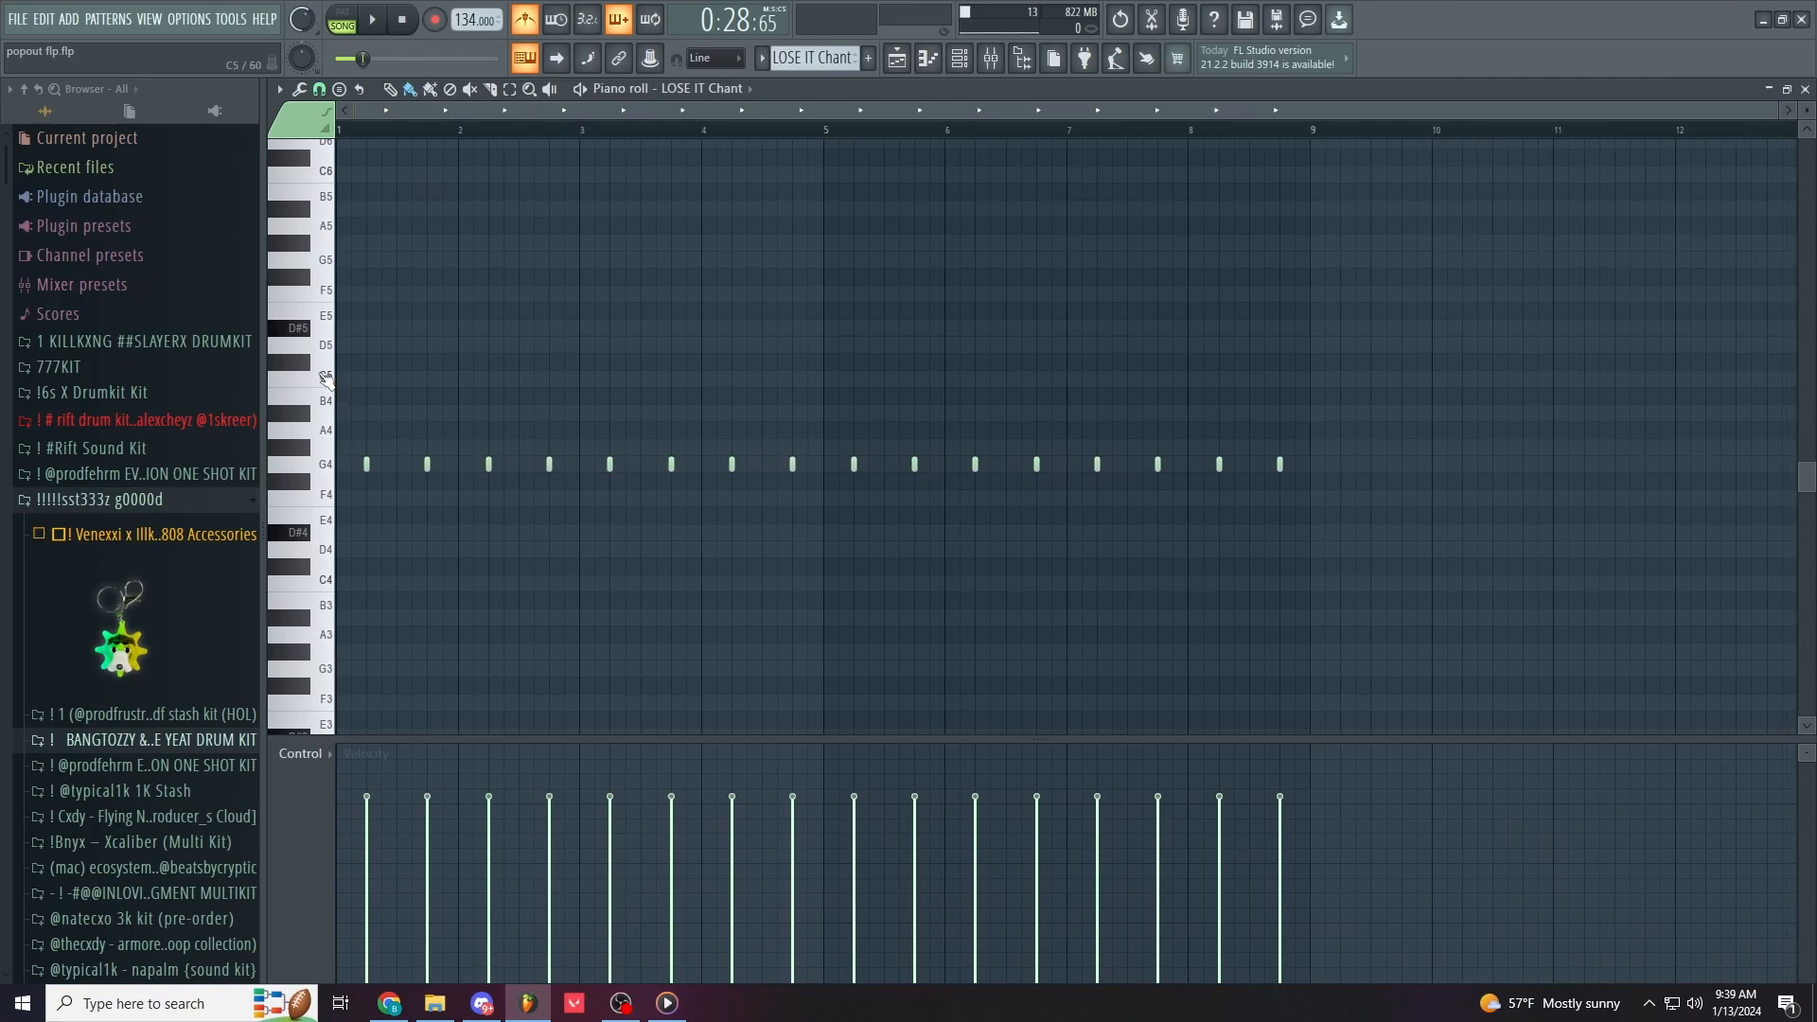
pyautogui.press('F5')
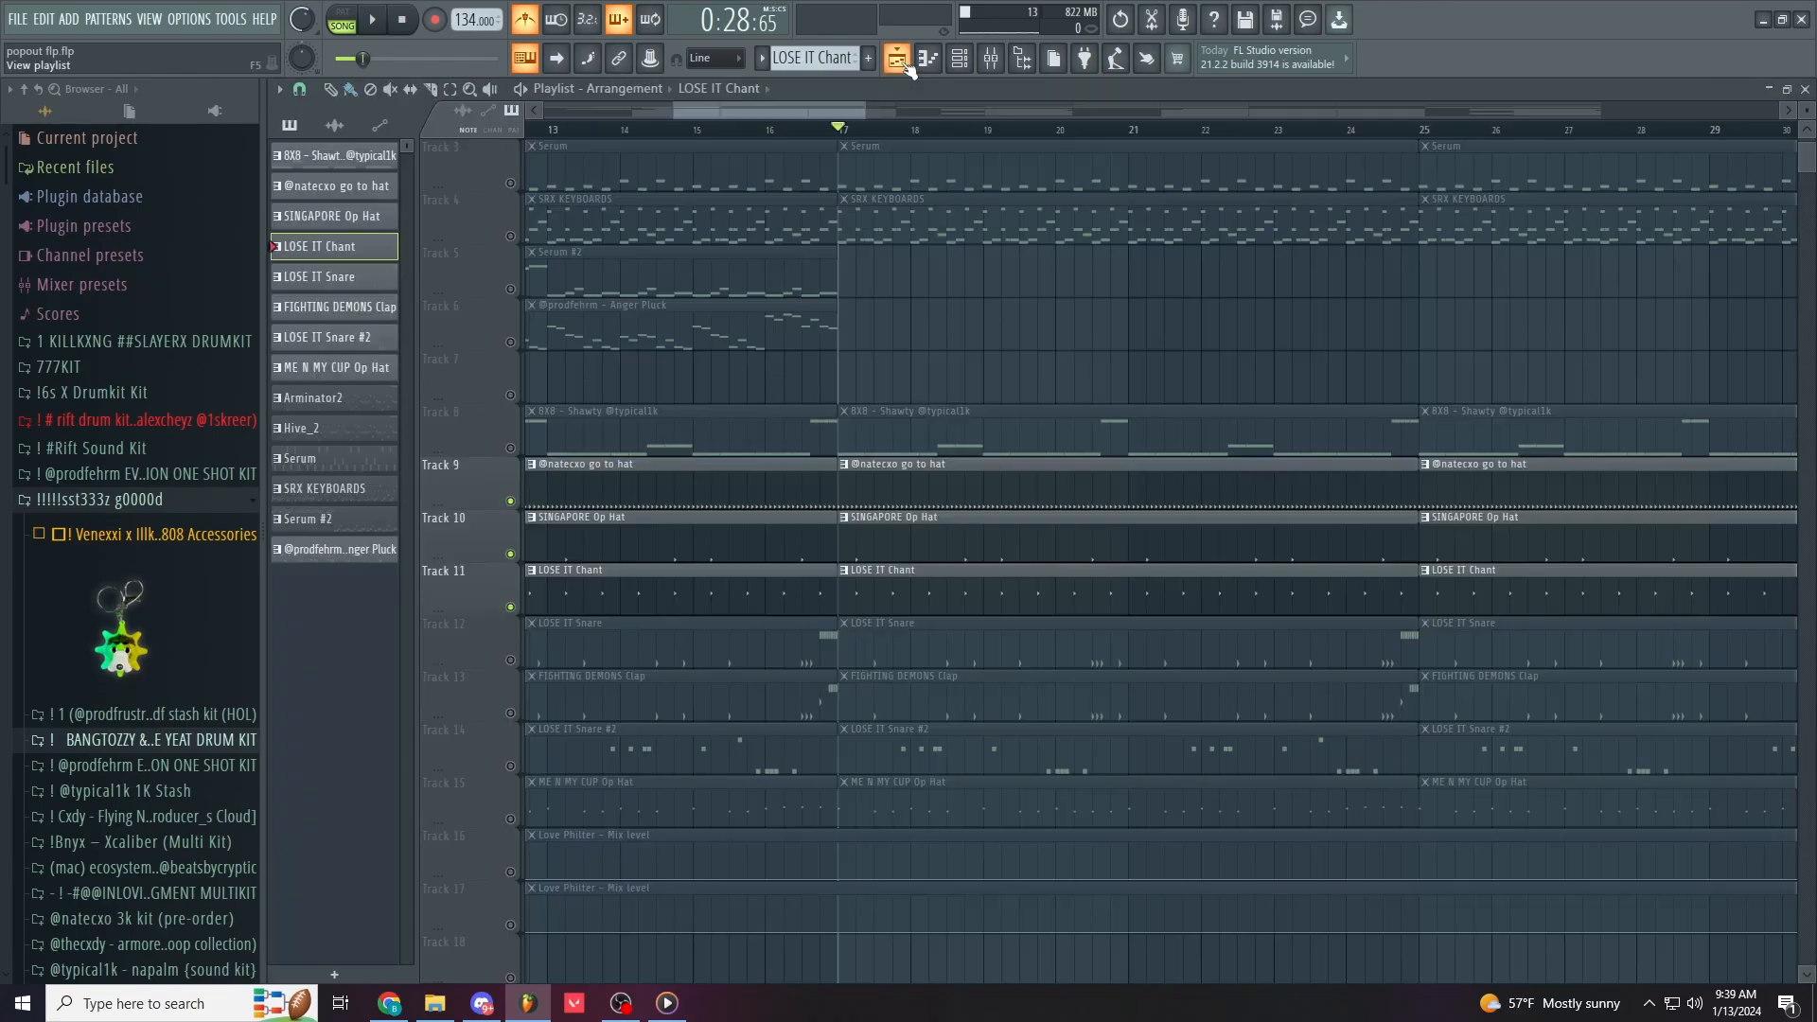
# Step: Play the hats and chant from bar 17, follow the chant's notes in the piano roll, and return to the playlist with playback stopped
pyautogui.press('space')
pyautogui.scroll(-5, 726, 648)
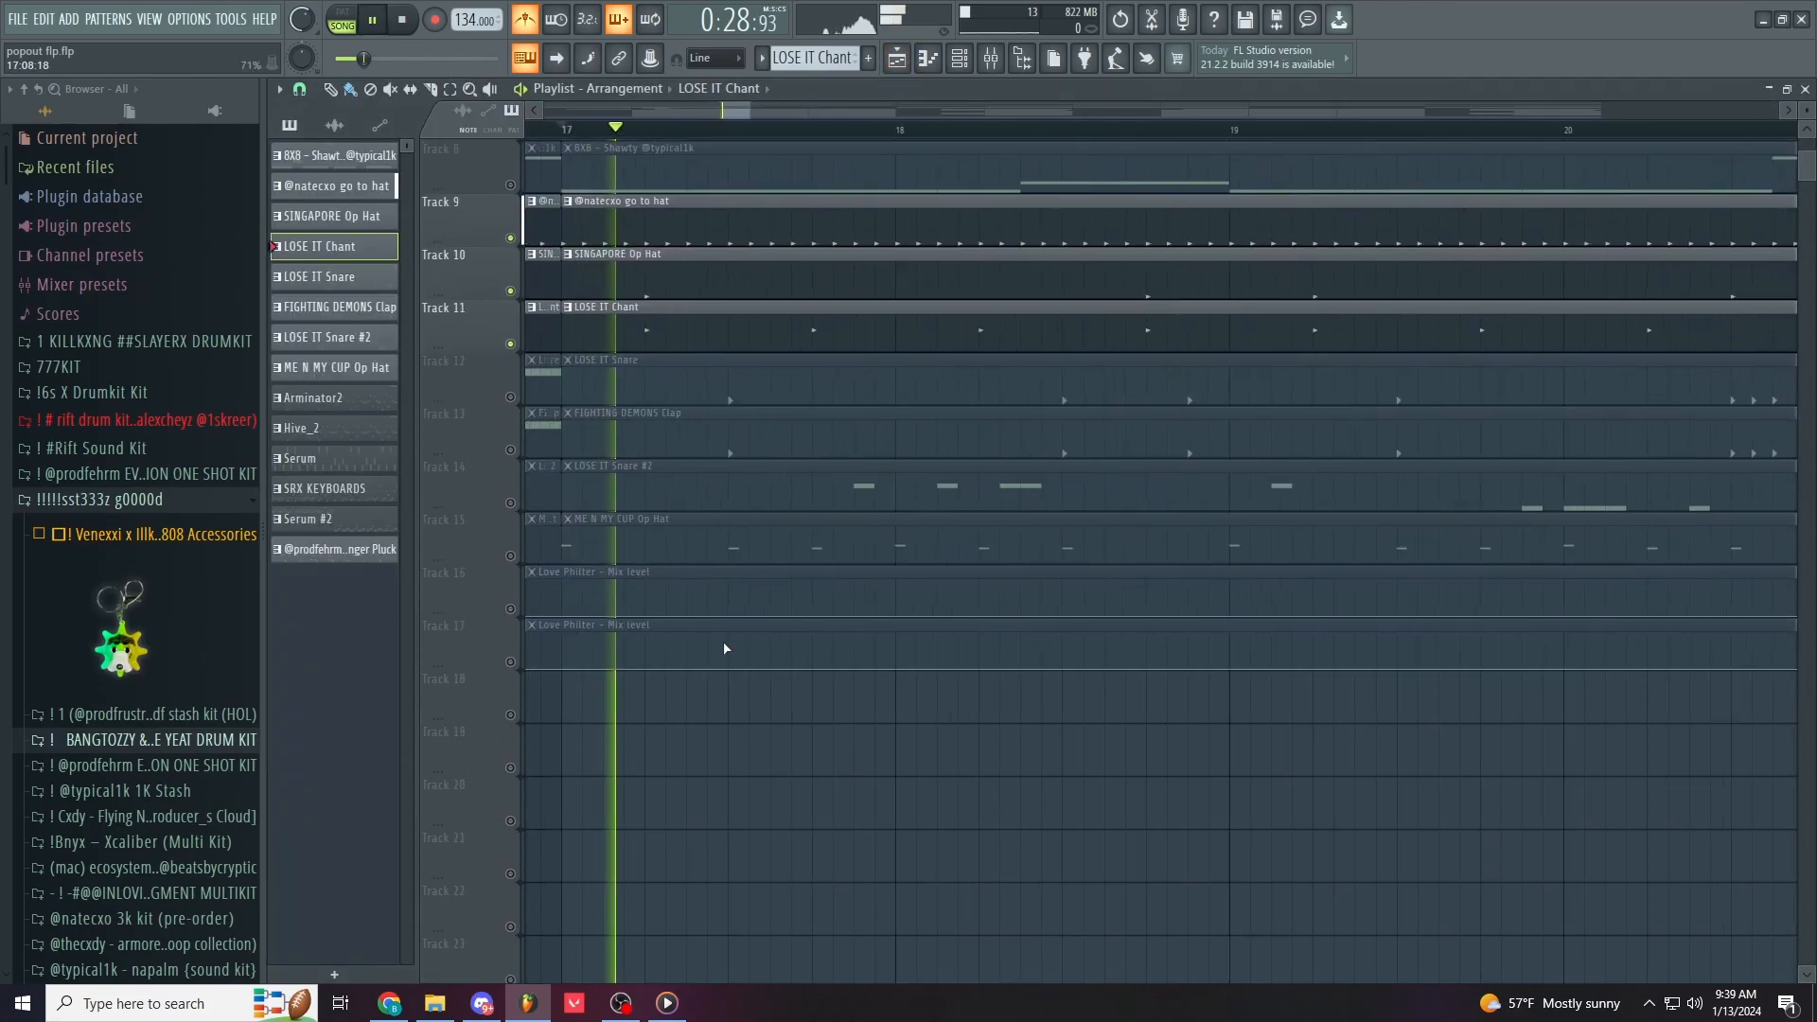
pyautogui.scroll(-2, 726, 640)
pyautogui.scroll(-4, 960, 645)
pyautogui.scroll(2, 1025, 646)
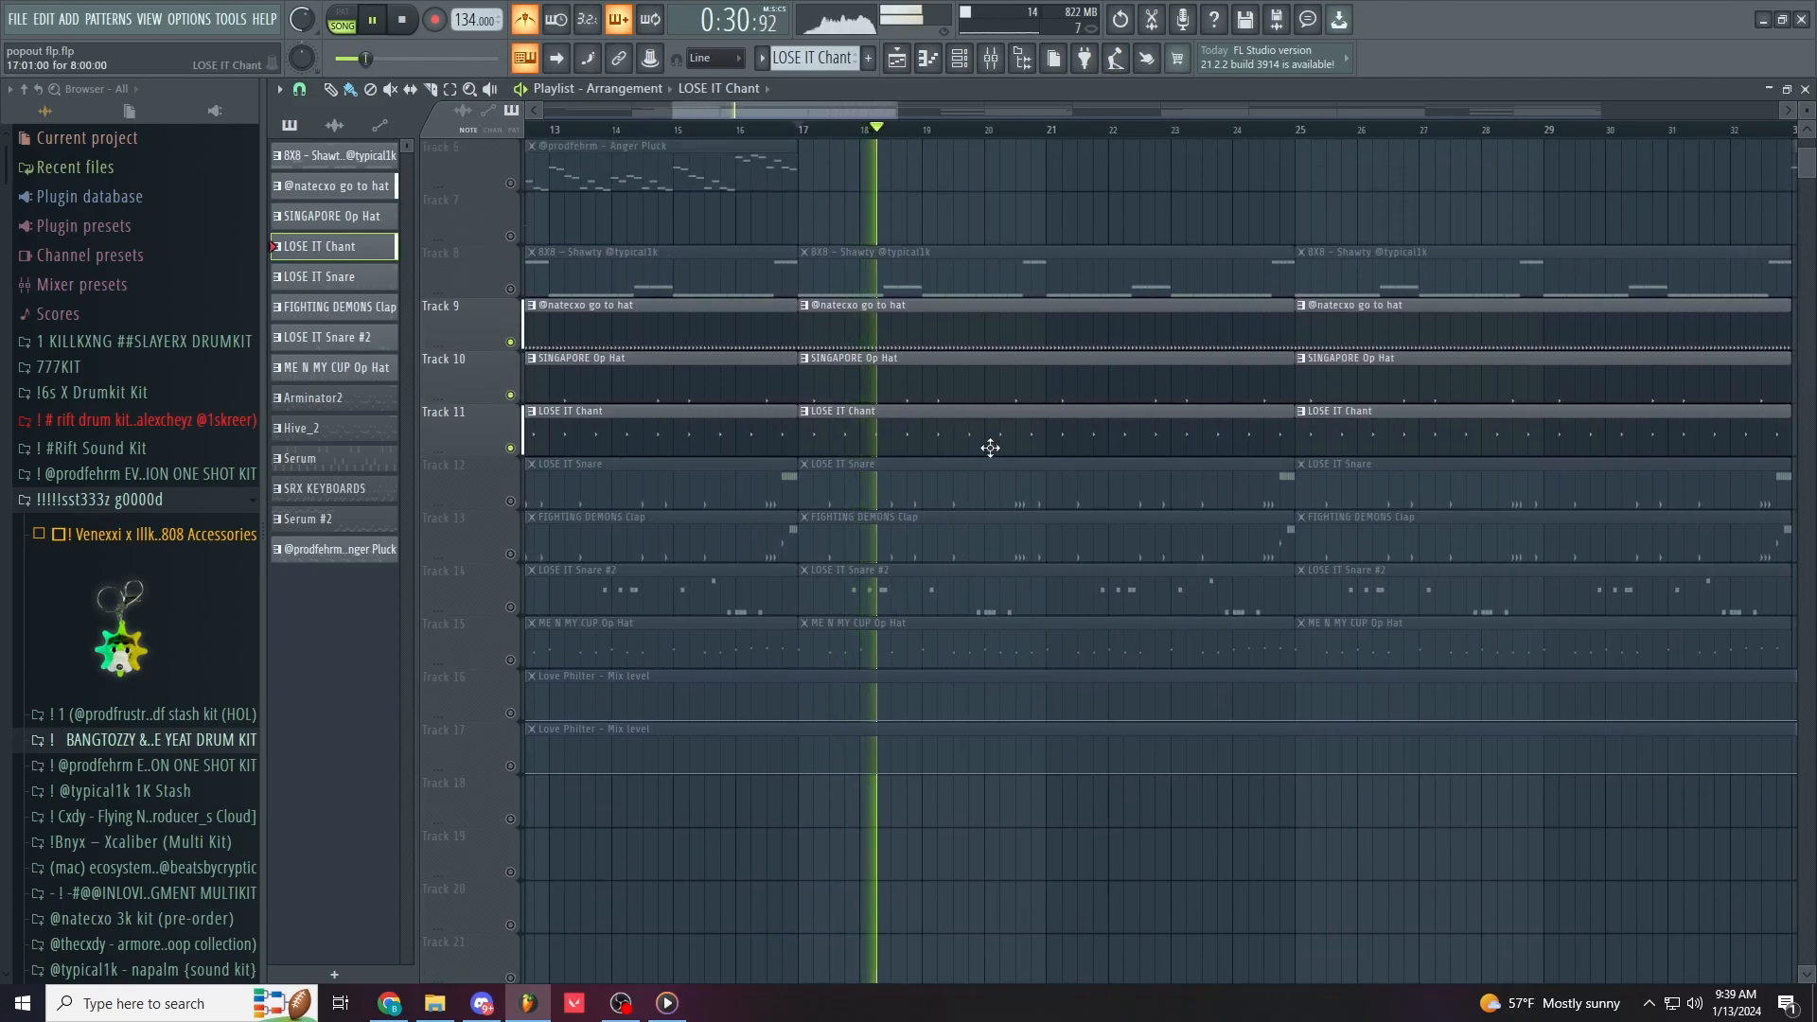
pyautogui.press('F7')
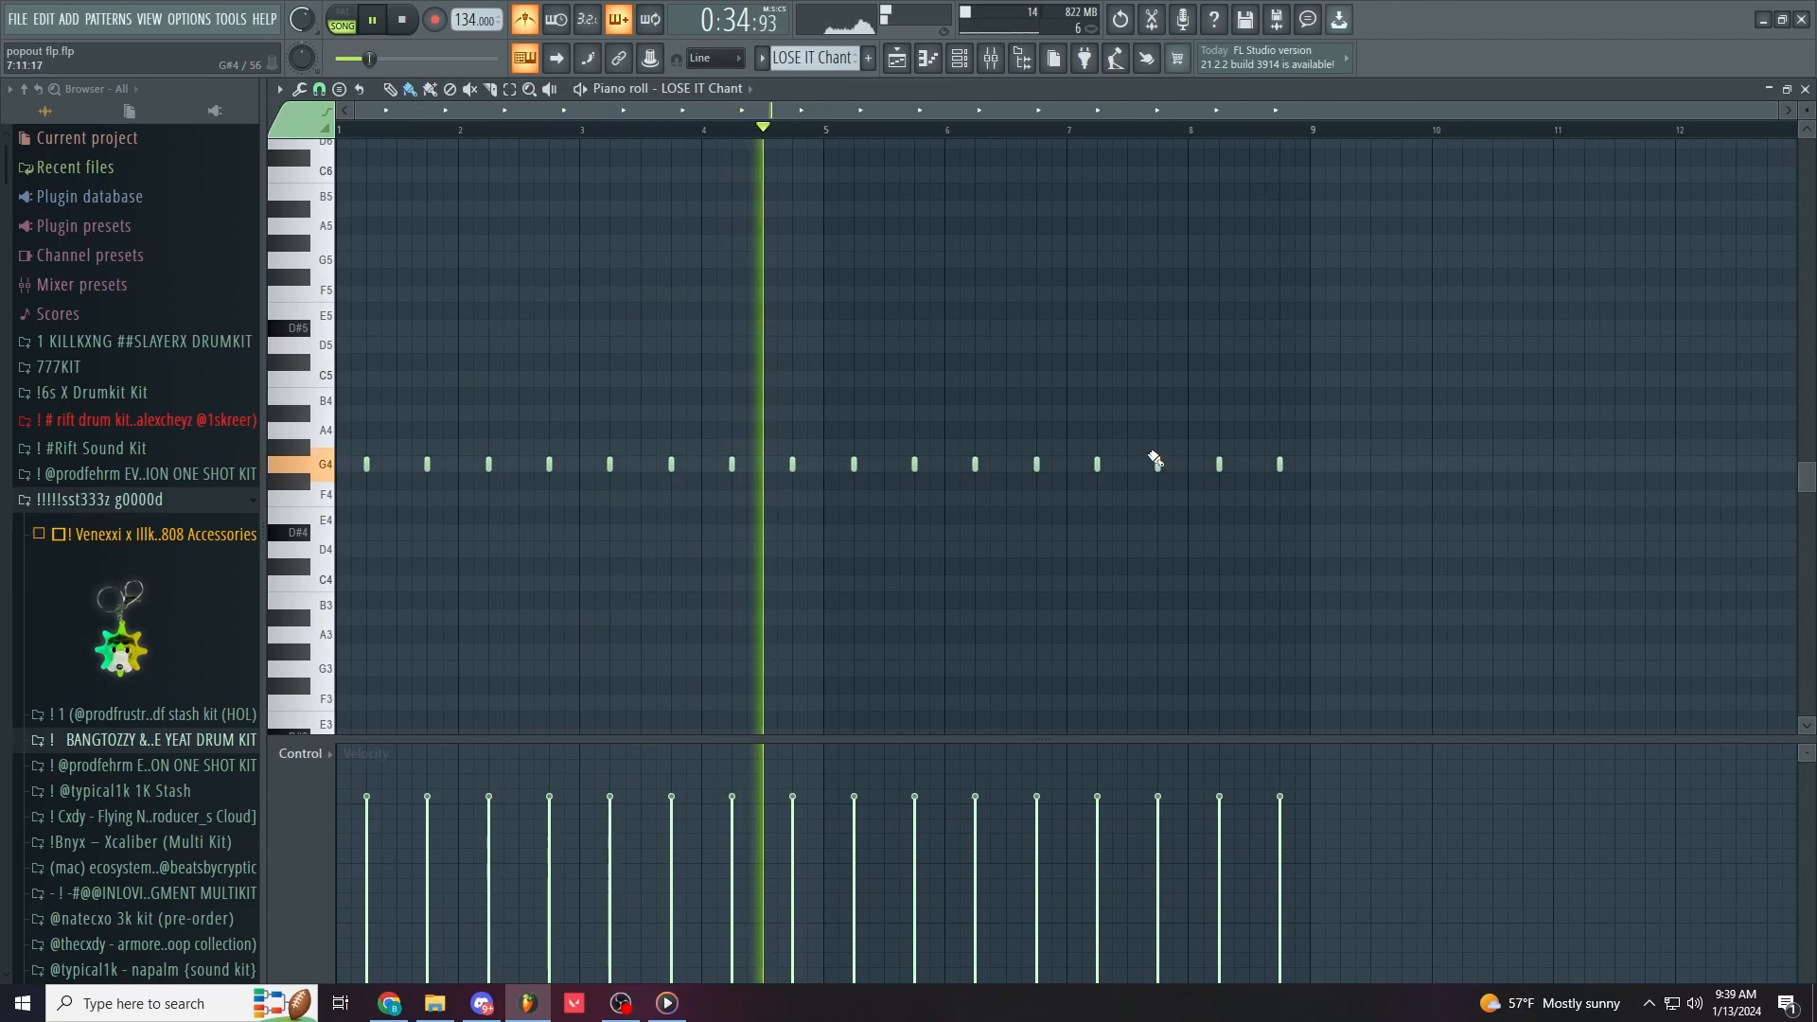
pyautogui.press('space')
pyautogui.hotkey('ctrl', 'a')
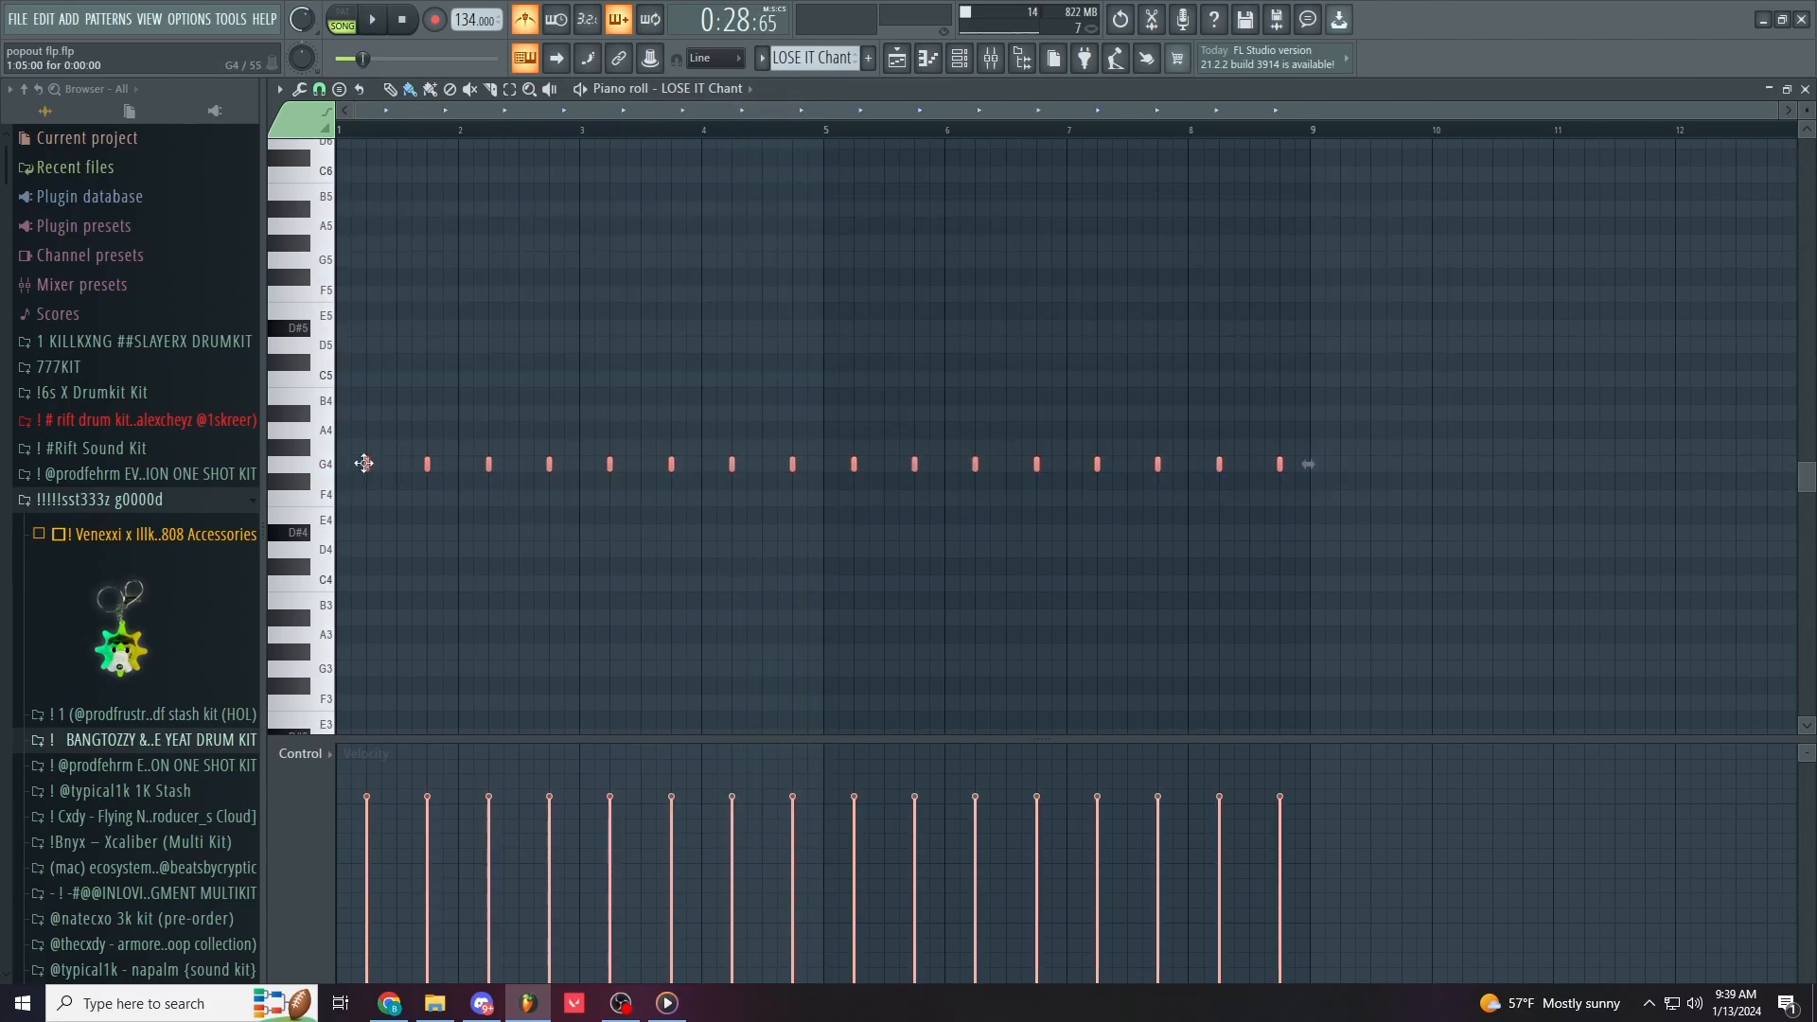
pyautogui.click(914, 60)
# Step: Unmute the LOSE IT Snare on track 12 and the FIGHTING DEMONS Clap on track 13
pyautogui.click(510, 501)
pyautogui.scroll(3, 799, 531)
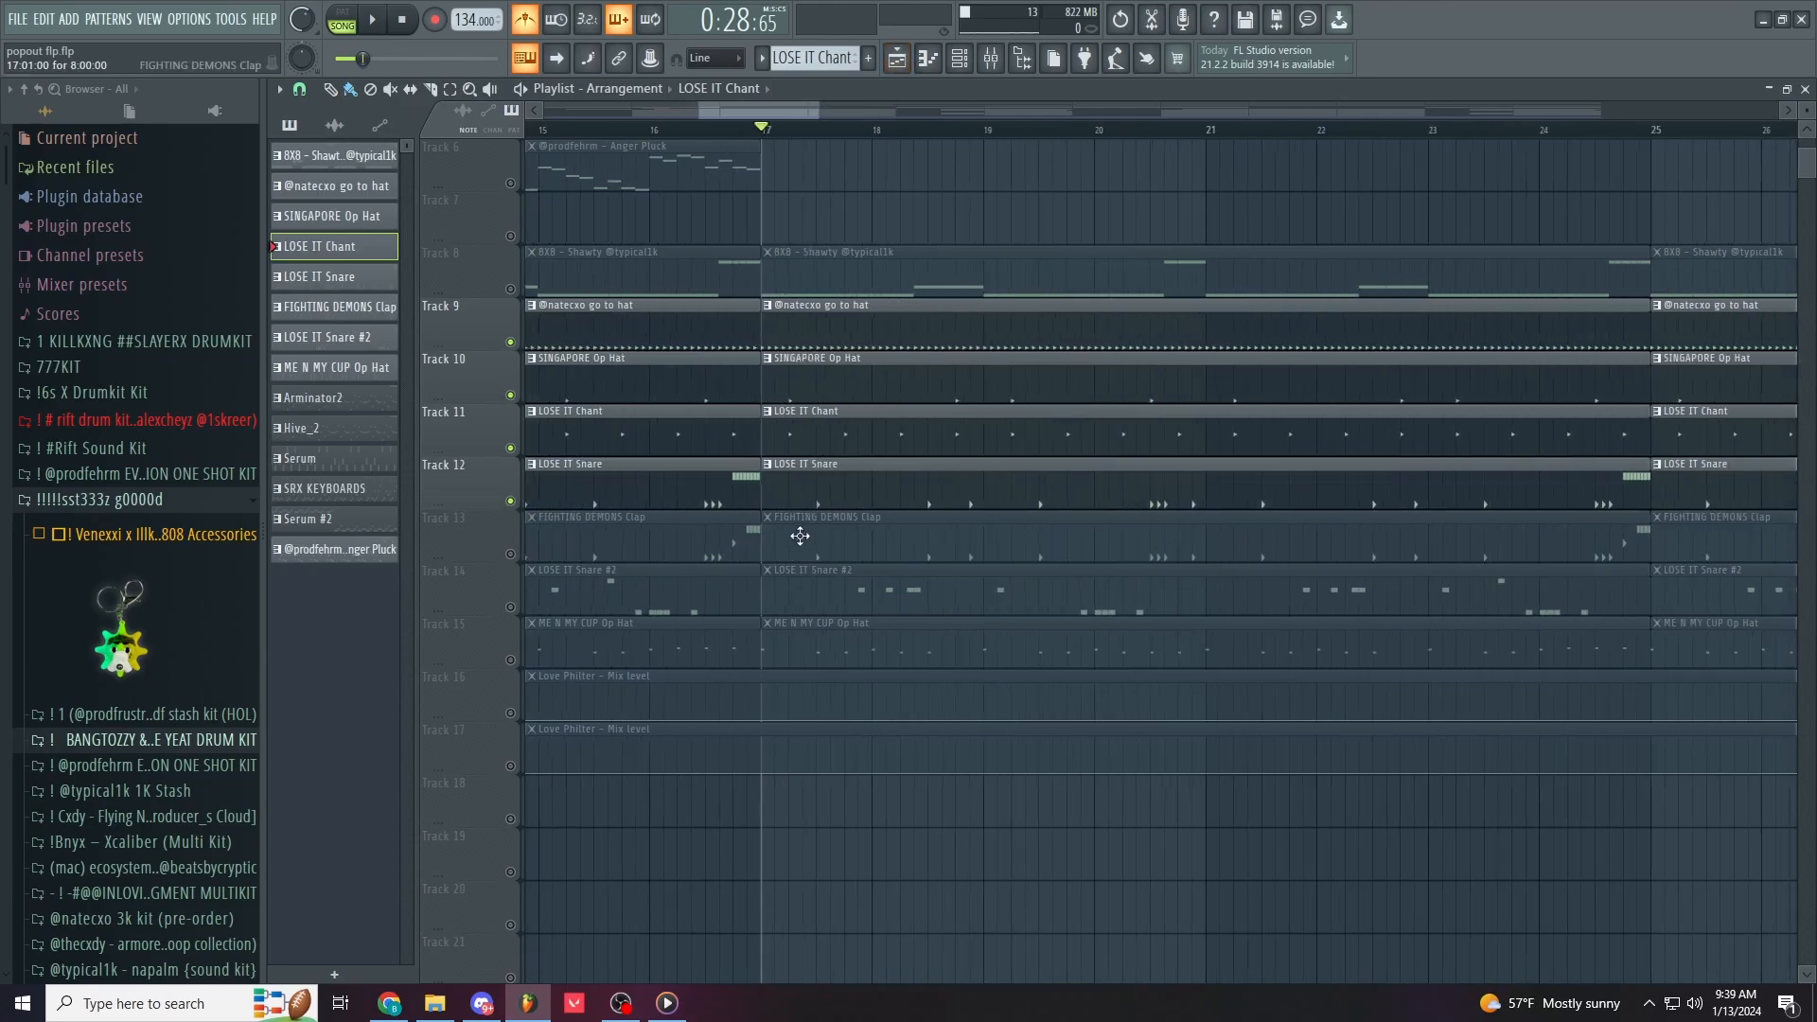
pyautogui.click(507, 553)
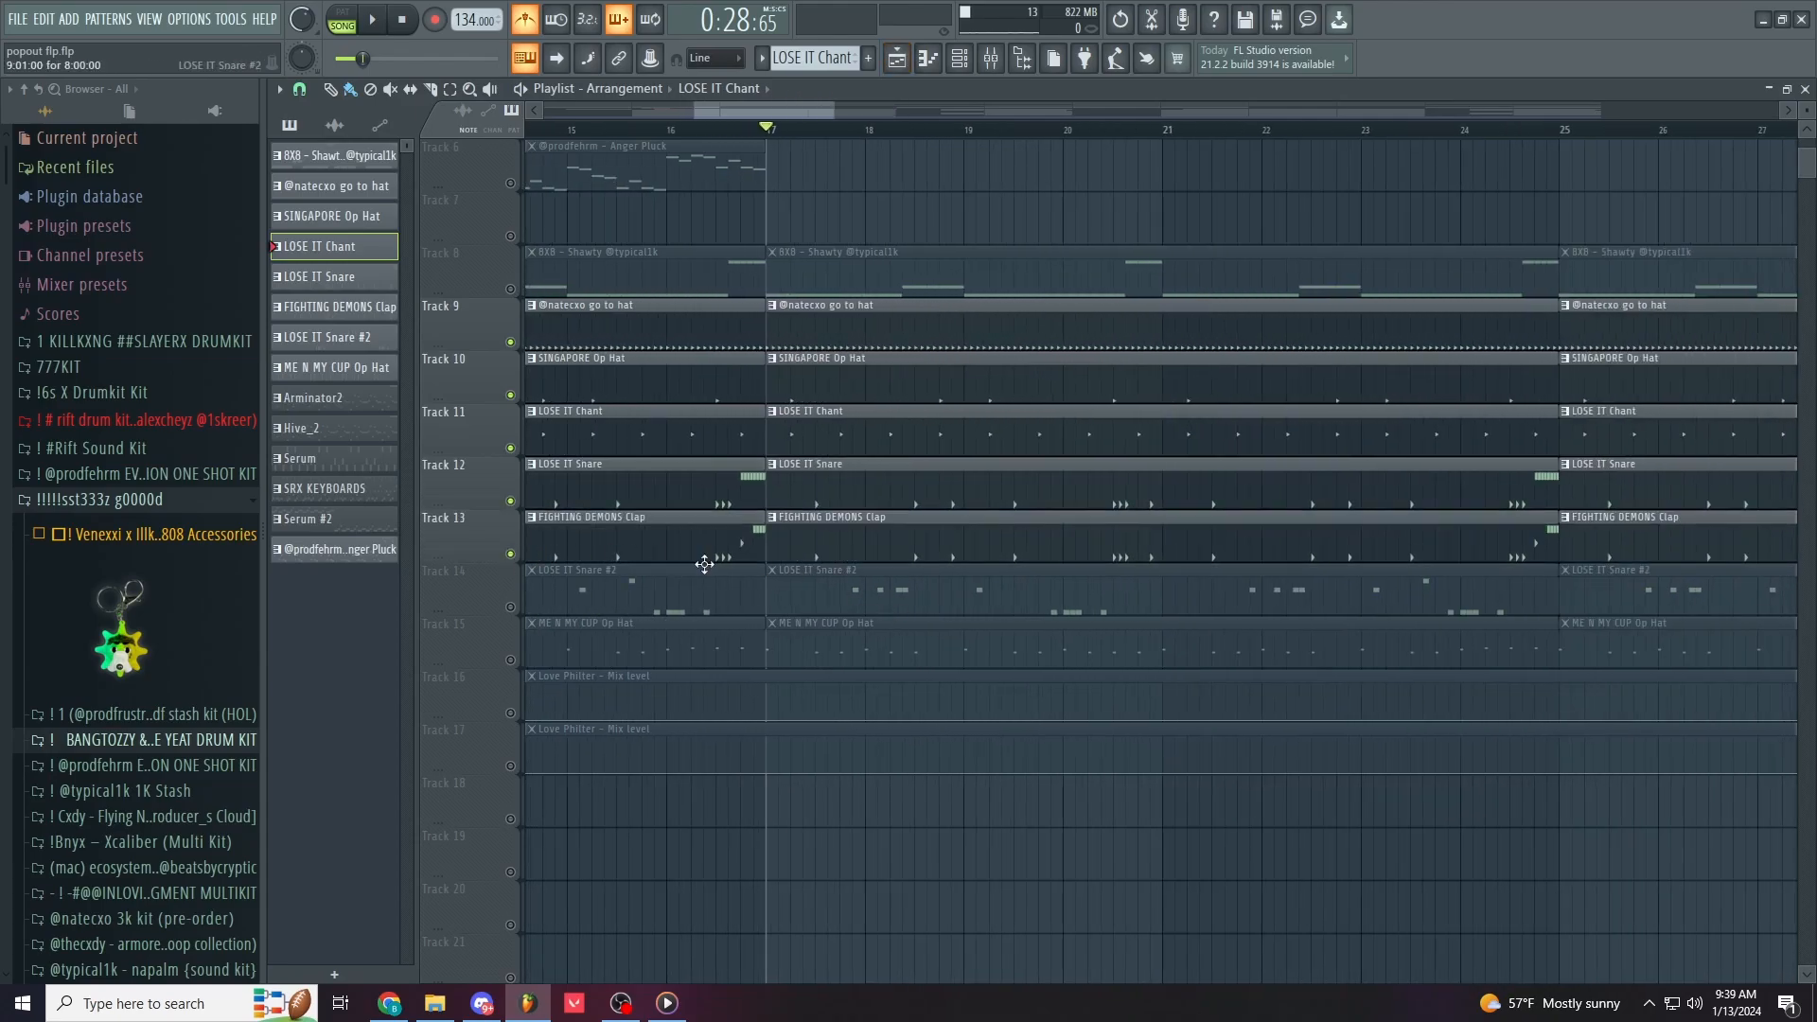
# Step: Play the hats, chant, snare and clap together from bar 17 through the end of the eight-bar section, and stop playback
pyautogui.scroll(-3, 852, 582)
pyautogui.scroll(1, 897, 588)
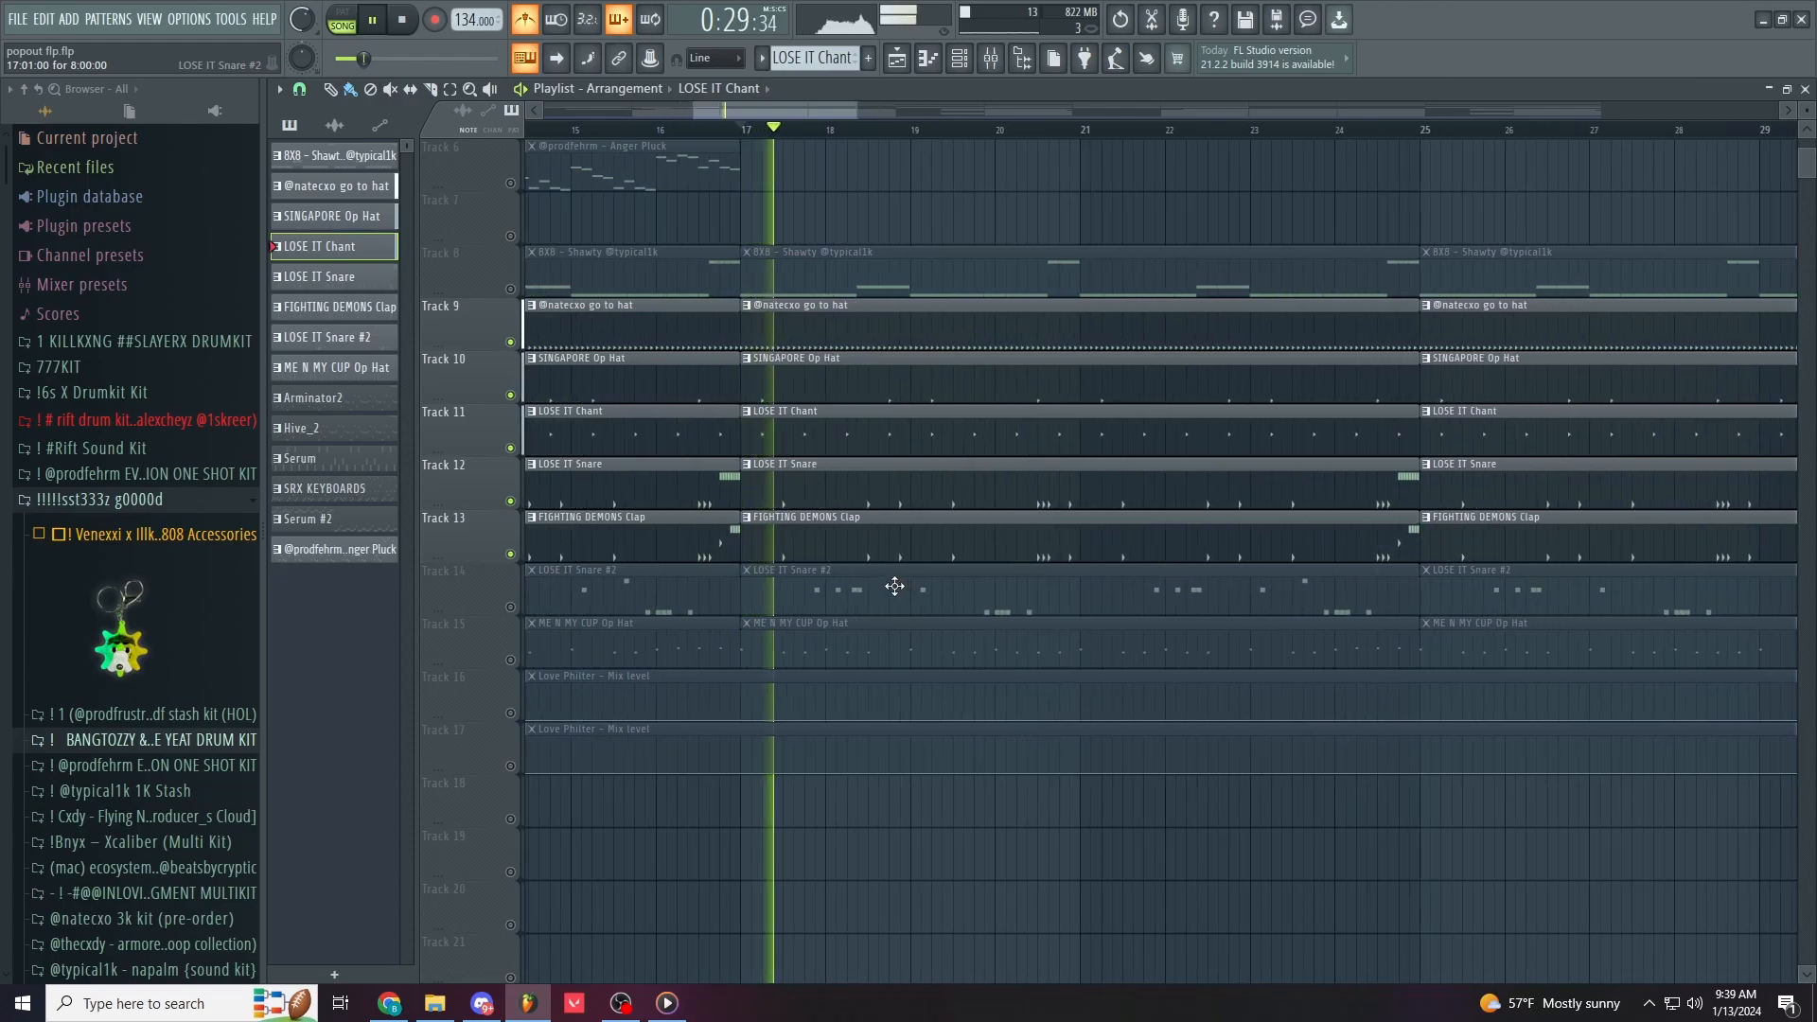
pyautogui.scroll(1, 965, 585)
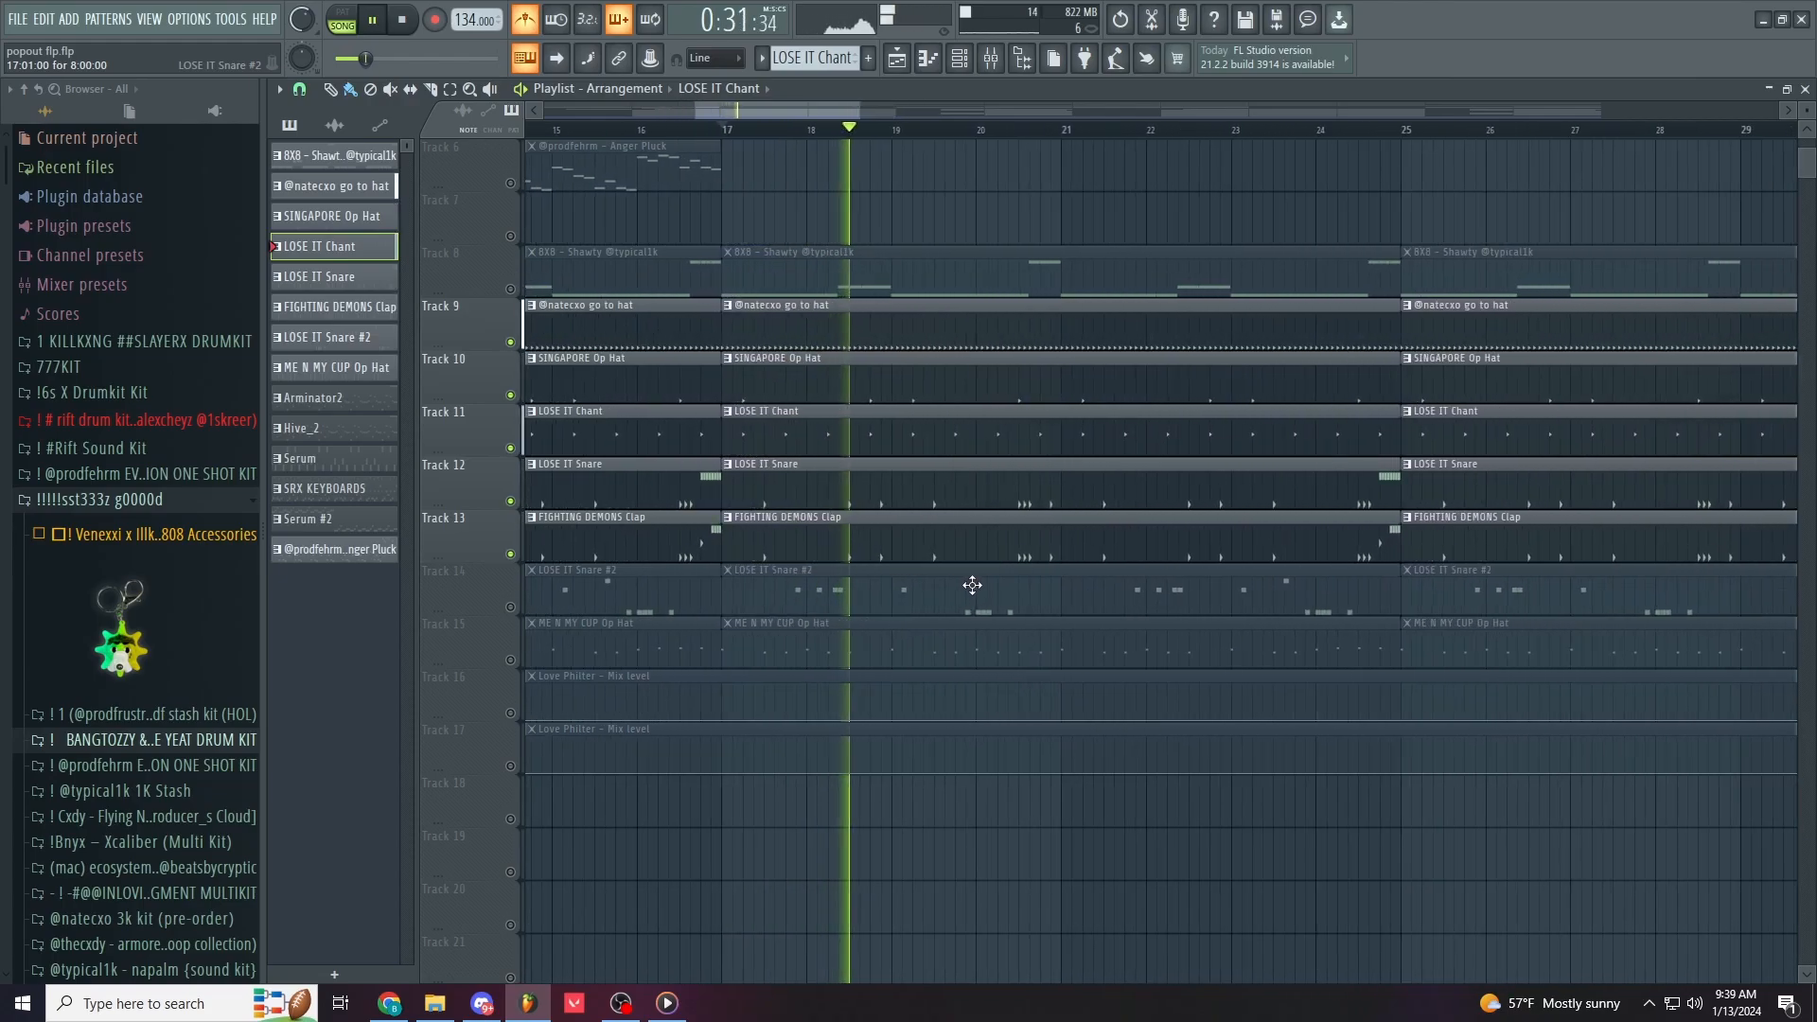
pyautogui.scroll(-3, 1132, 596)
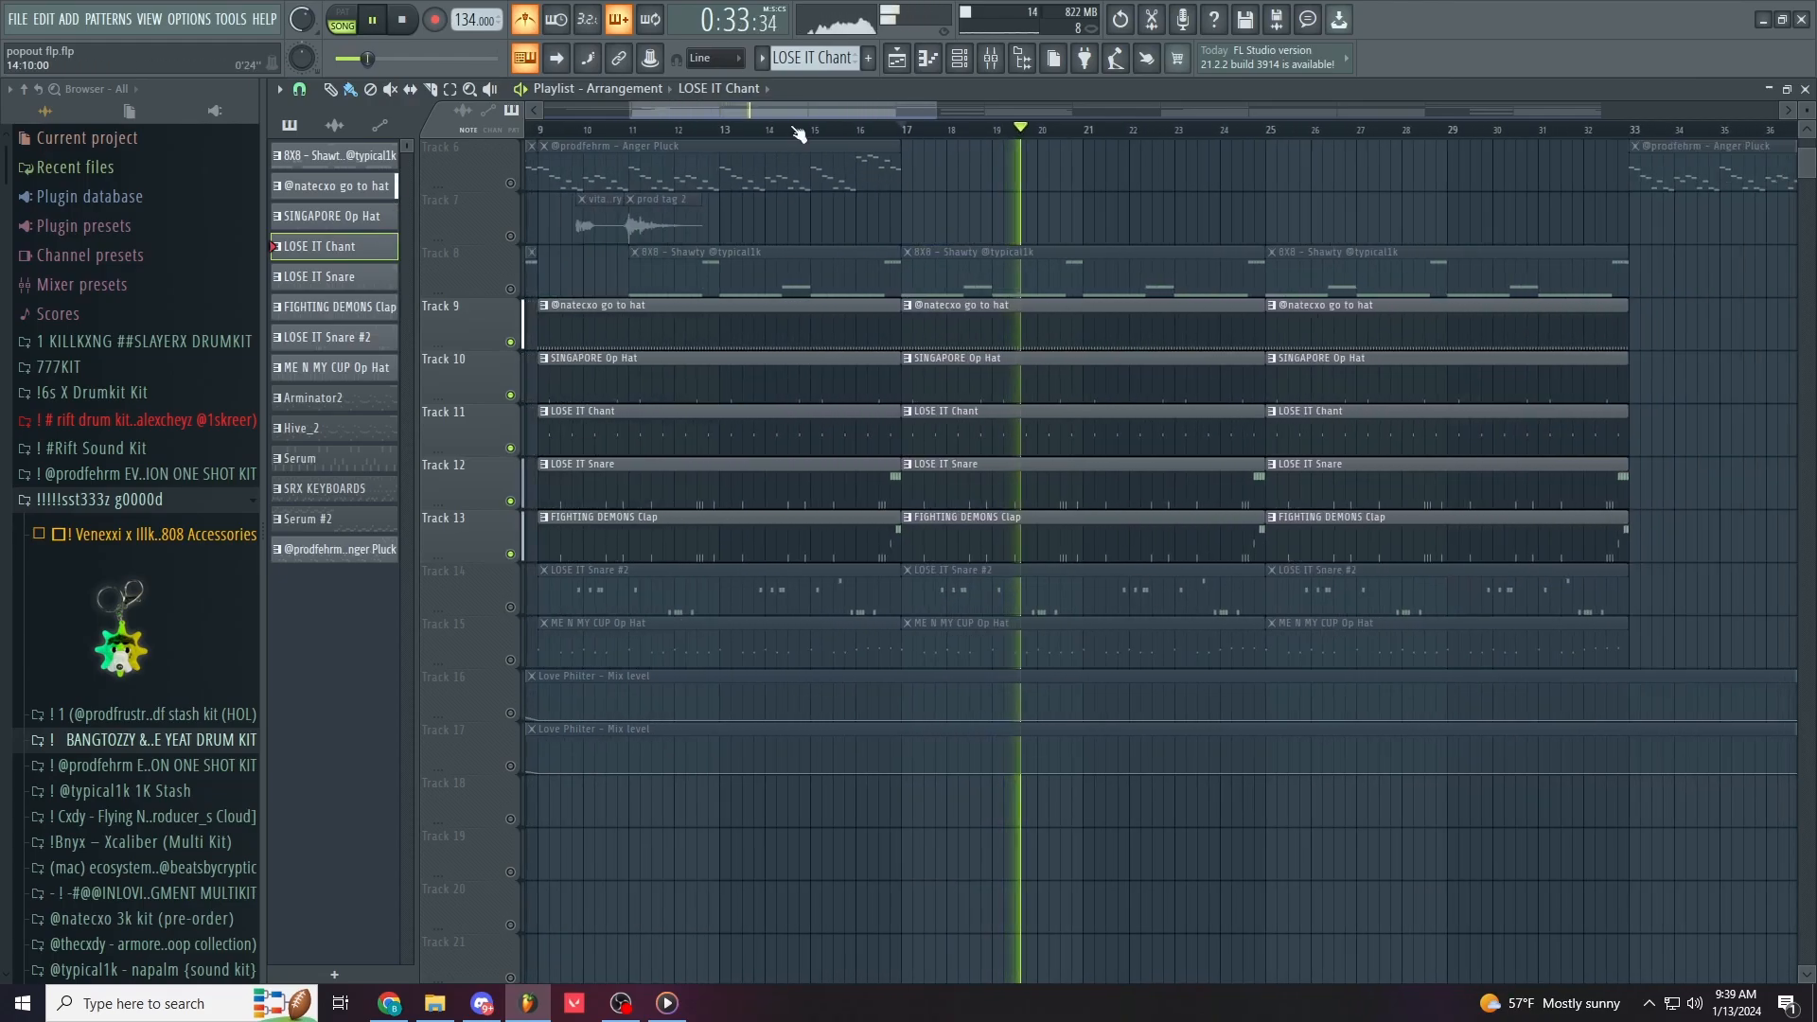
pyautogui.moveTo(803, 112); pyautogui.dragTo(846, 112)
pyautogui.scroll(4, 1123, 531)
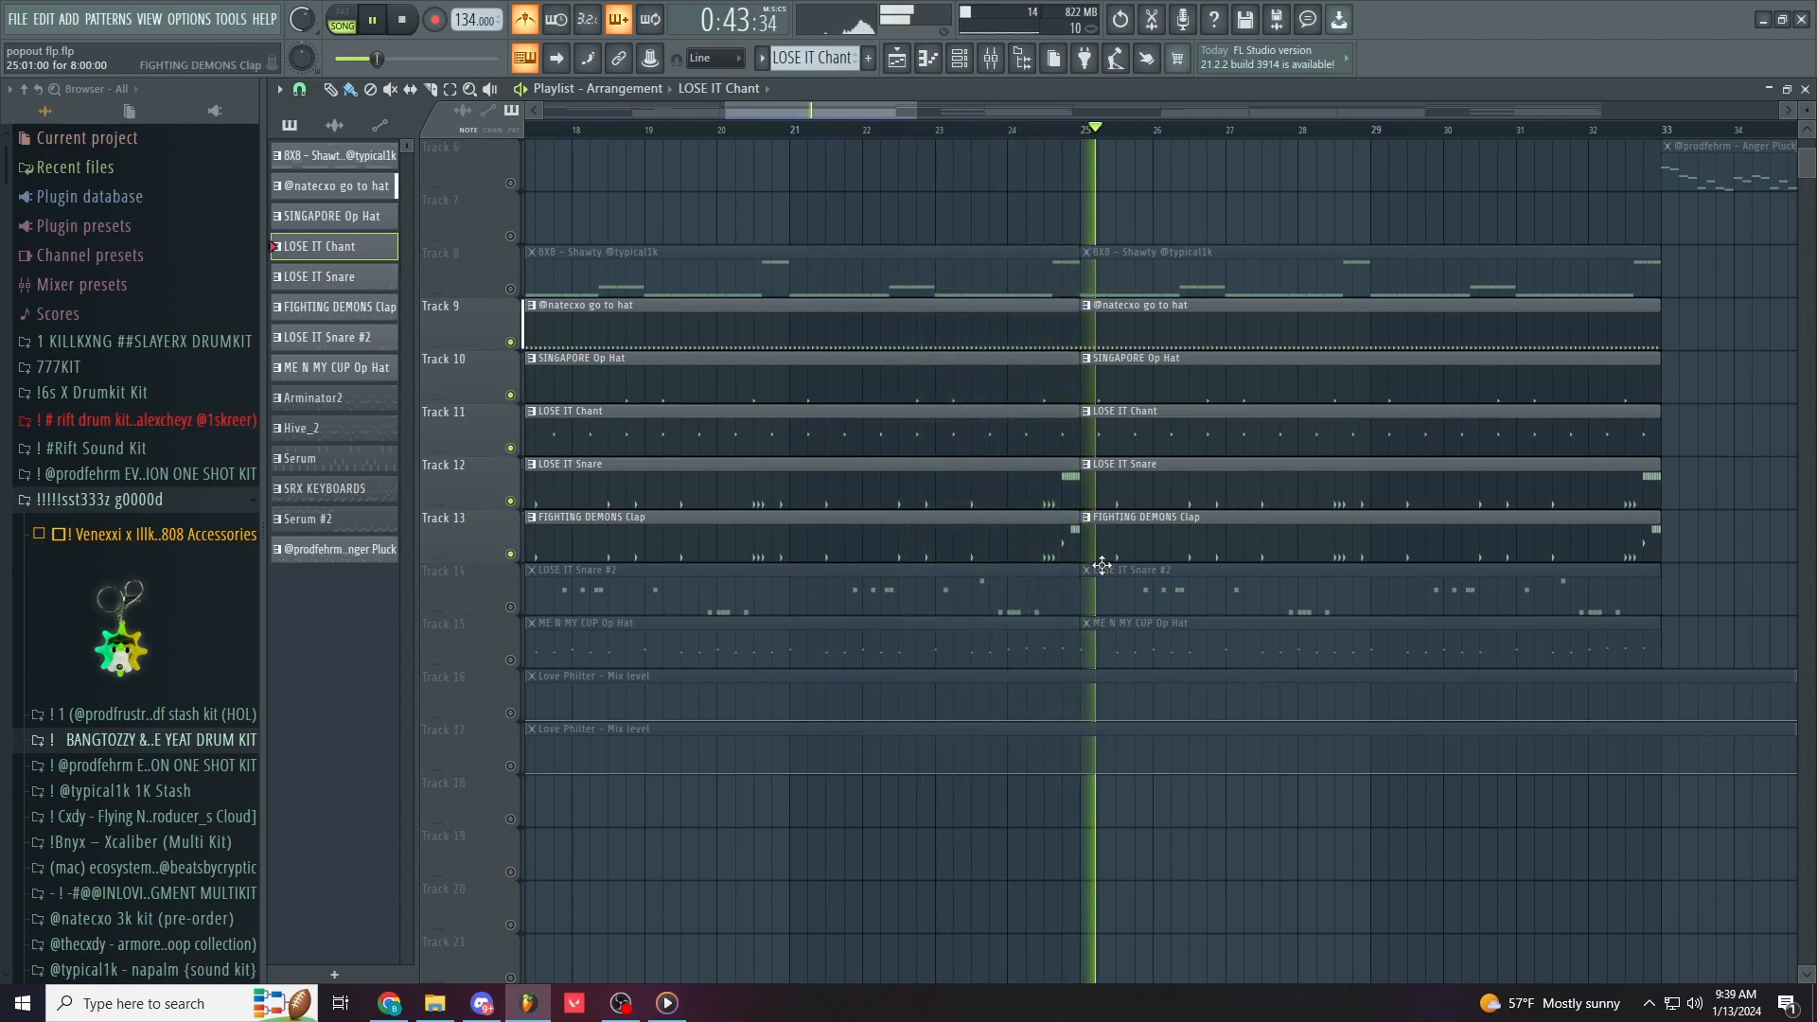
pyautogui.press('space')
pyautogui.scroll(-3, 667, 573)
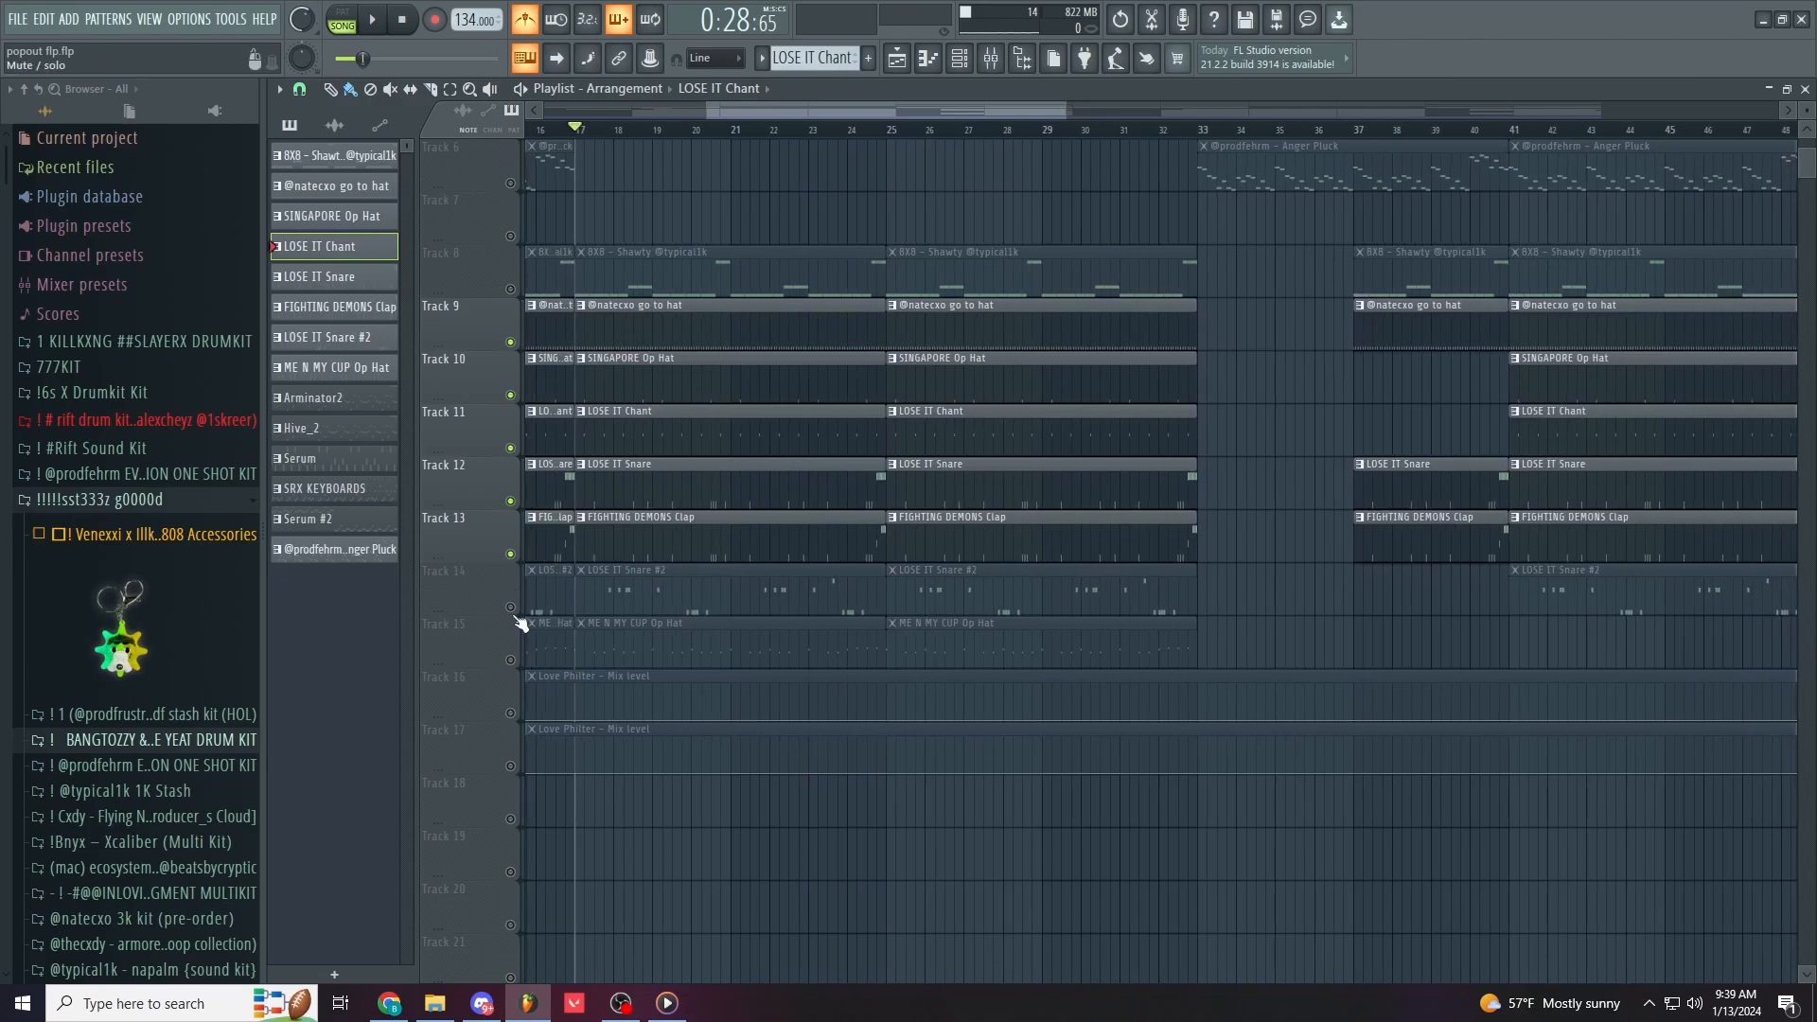
# Step: Unmute the LOSE IT Snare #2 on track 14 and bring its clip from bar 17 to 25 into view
pyautogui.click(514, 607)
pyautogui.scroll(8, 520, 610)
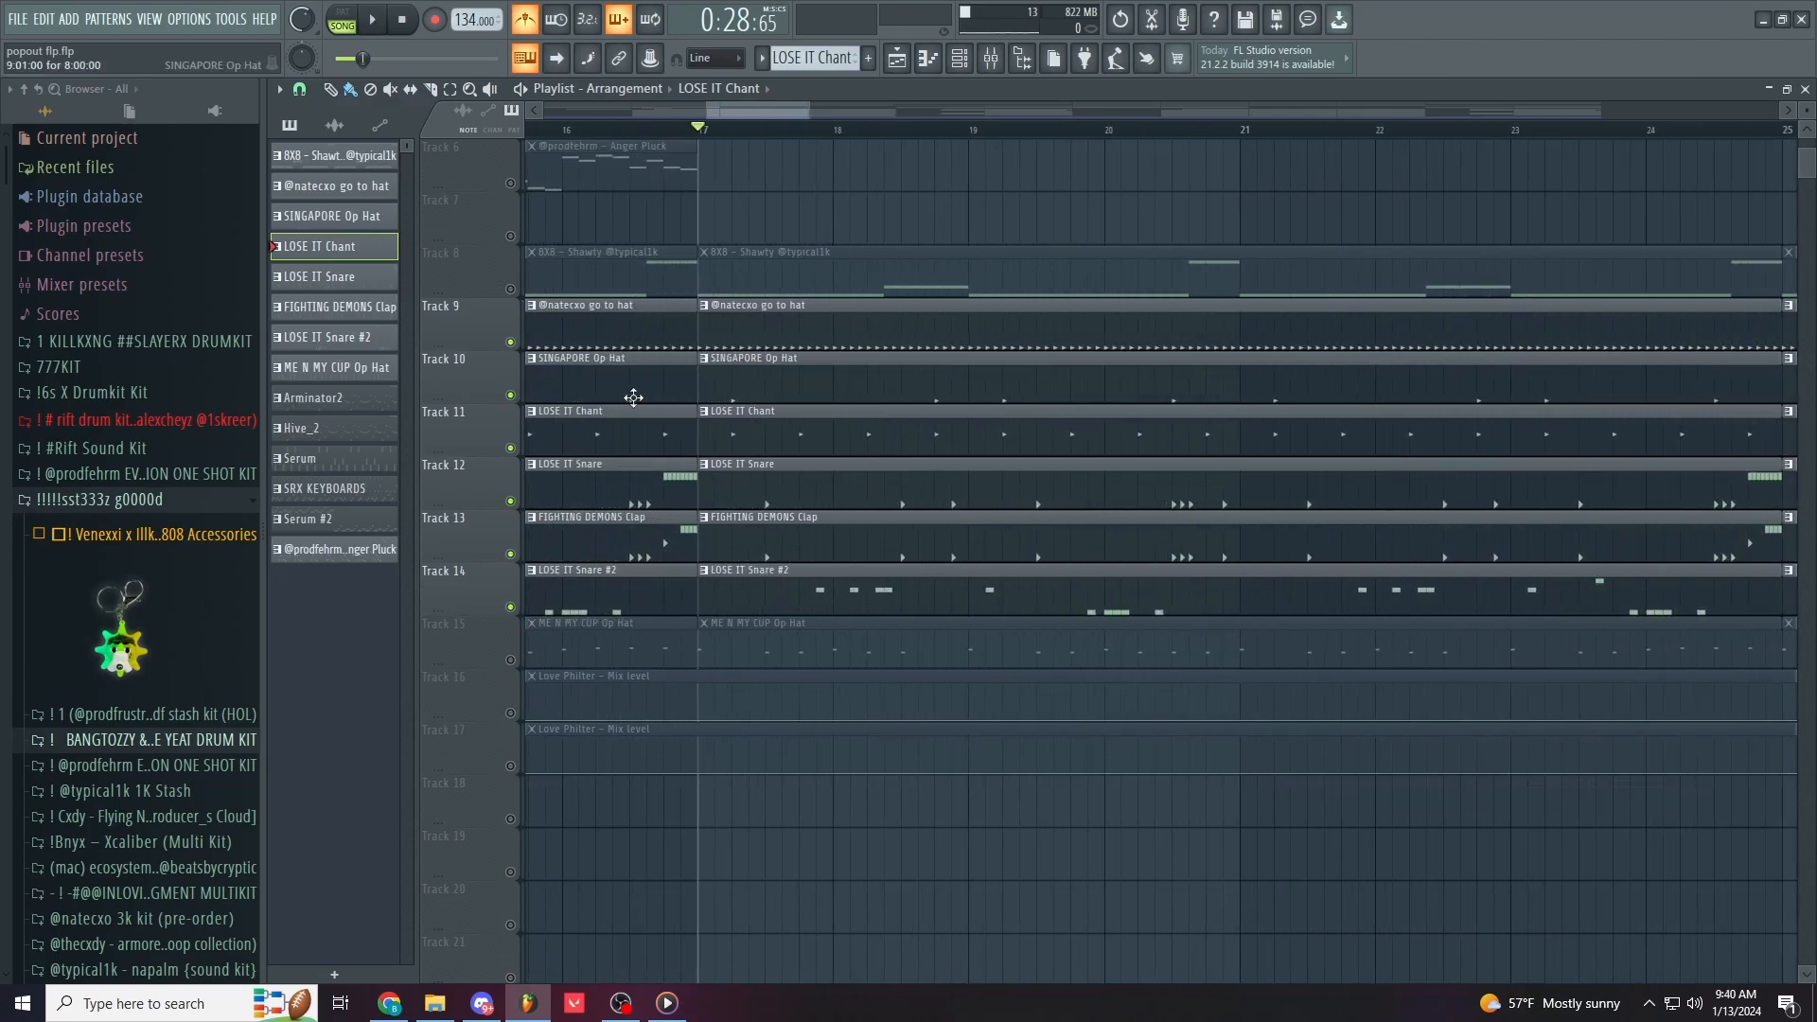
pyautogui.scroll(-3, 1183, 535)
pyautogui.scroll(-2, 1304, 539)
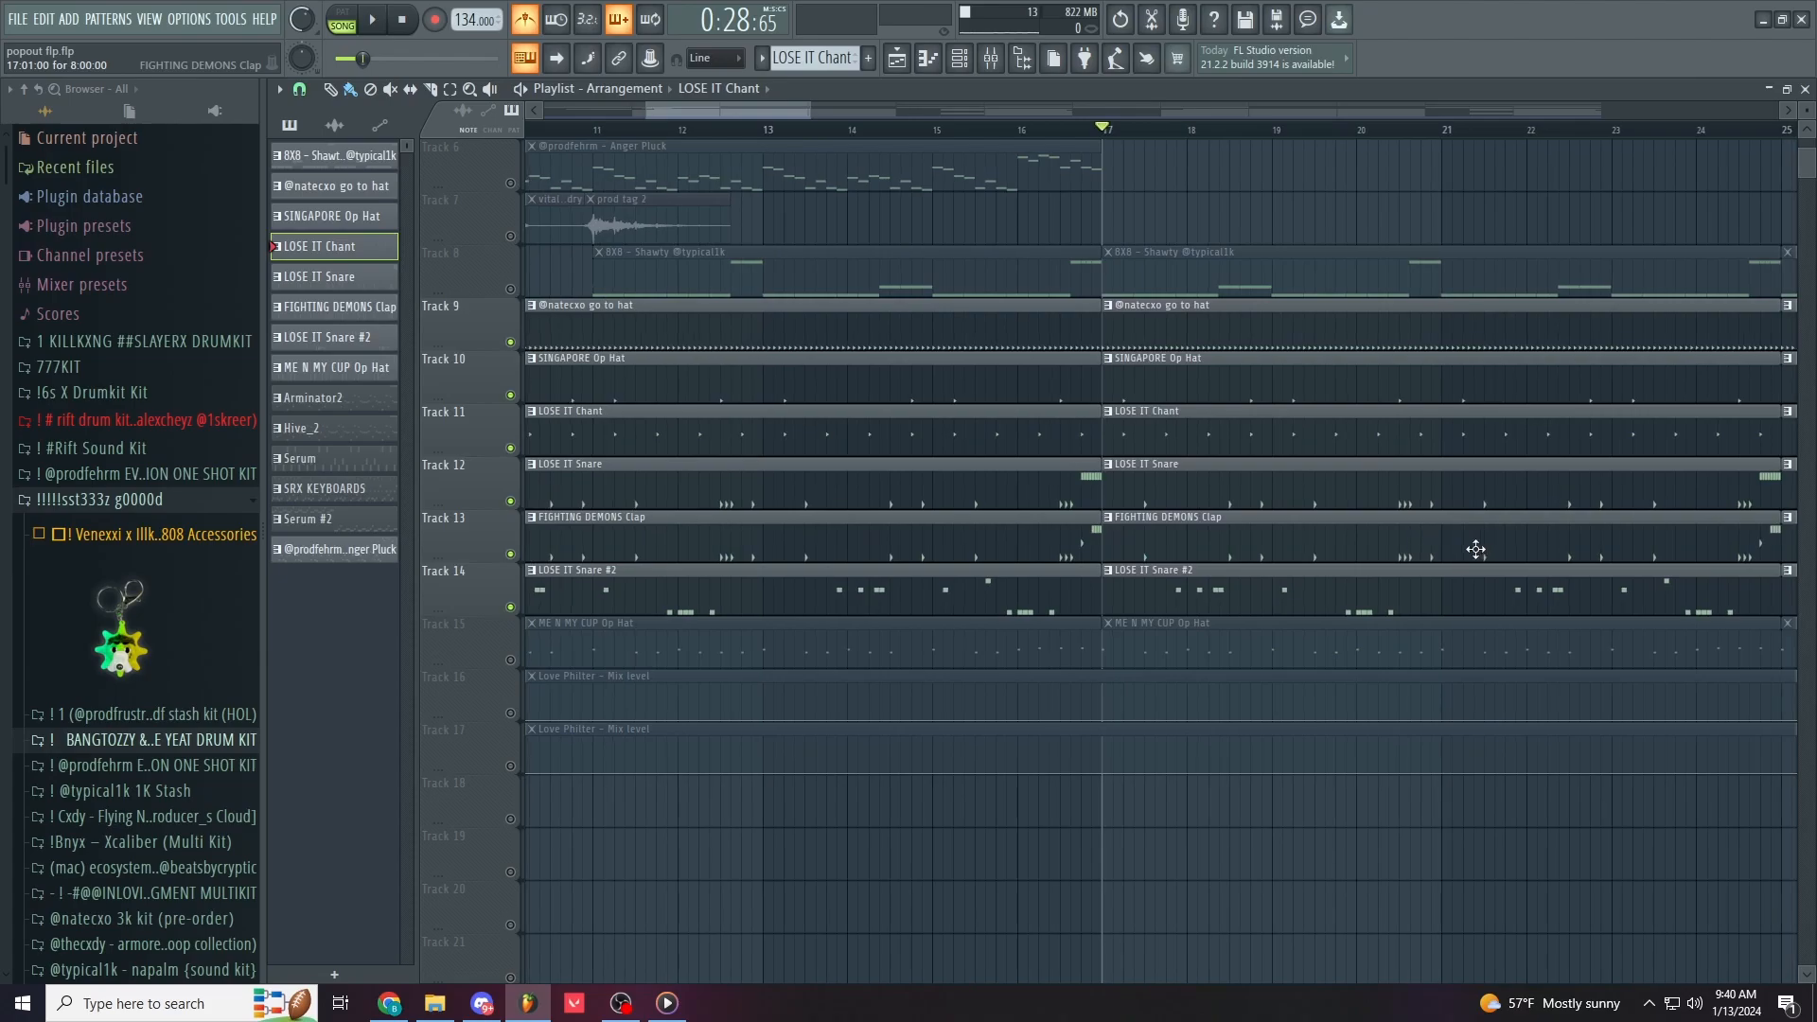
pyautogui.scroll(5, 1249, 623)
pyautogui.scroll(-3, 1226, 616)
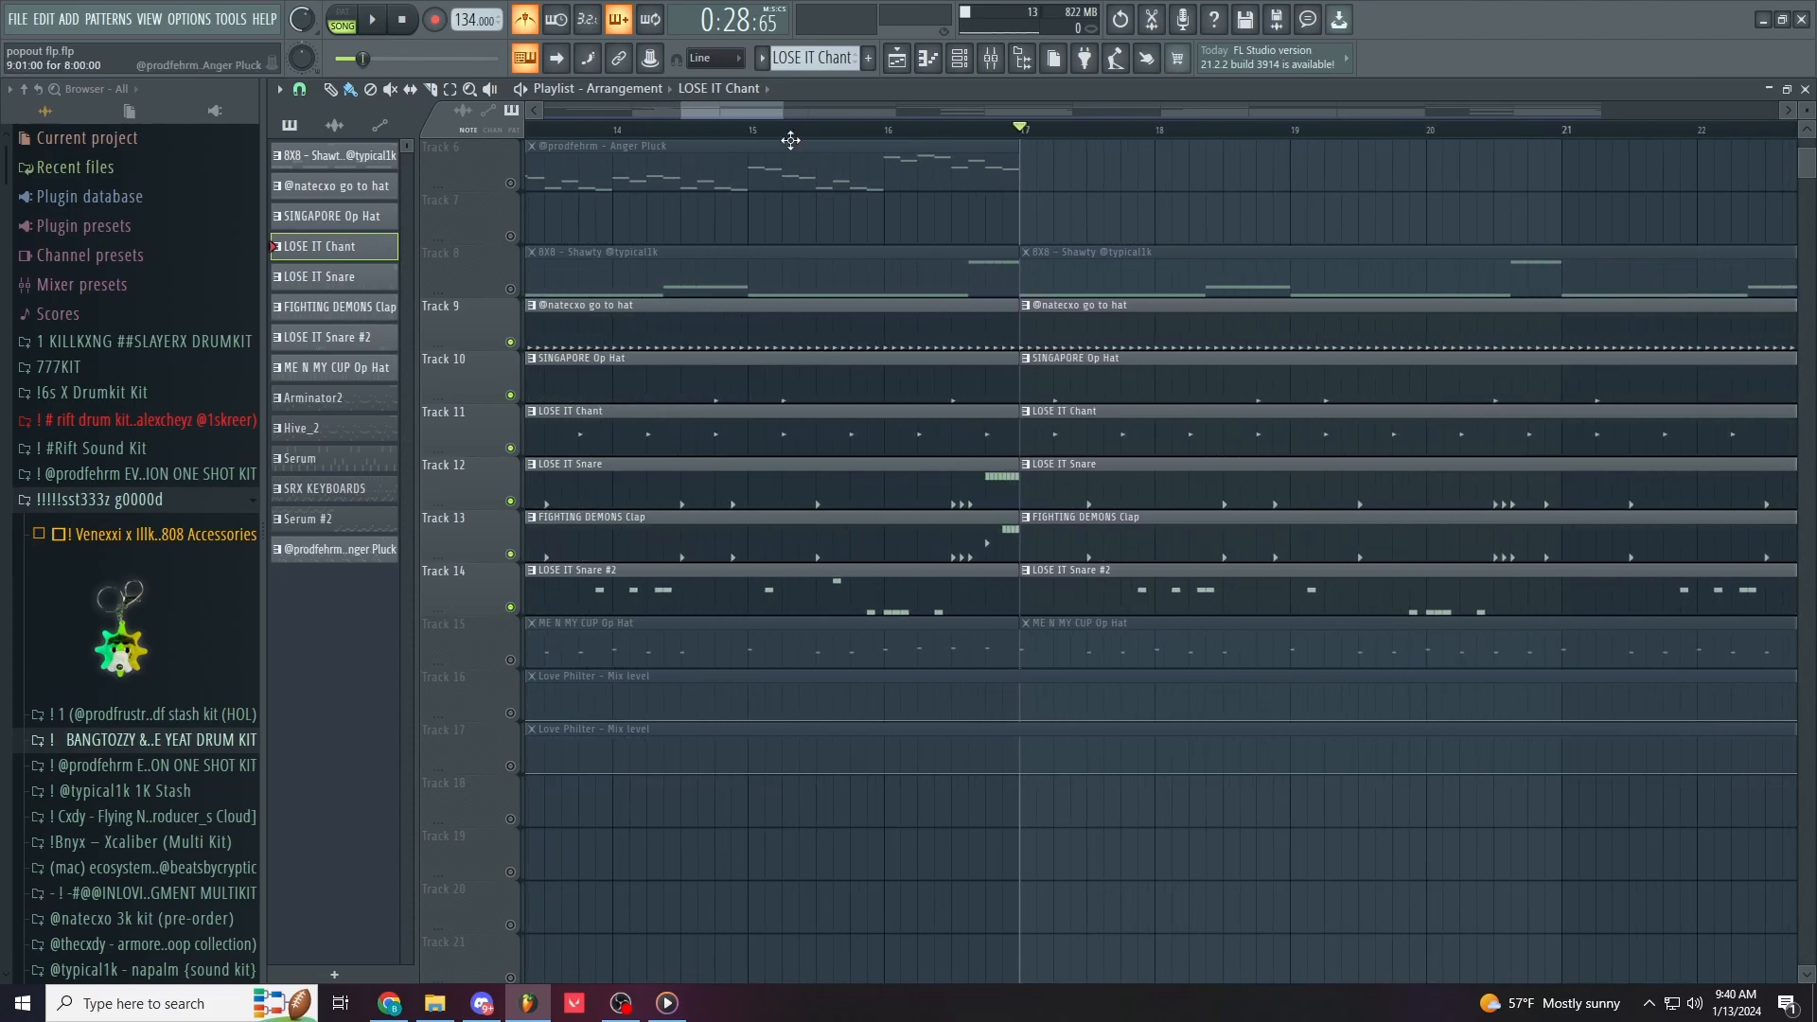
pyautogui.moveTo(747, 110); pyautogui.dragTo(777, 110)
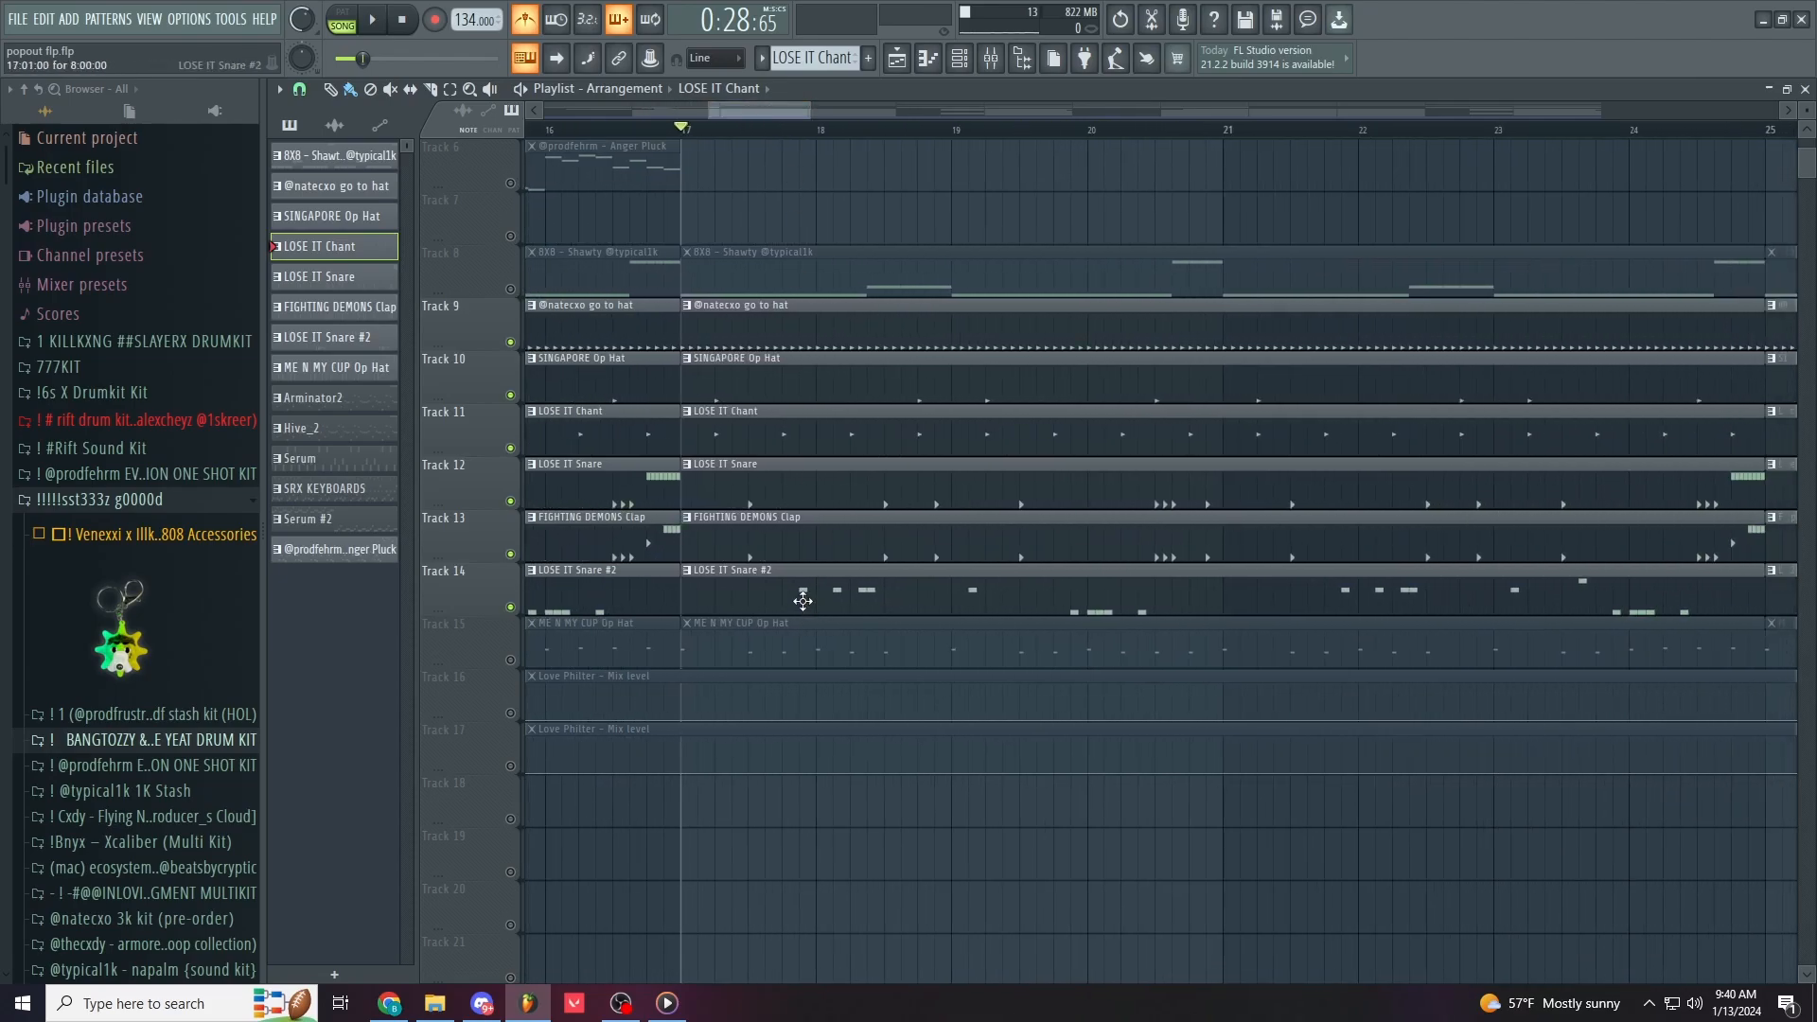
# Step: Play drum tracks 9 to 14 together from bar 17 to hear the added second snare, and stop playback
pyautogui.press('space')
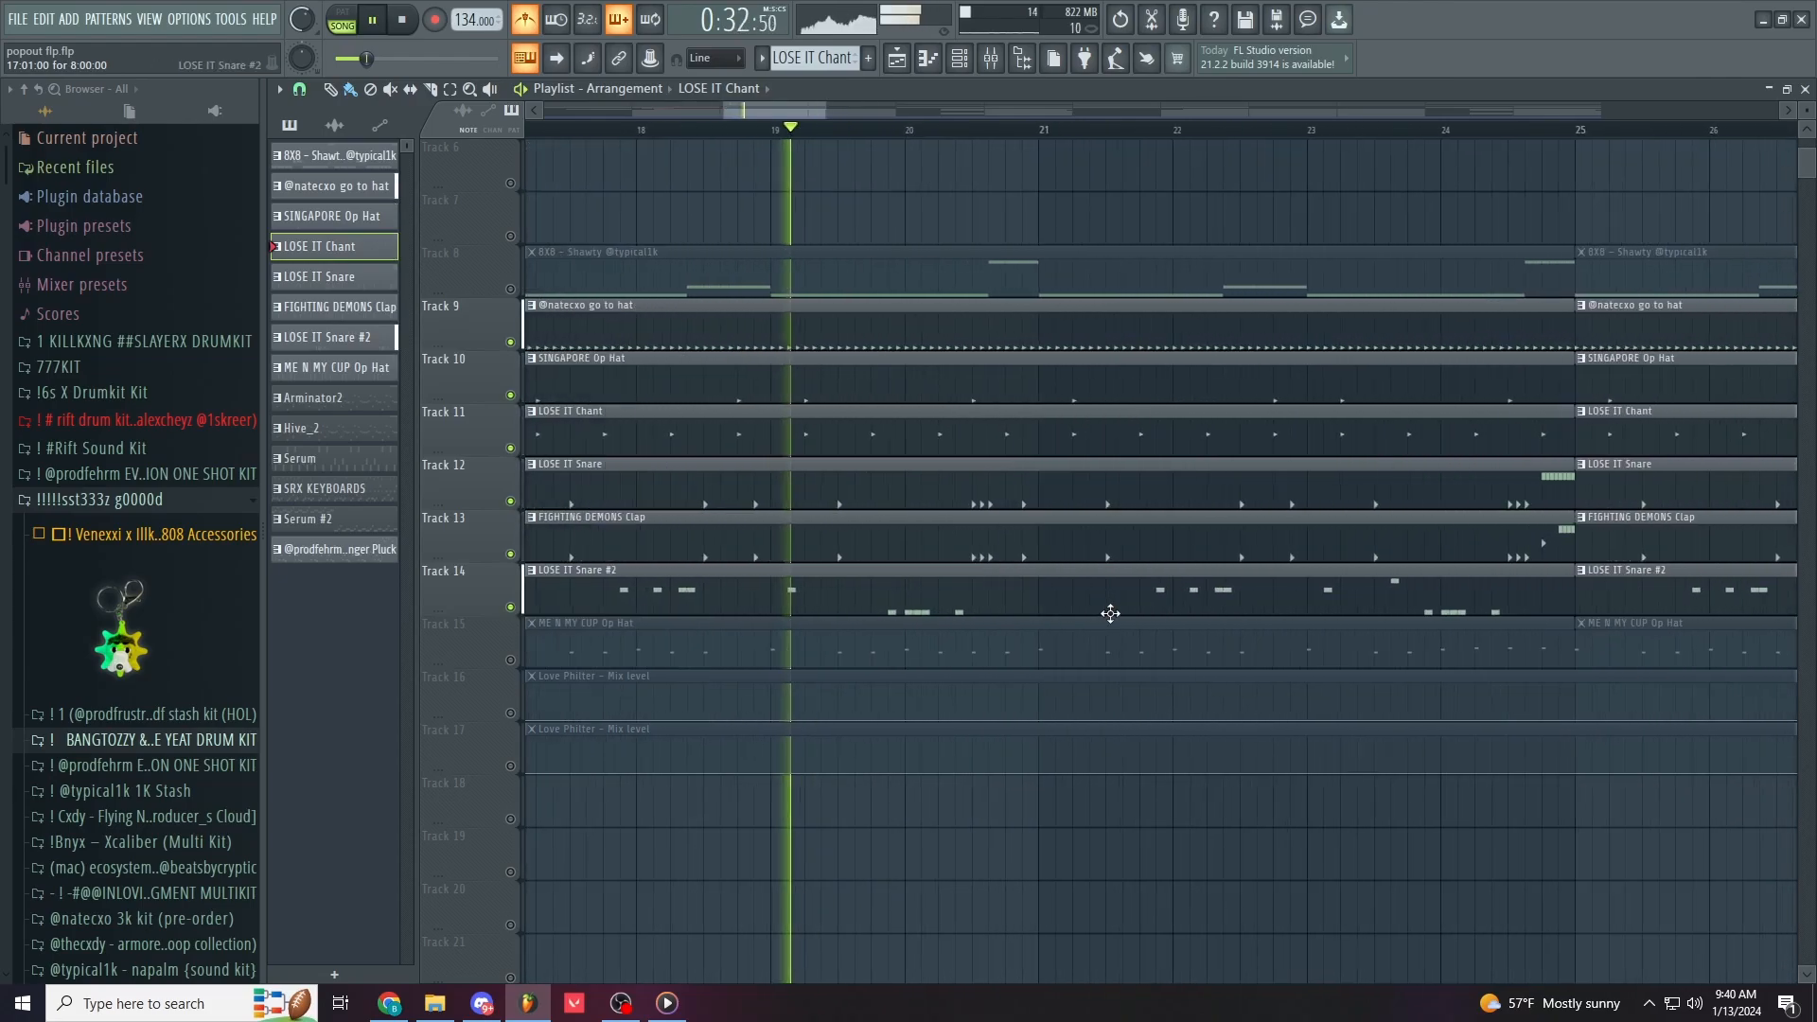
pyautogui.scroll(-2, 1111, 613)
pyautogui.scroll(3, 1111, 613)
pyautogui.scroll(-2, 1111, 613)
pyautogui.scroll(2, 1111, 613)
pyautogui.scroll(-3, 1111, 614)
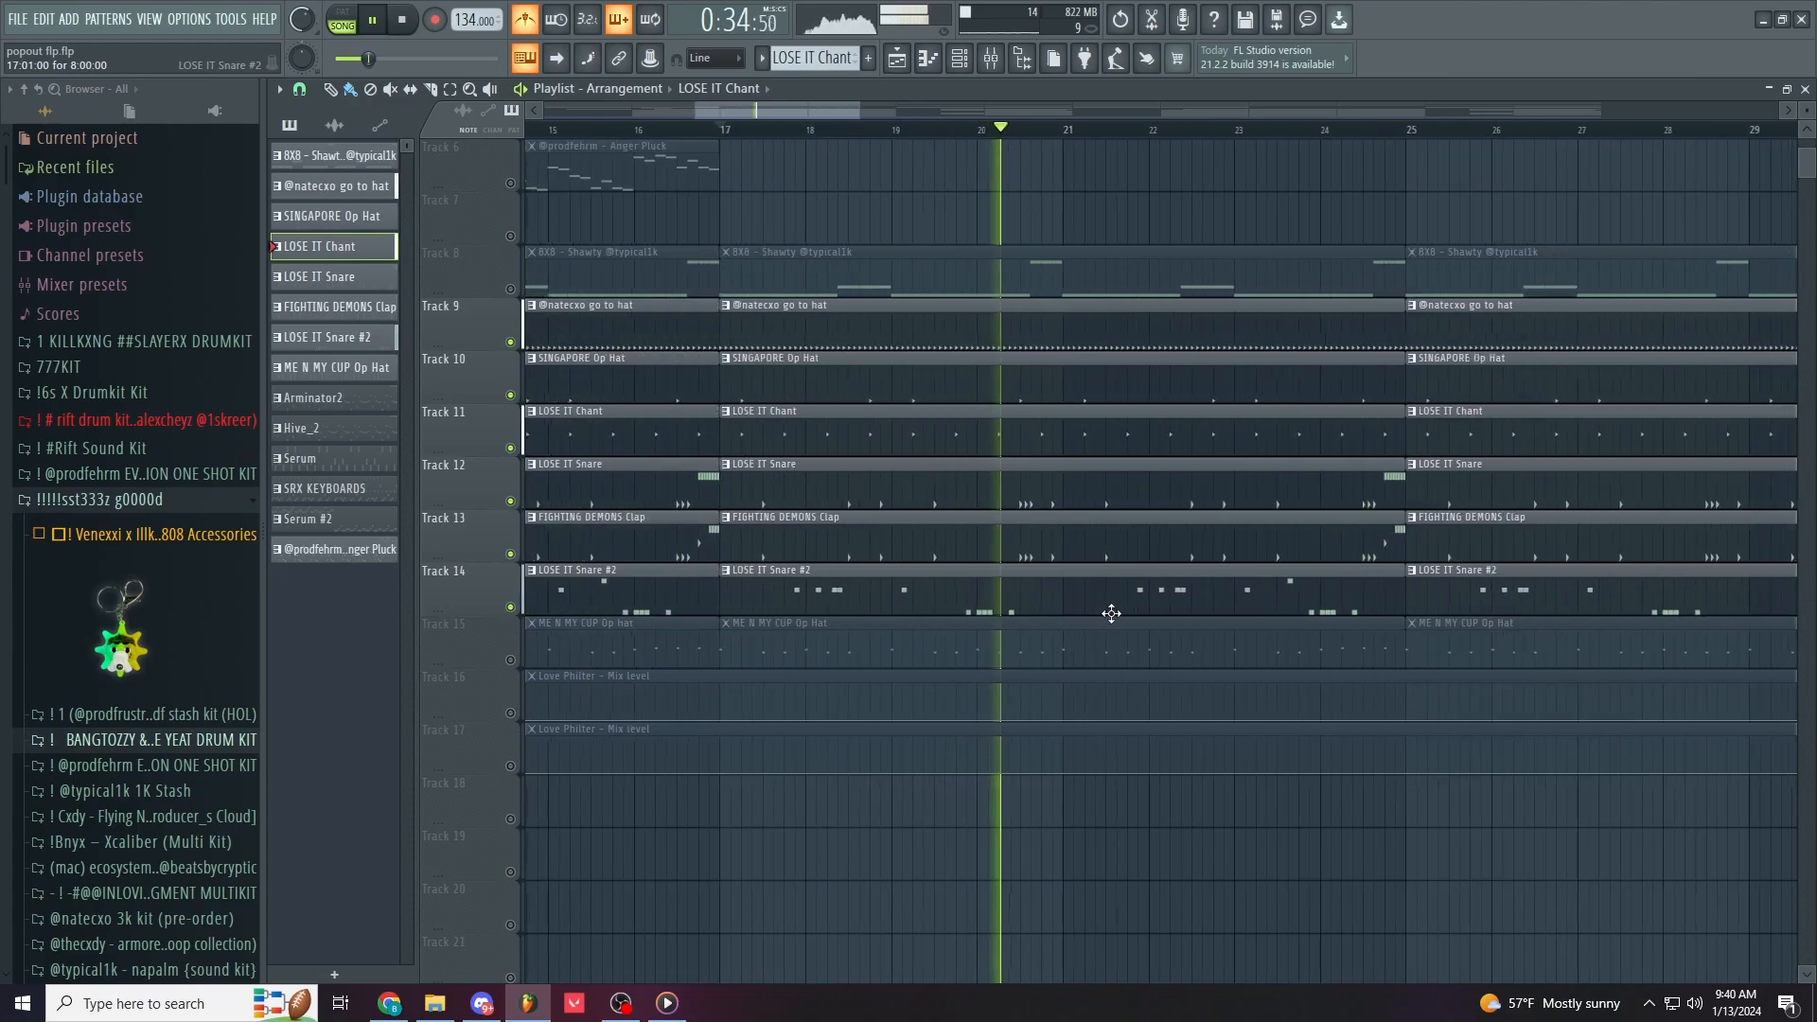
pyautogui.scroll(1, 1189, 608)
pyautogui.press('space')
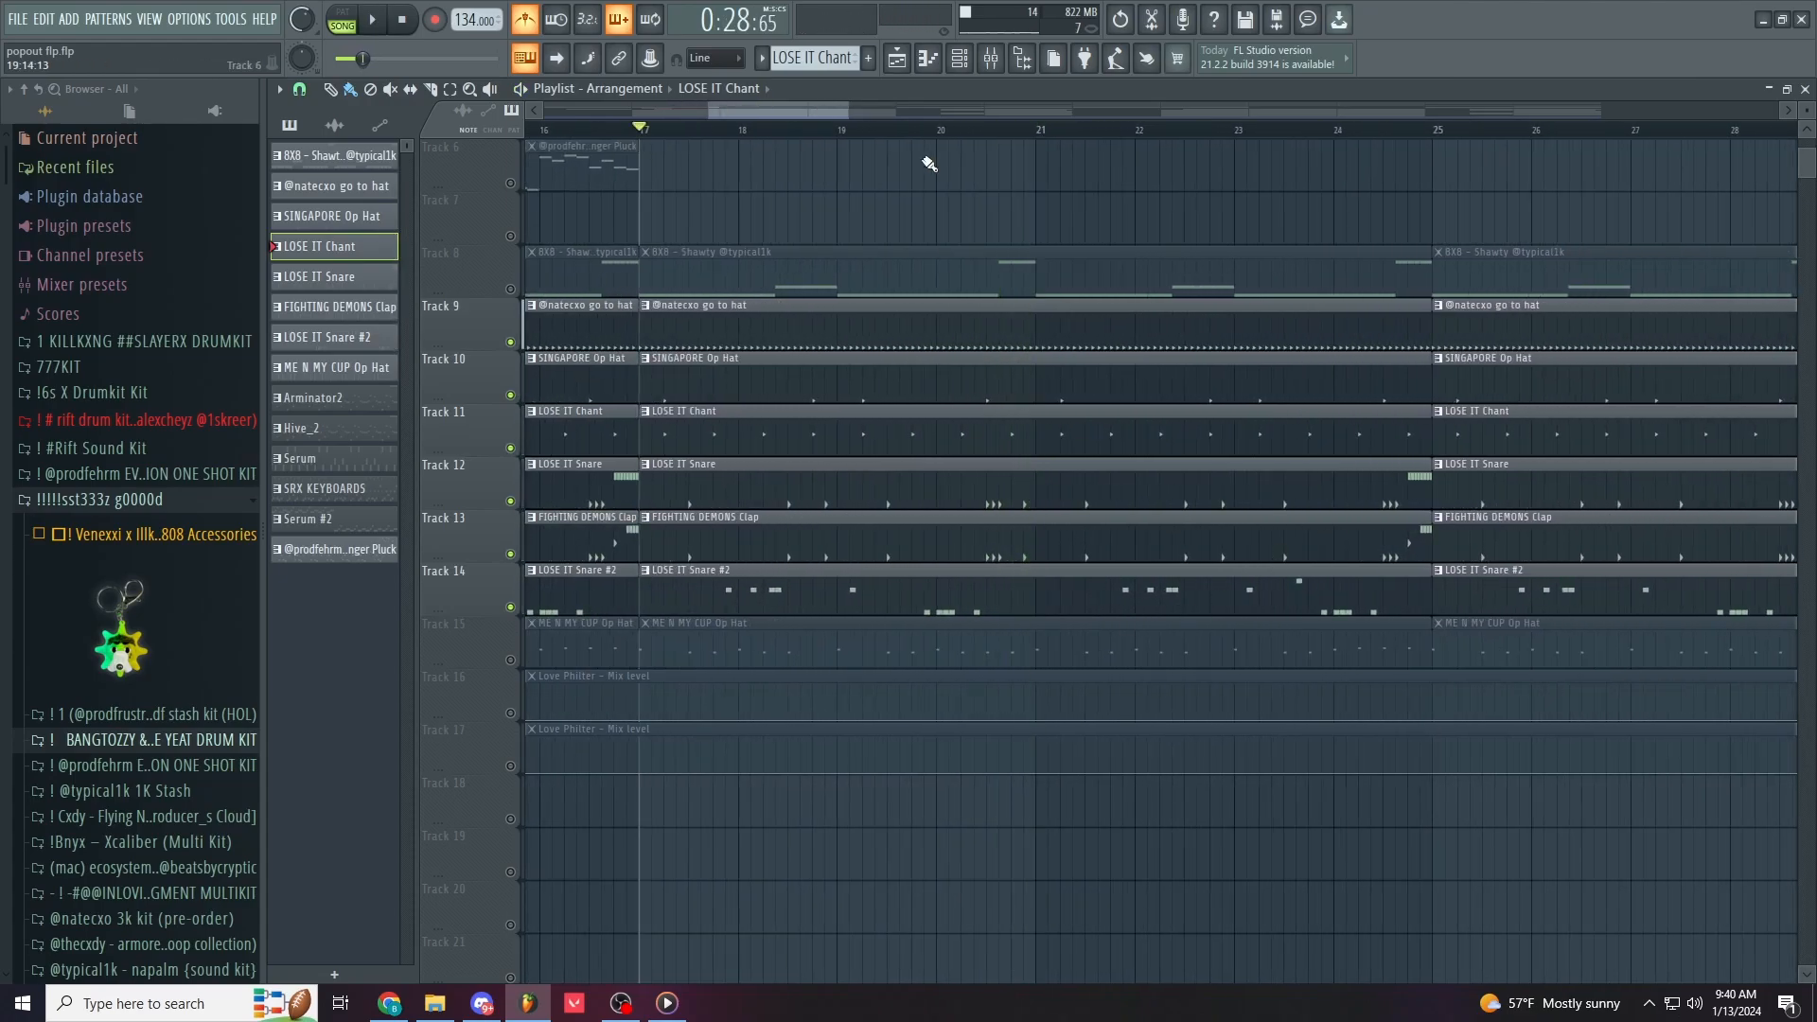
# Step: Examine the sample settings of LOSE IT Snare and LOSE IT Snare #2 from the channel rack, and close them
pyautogui.click(961, 59)
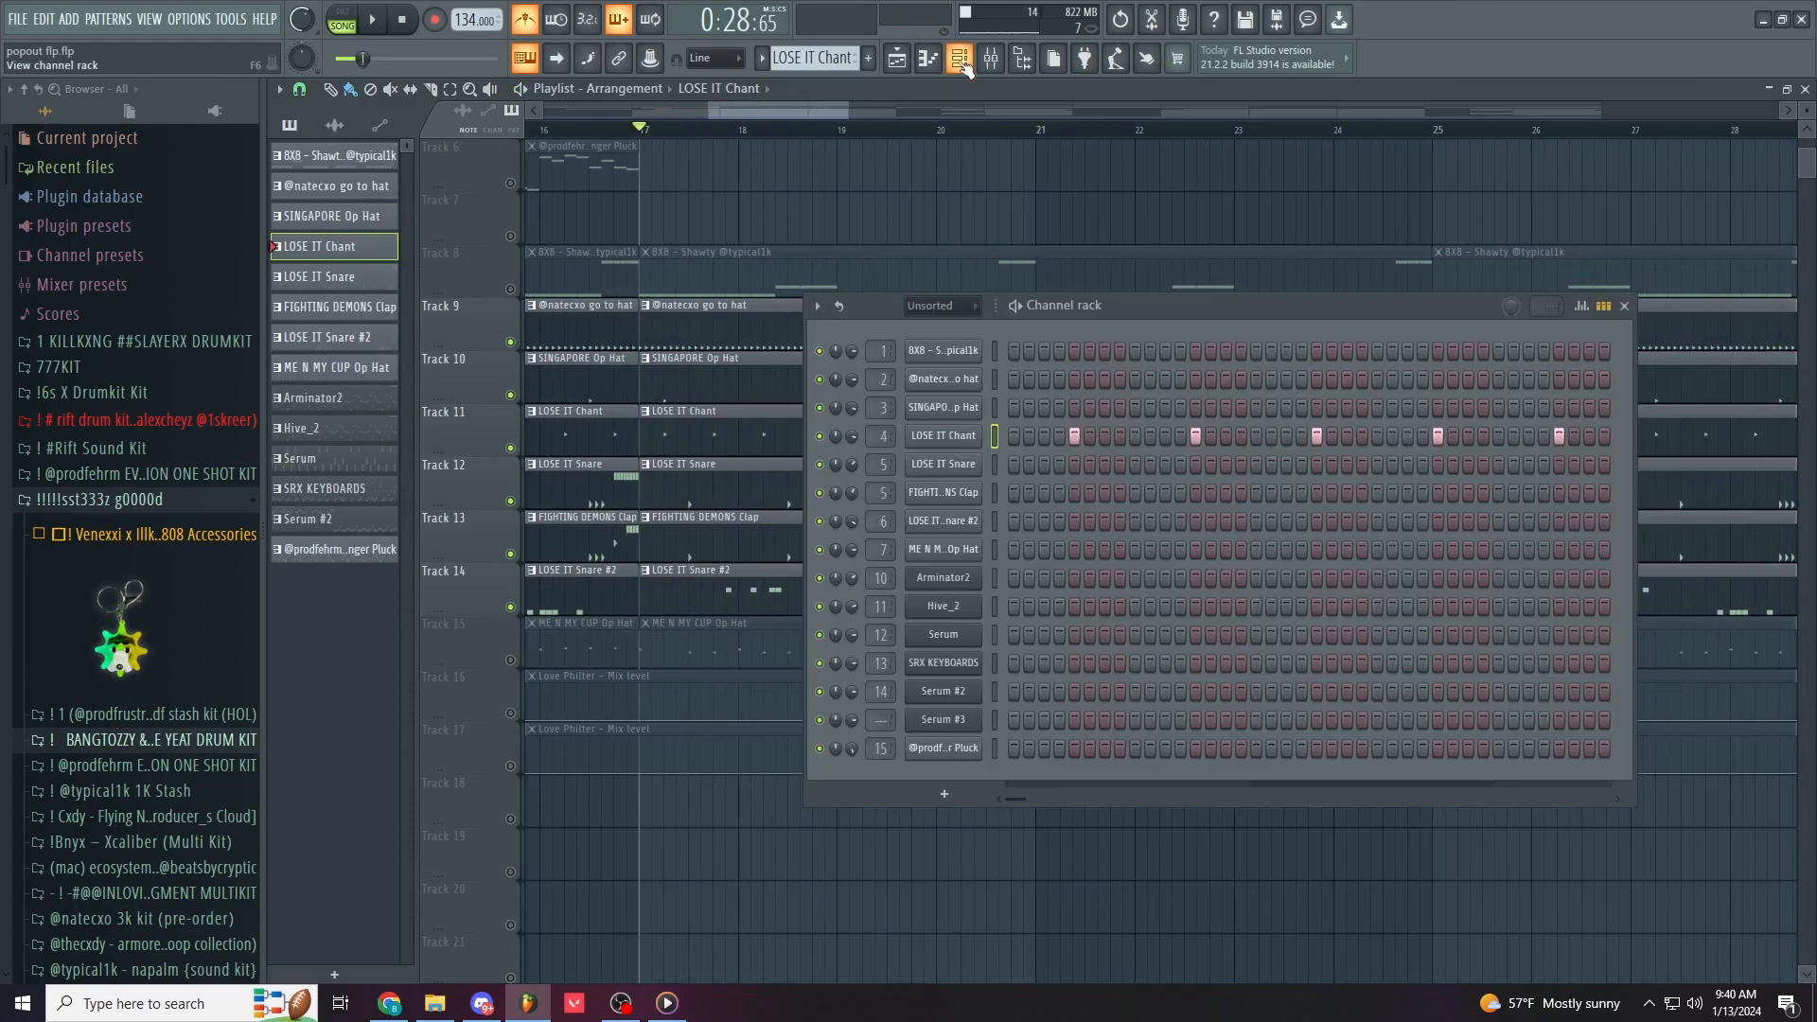
pyautogui.click(963, 467)
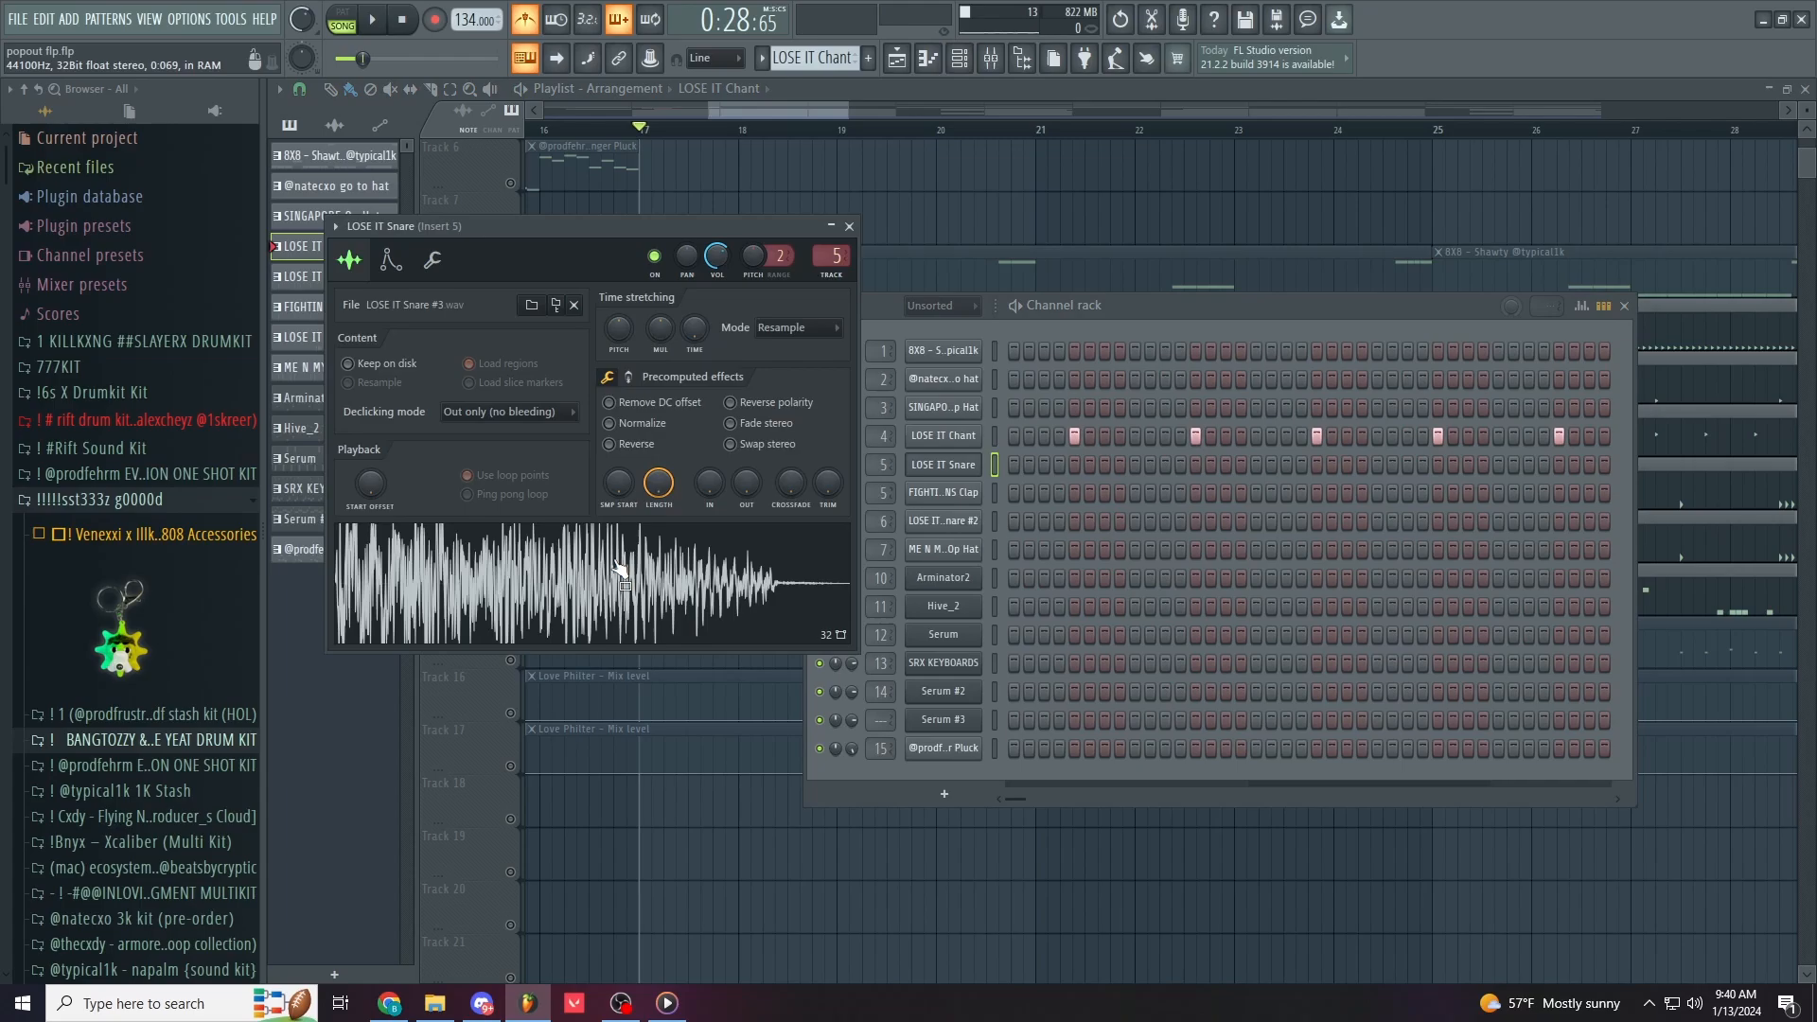
pyautogui.click(947, 524)
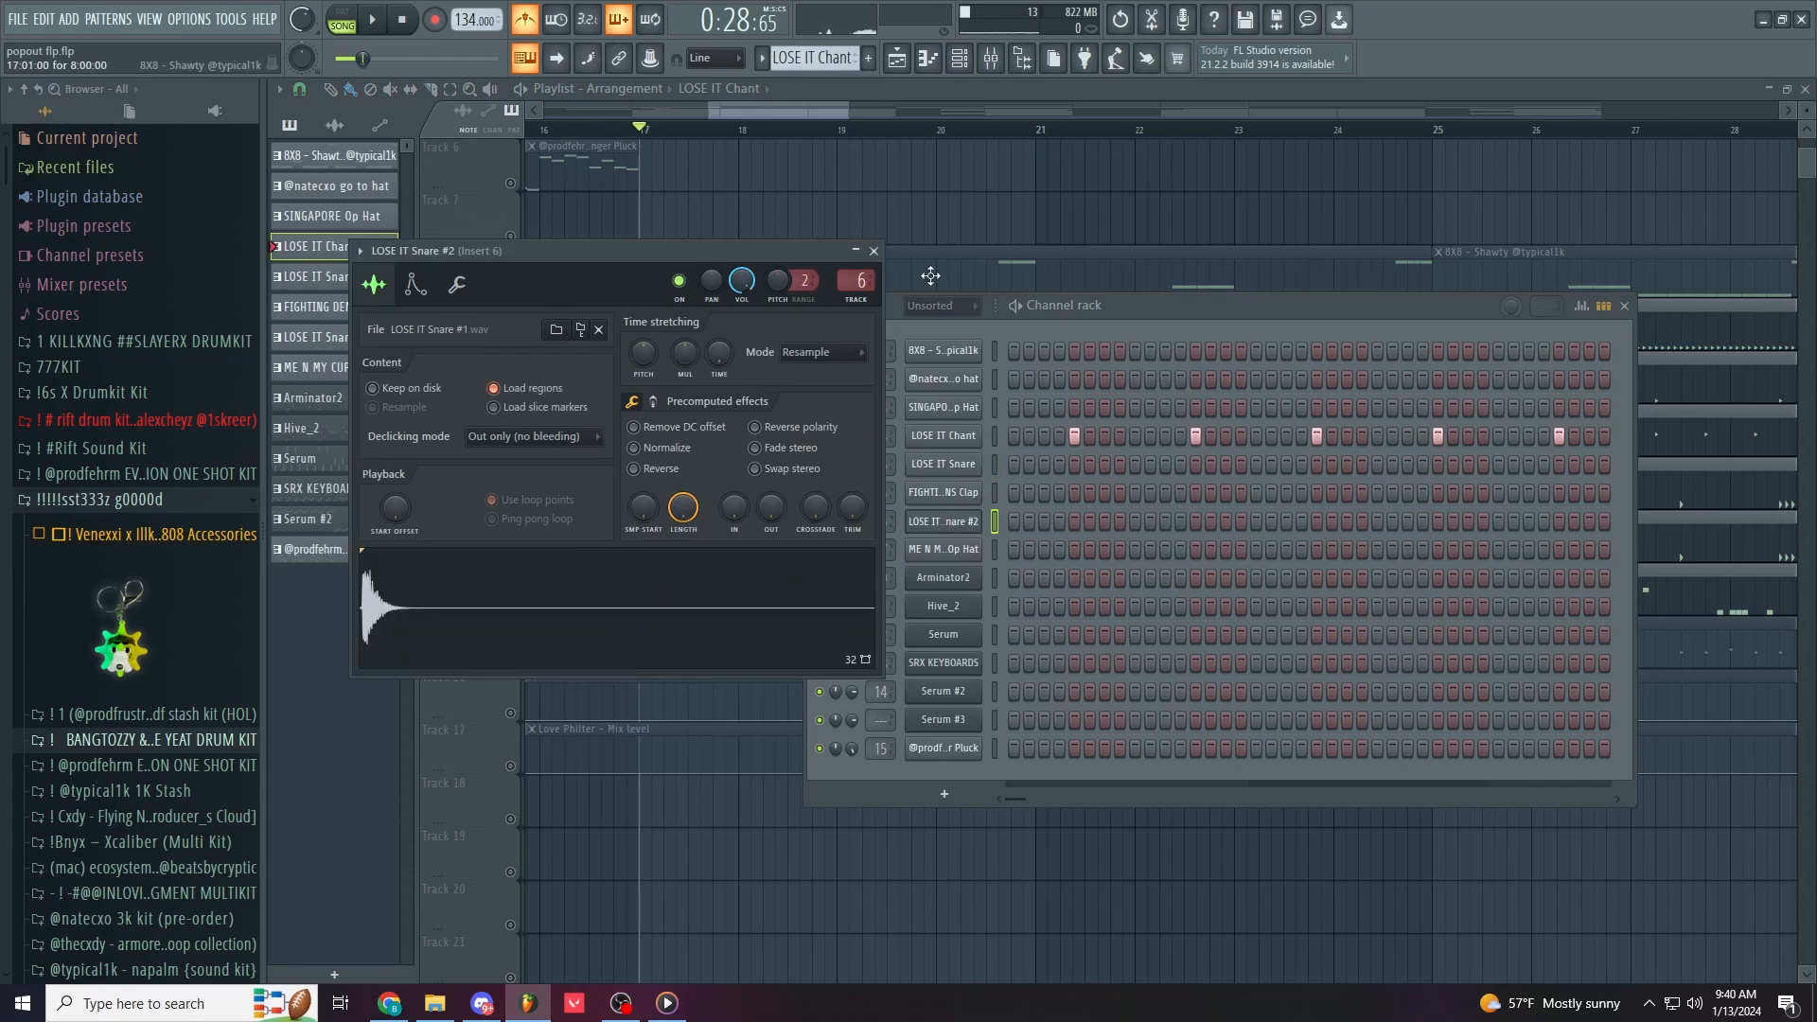
pyautogui.click(875, 252)
# Step: Make LOSE IT Snare #2 the current pattern, and unmute the ME N MY CUP Op Hat on track 15
pyautogui.scroll(-3, 725, 469)
pyautogui.click(702, 595)
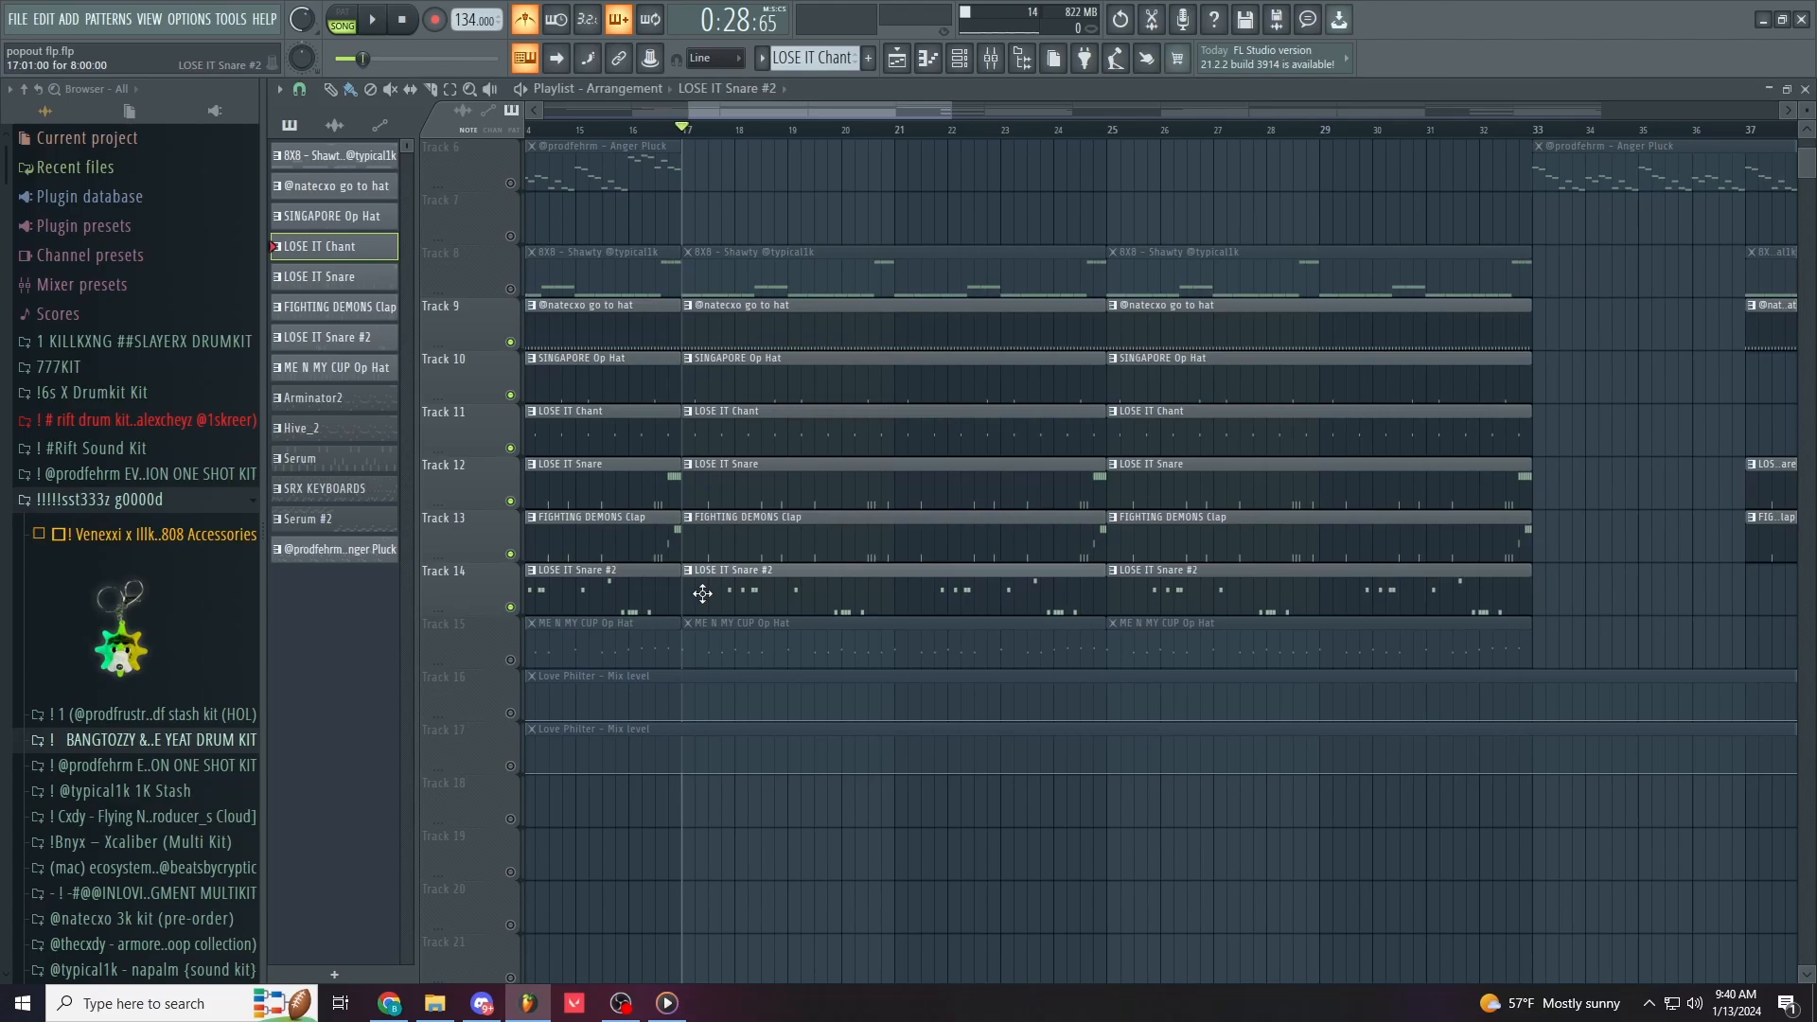
pyautogui.click(516, 662)
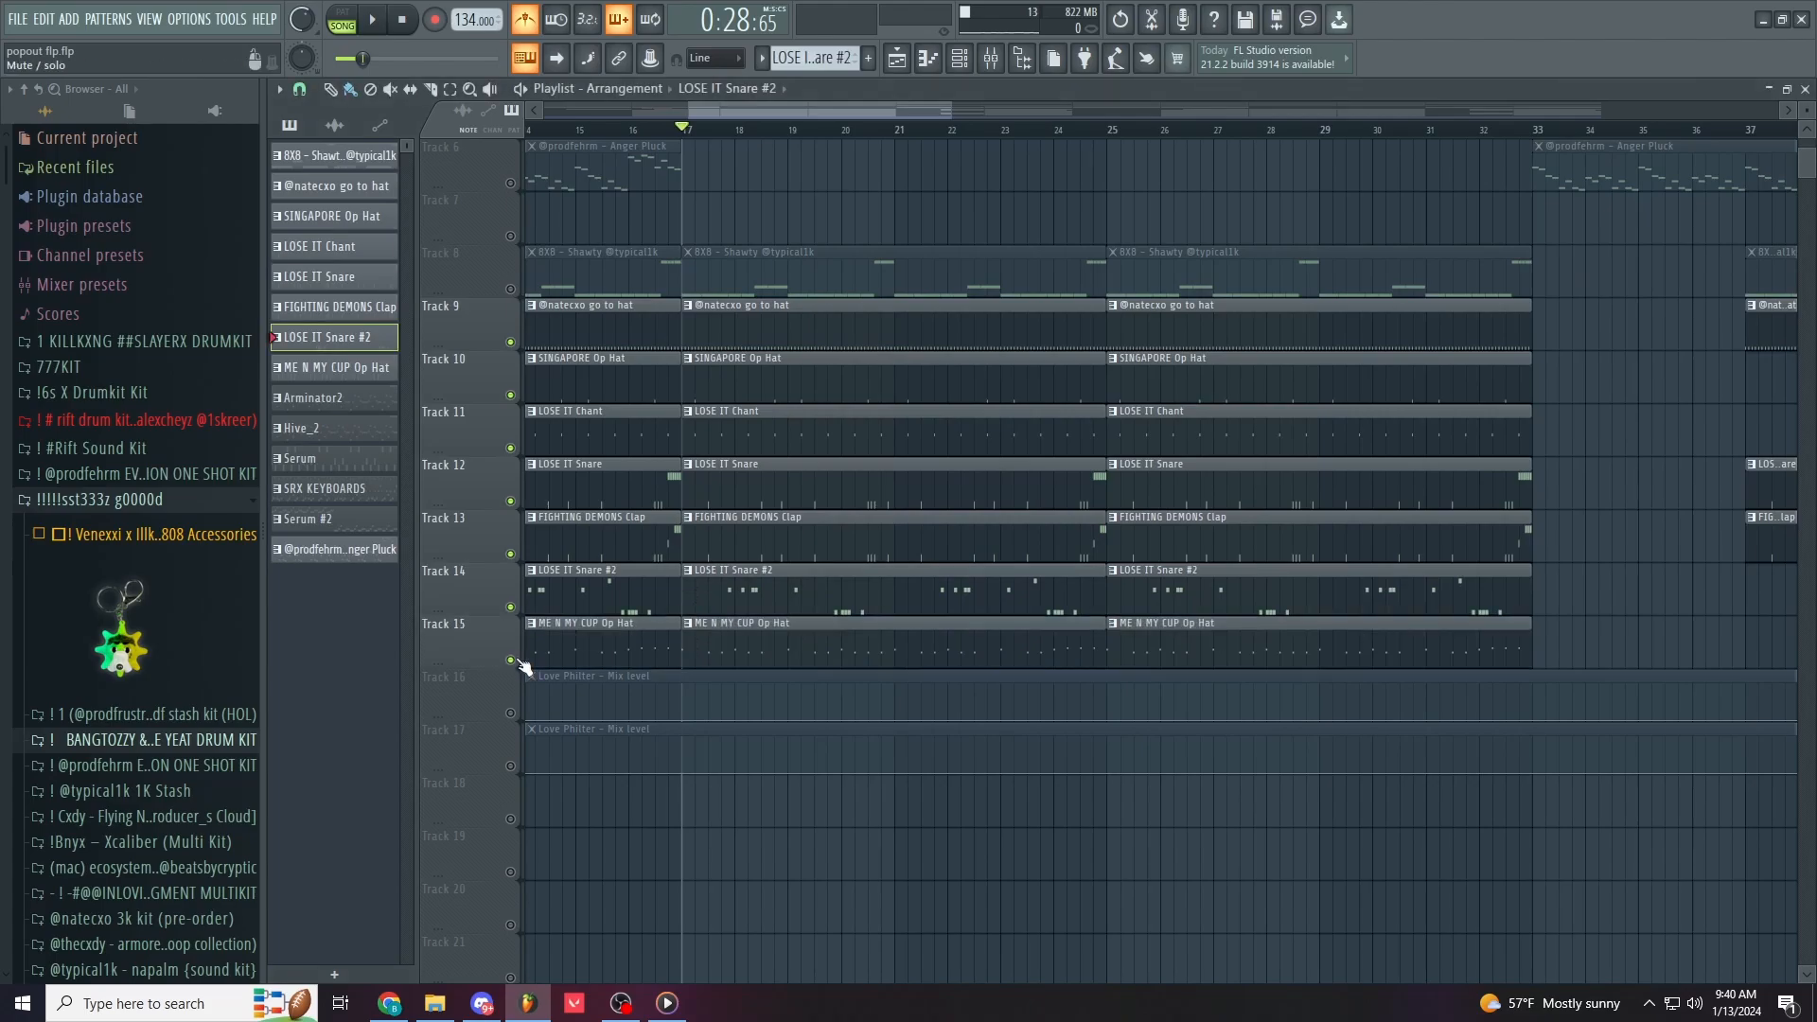
pyautogui.scroll(5, 698, 663)
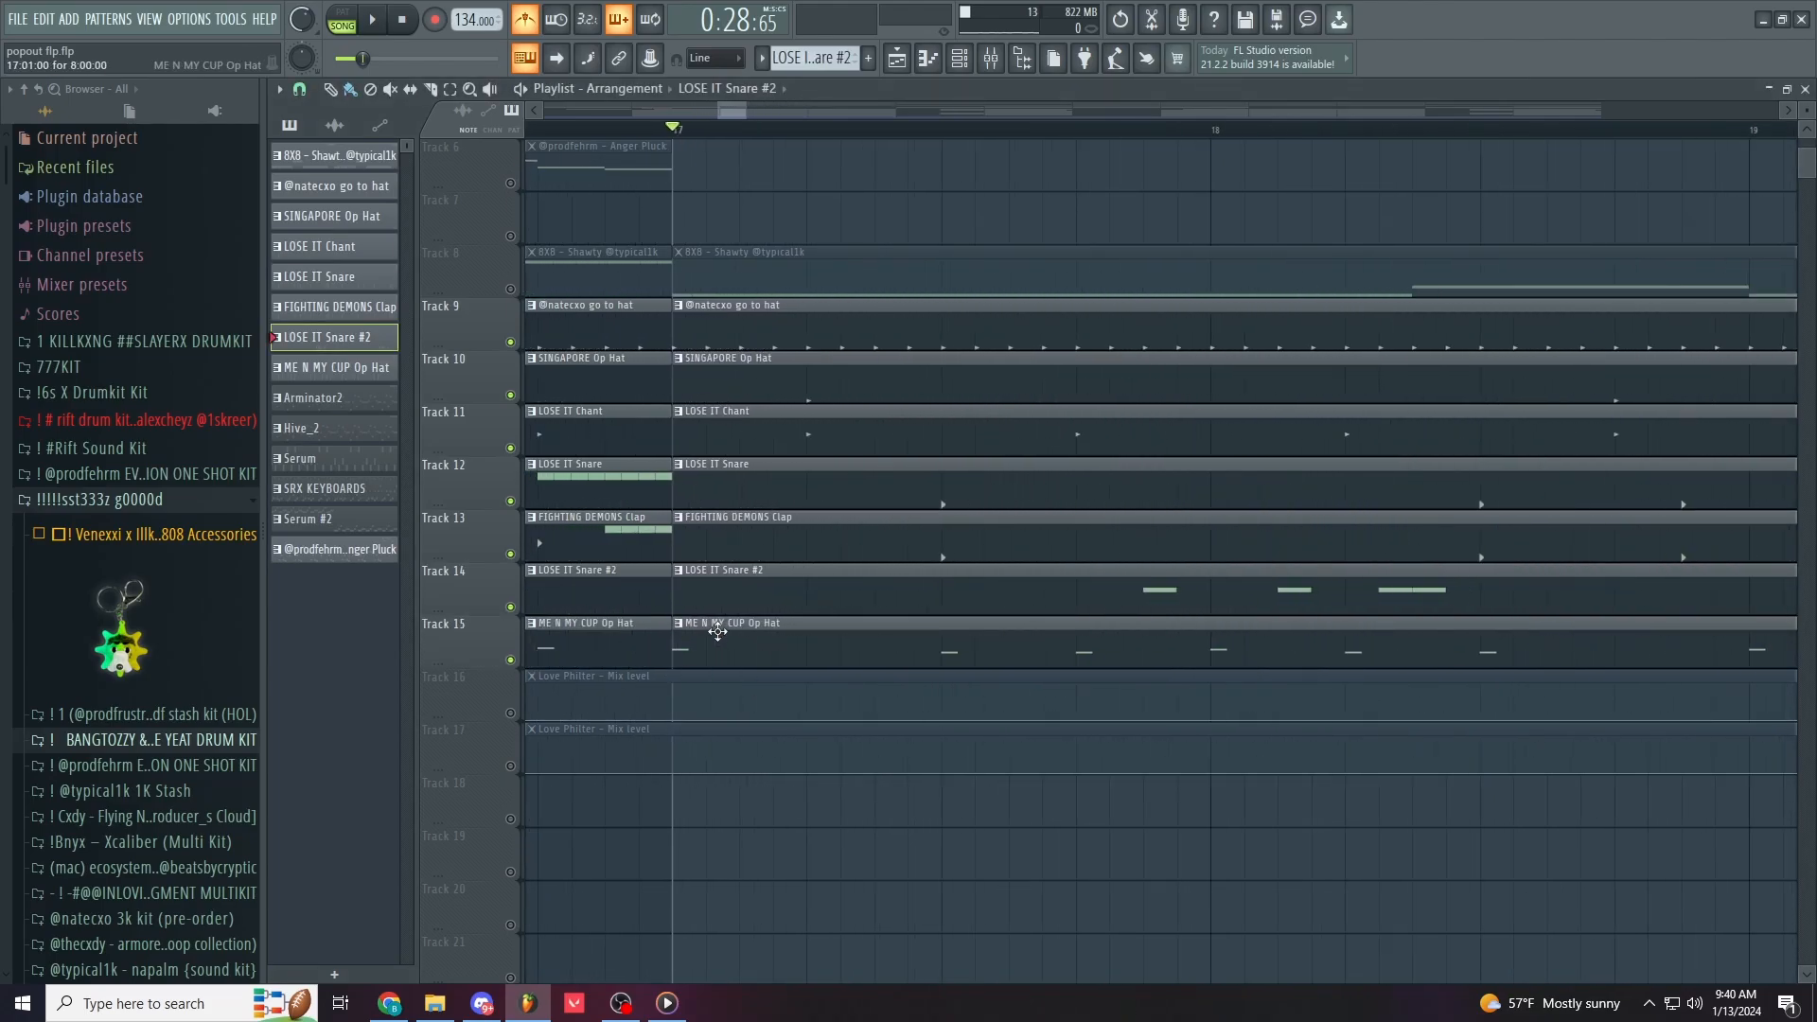
# Step: Play drum tracks 9 to 15 together from bar 17 to hear the ME N MY CUP Op Hat, and stop playback
pyautogui.scroll(-3, 717, 633)
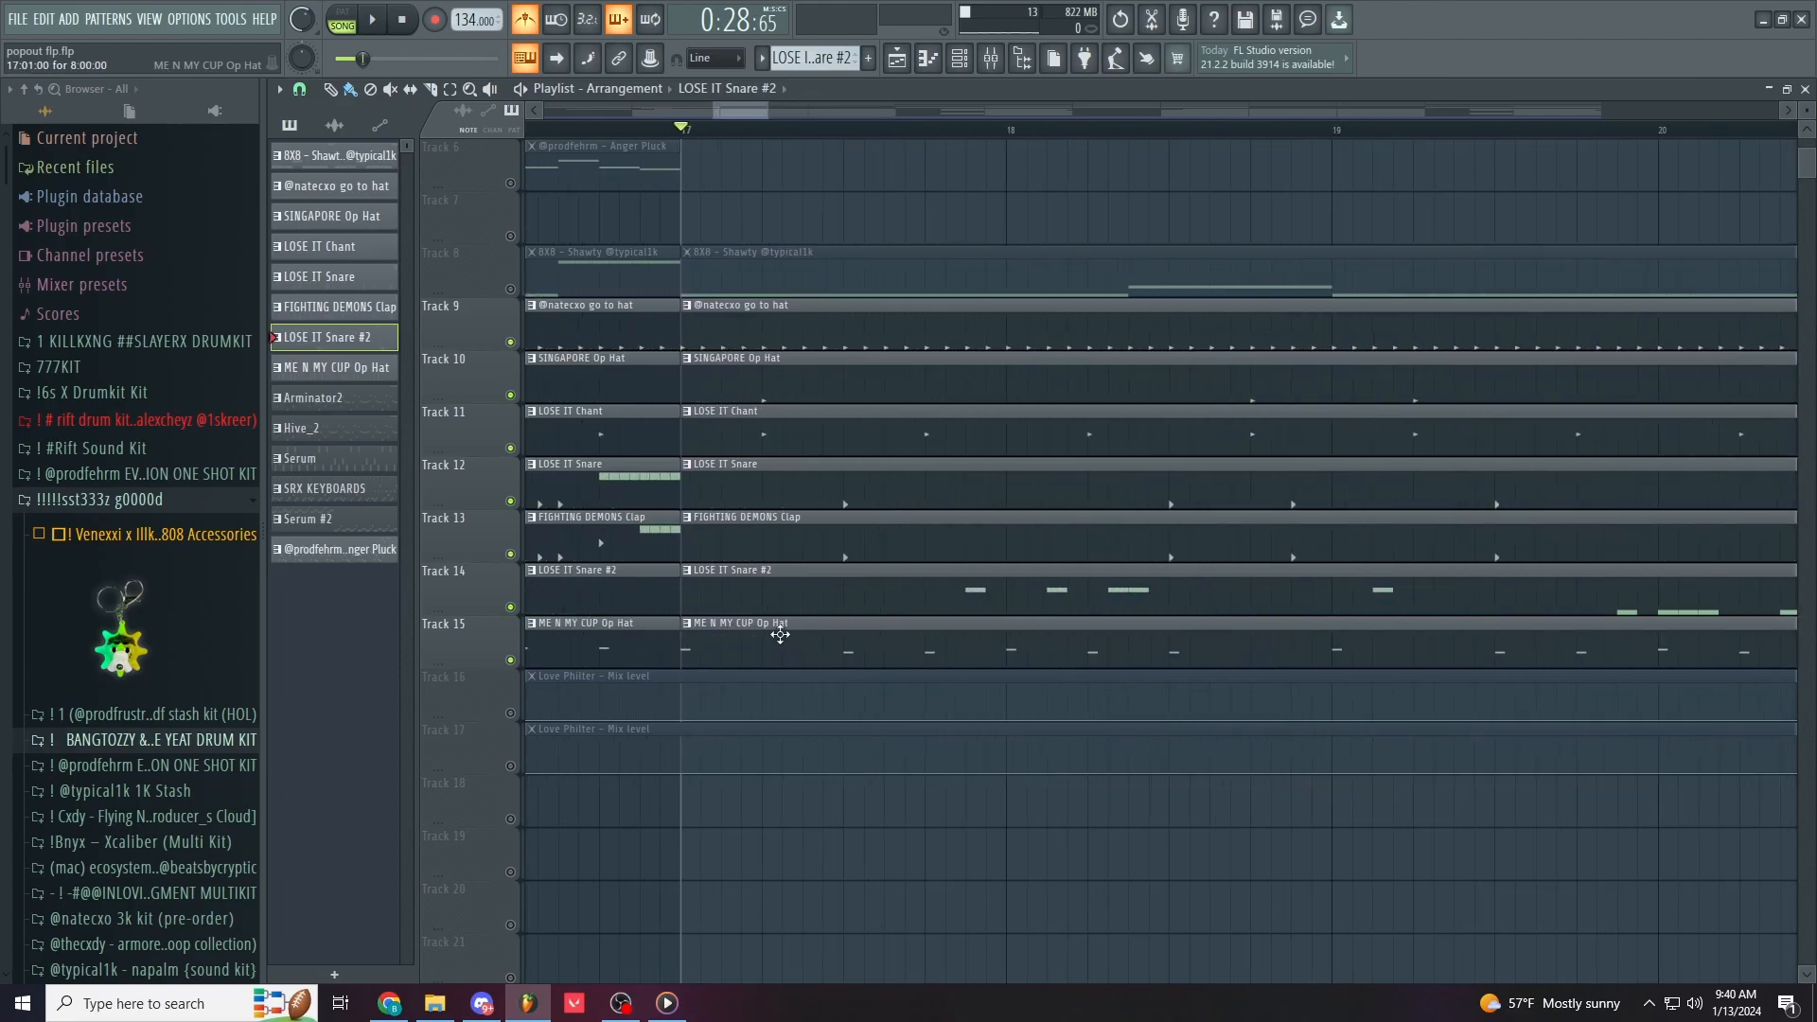
pyautogui.scroll(-4, 805, 637)
pyautogui.press('space')
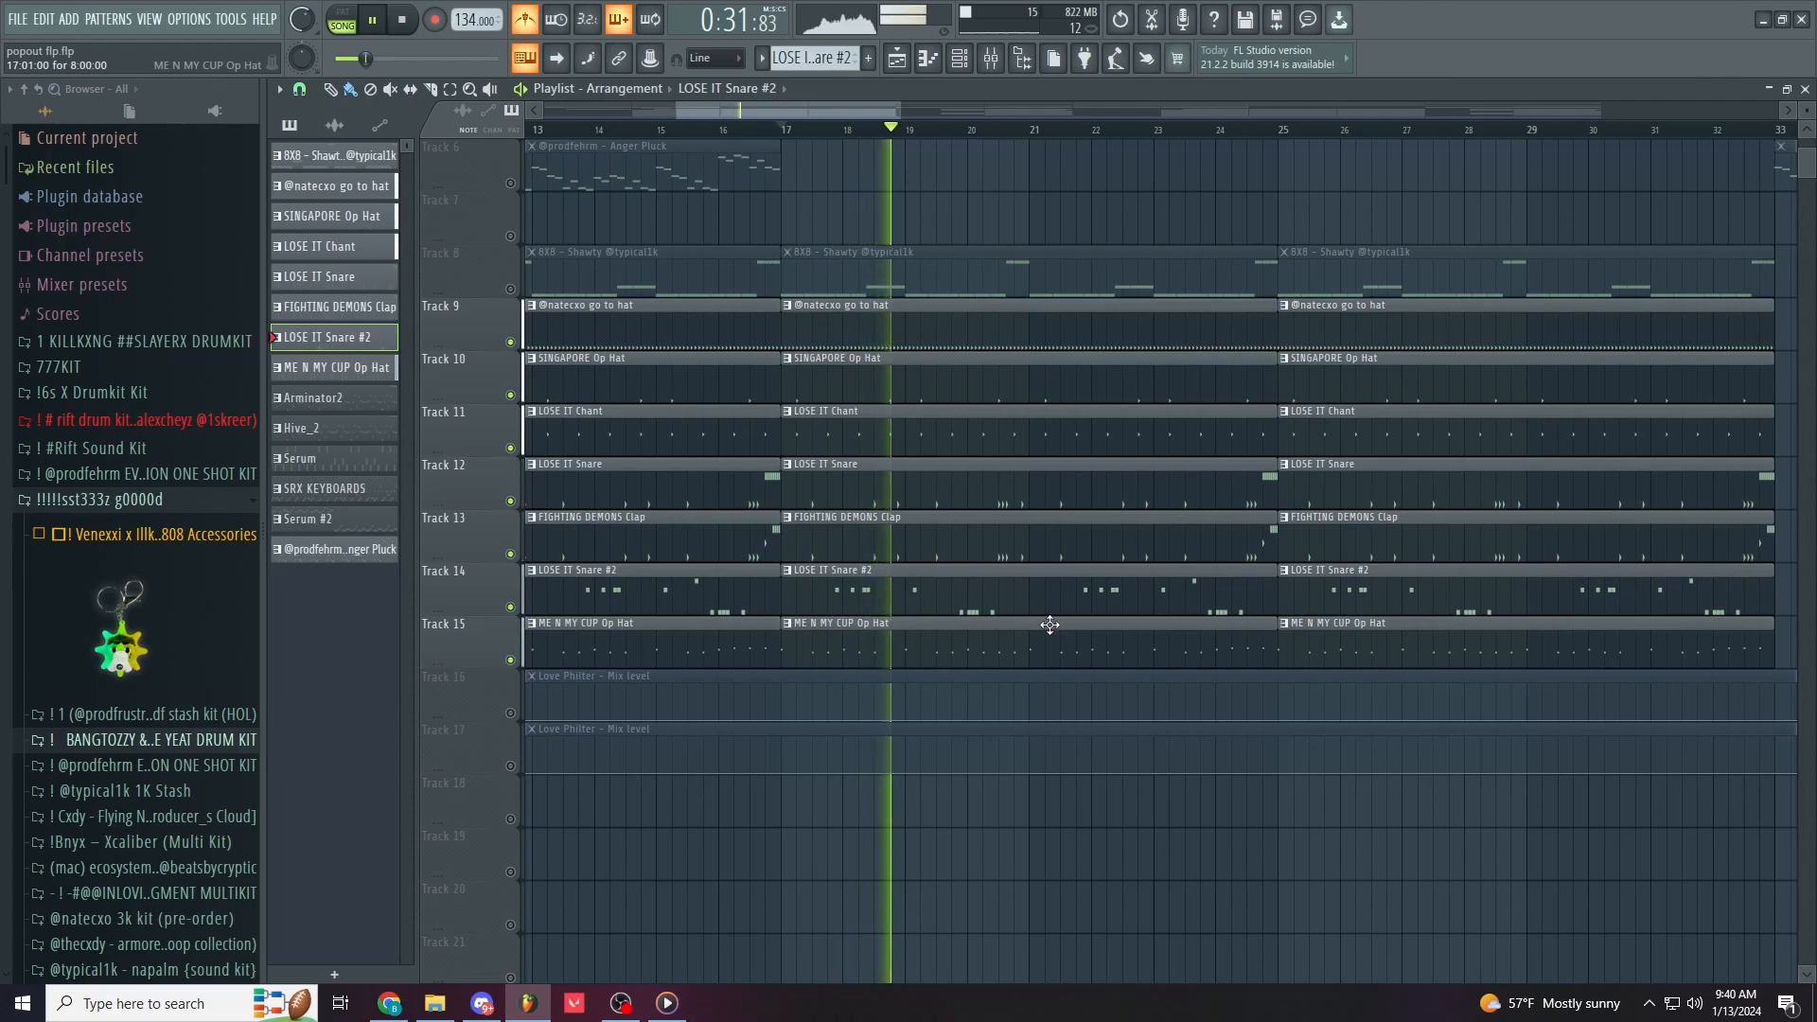
pyautogui.scroll(-2, 1165, 646)
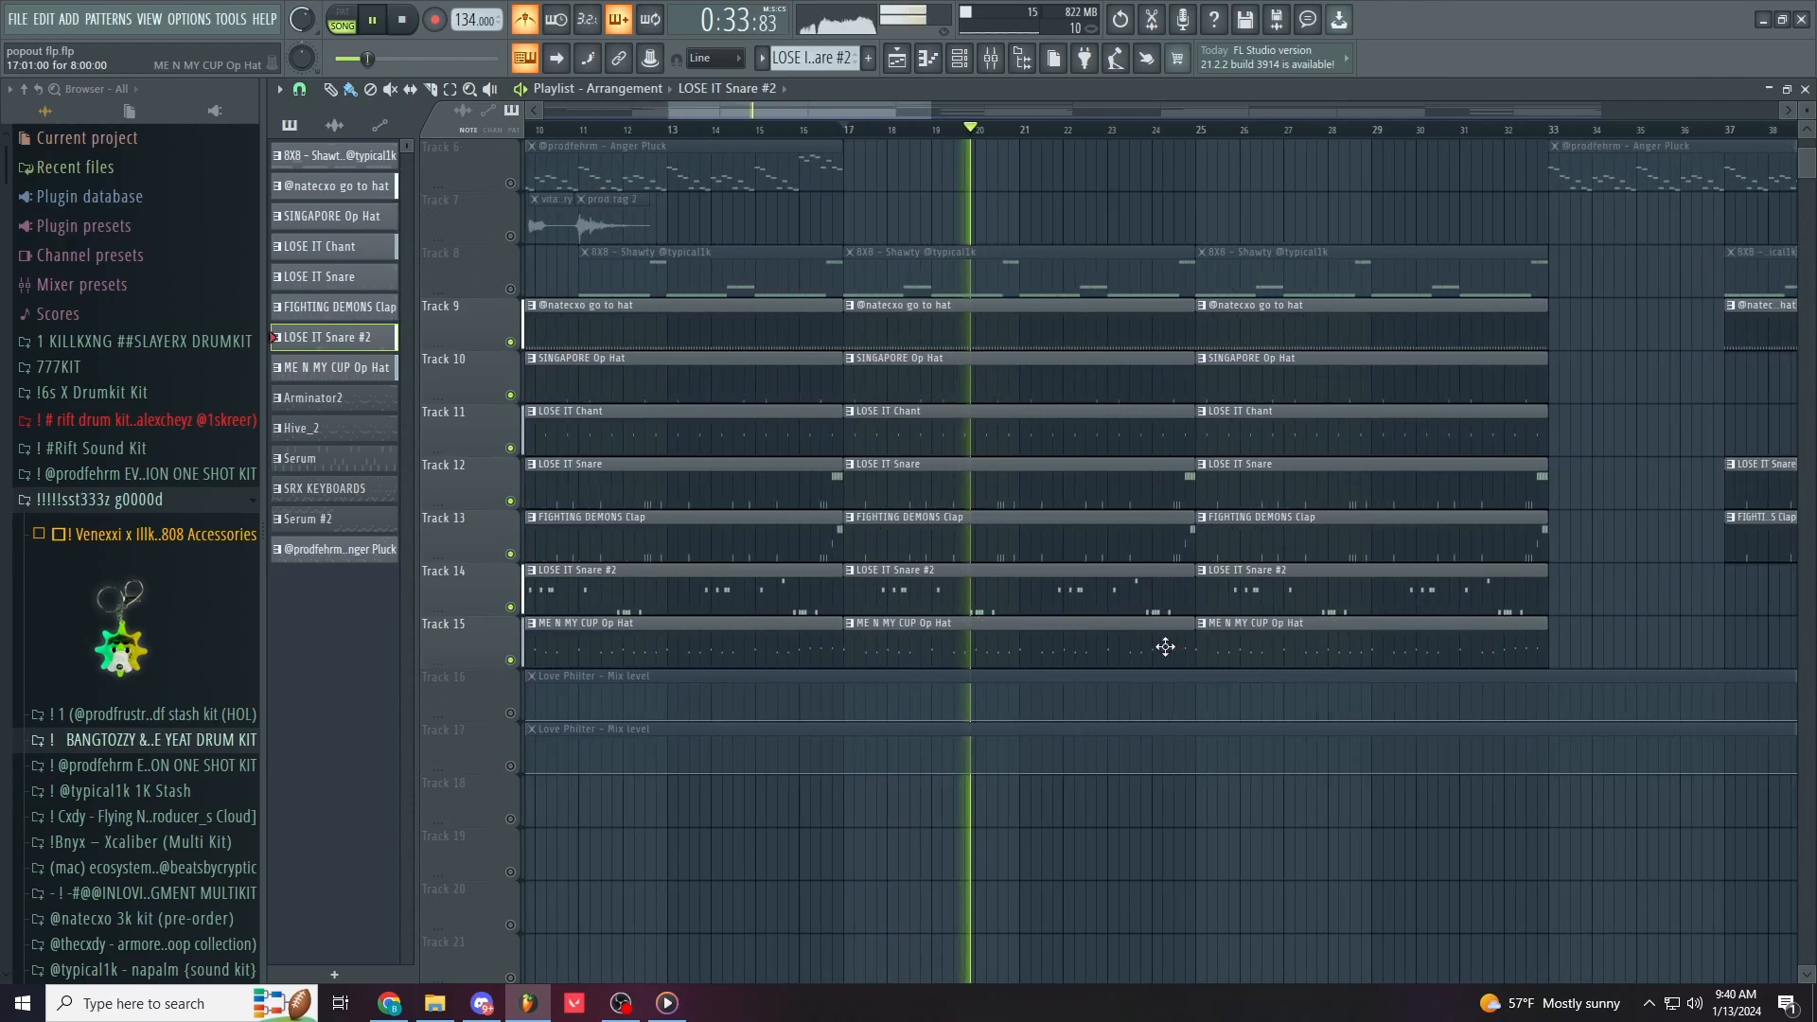
pyautogui.scroll(2, 1165, 647)
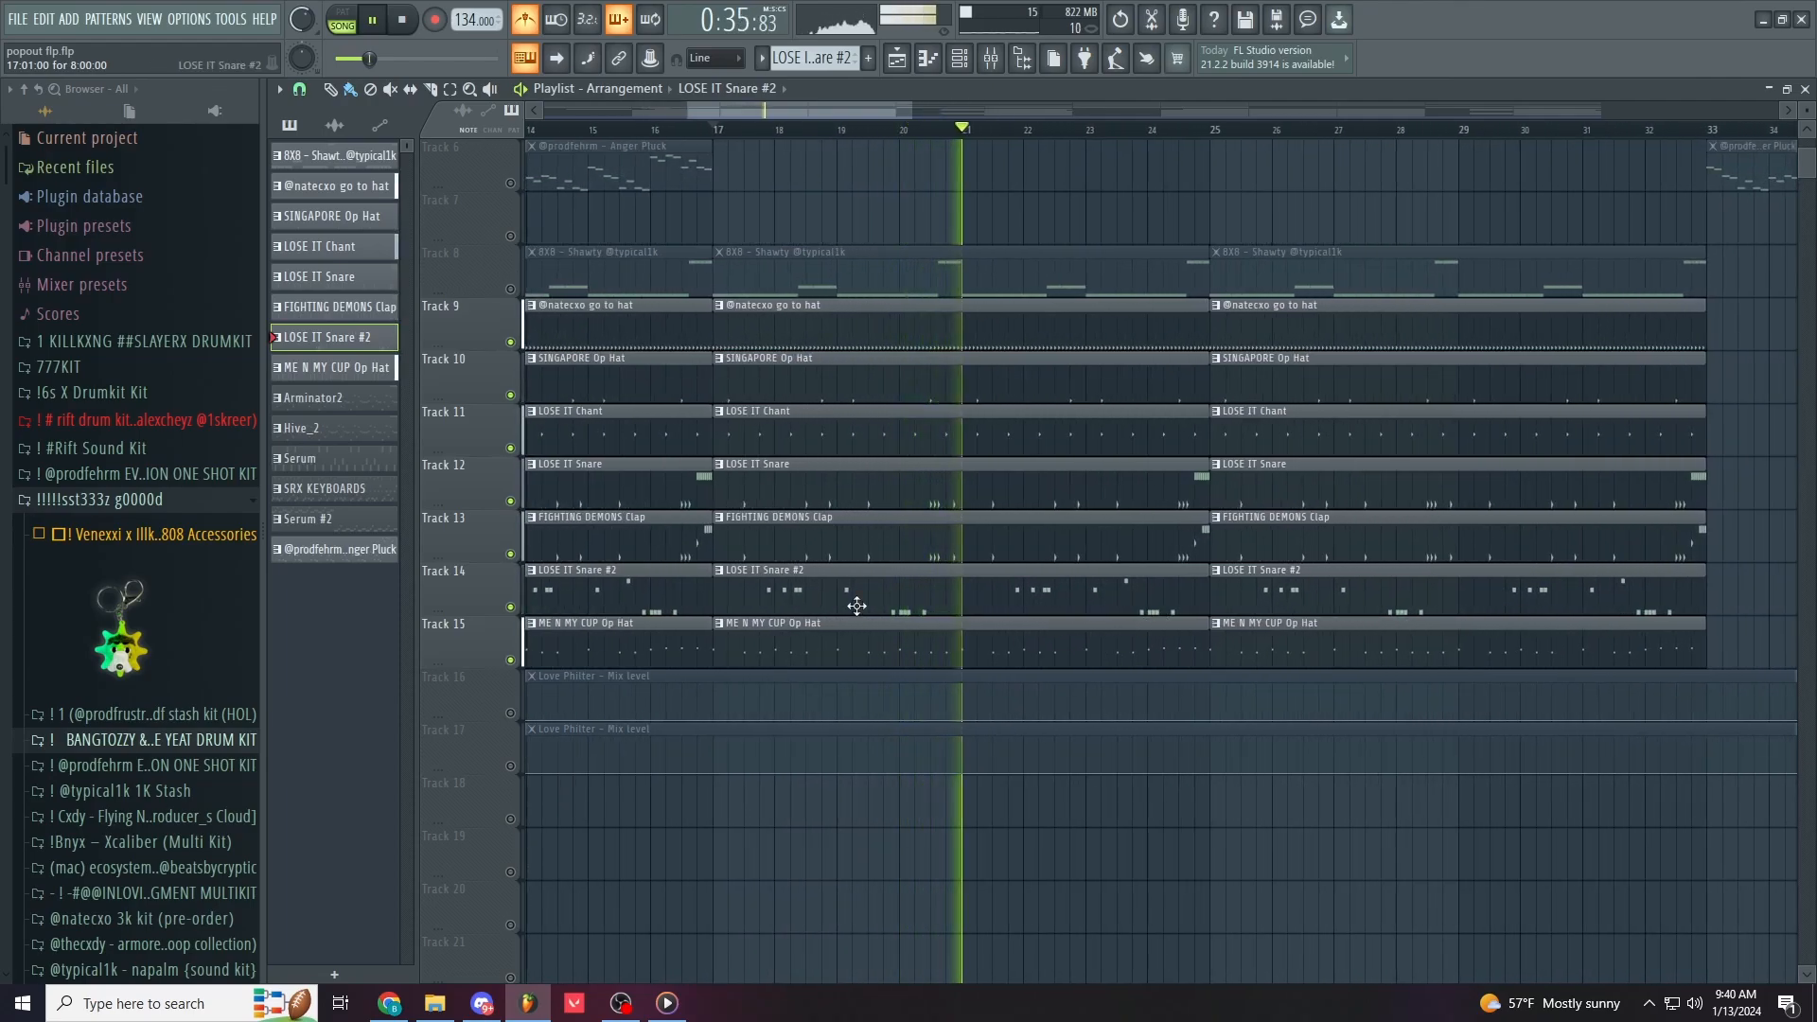
pyautogui.press('space')
# Step: Compare the drums without and with the ME N MY CUP Op Hat by muting track 15, playing from bar 17 and unmuting it mid-playback
pyautogui.click(510, 660)
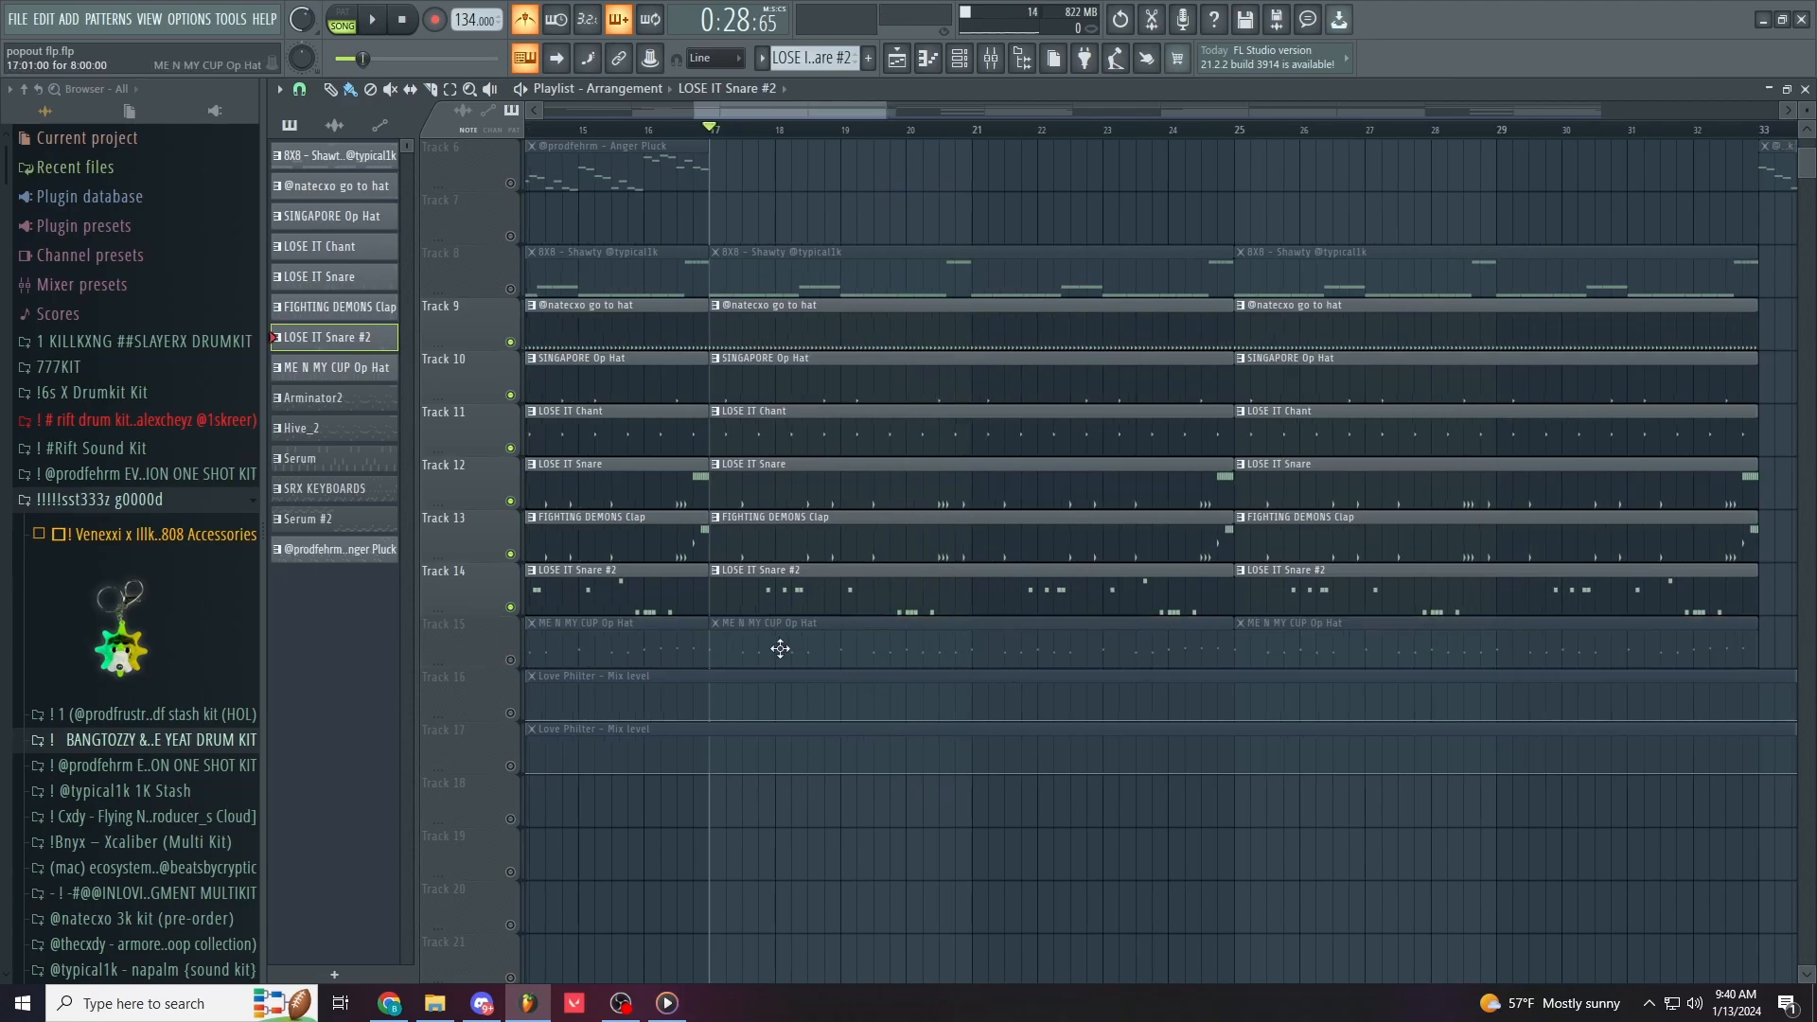
pyautogui.scroll(1, 738, 644)
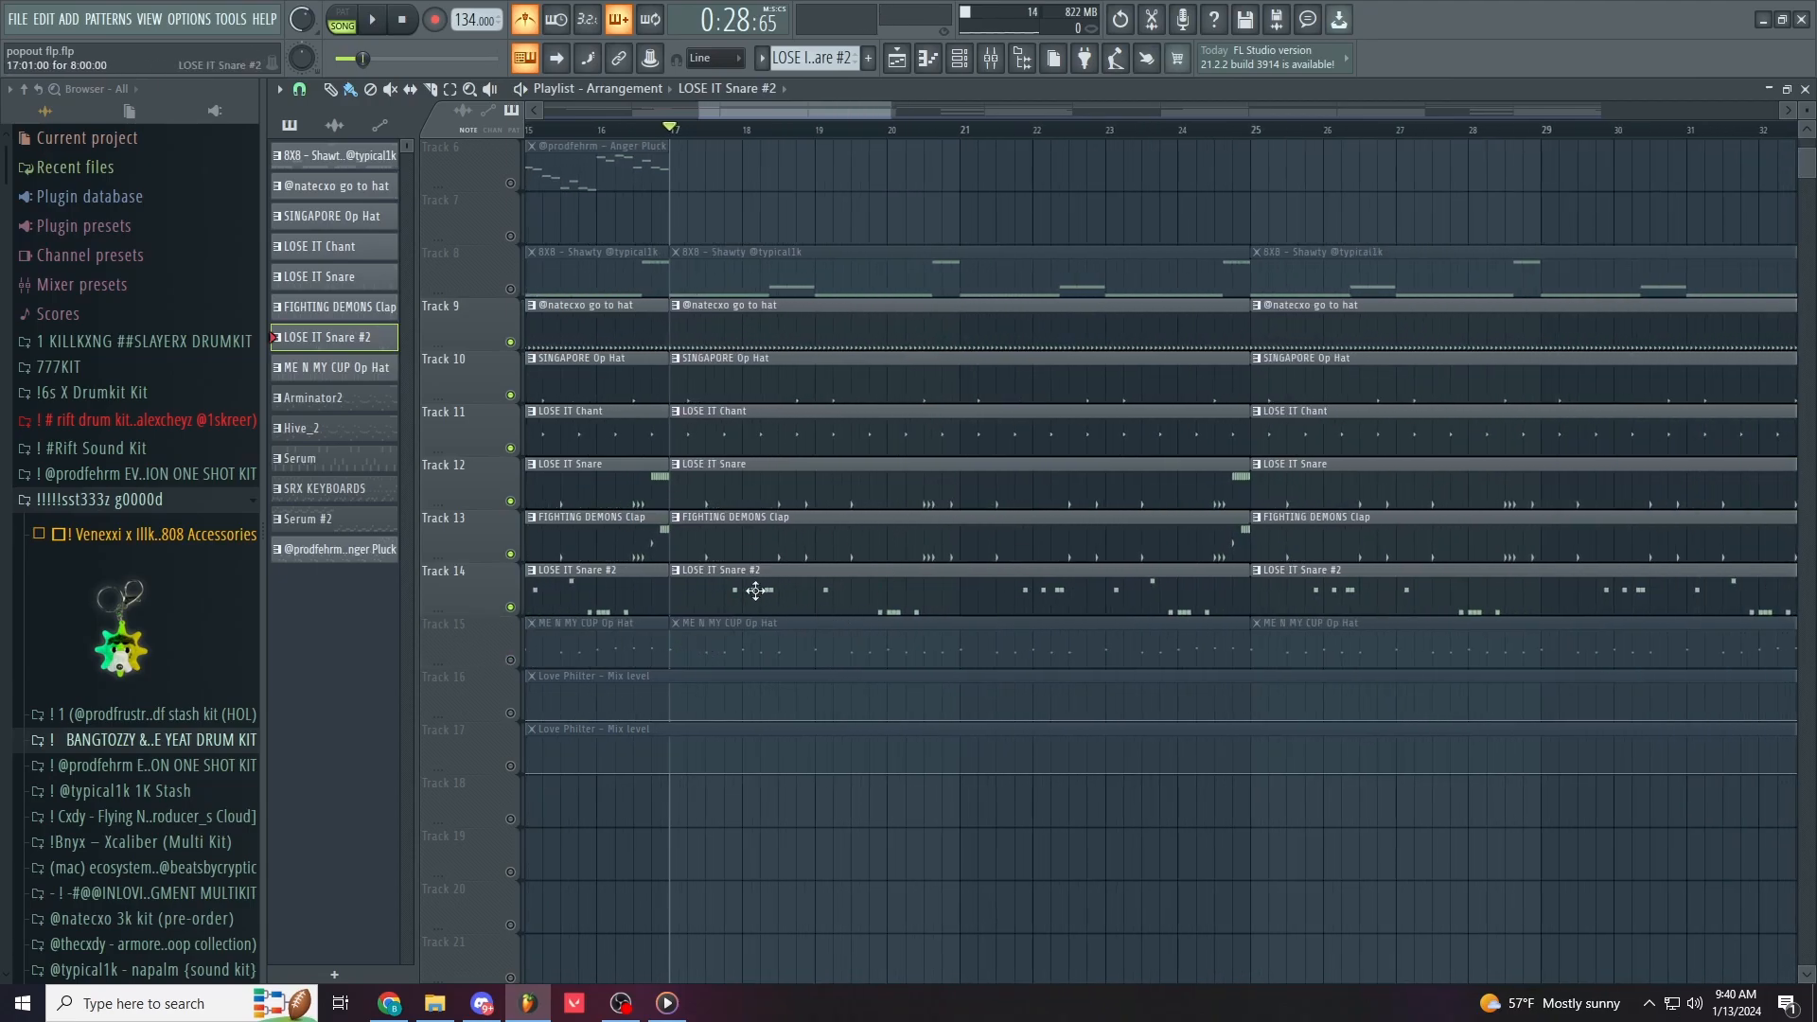
pyautogui.press('space')
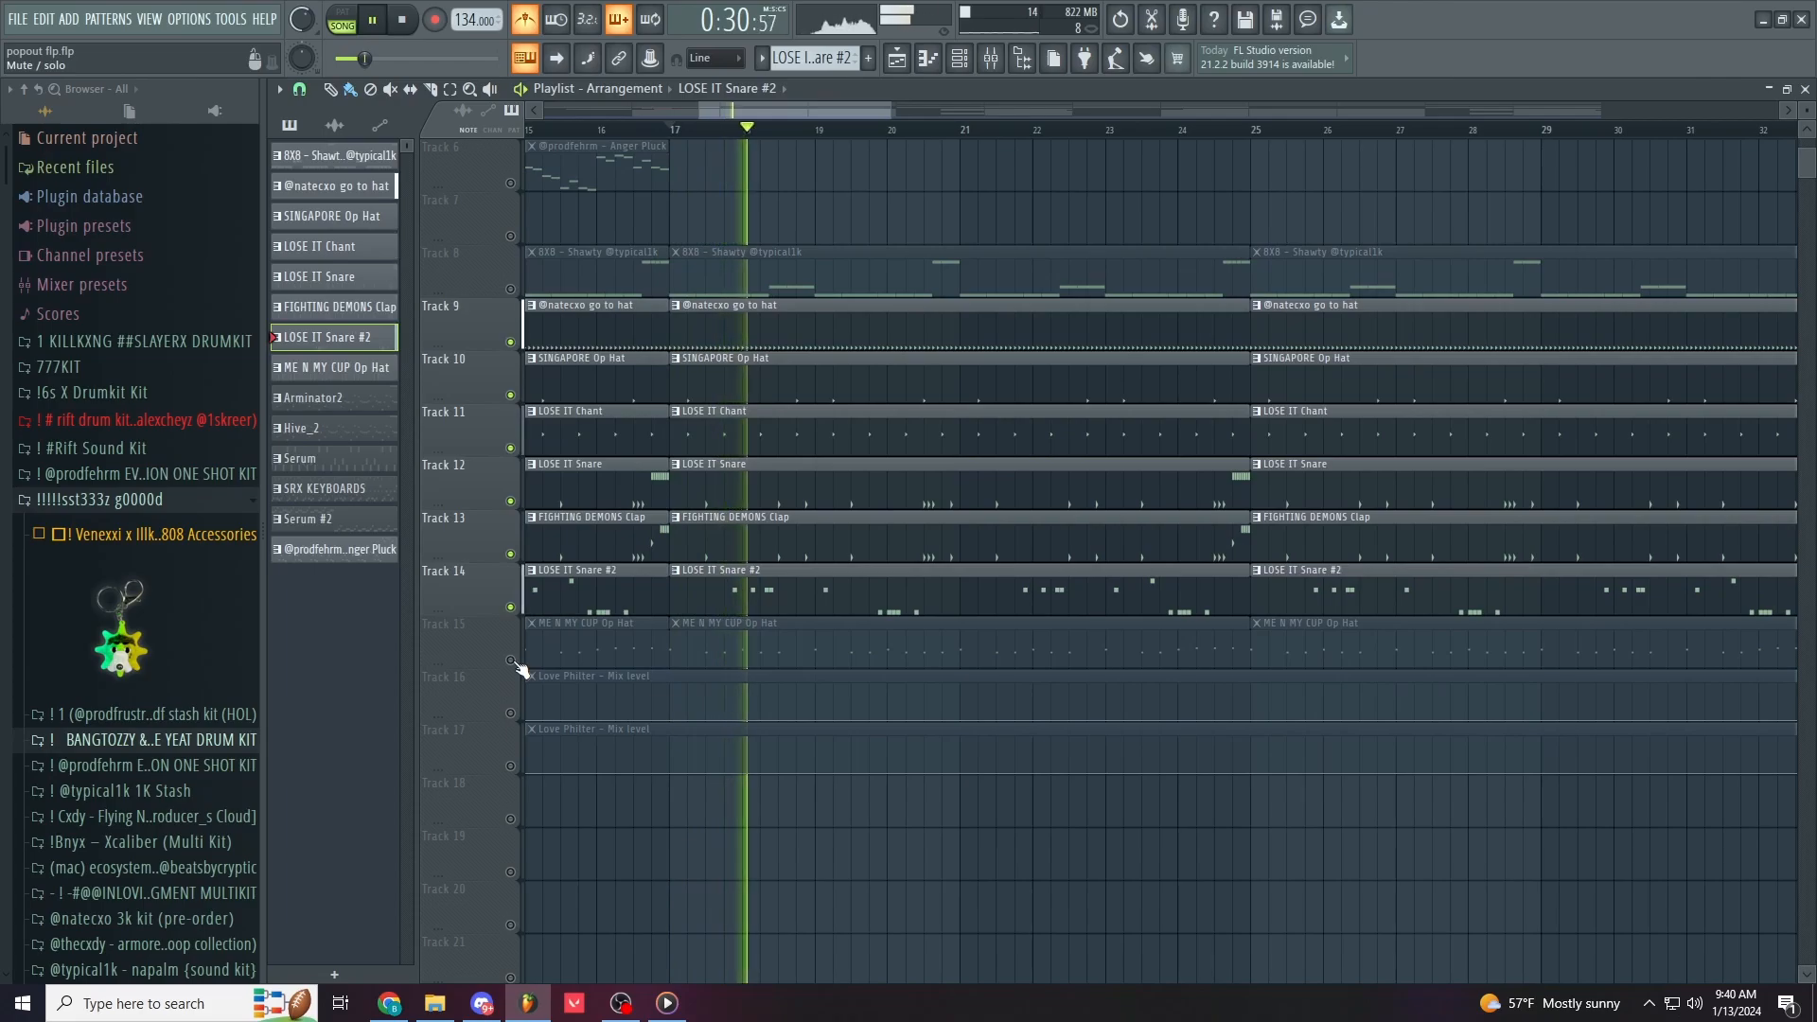
pyautogui.click(516, 663)
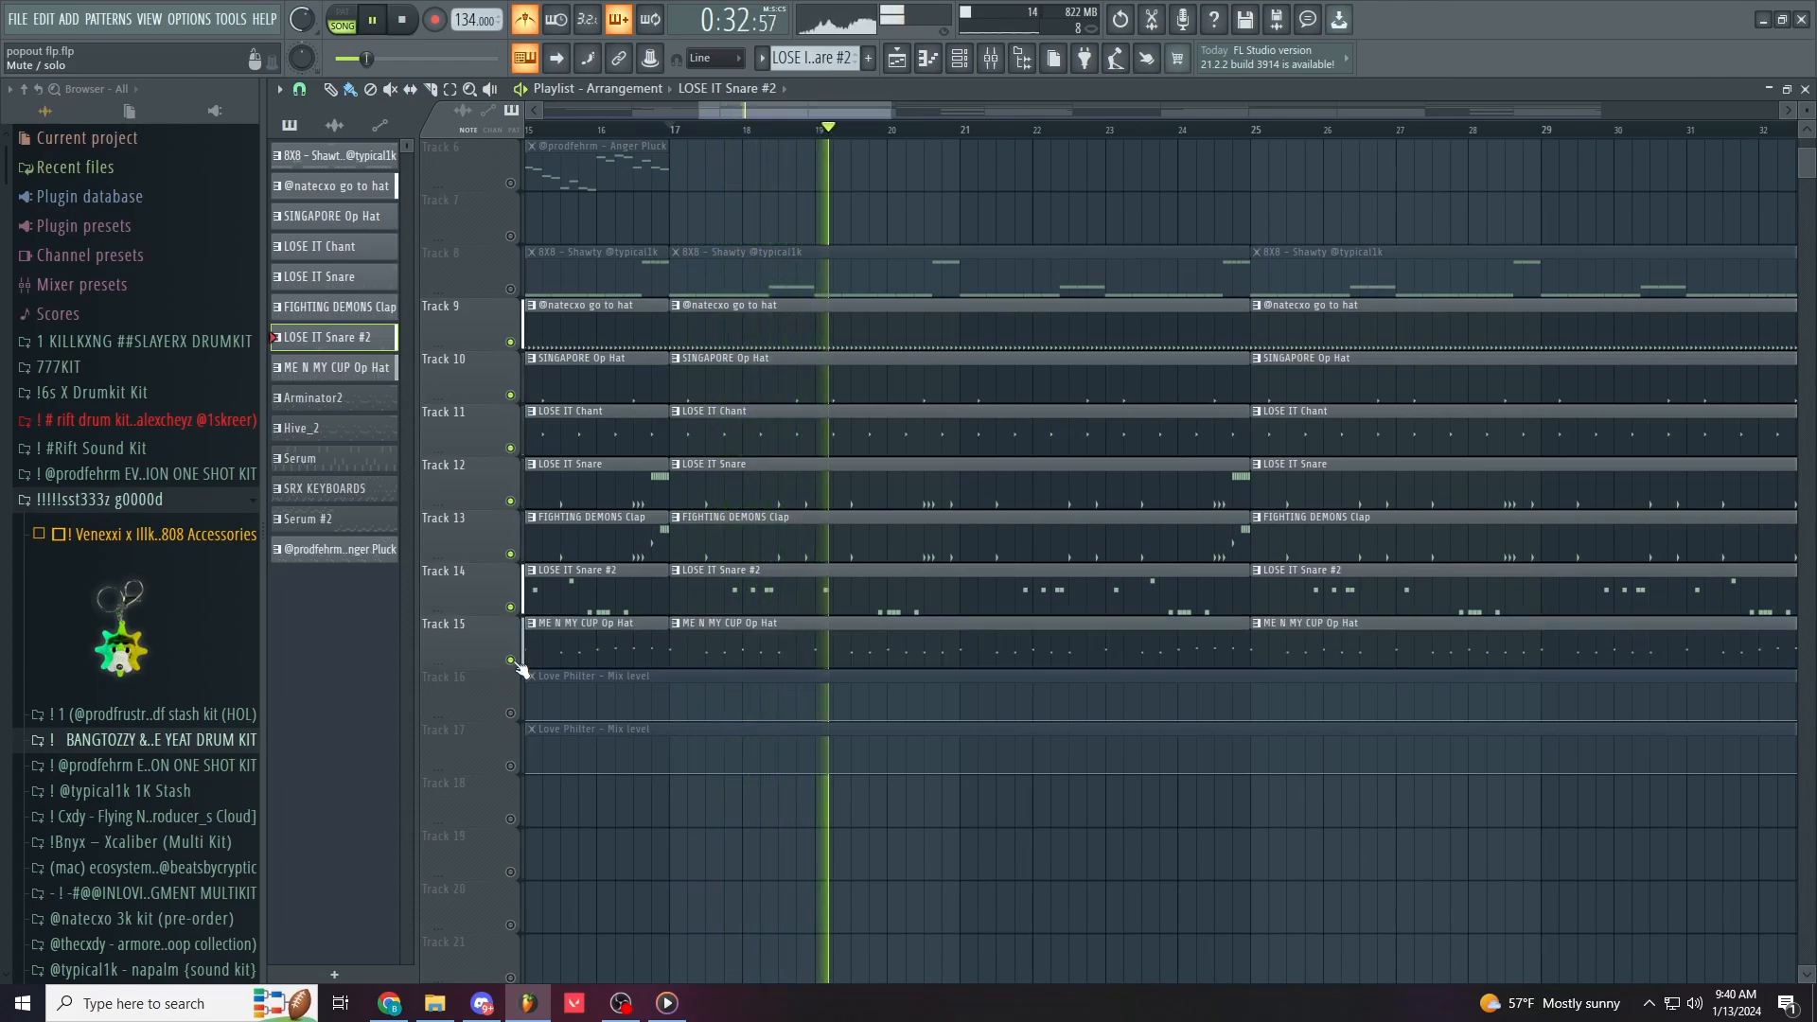
pyautogui.scroll(-3, 520, 667)
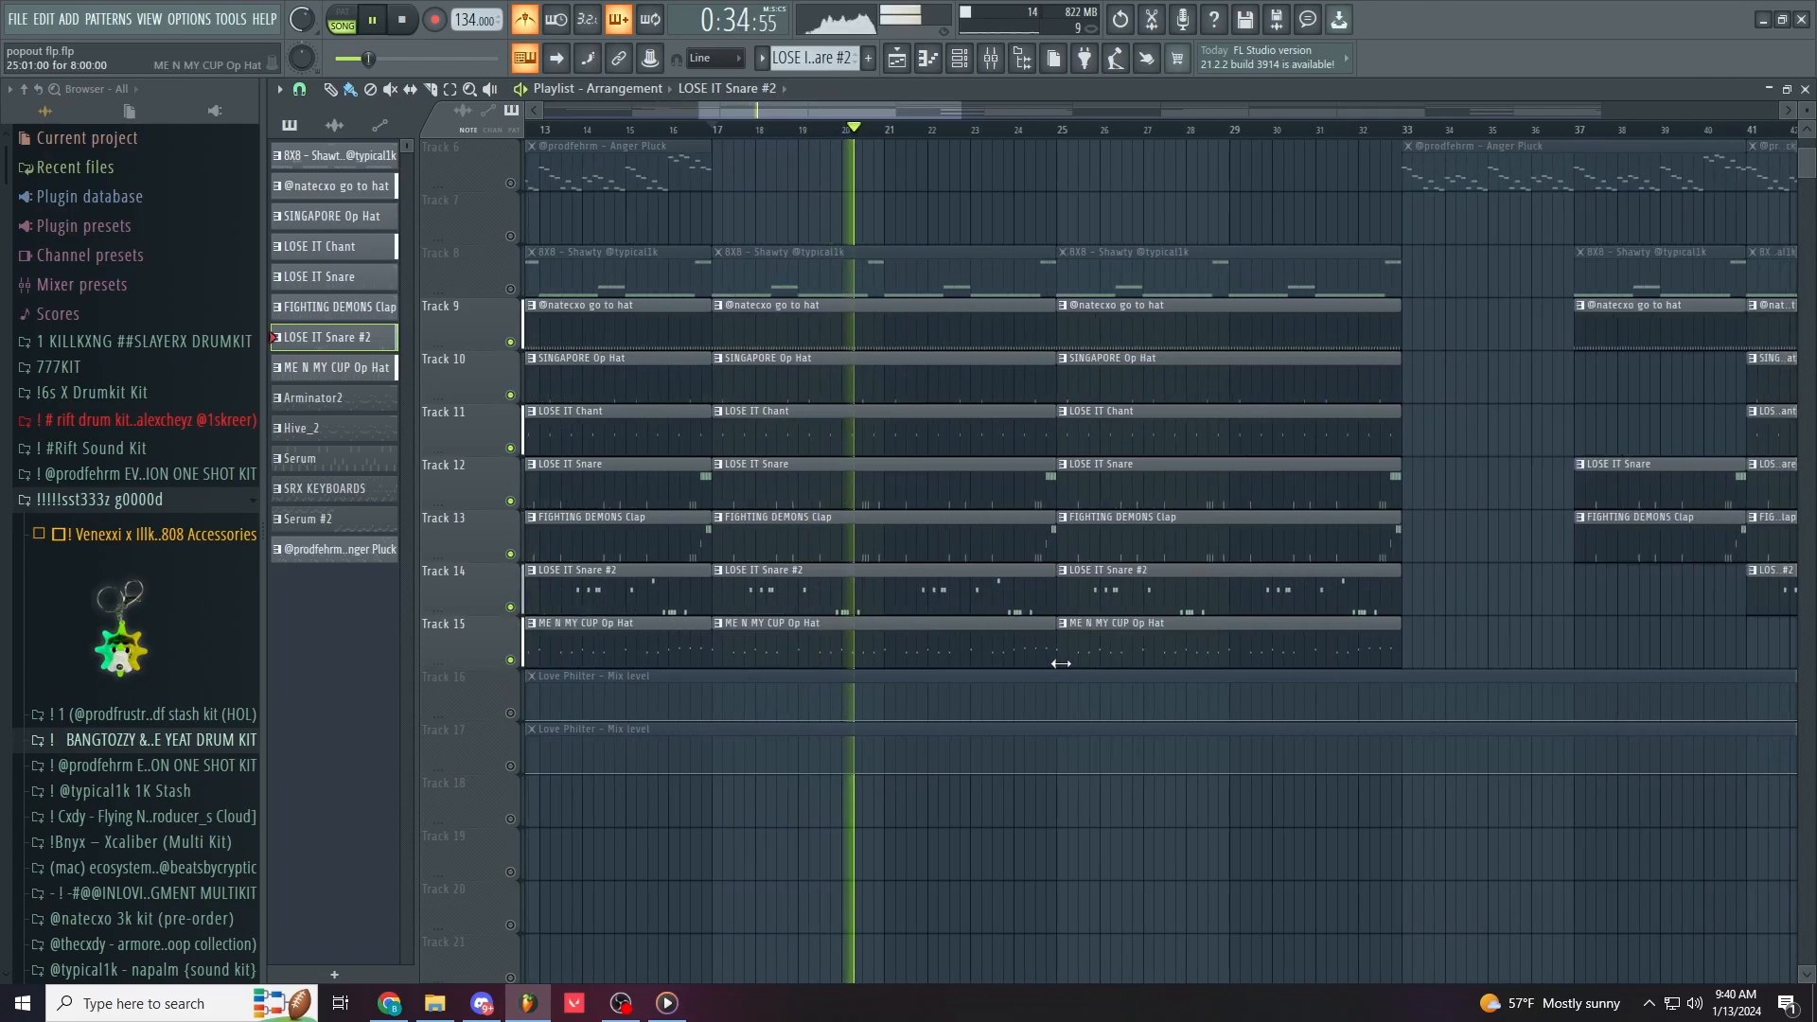
pyautogui.scroll(1, 1061, 664)
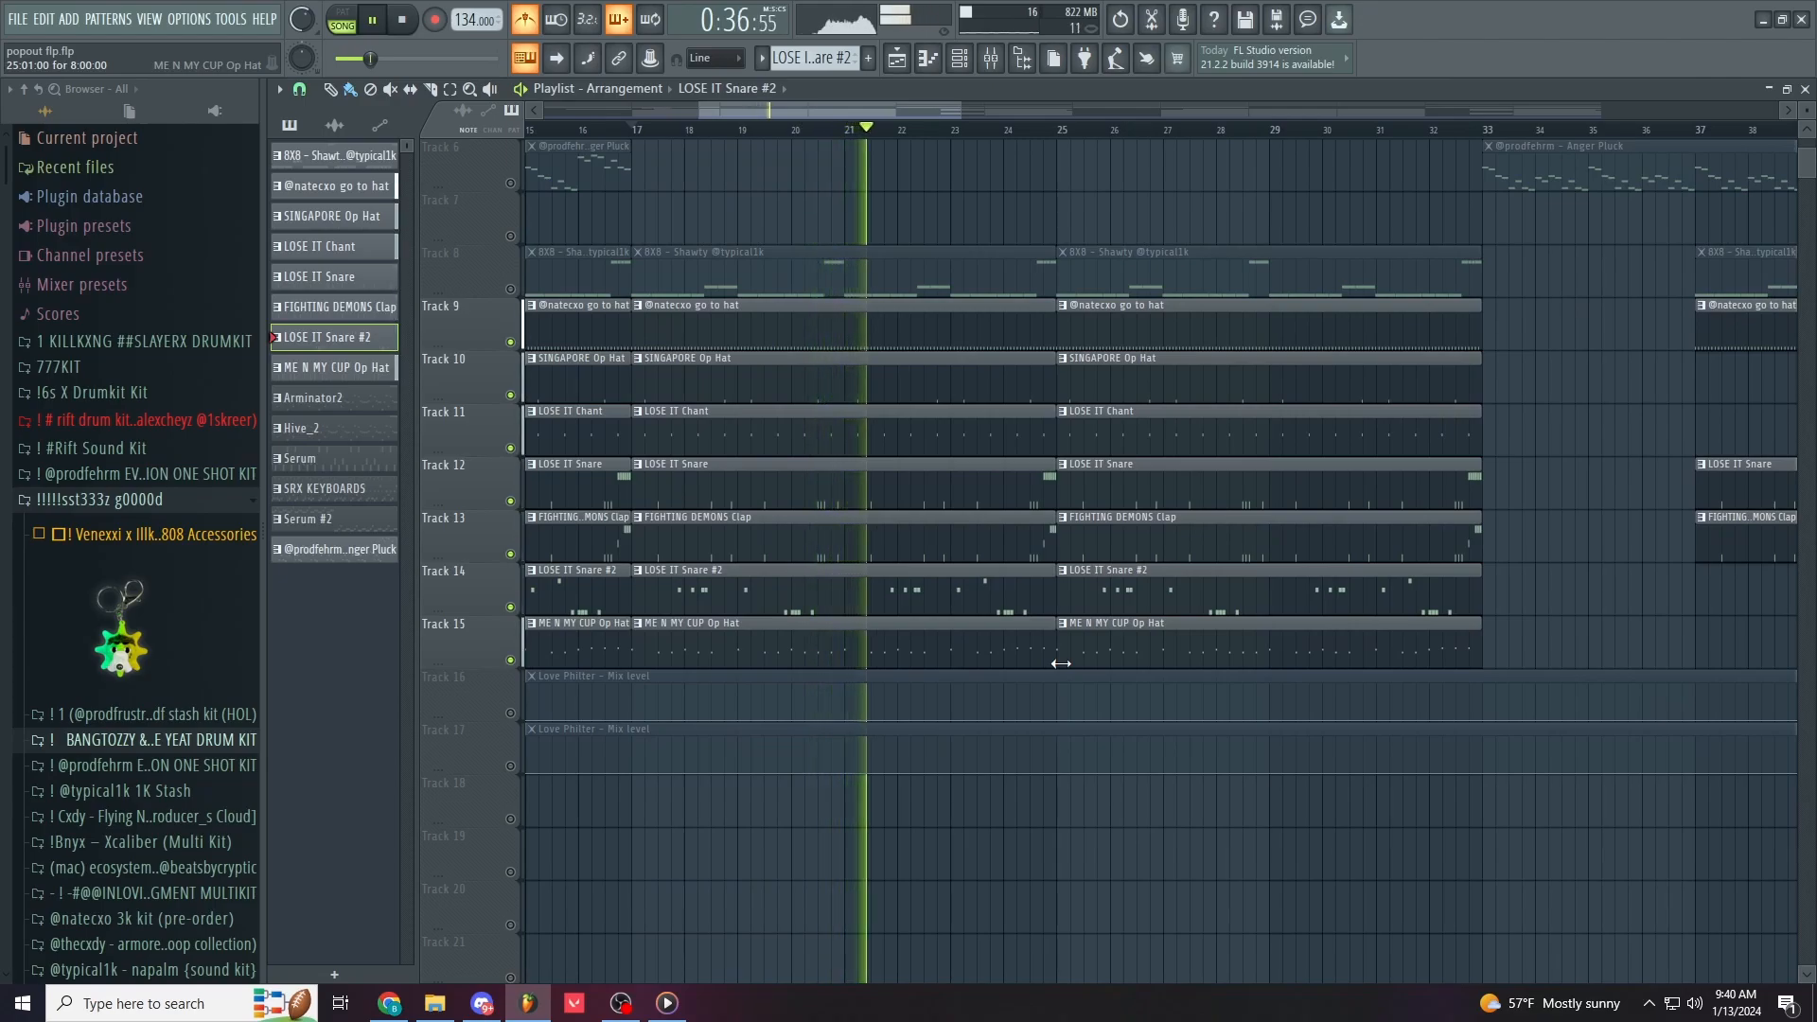
pyautogui.scroll(-3, 1117, 651)
pyautogui.scroll(4, 1117, 651)
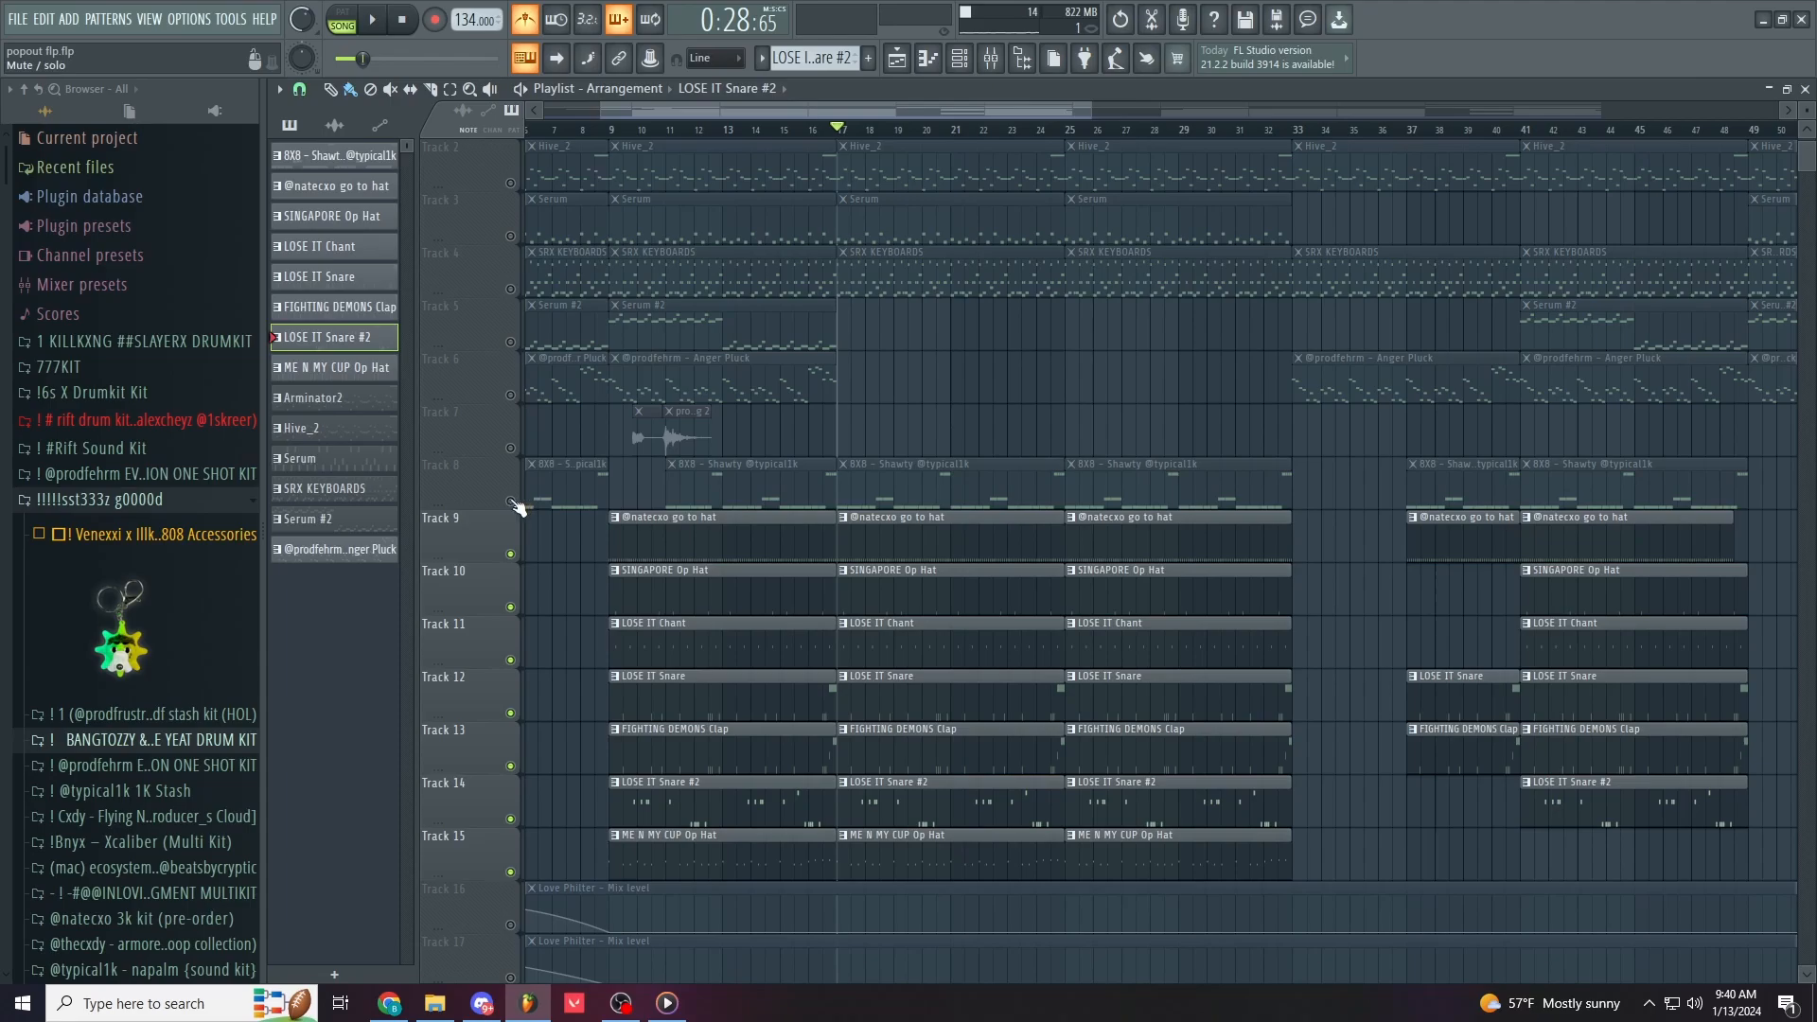
pyautogui.doubleClick(897, 474)
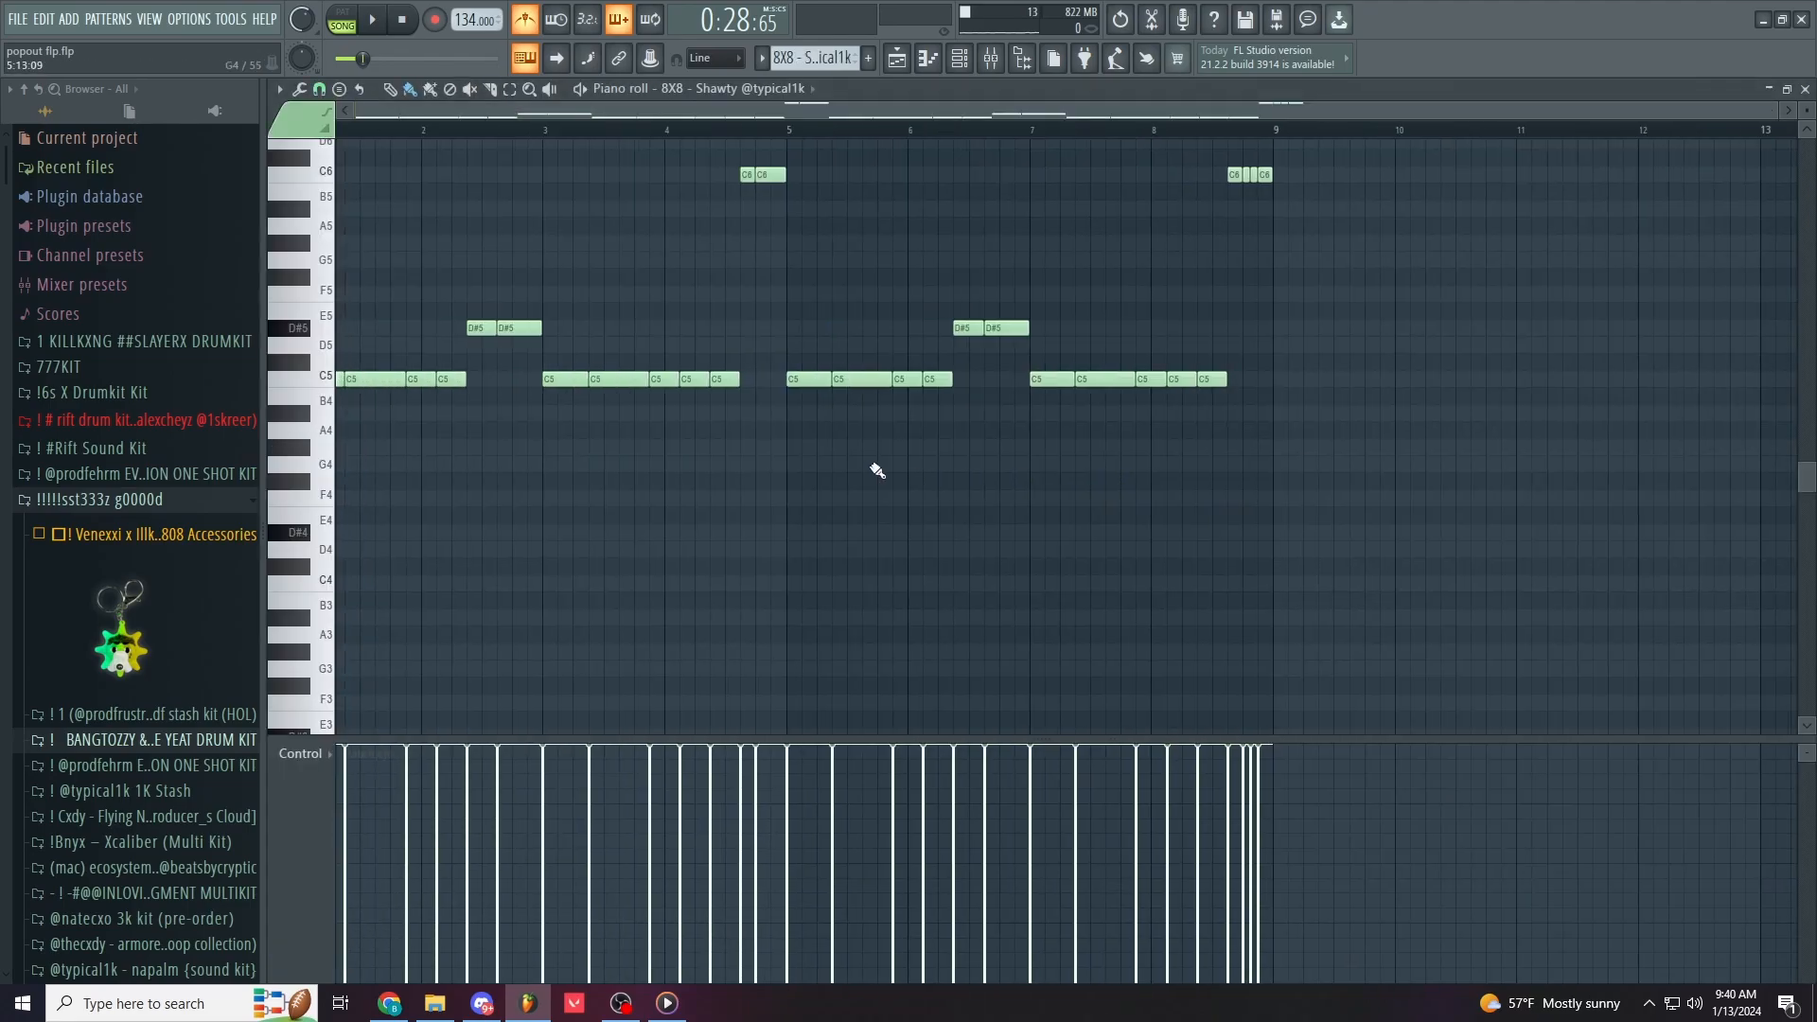
pyautogui.scroll(-3, 123, 455)
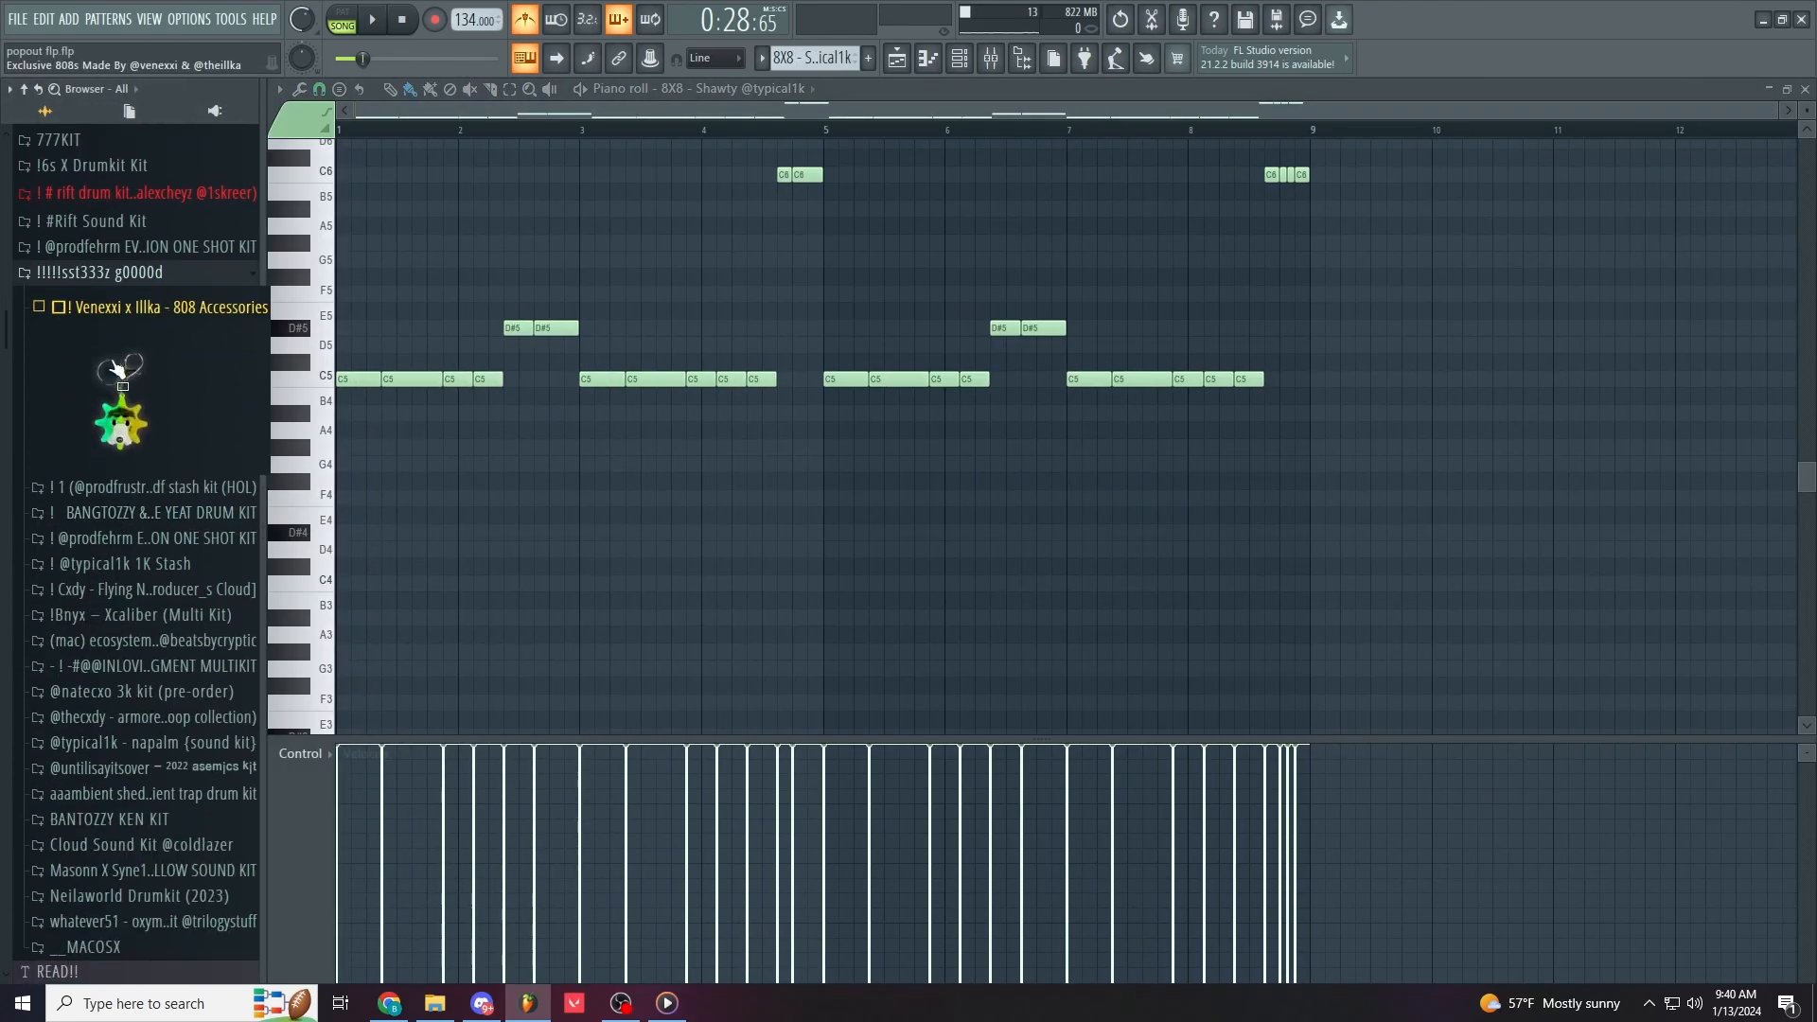
pyautogui.click(125, 739)
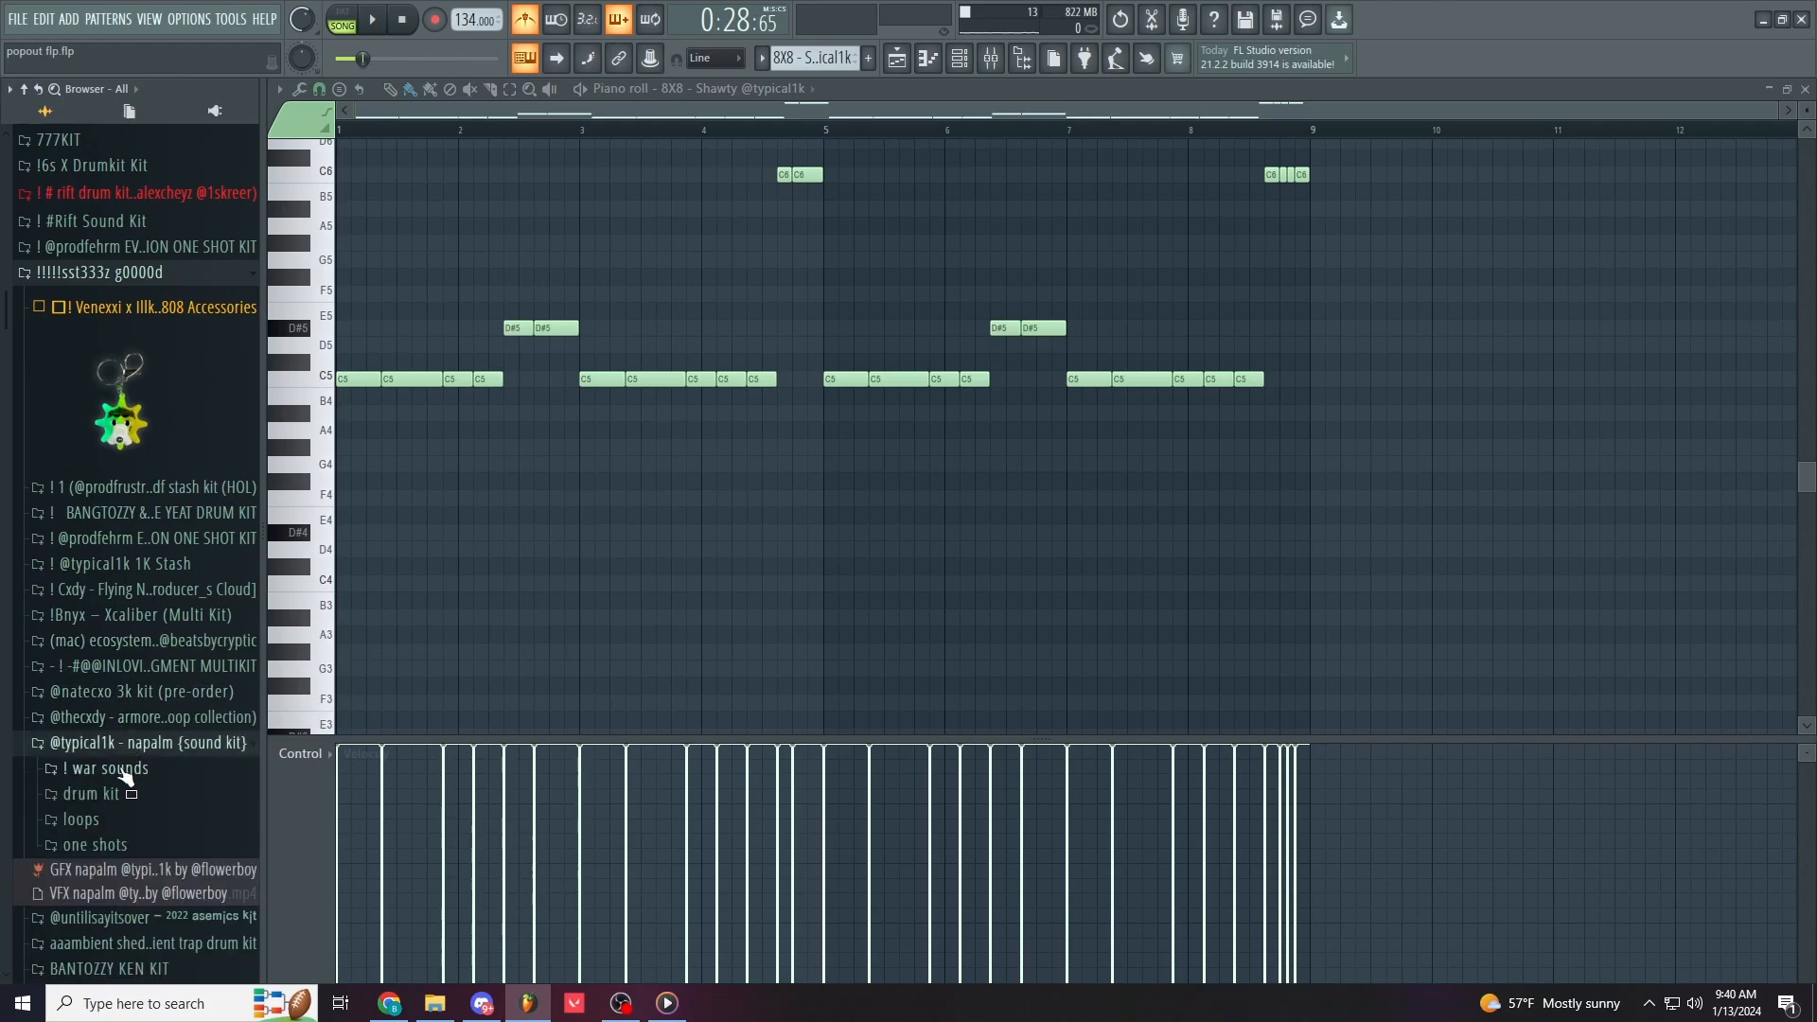
pyautogui.click(138, 564)
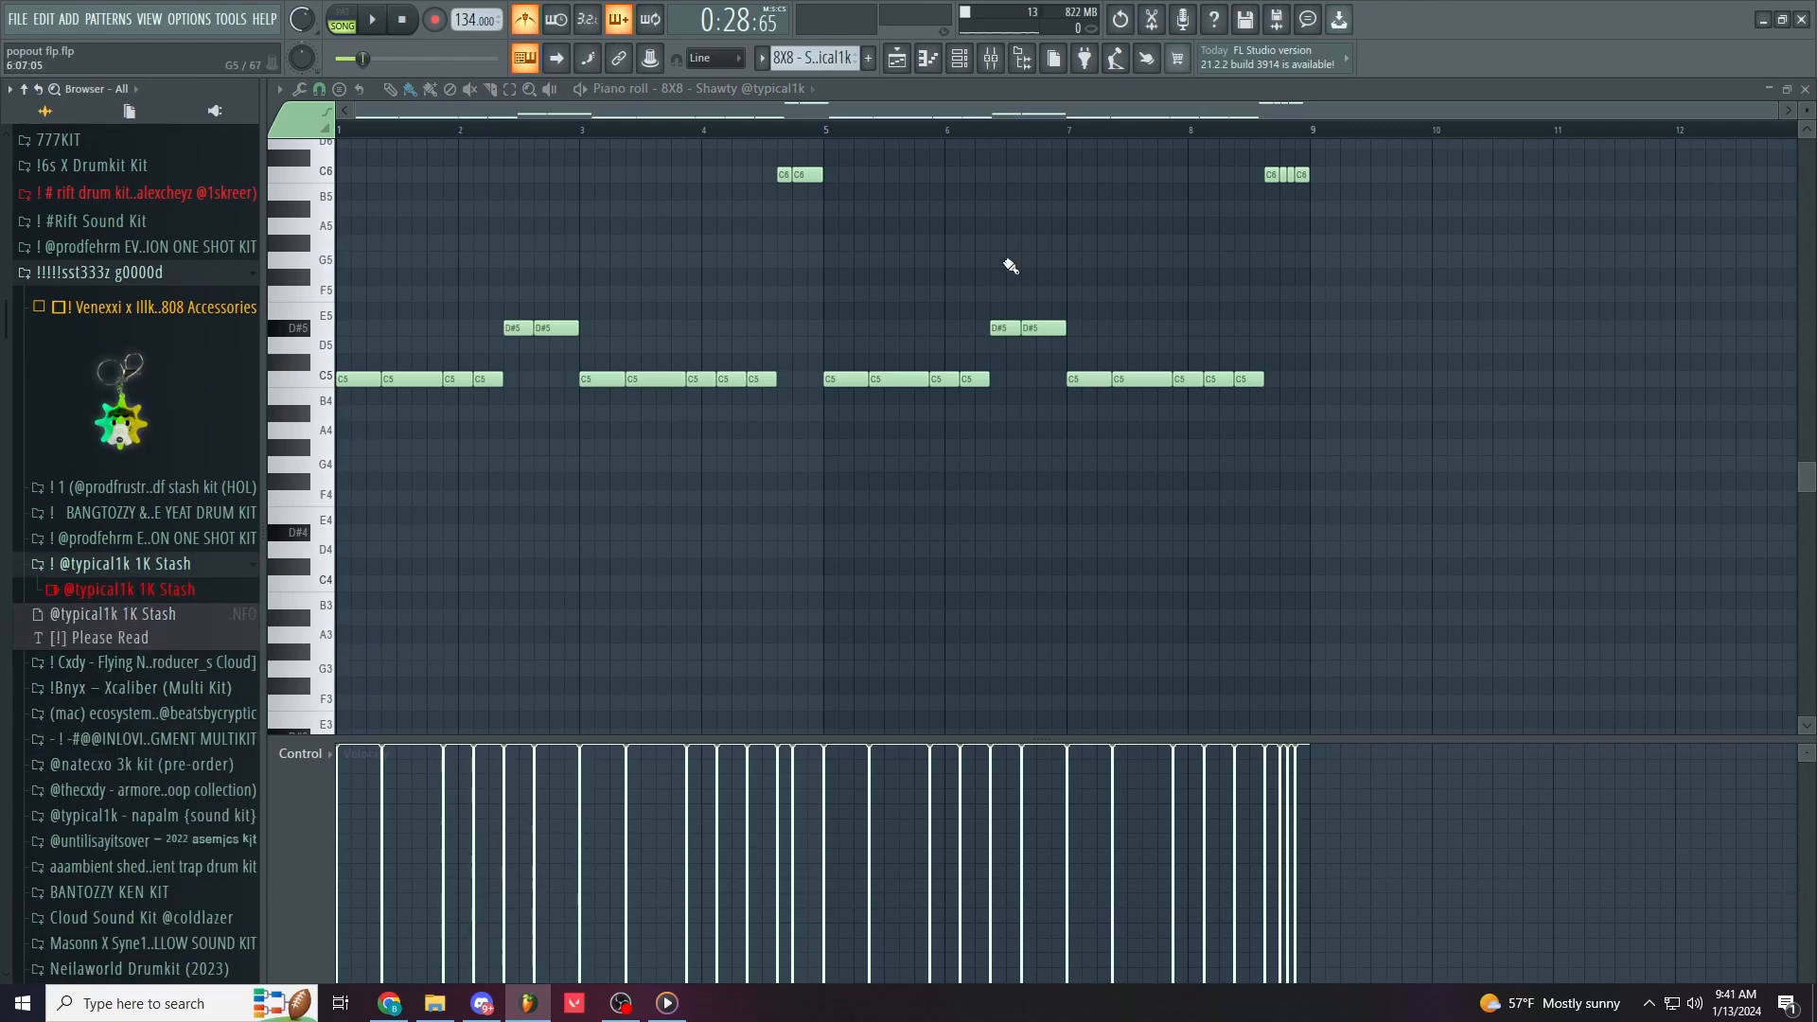
# Step: Examine the 8X8 - Shawty sample settings from the channel rack, and close them
pyautogui.click(959, 61)
pyautogui.click(946, 351)
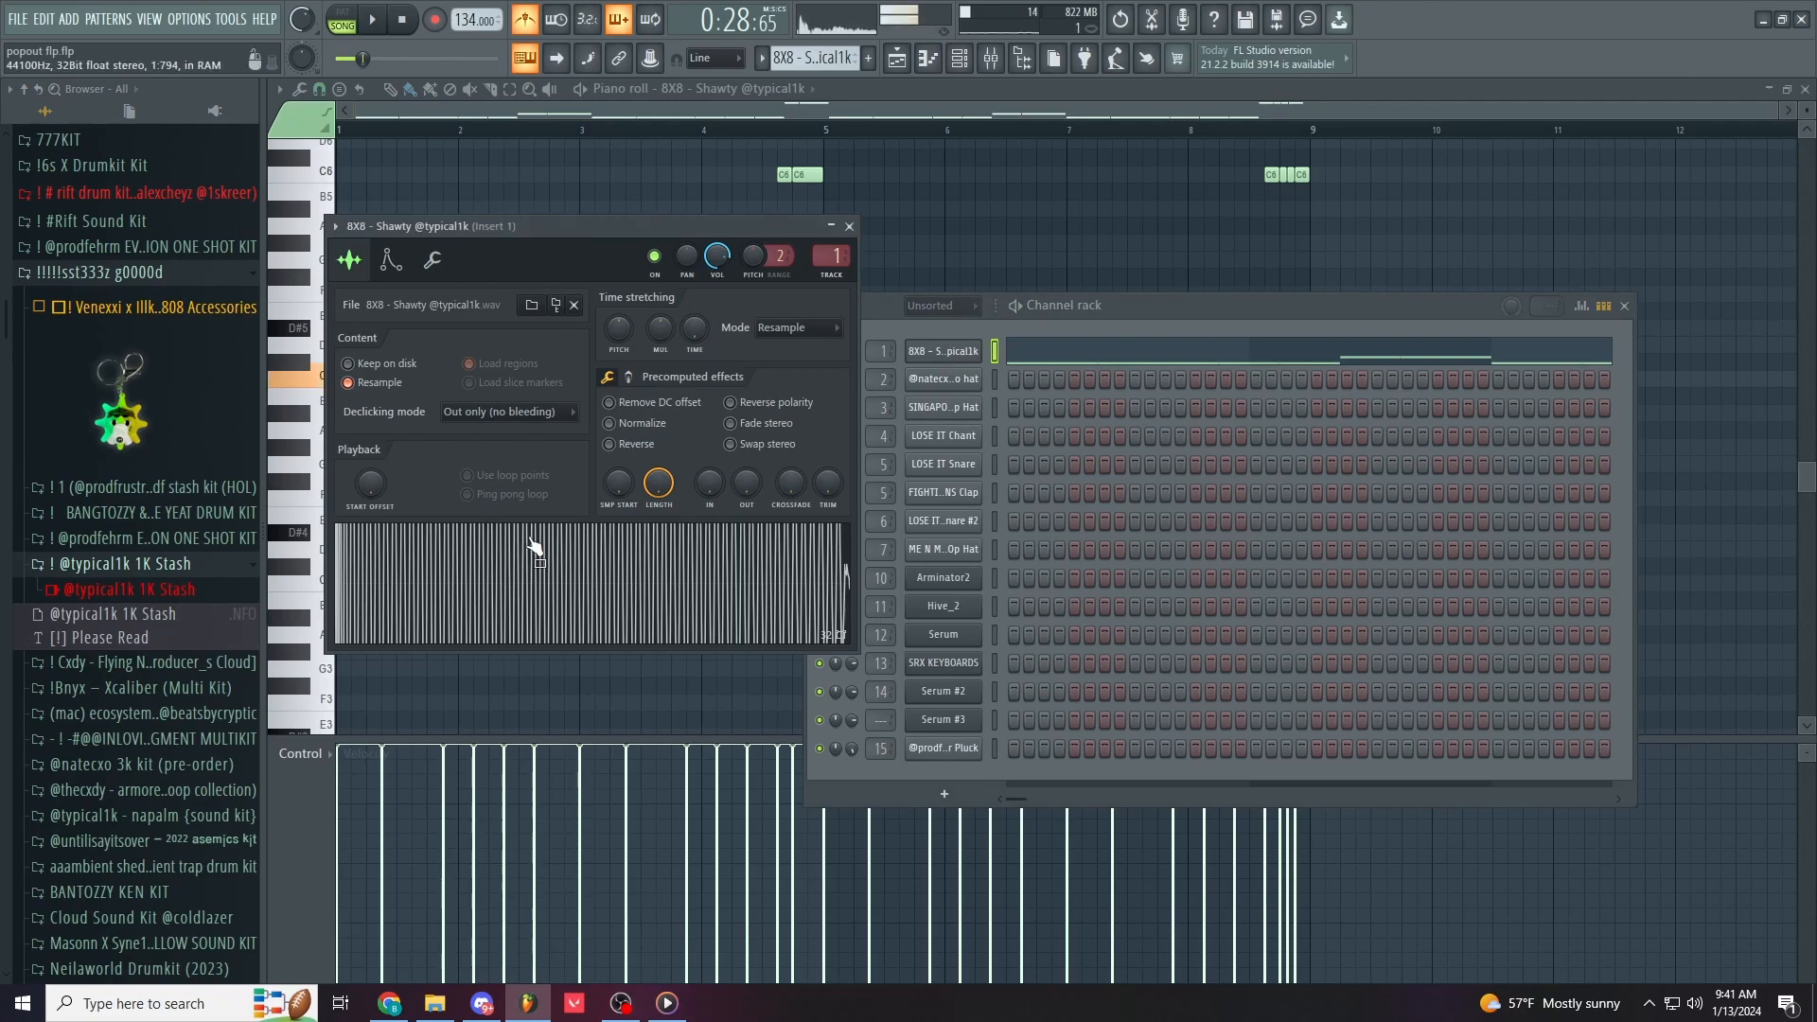
pyautogui.click(367, 137)
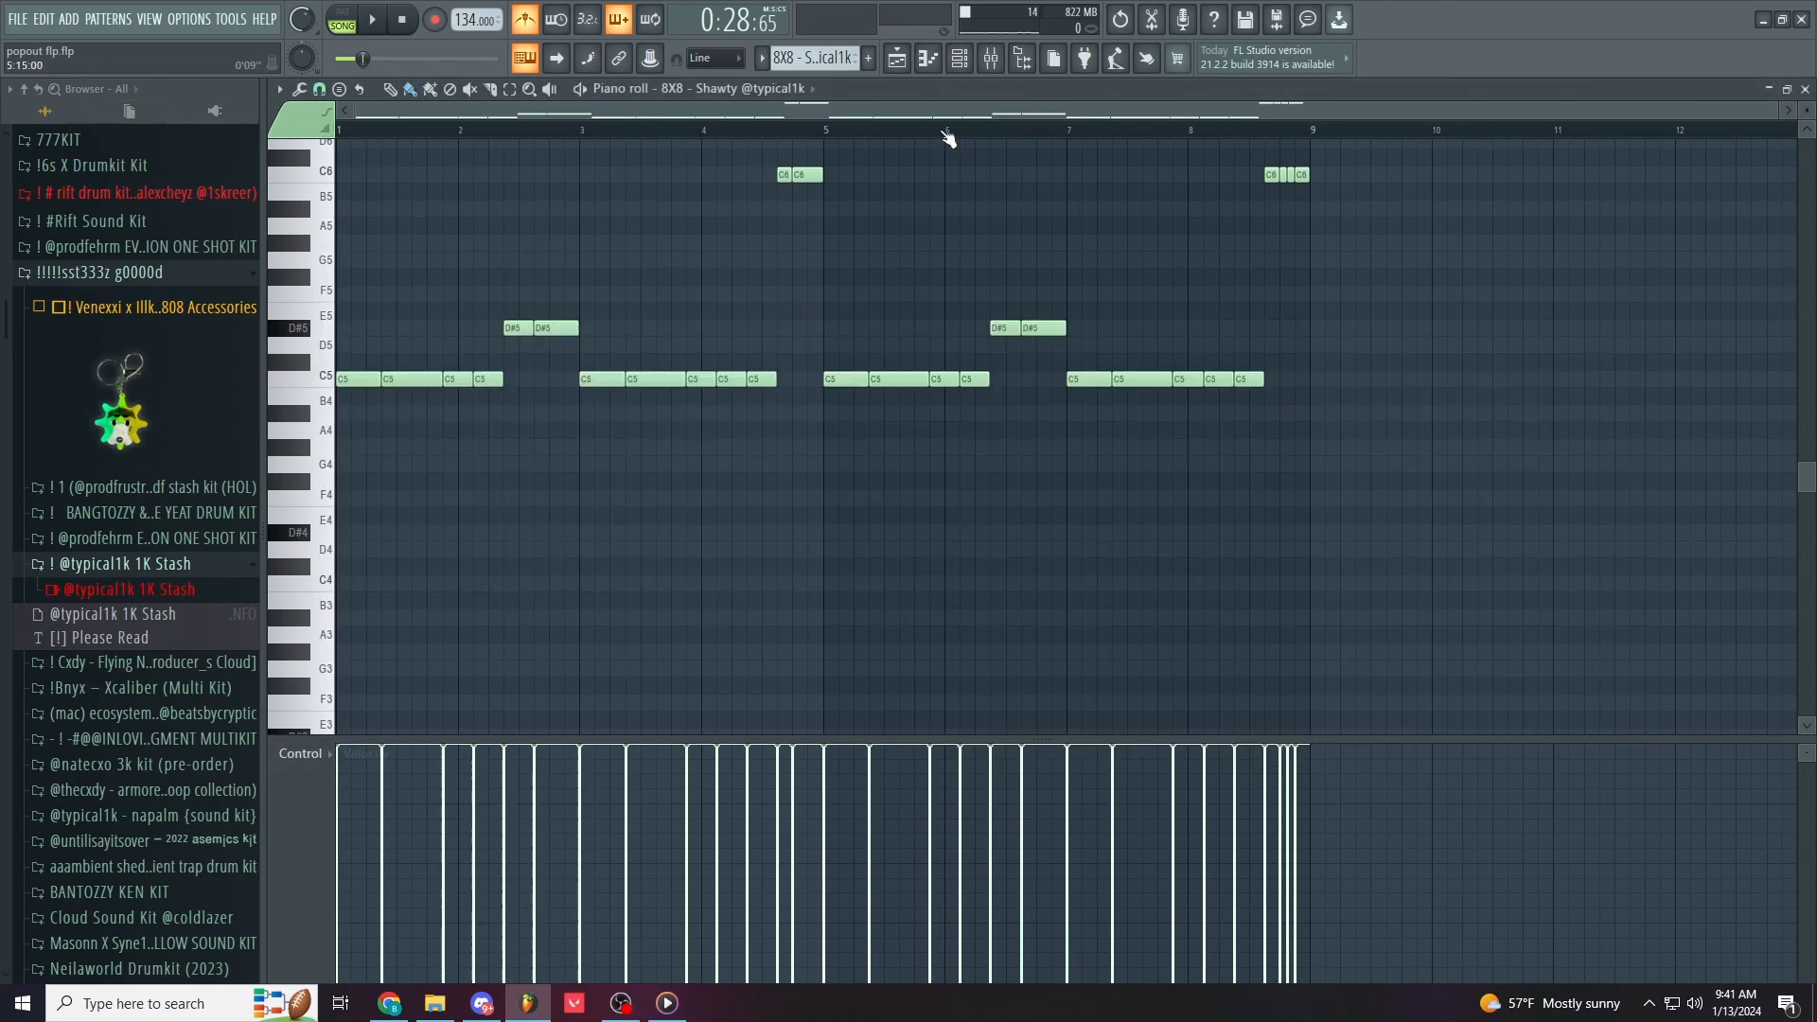
# Step: Inspect the Fruity parametric EQ 2 on mixer Insert 1 and the Fruity soft clipper on the Master, and close the windows
pyautogui.click(1001, 66)
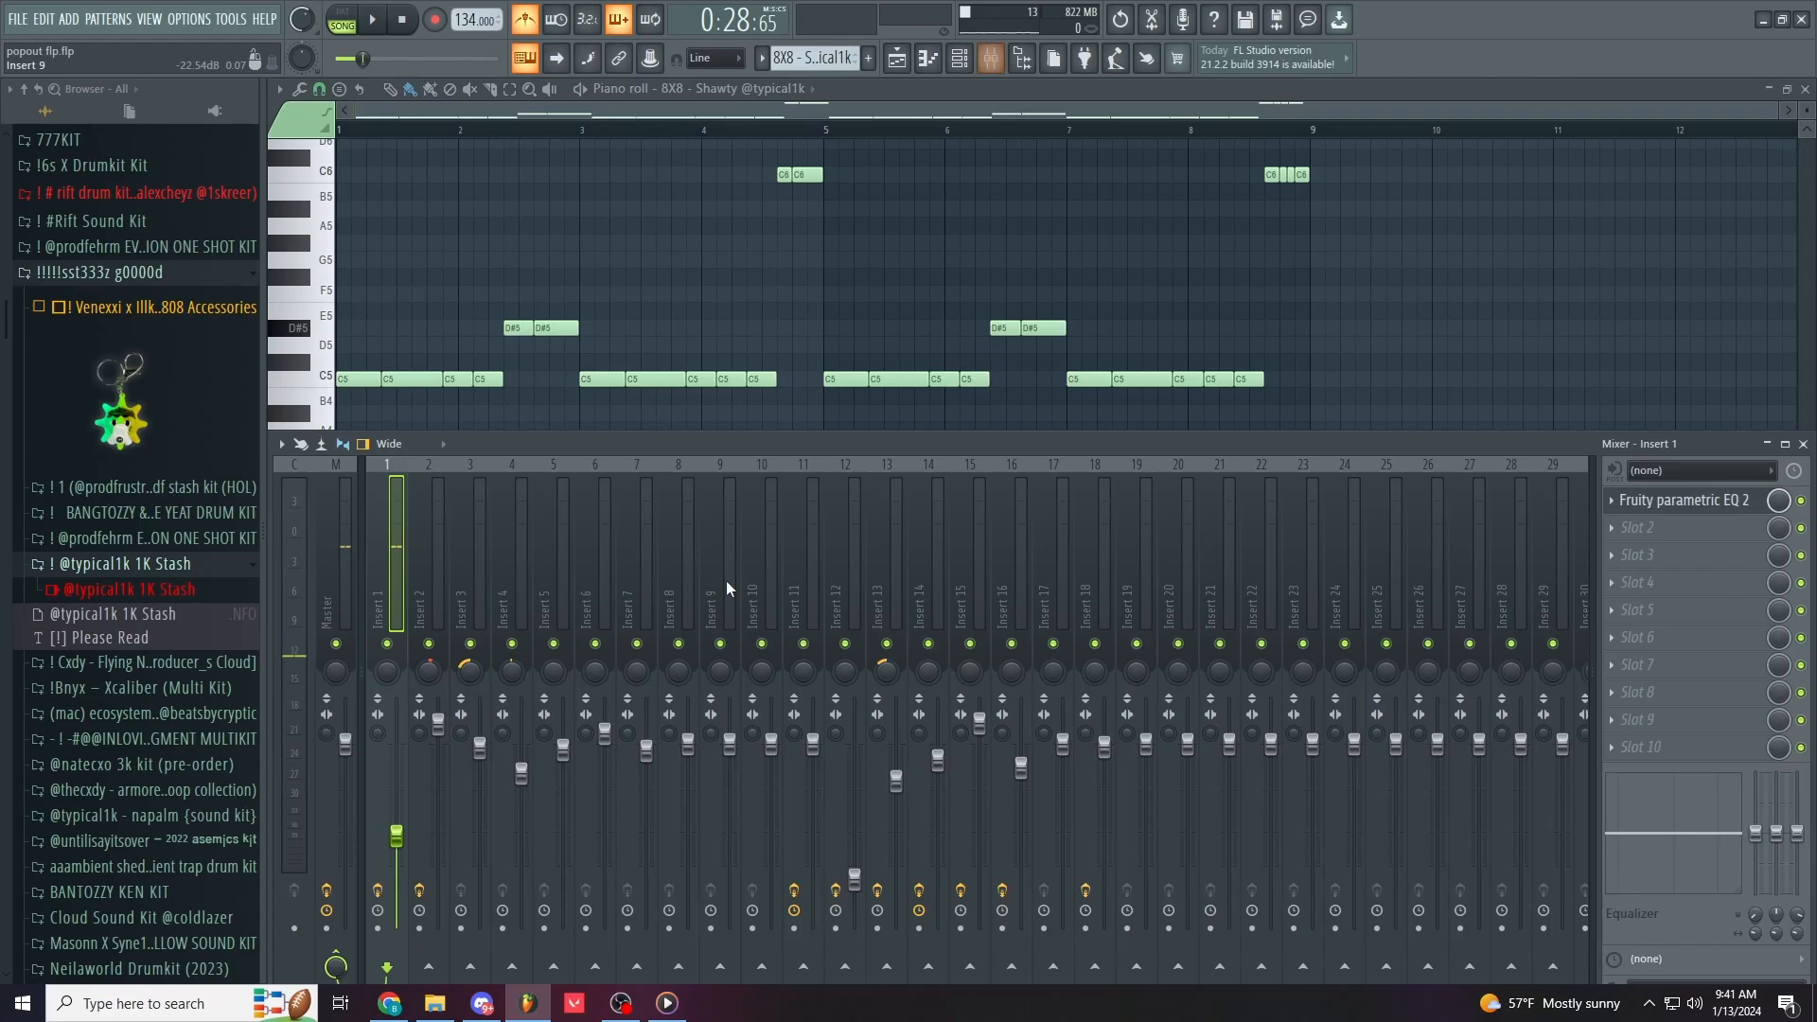
pyautogui.click(959, 61)
pyautogui.click(1676, 500)
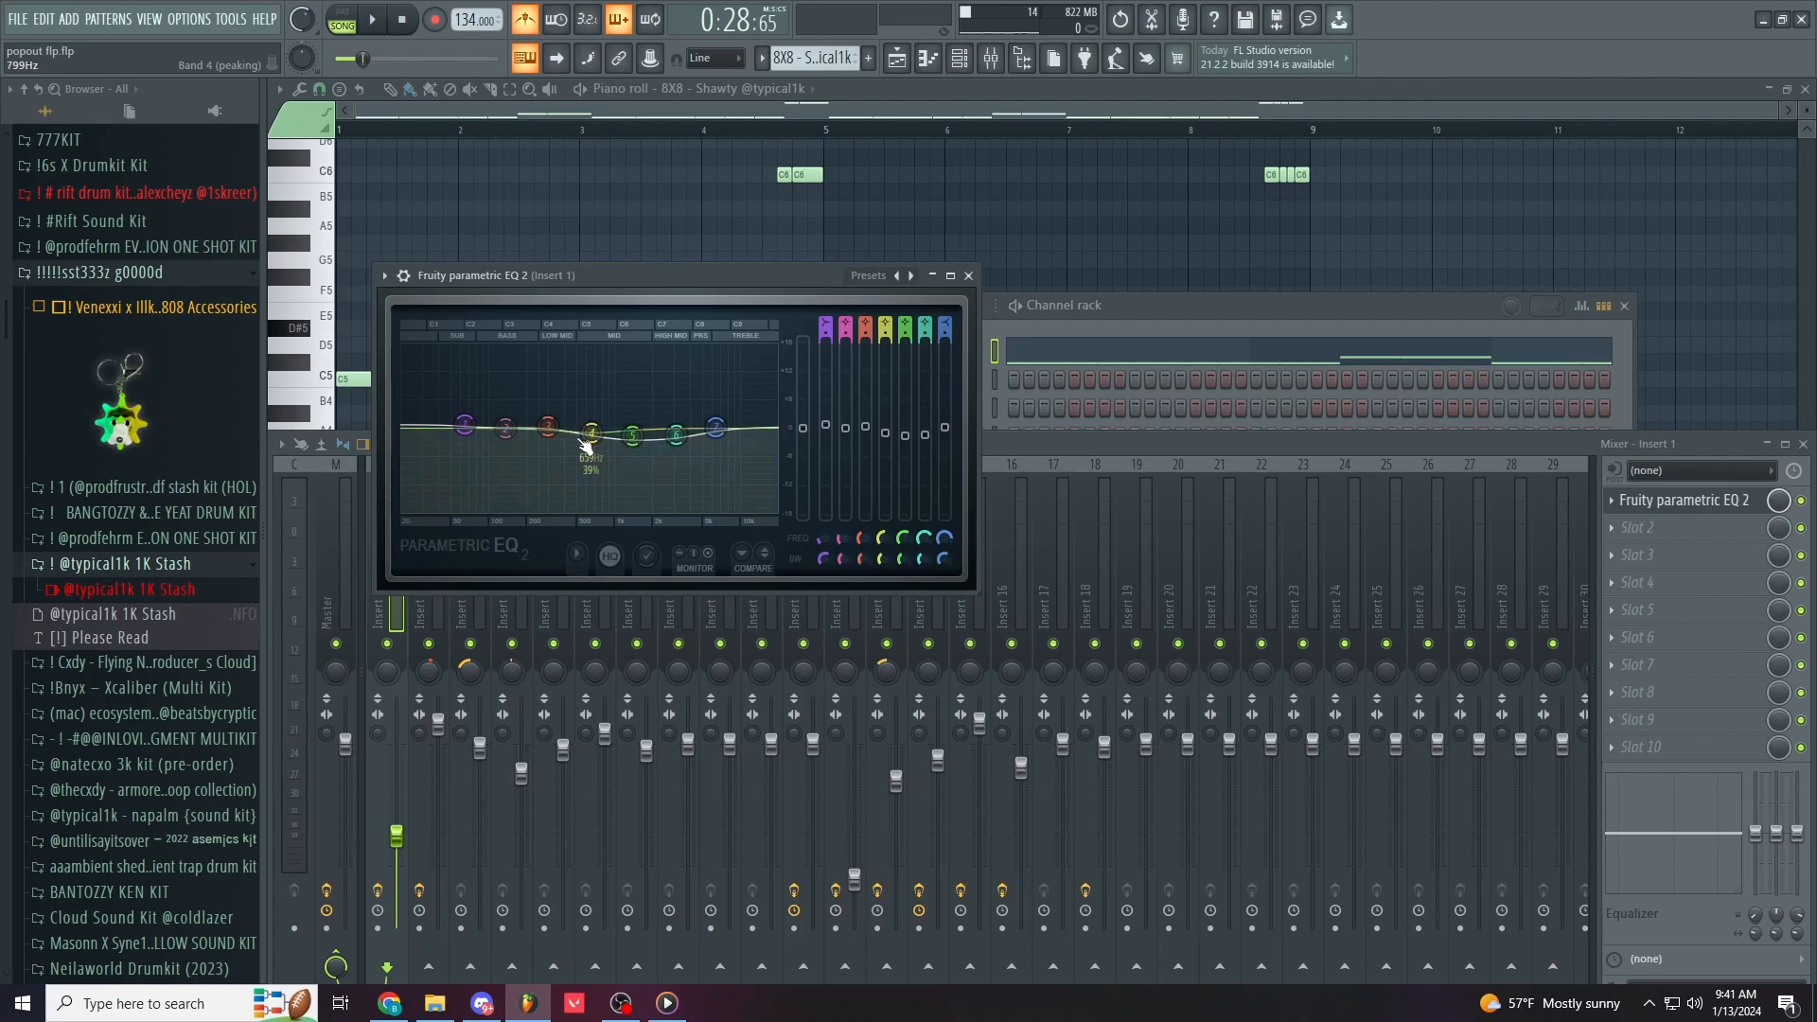
pyautogui.click(333, 611)
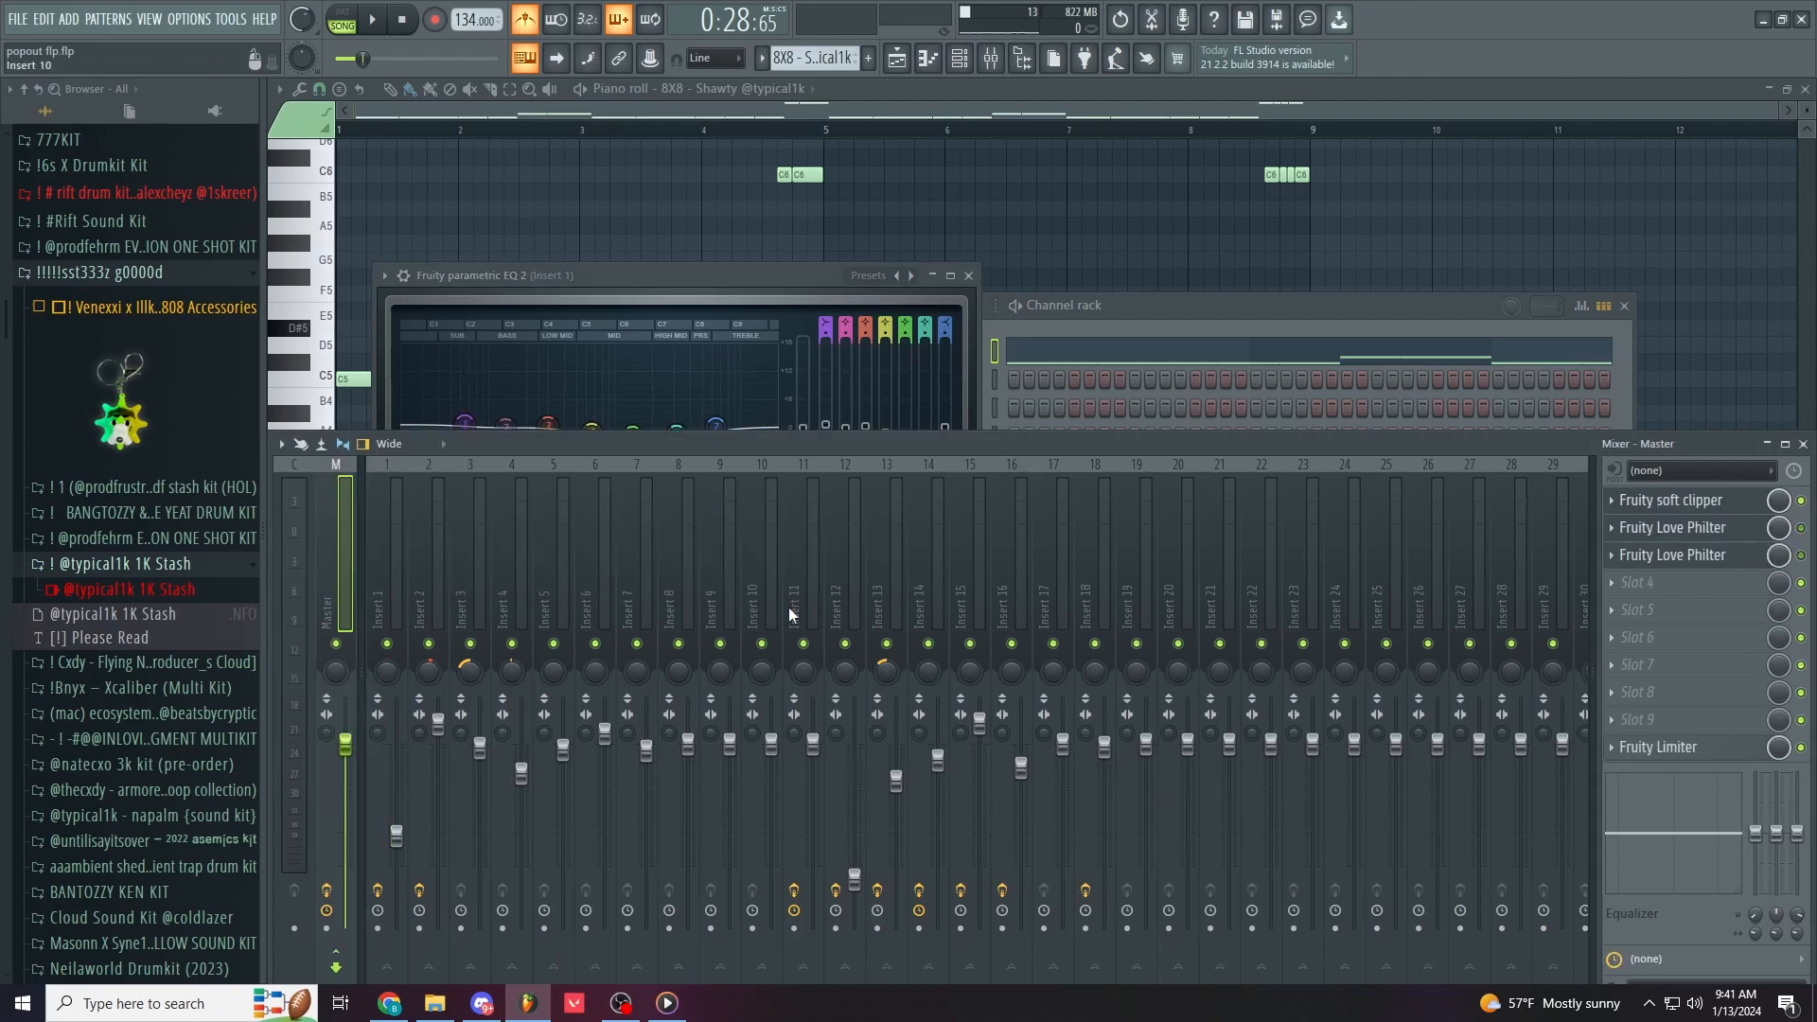
pyautogui.click(1731, 512)
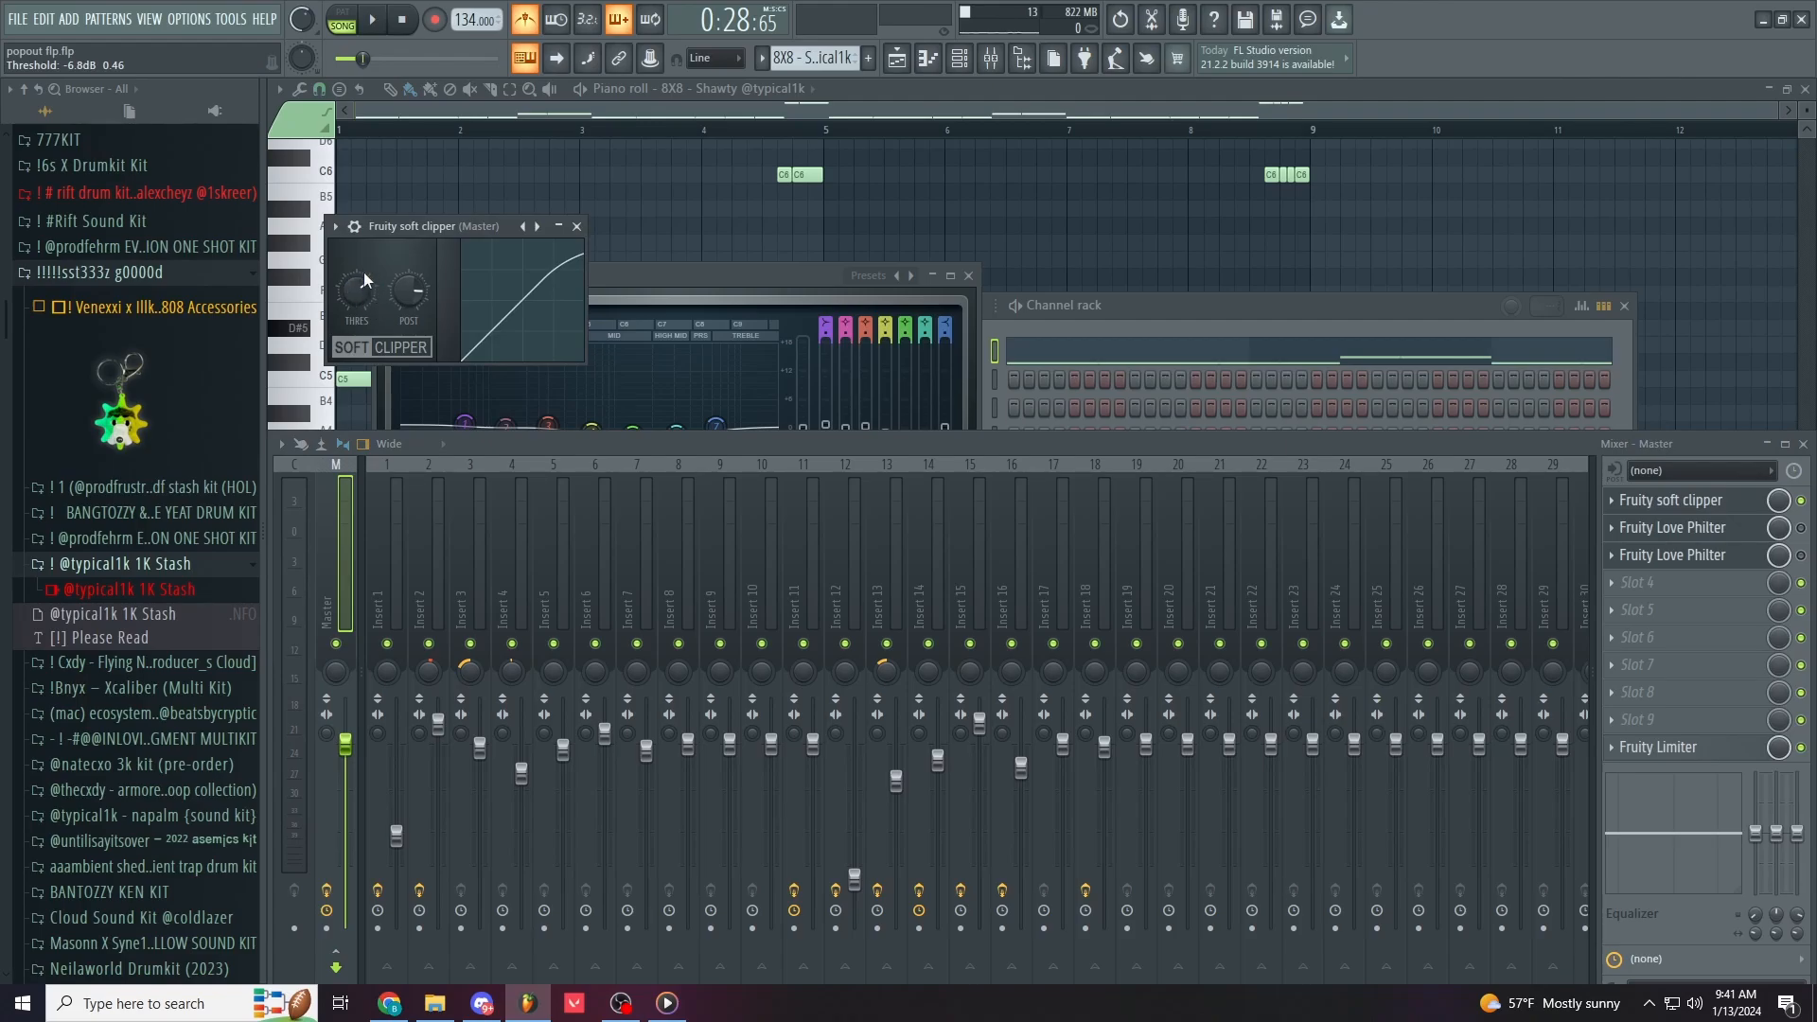
pyautogui.click(388, 549)
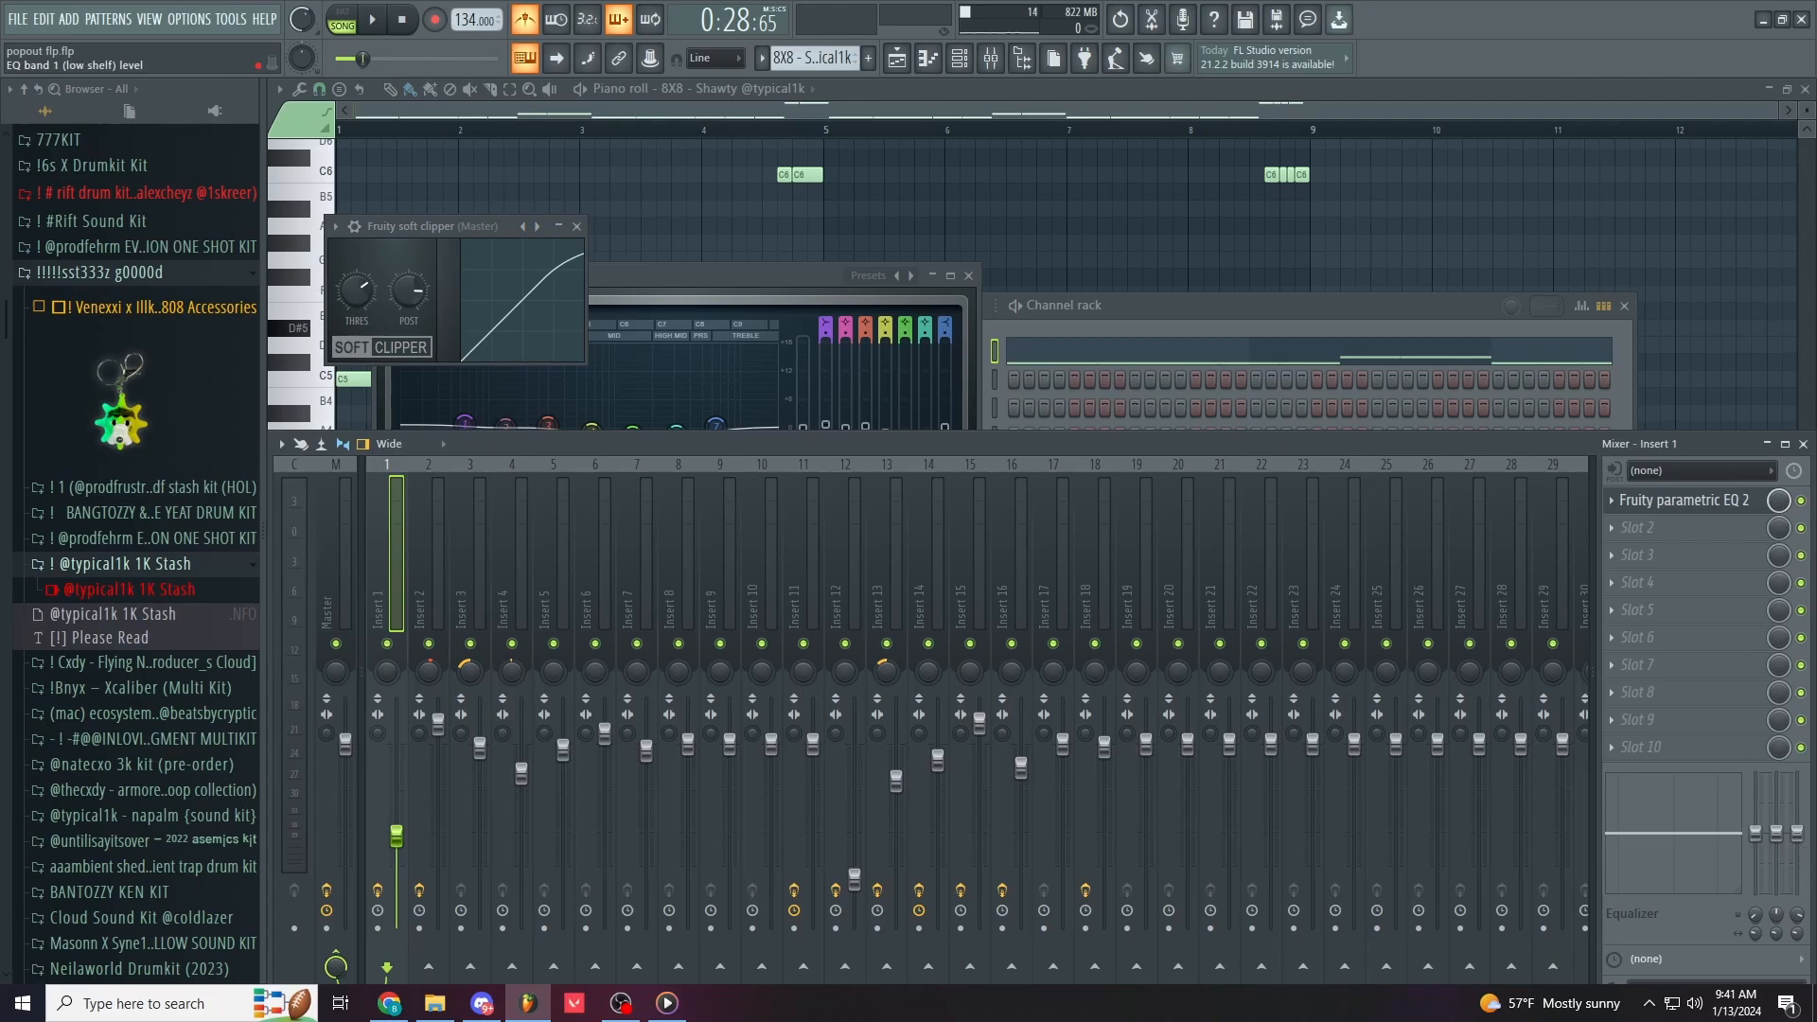
pyautogui.click(1697, 410)
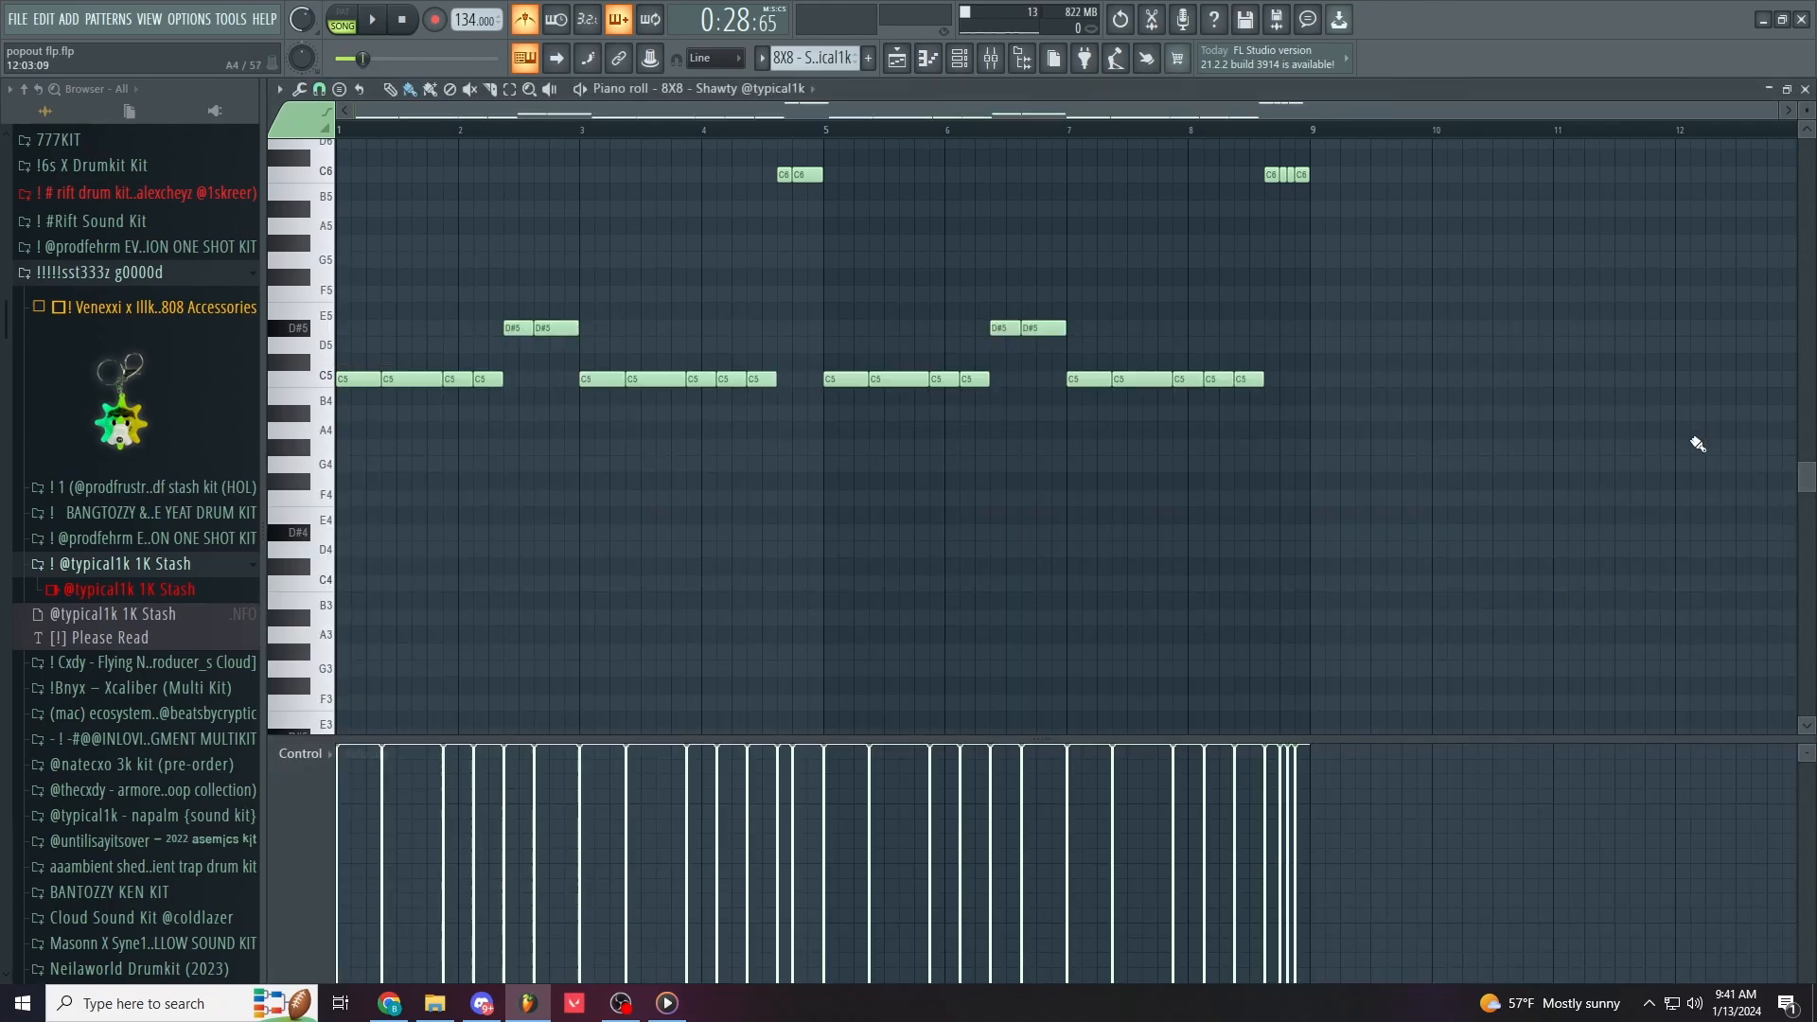
# Step: Unmute the 8X8 - Shawty 808 on track 8, and play it with the drums from bar 17 with its notes in view
pyautogui.click(911, 63)
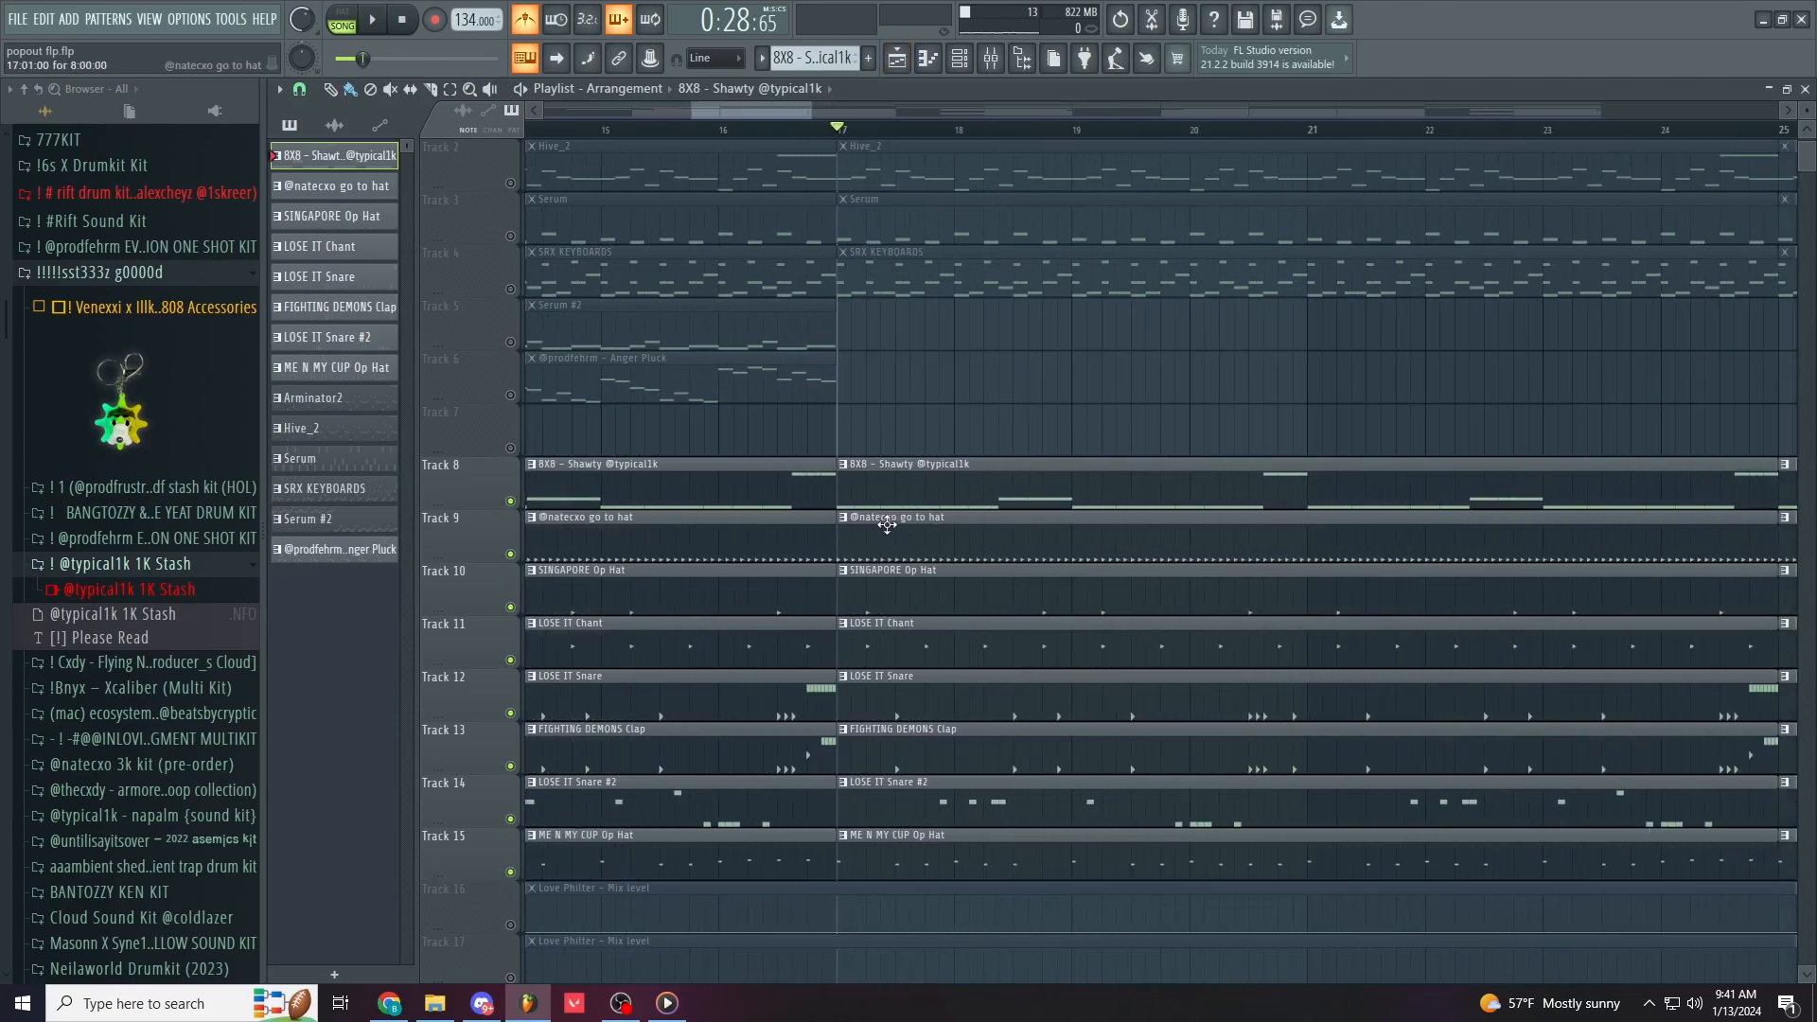
pyautogui.scroll(-4, 887, 525)
pyautogui.press('space')
pyautogui.doubleClick(964, 503)
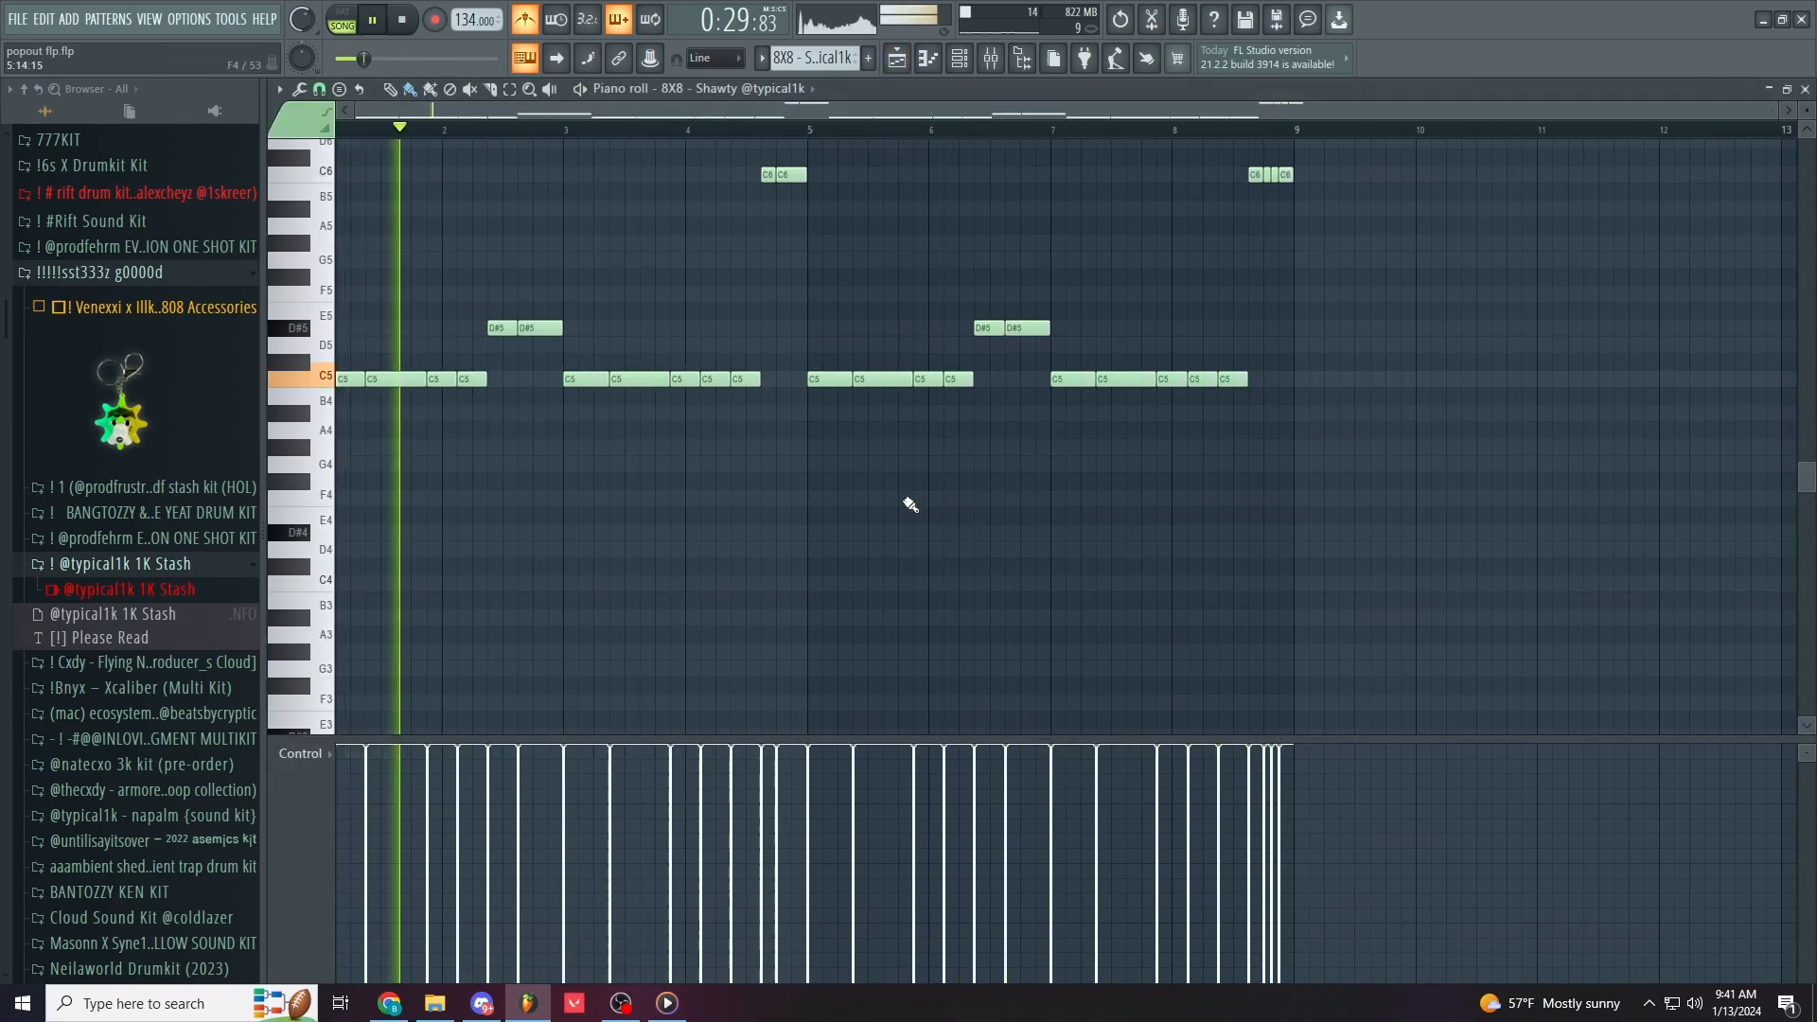
pyautogui.scroll(-2, 680, 521)
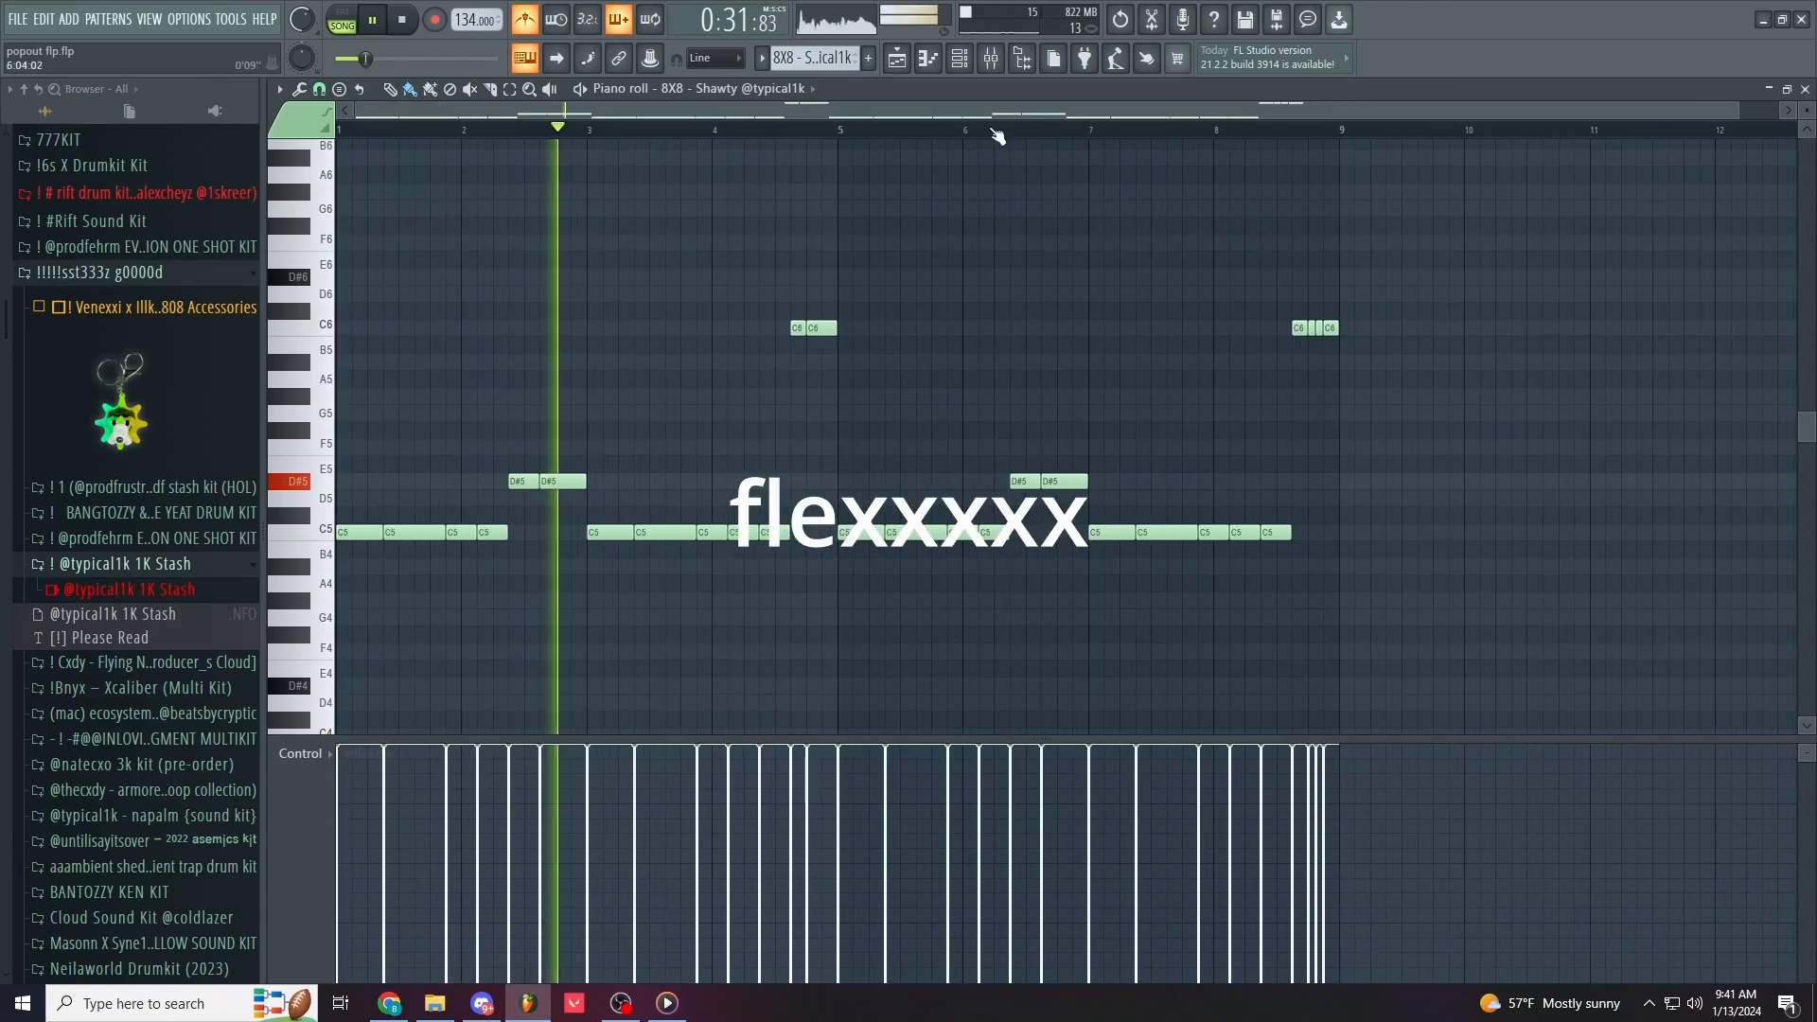
# Step: Check the 808's mixer level on Insert 1 and its notes during playback, stop playback, and reopen the mixer
pyautogui.click(999, 63)
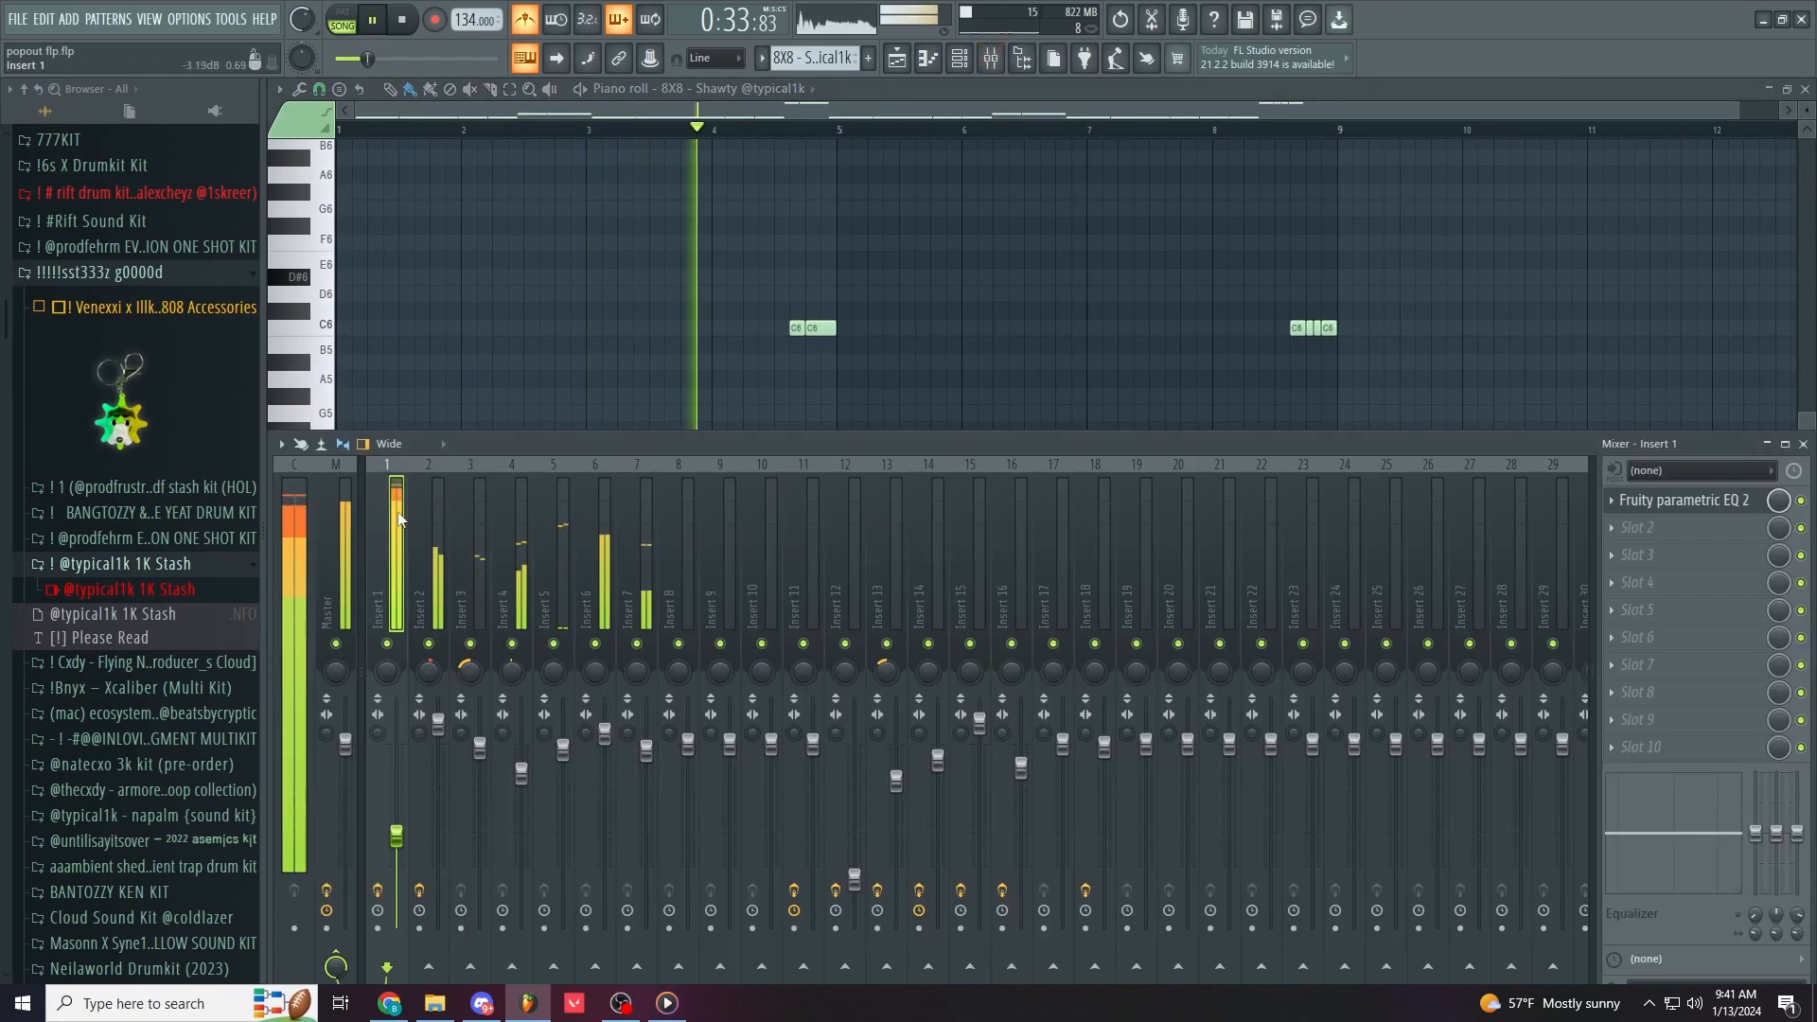
pyautogui.rightClick(1040, 366)
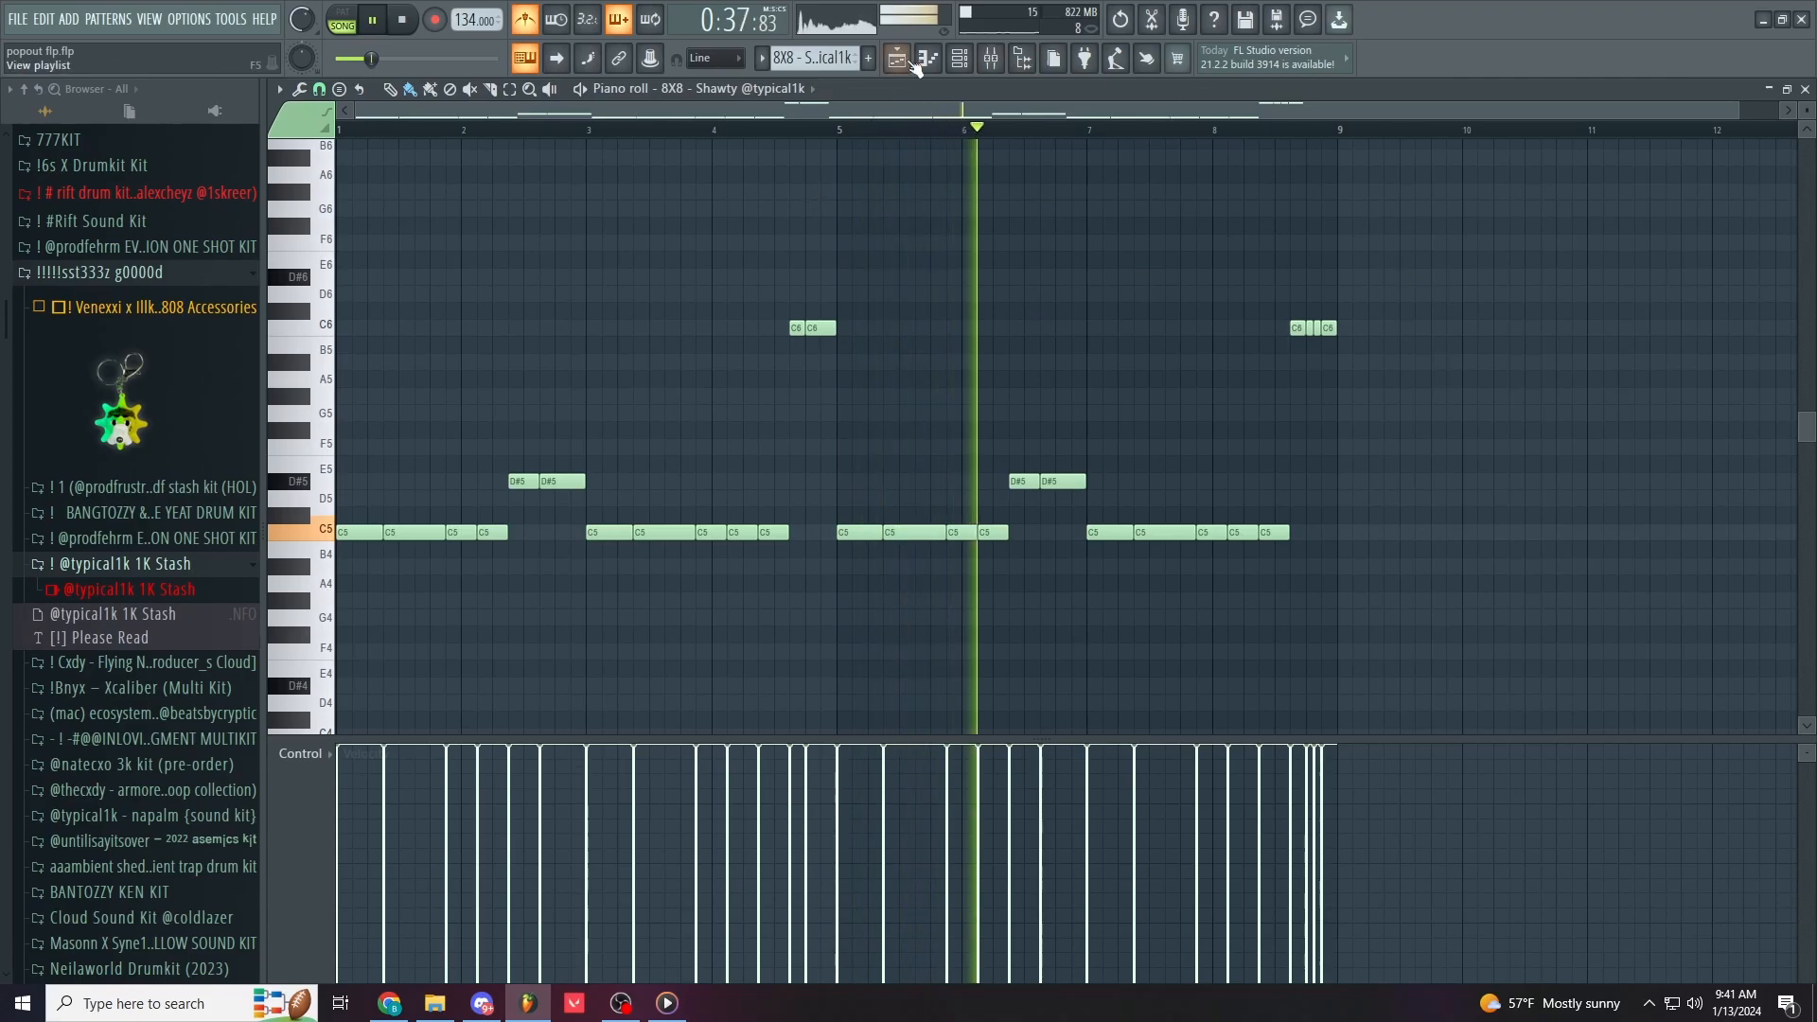
pyautogui.click(900, 59)
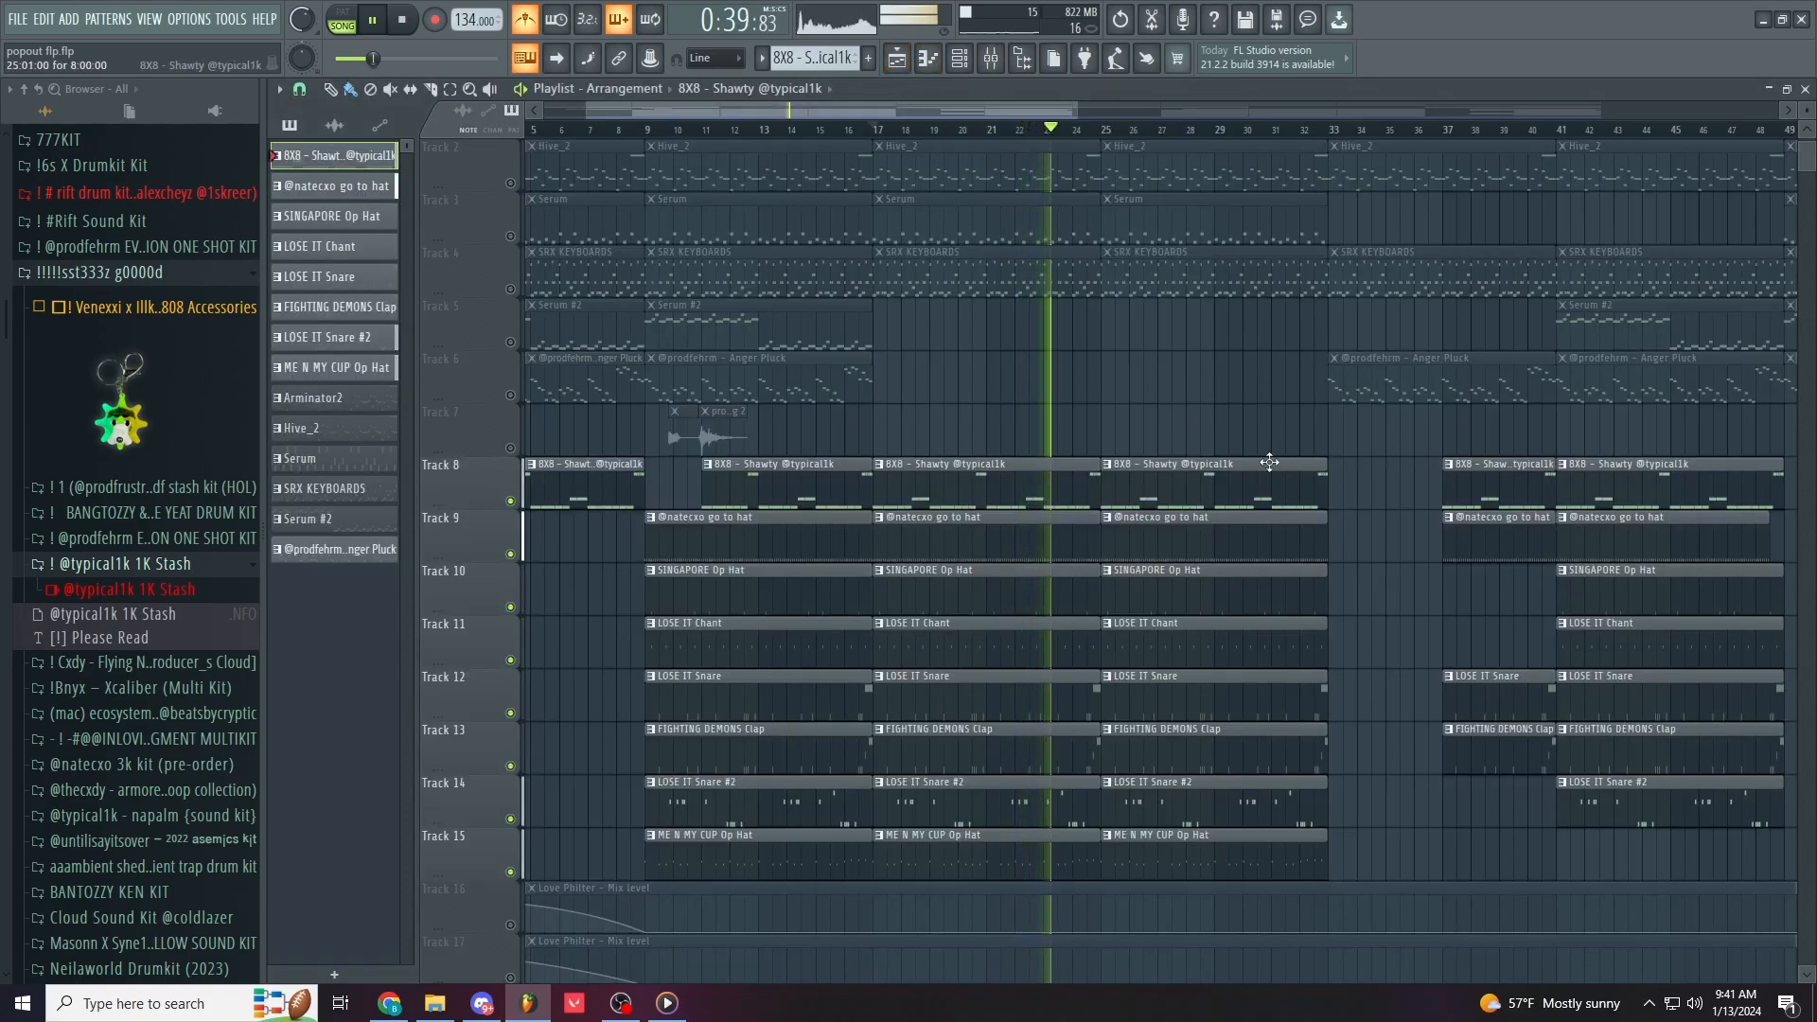
pyautogui.doubleClick(1036, 473)
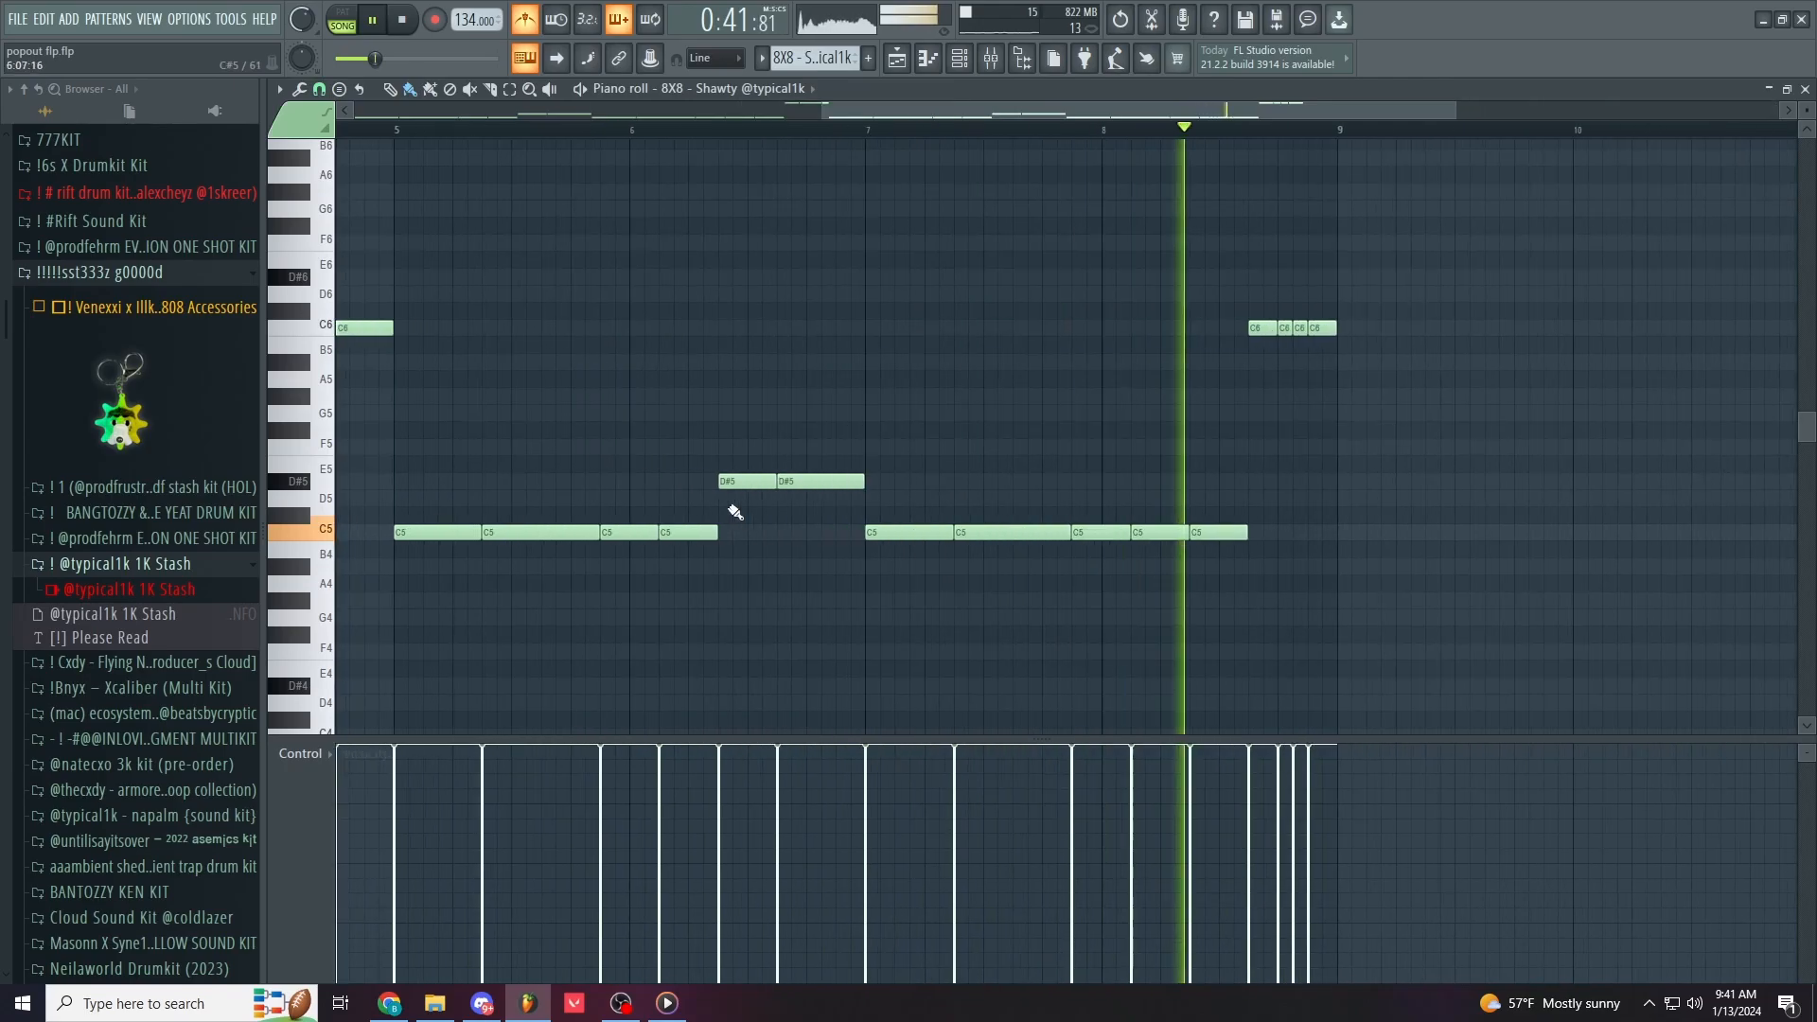
pyautogui.press('space')
pyautogui.click(1002, 70)
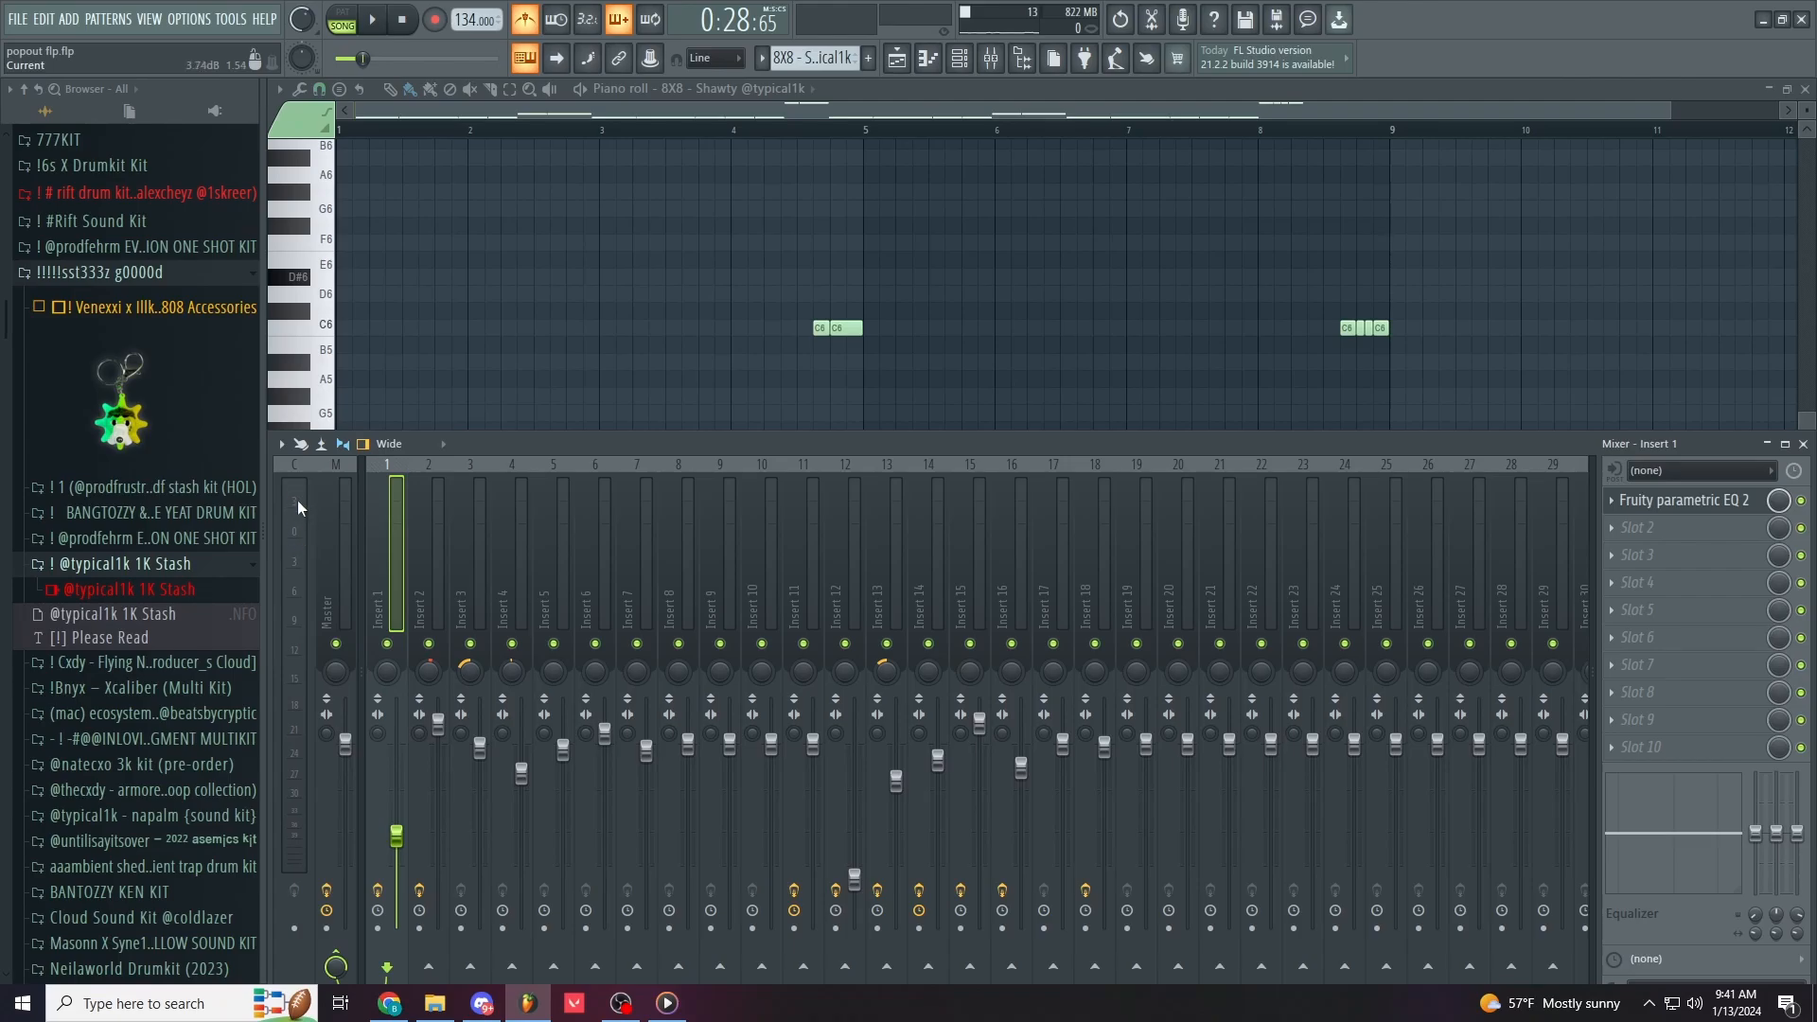
# Step: Unmute melody tracks 1 to 6 in the playlist, and return the playhead to the start of the song
pyautogui.press('F5')
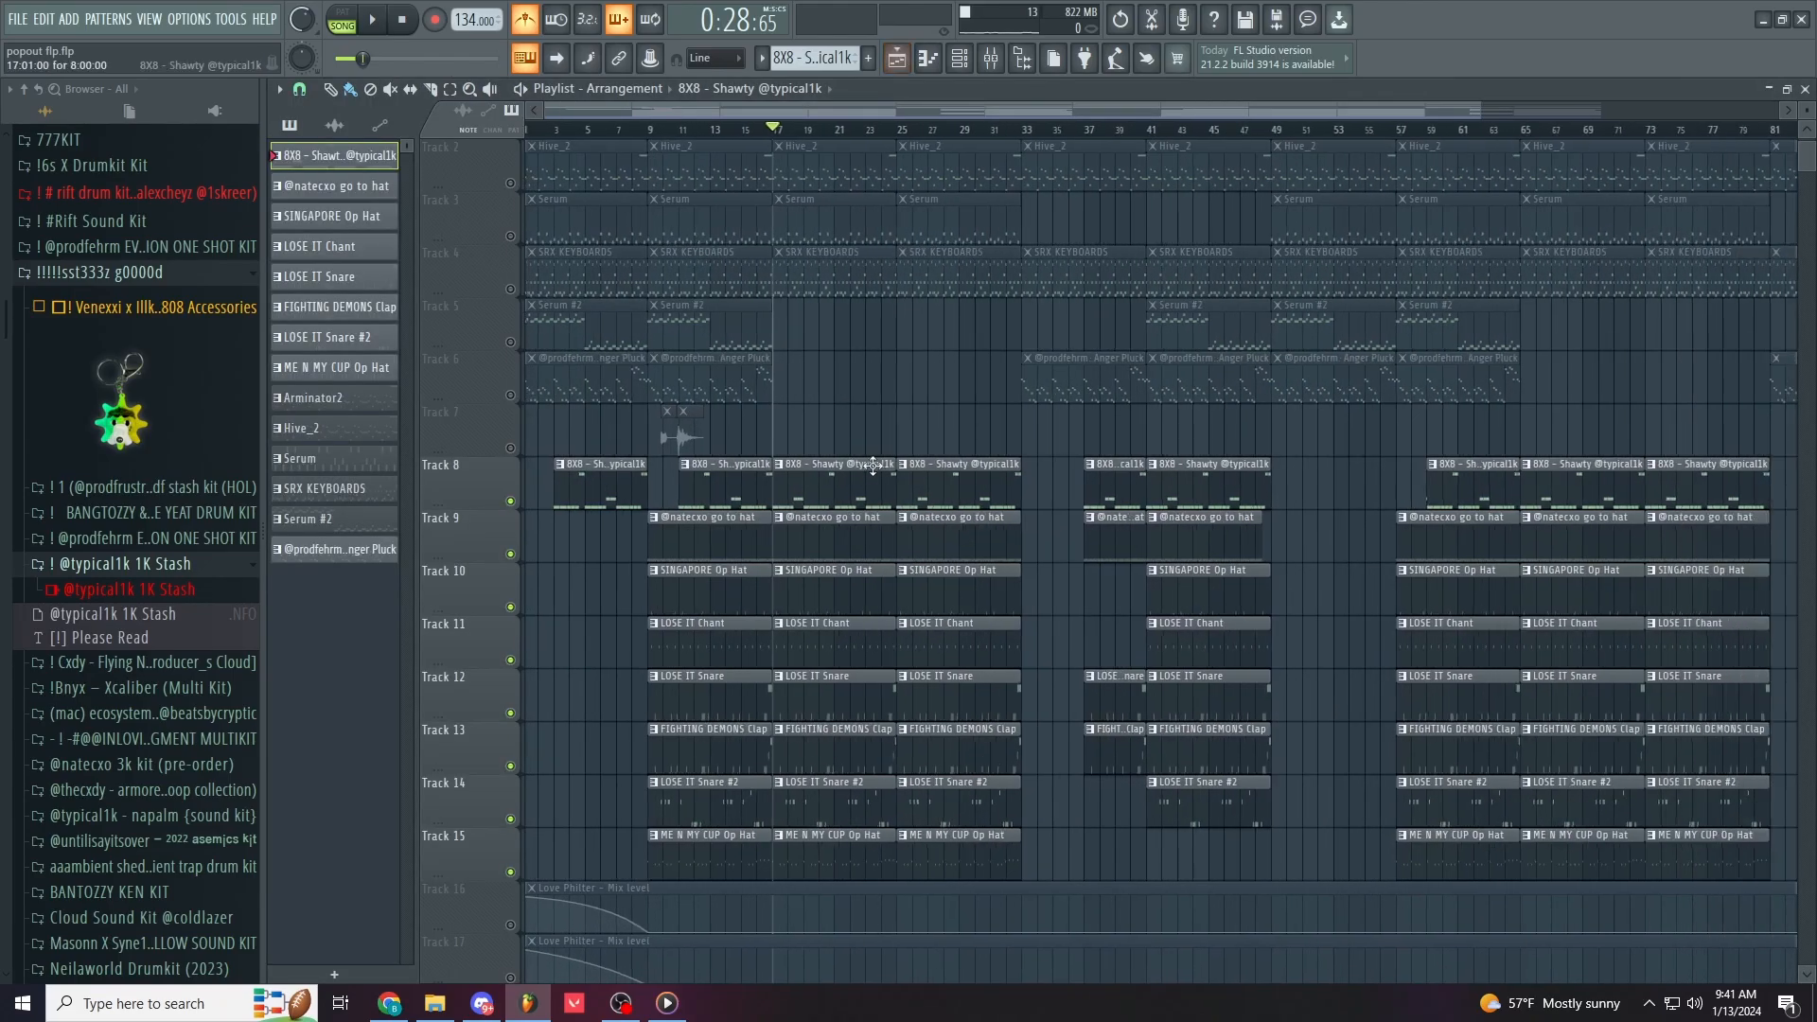
pyautogui.scroll(-3, 616, 452)
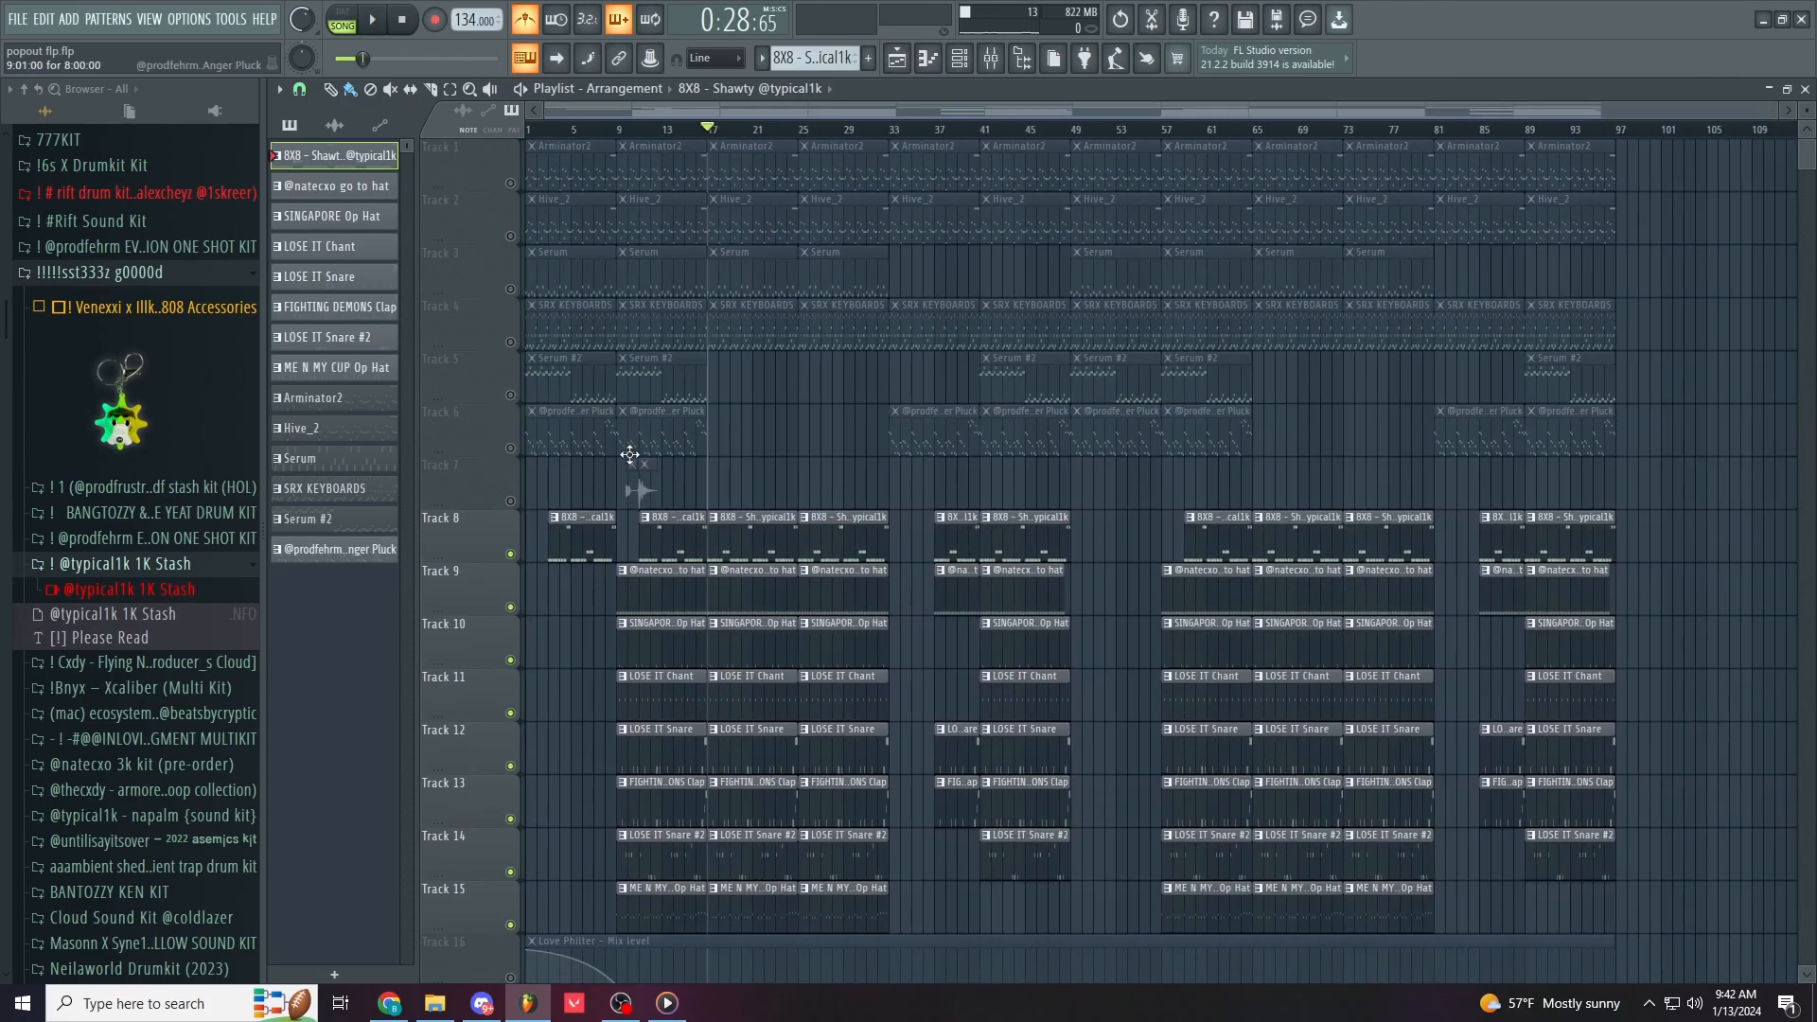
pyautogui.scroll(6, 674, 459)
pyautogui.scroll(-3, 833, 482)
pyautogui.scroll(-3, 547, 422)
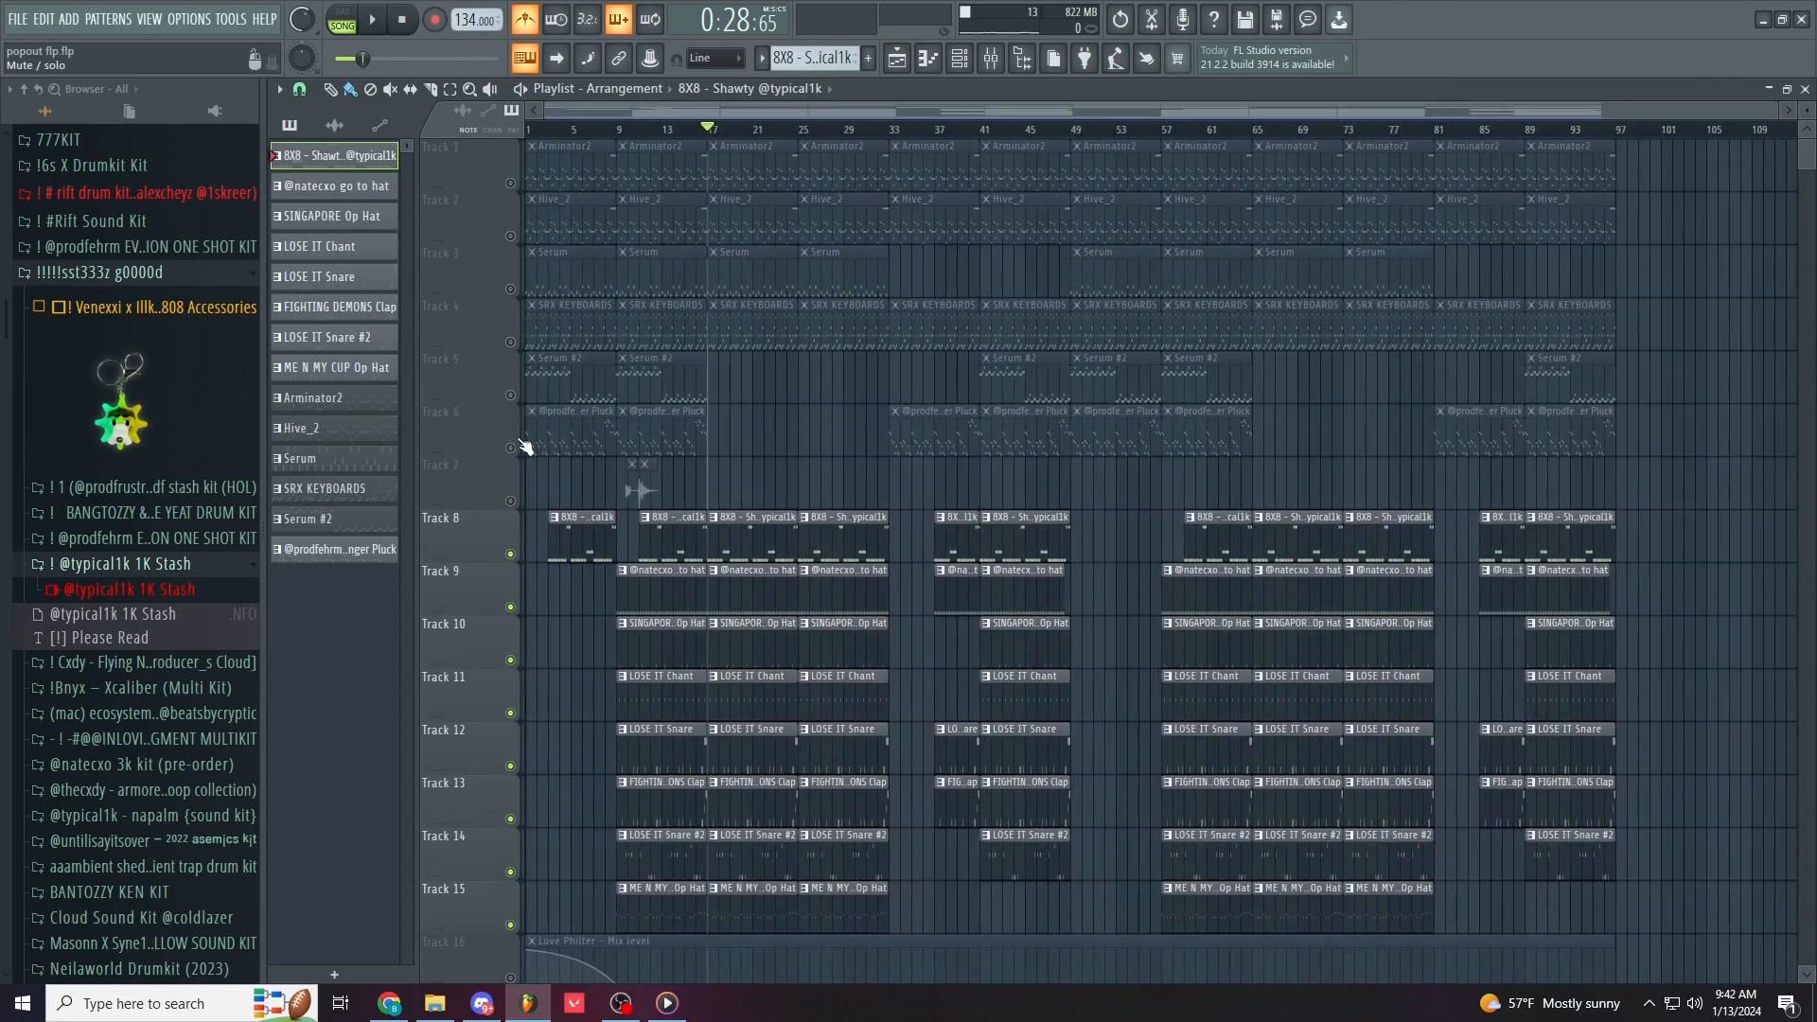
pyautogui.click(511, 447)
pyautogui.click(511, 395)
pyautogui.click(512, 341)
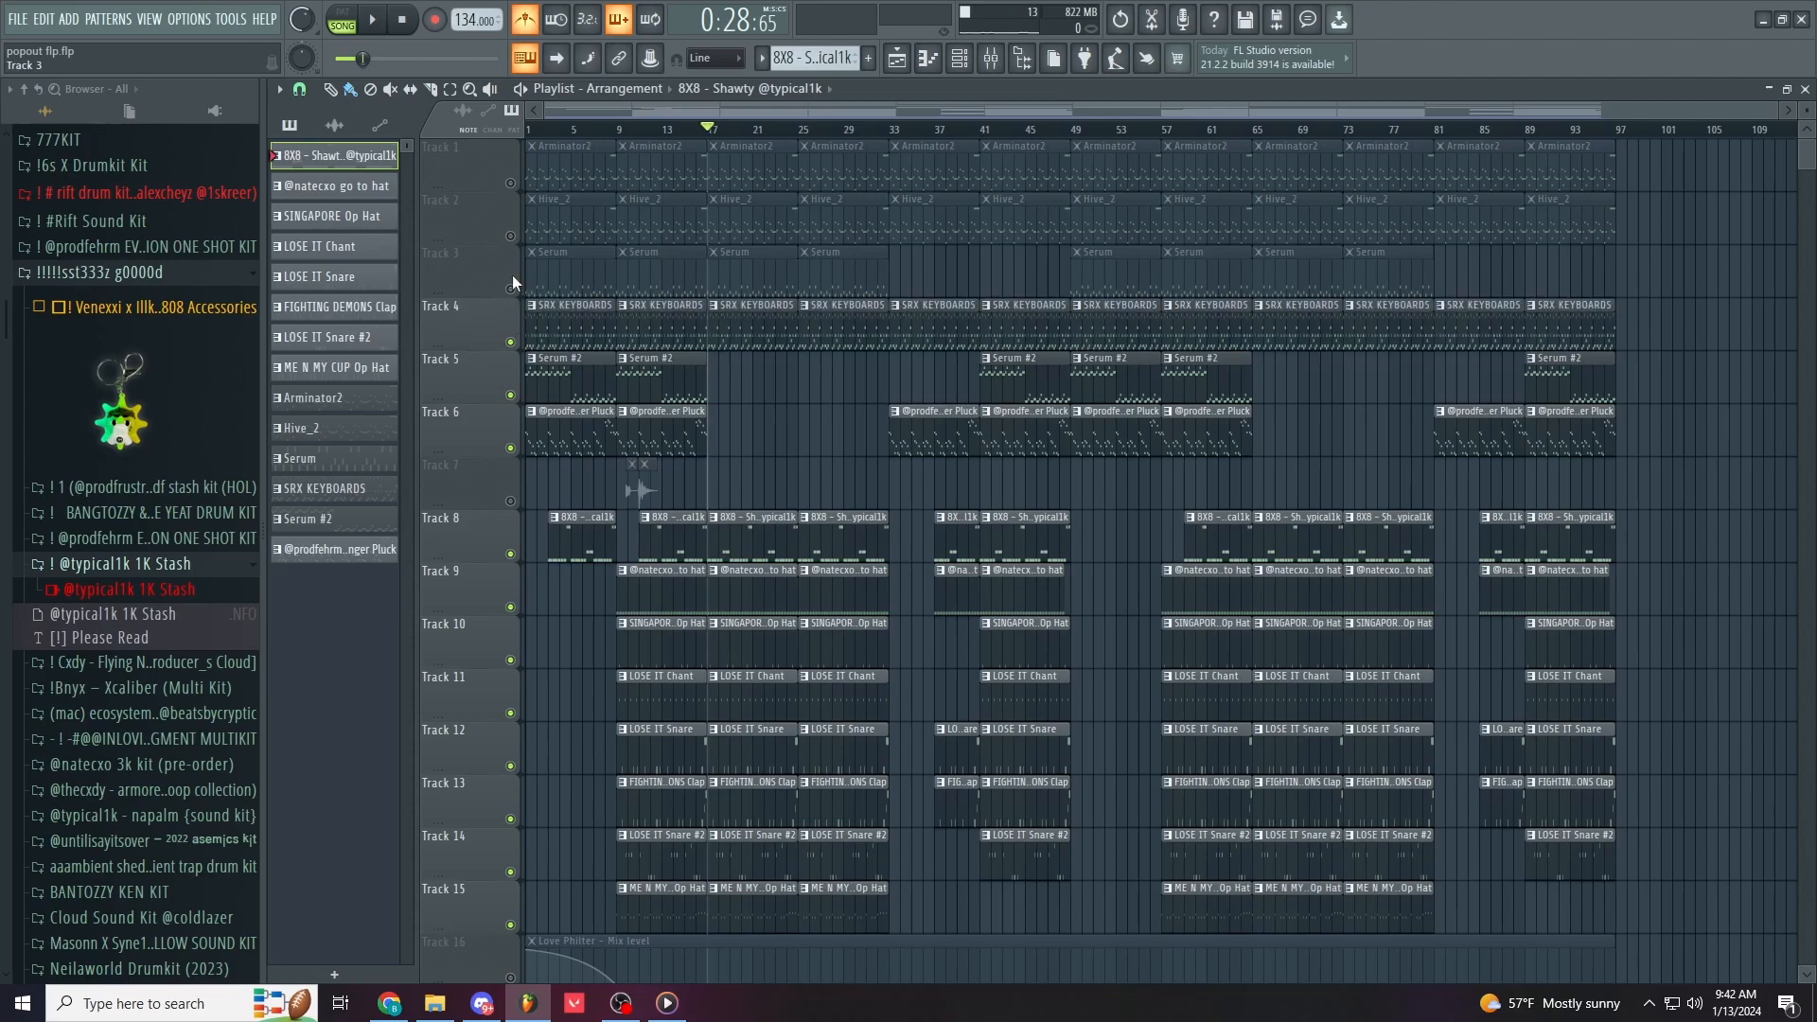
pyautogui.click(511, 289)
pyautogui.click(511, 235)
pyautogui.click(512, 183)
pyautogui.click(529, 130)
# Step: Examine how the melody, 808 and drum clips are arranged across the playlist, from the intro to the end of the song
pyautogui.scroll(6, 558, 246)
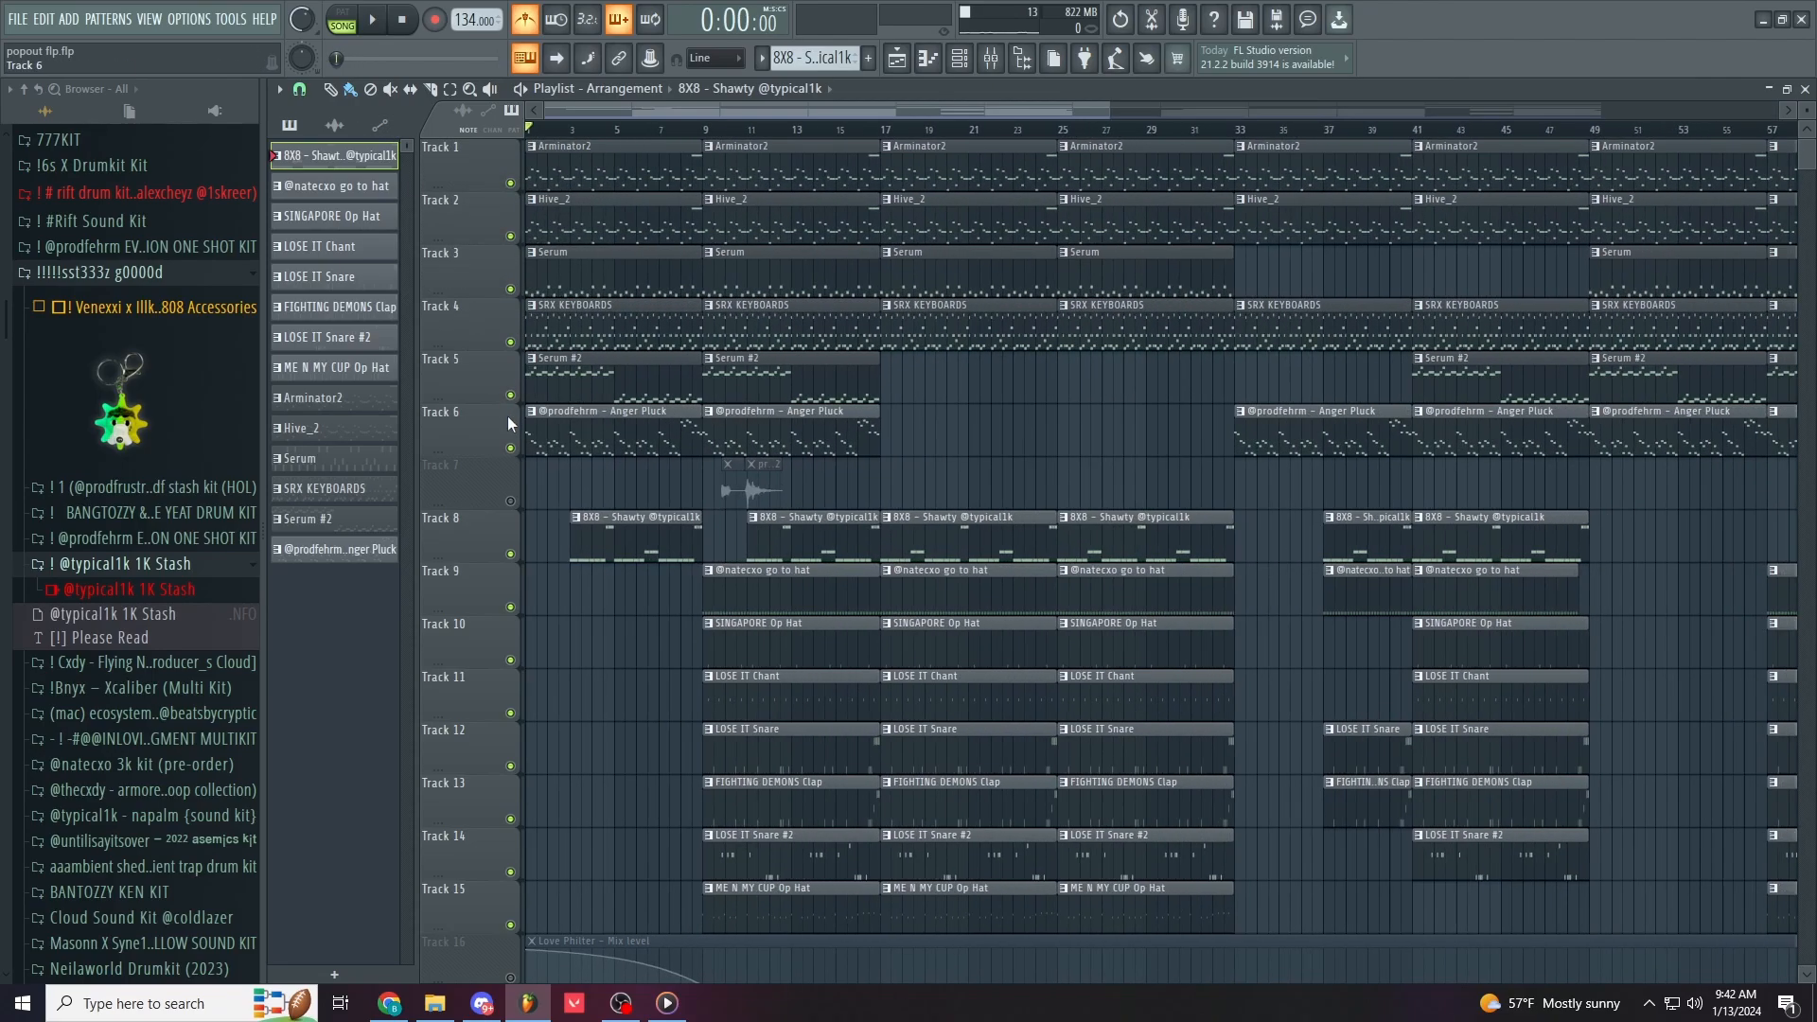
pyautogui.scroll(-2, 1231, 555)
pyautogui.scroll(-1, 1146, 554)
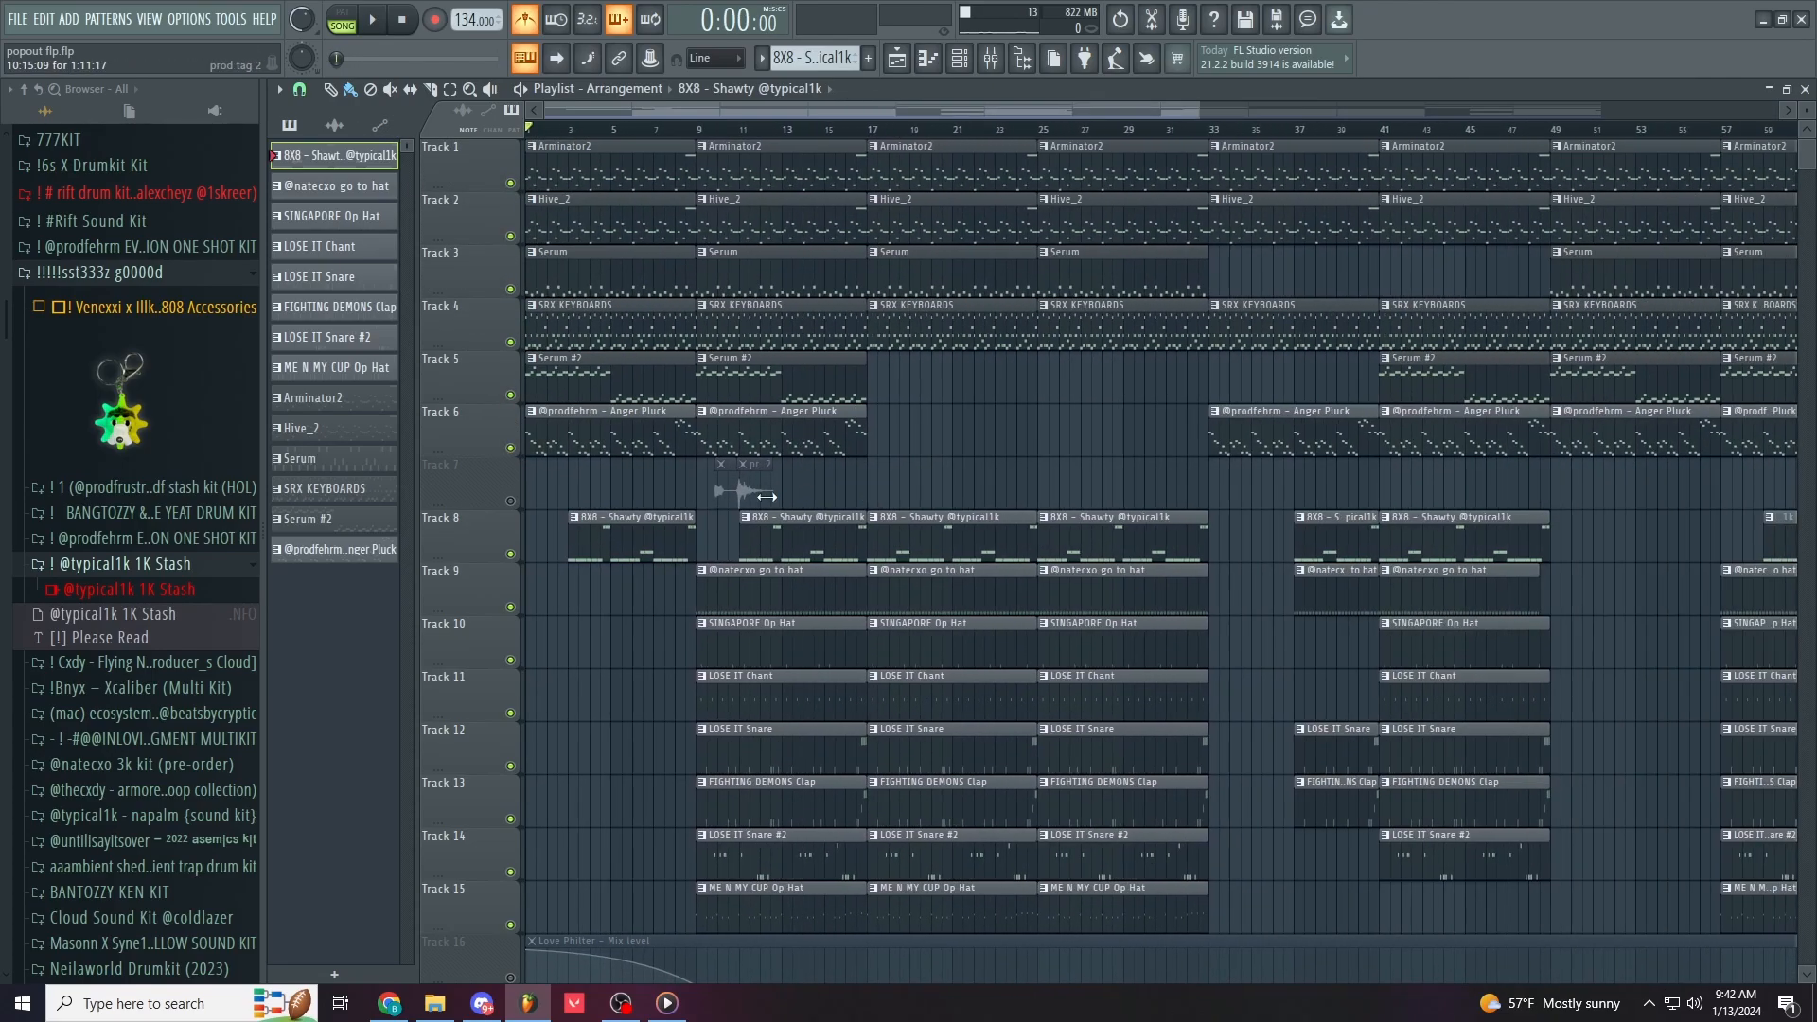
pyautogui.scroll(7, 449, 443)
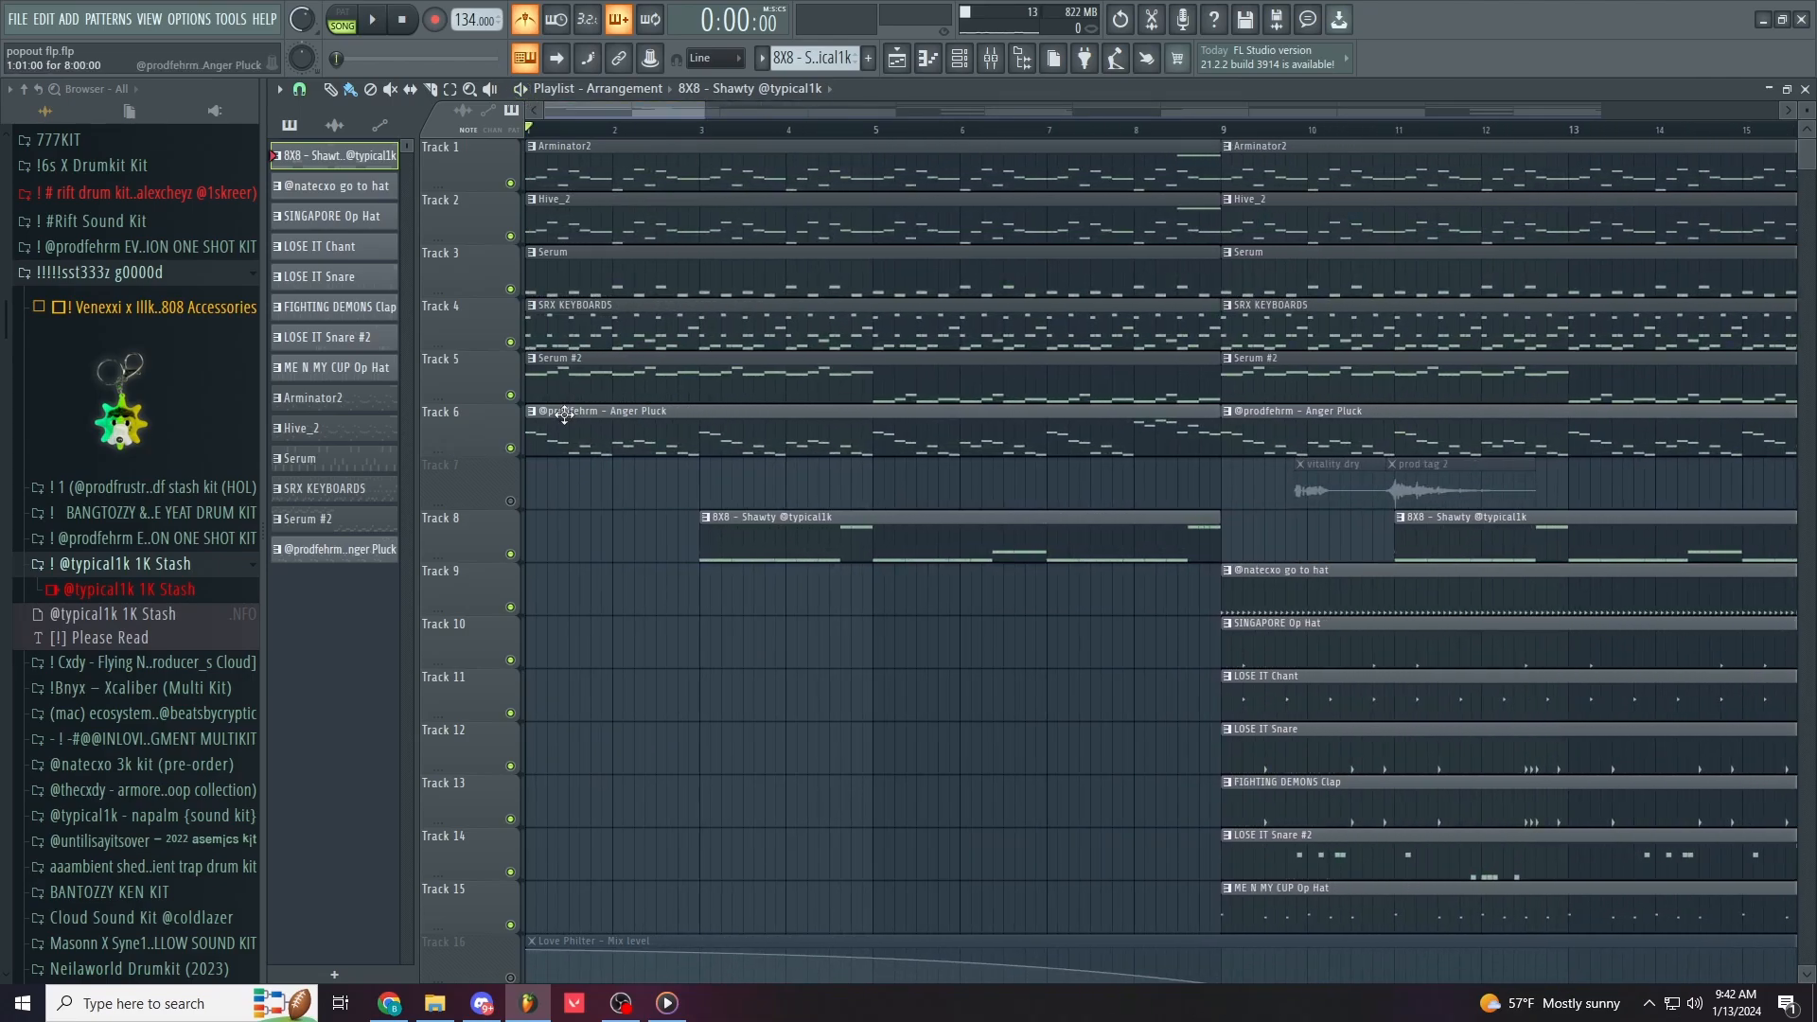
pyautogui.scroll(-3, 606, 355)
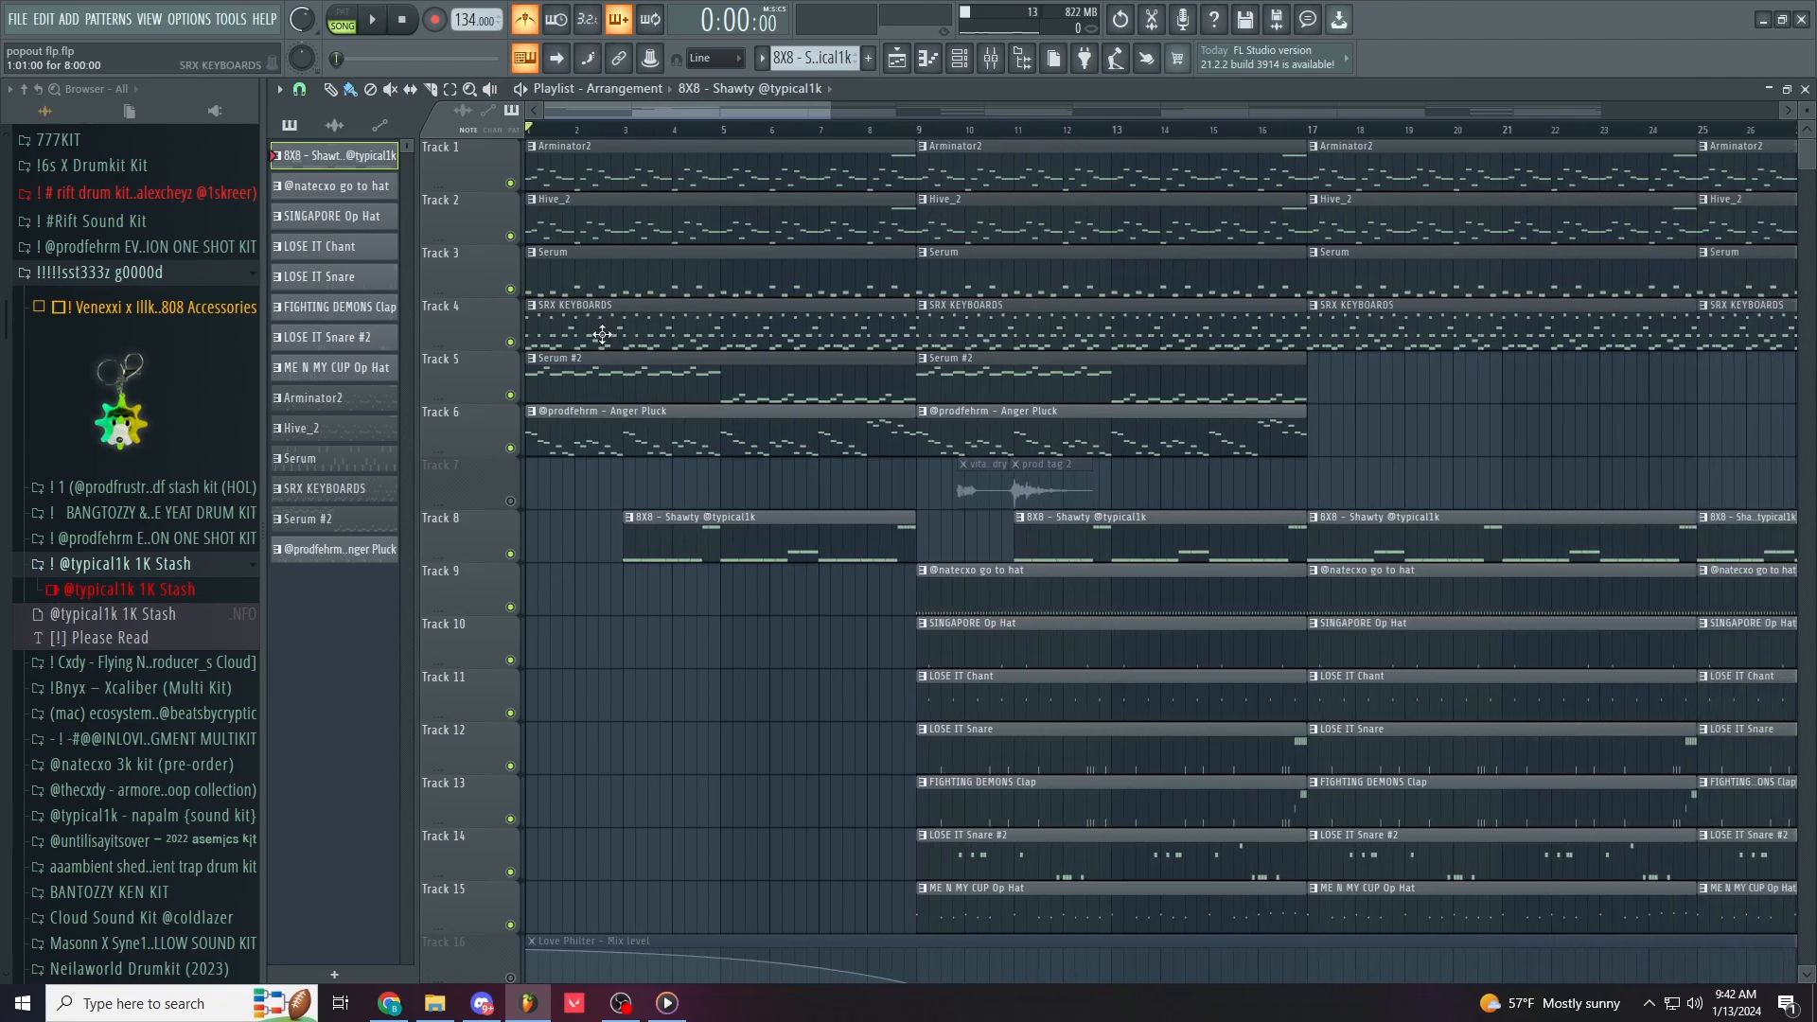
pyautogui.scroll(-5, 727, 492)
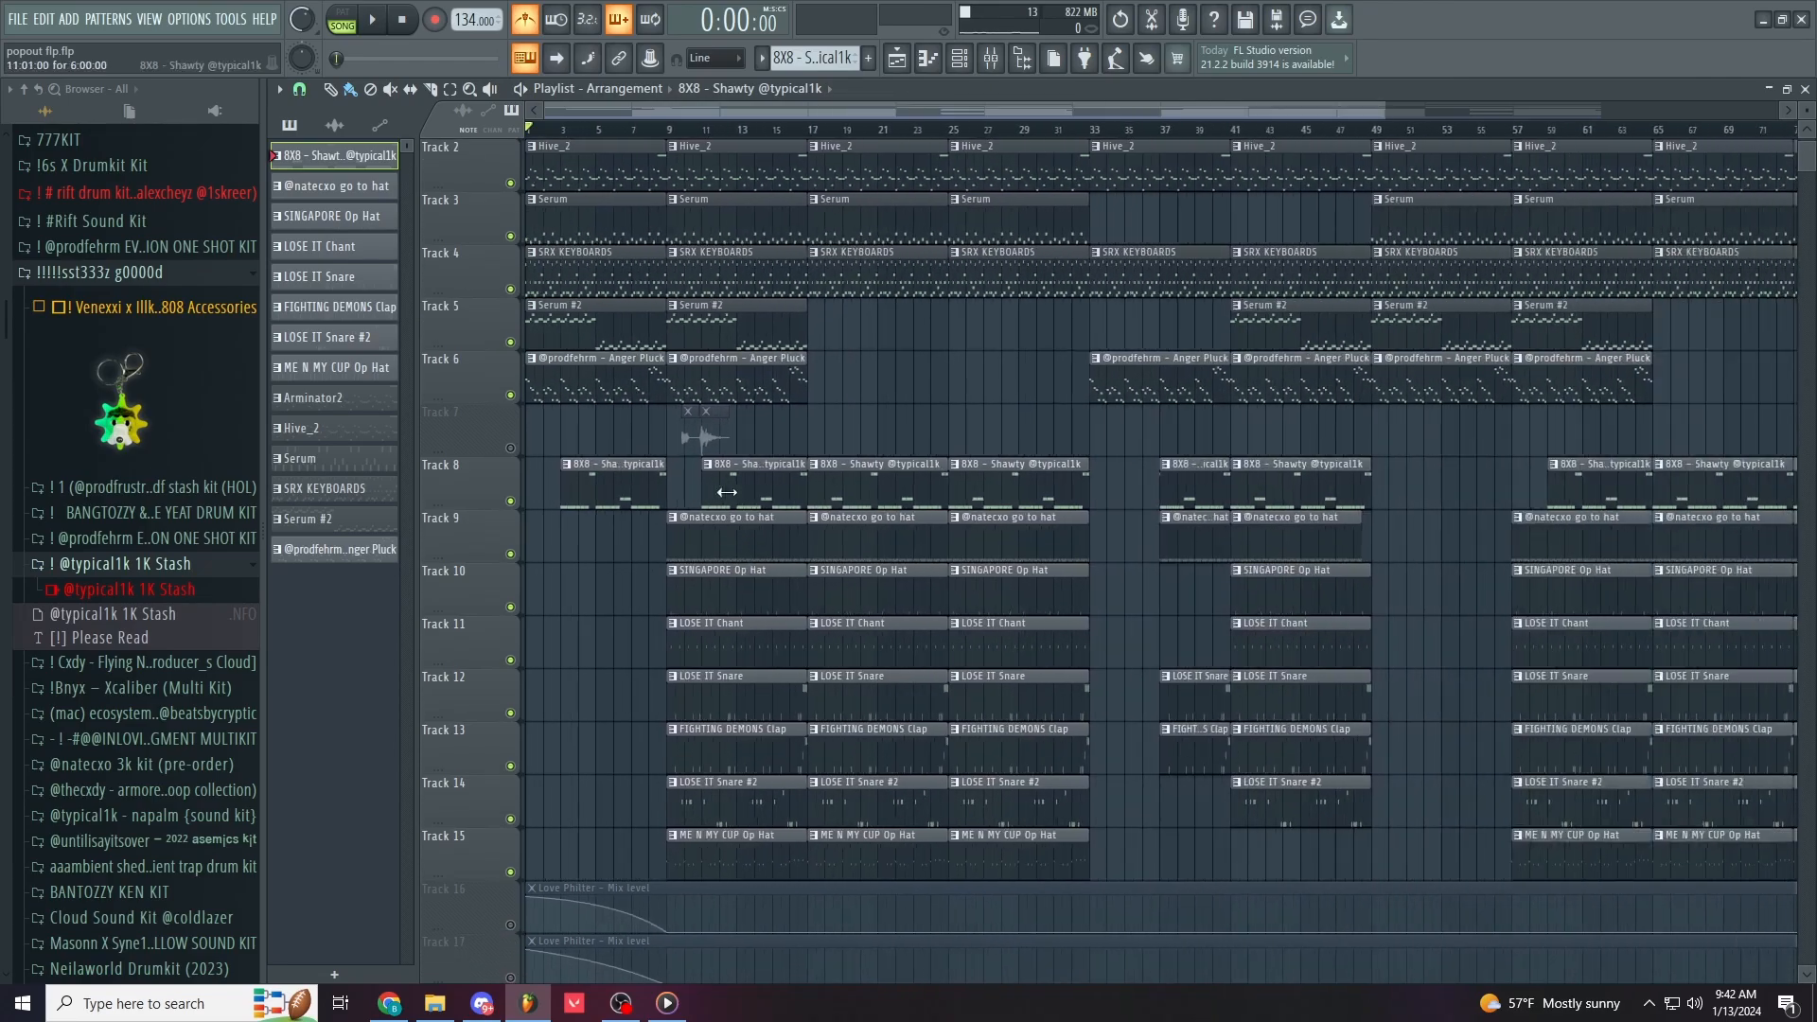
pyautogui.scroll(-2, 858, 613)
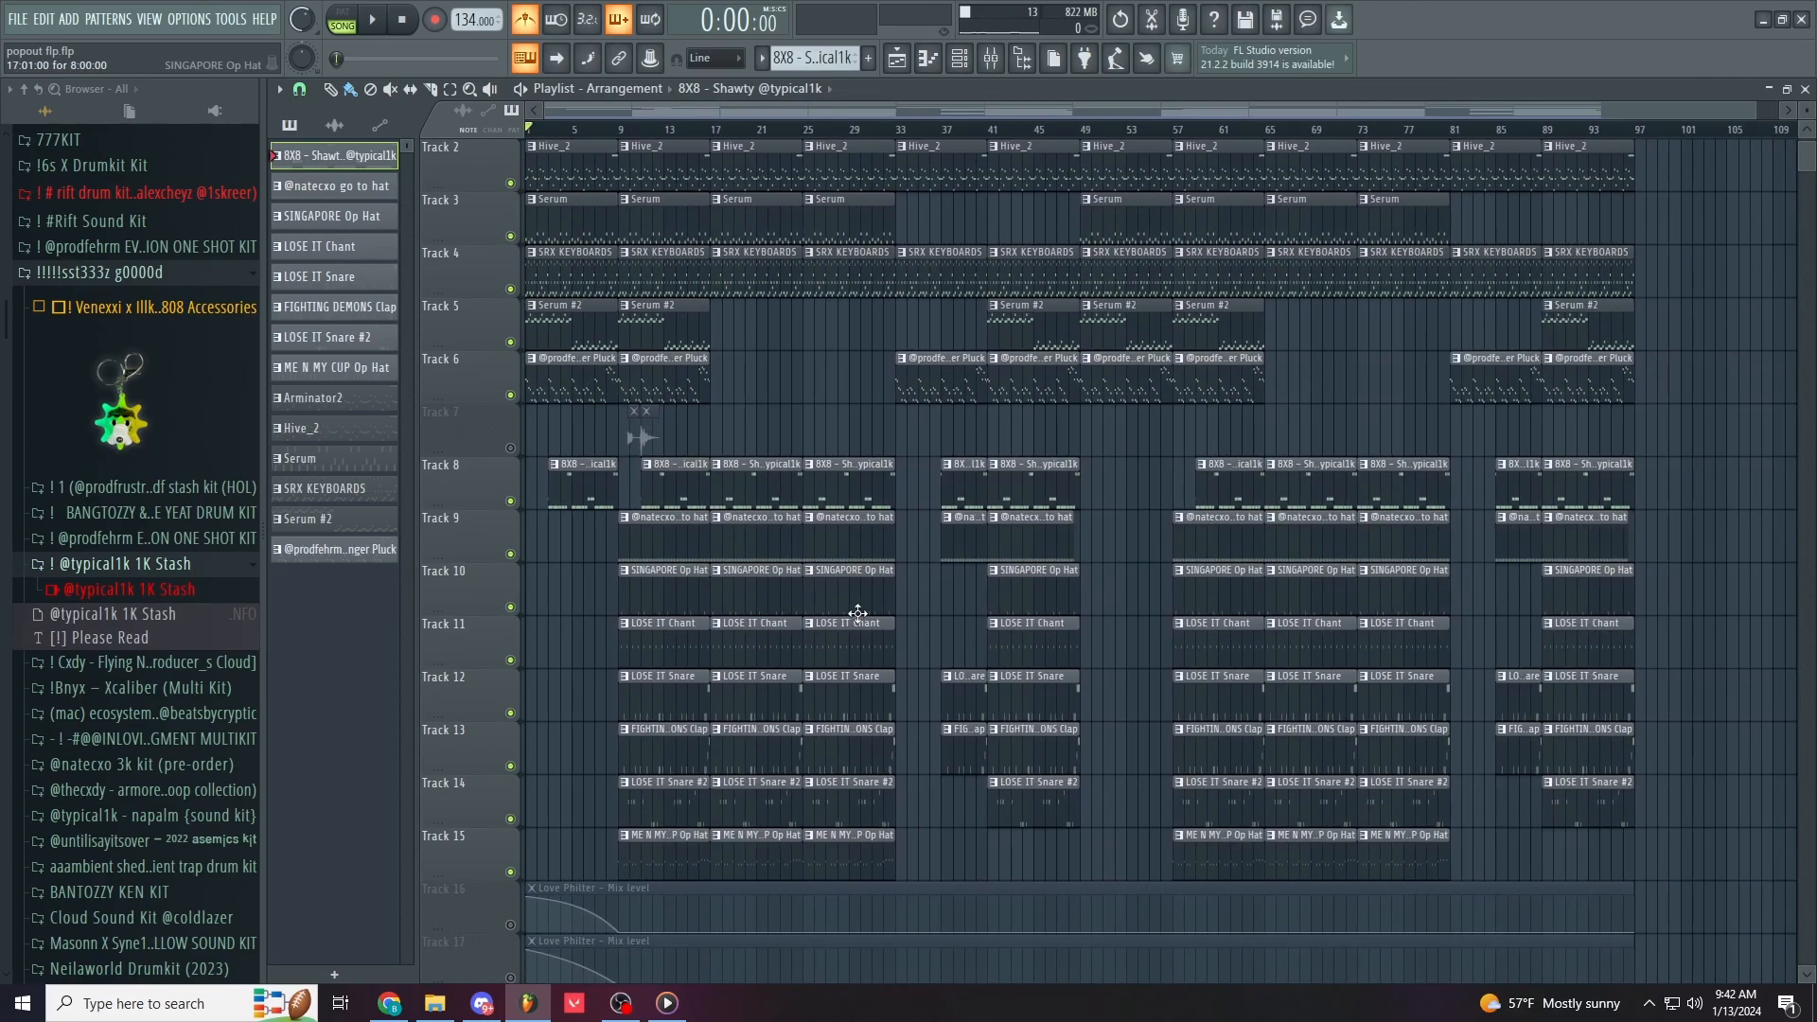